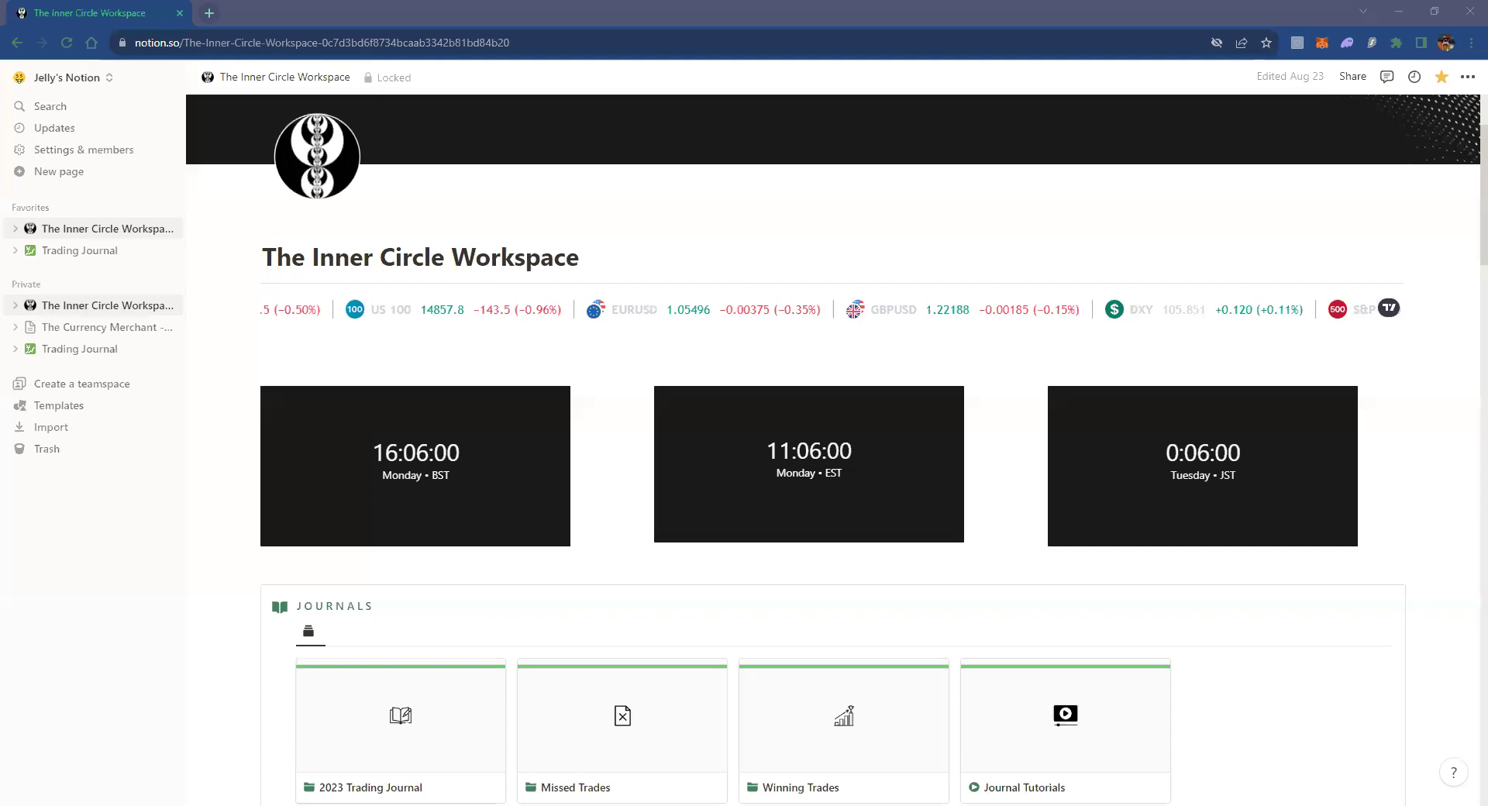
- Look over the journals, charts, models and routine sections of The Inner Circle Workspace, and open the Trading Journal page
scroll(398, 358, up, 2)
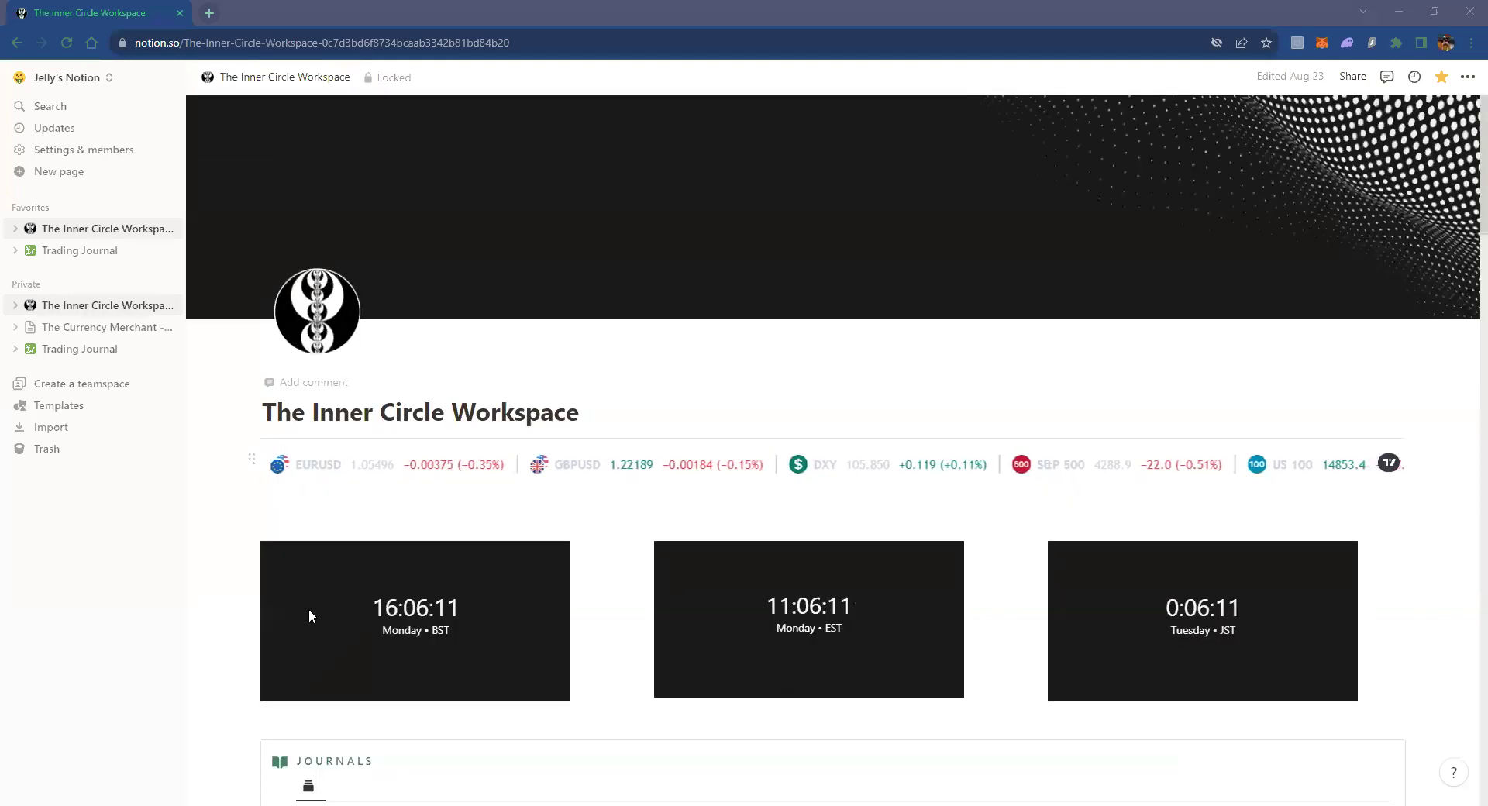
scroll(309, 612, down, 2)
scroll(375, 645, down, 4)
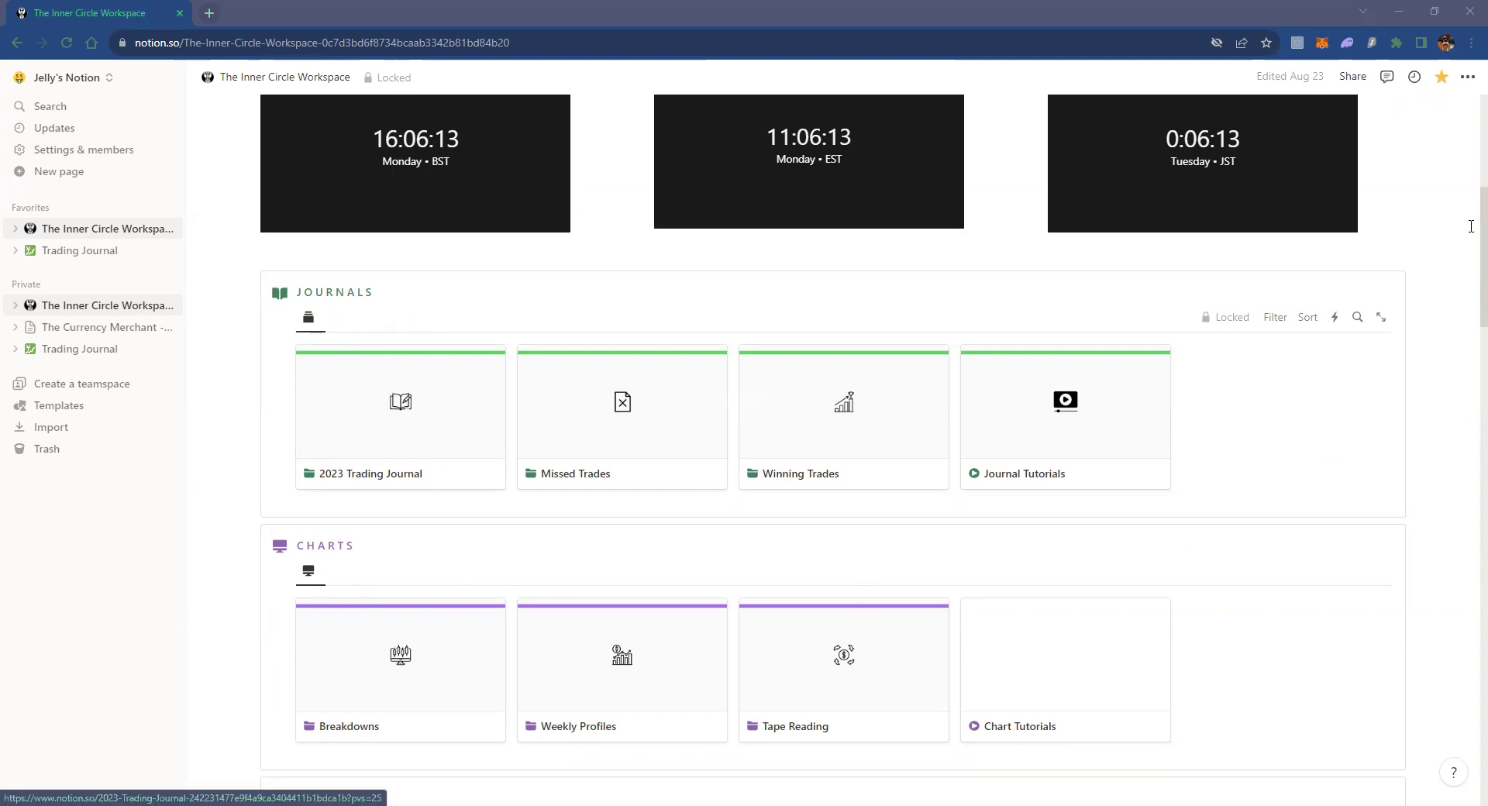
scroll(1470, 225, down, 8)
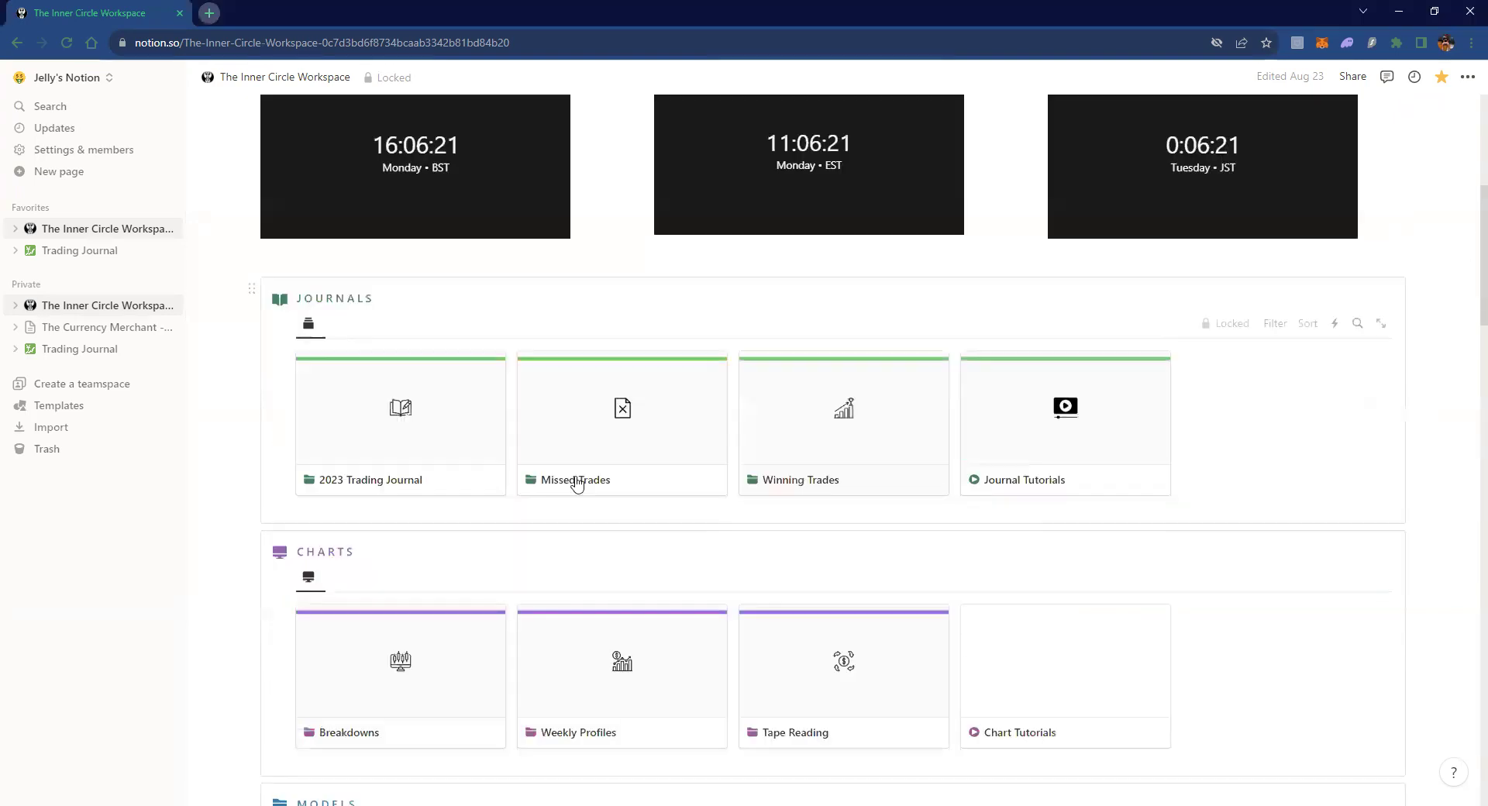
scroll(575, 482, down, 6)
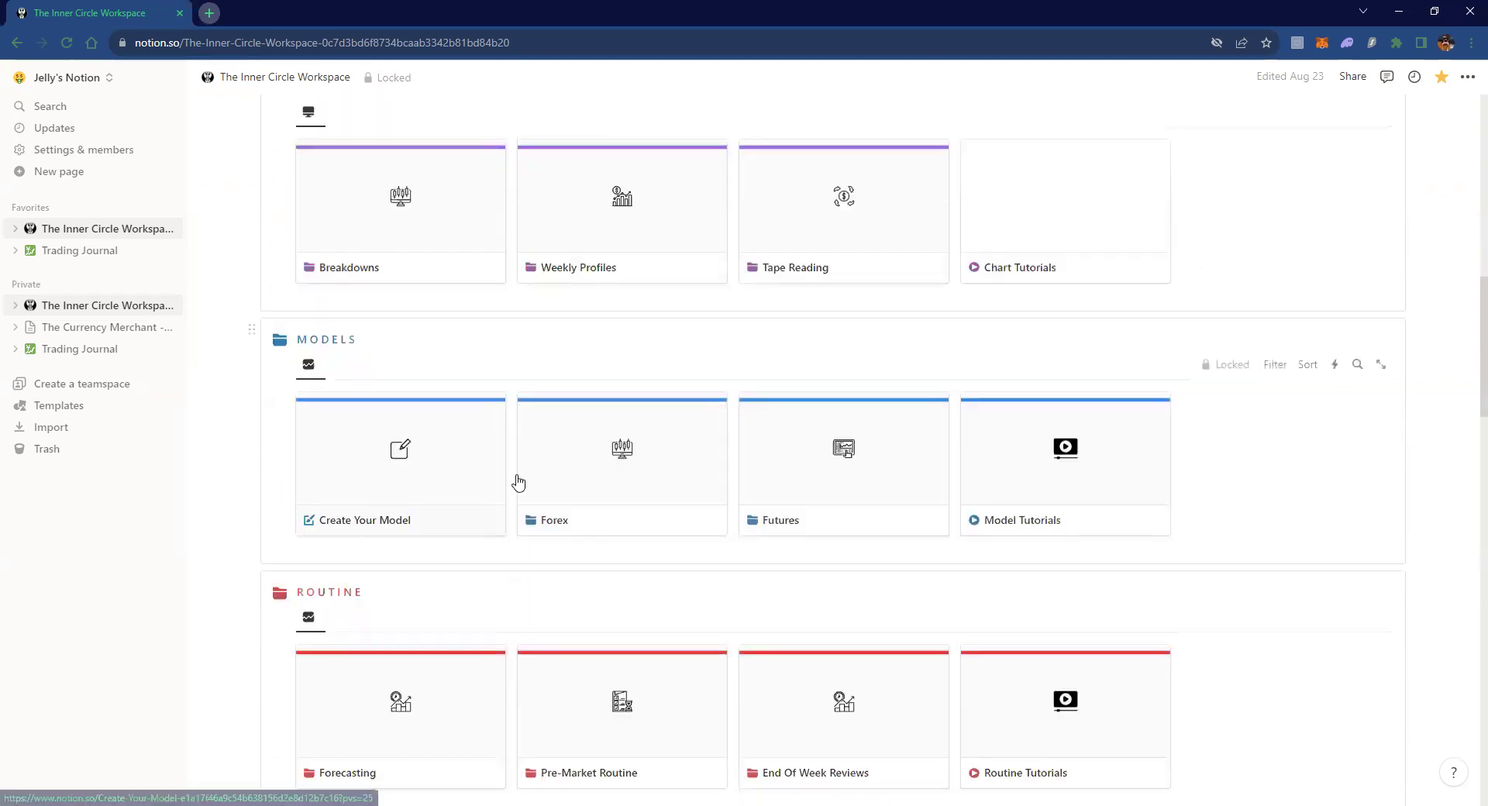
scroll(644, 571, down, 1)
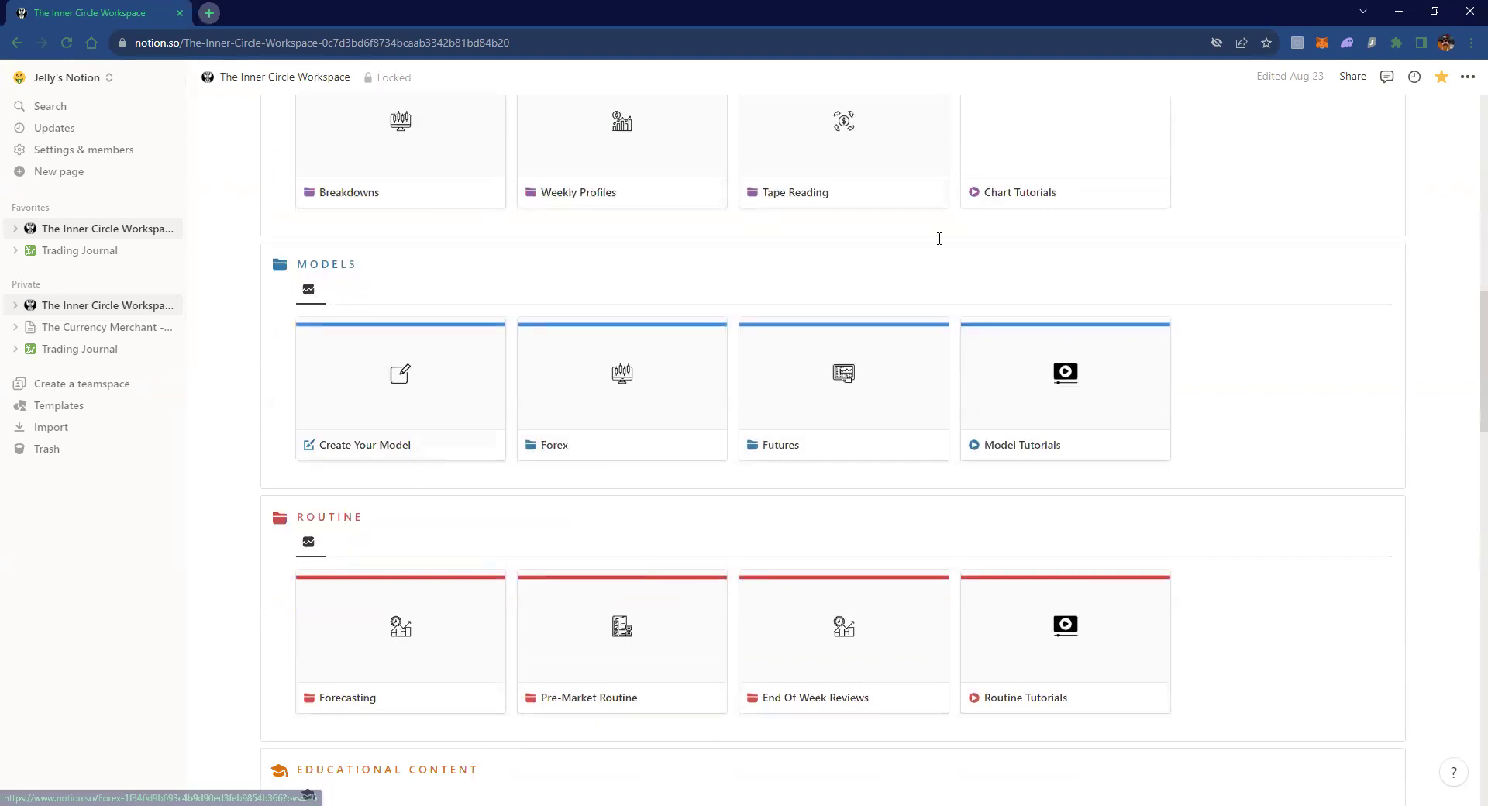
scroll(887, 388, up, 2)
scroll(858, 413, up, 3)
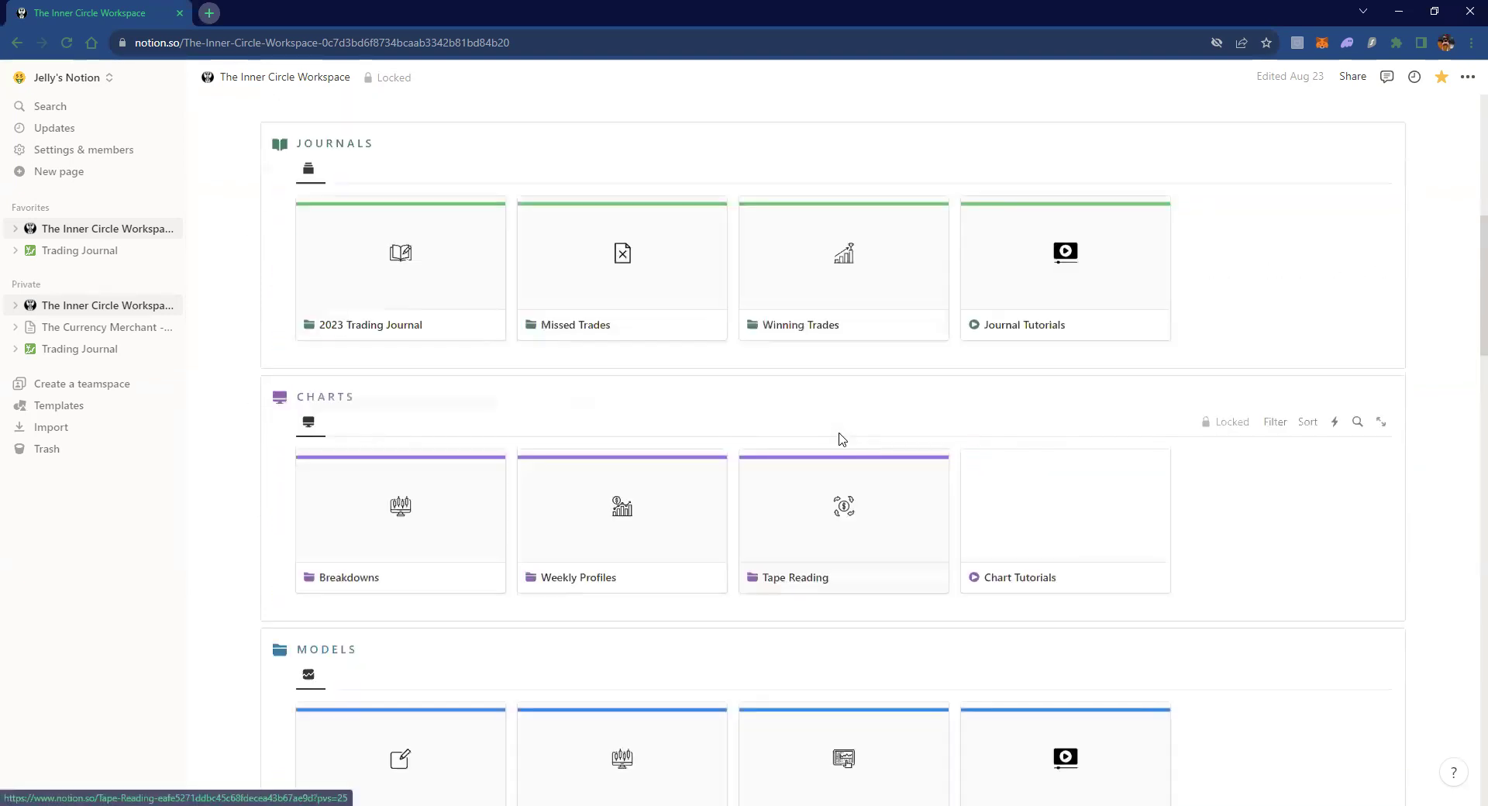
click(72, 246)
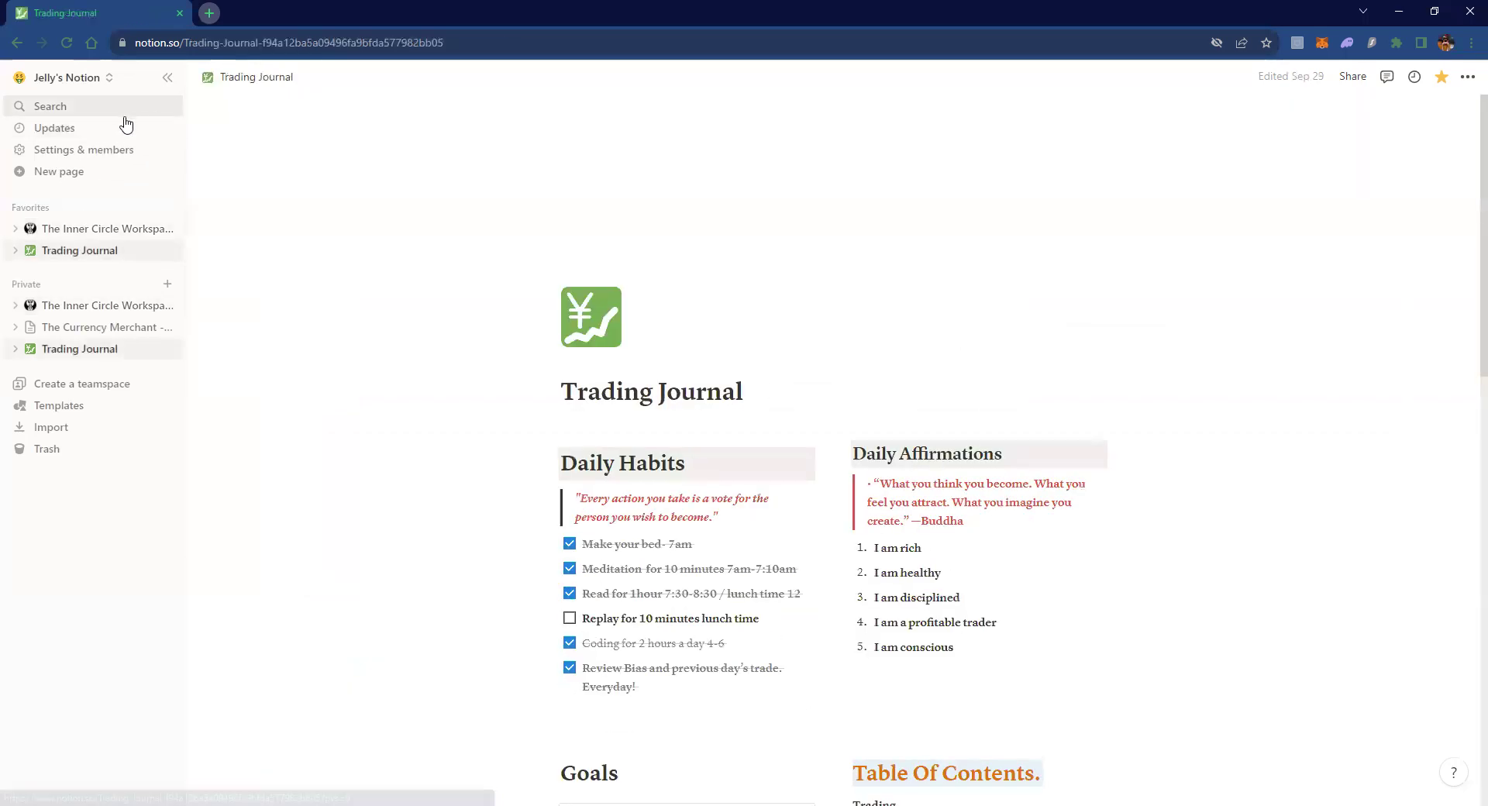
- Create an empty private page titled "Example"
click(167, 285)
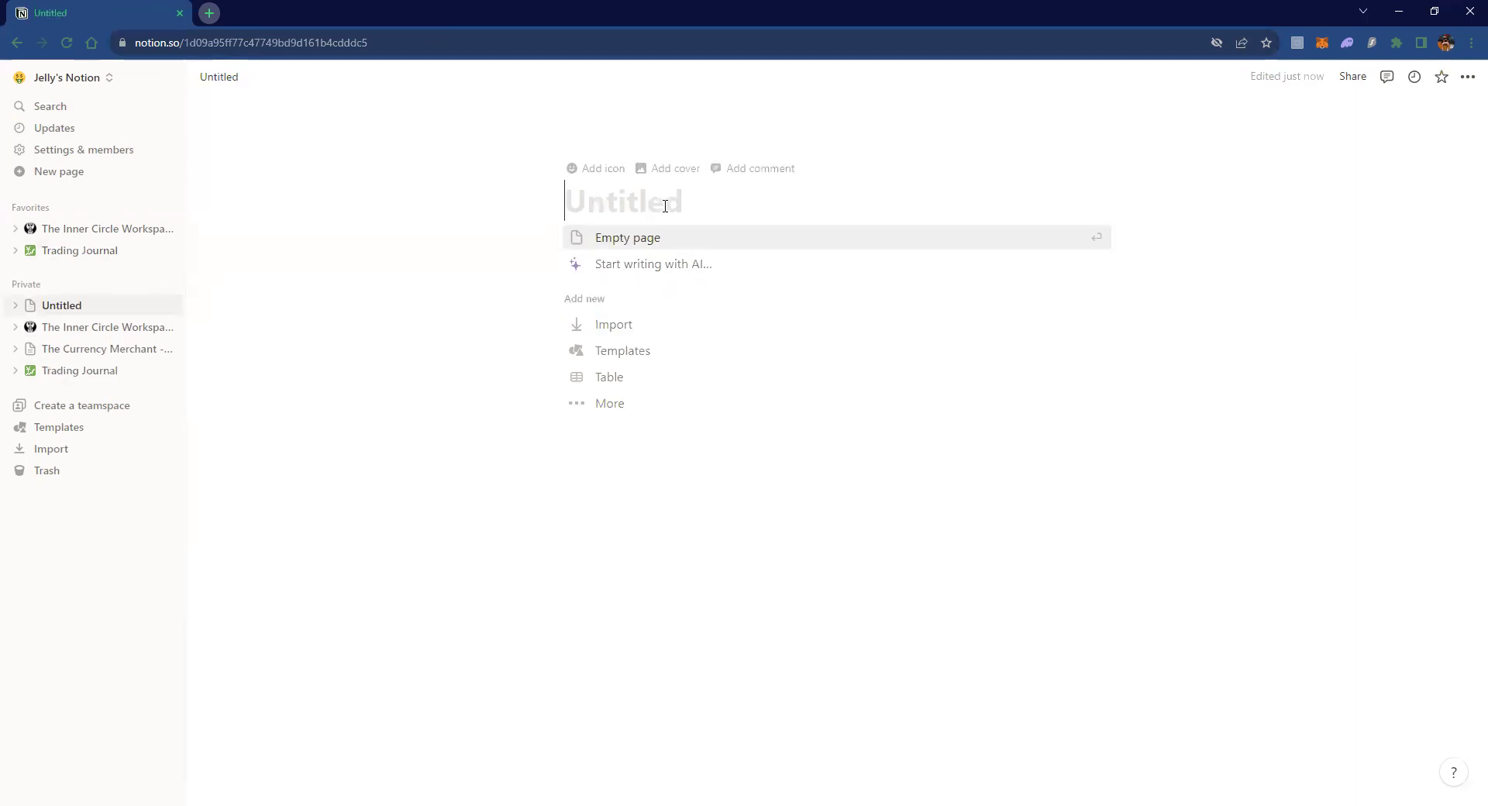
text(Example)
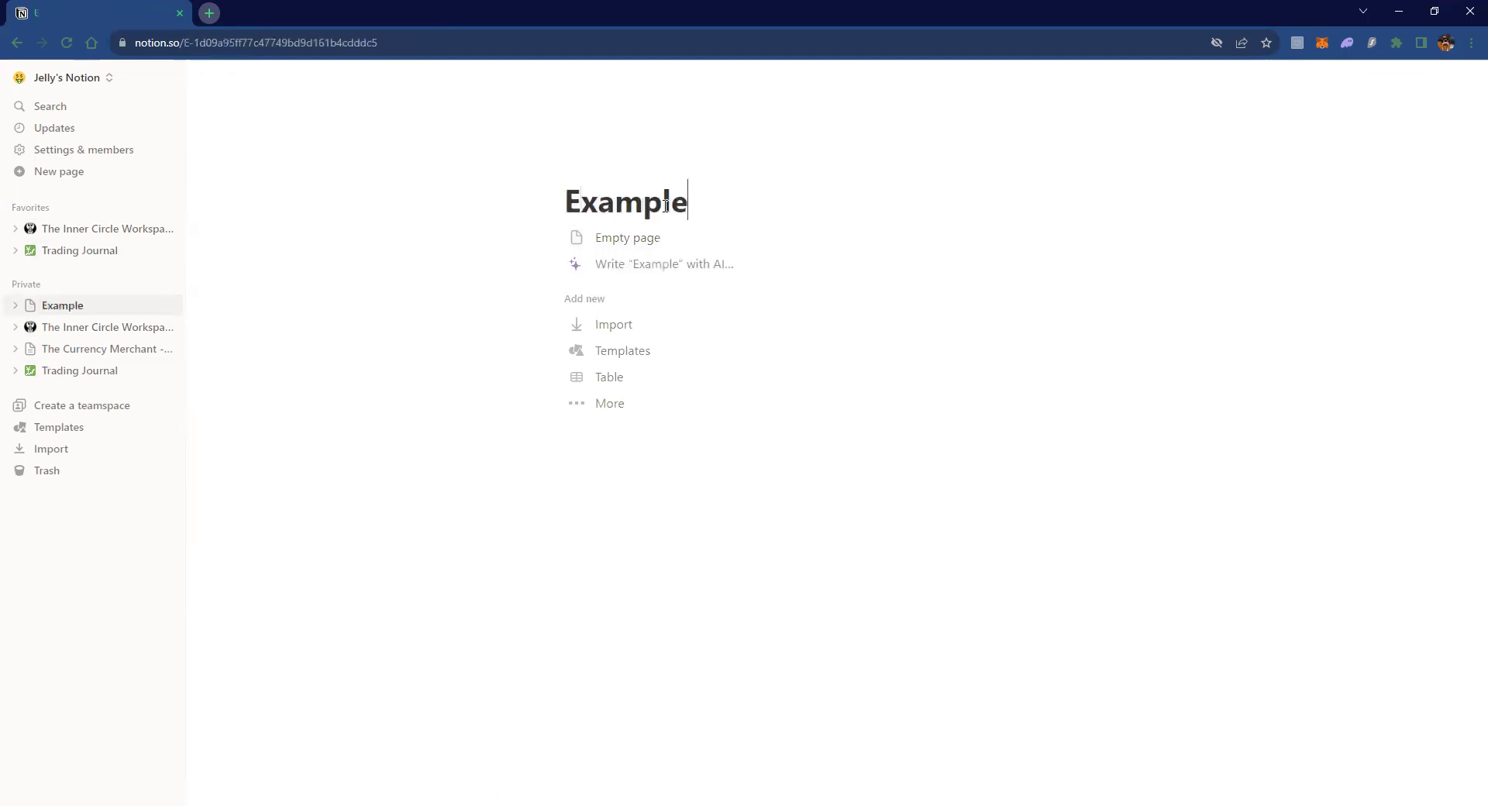
key(Return)
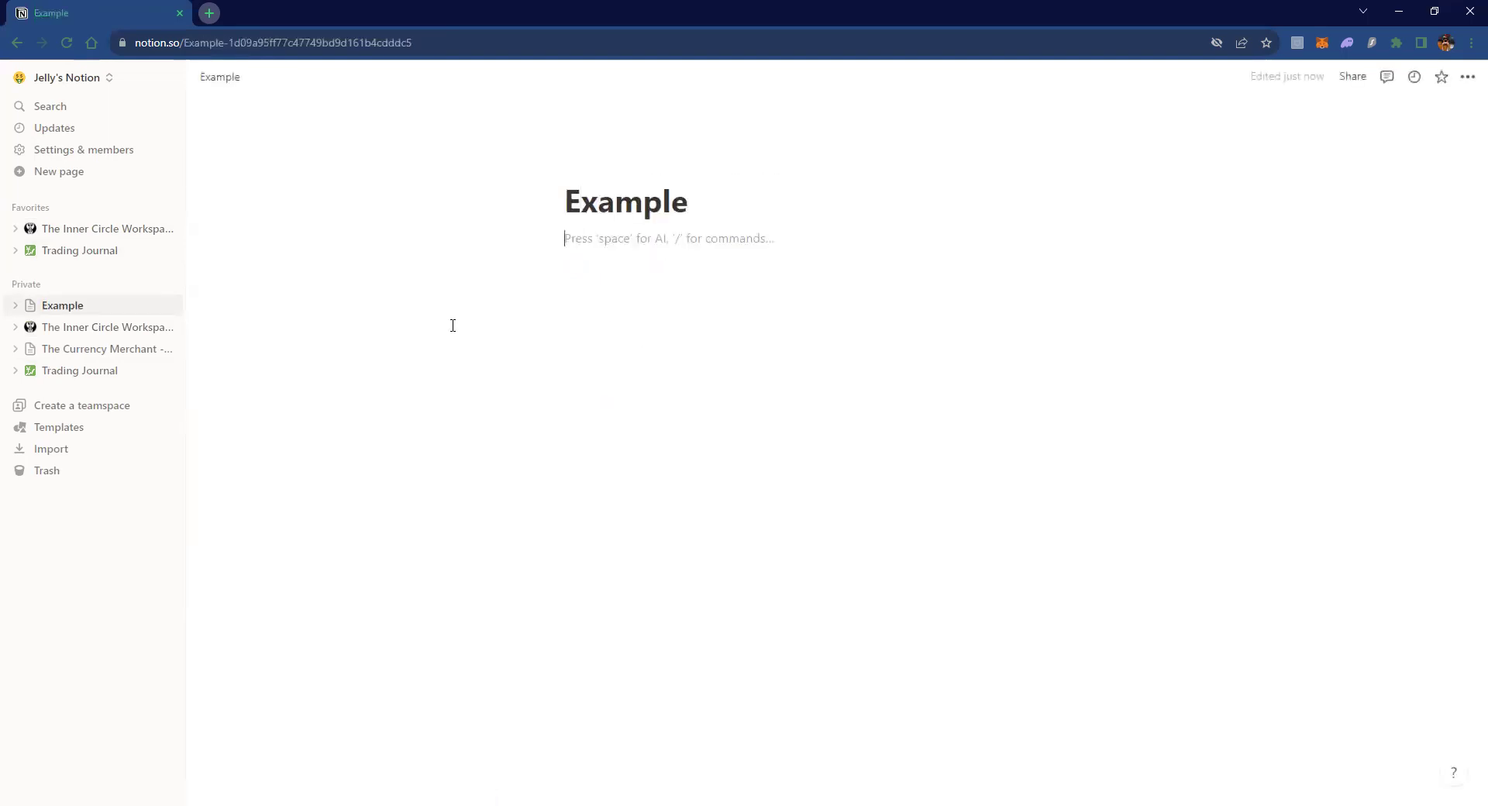
- Insert a list view backed by a new database on the Example page
text(/list)
key(Return)
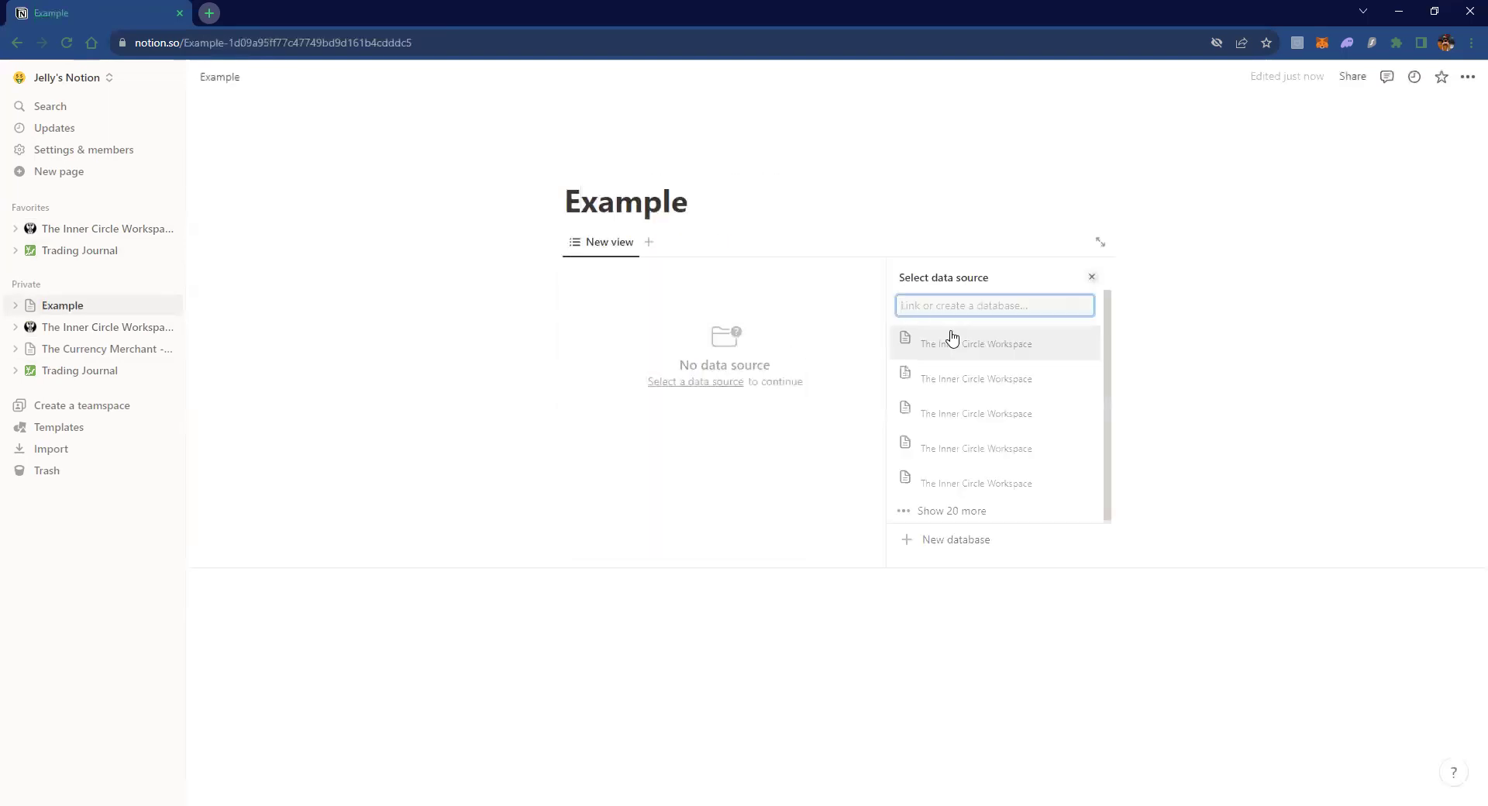
click(961, 542)
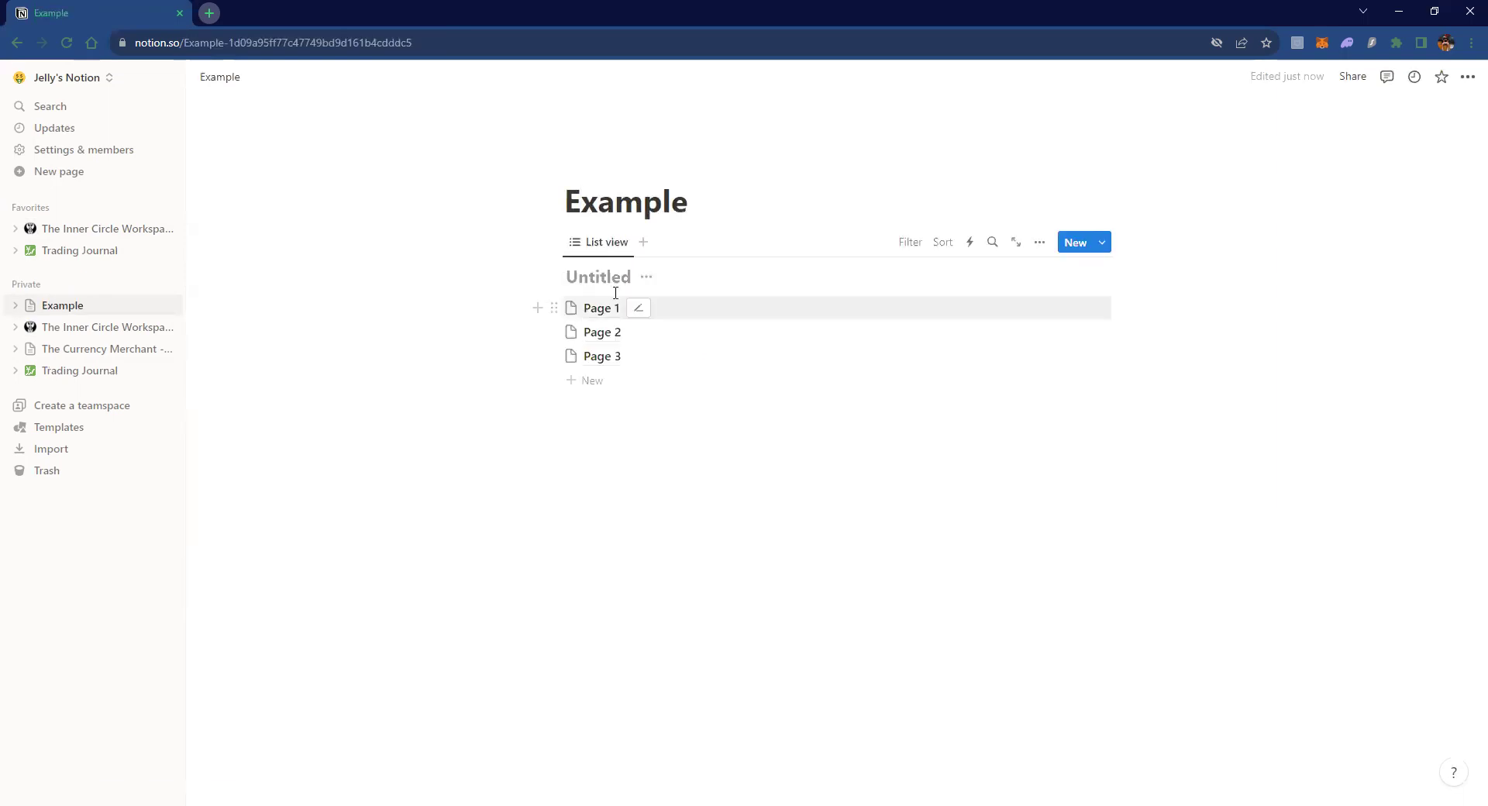
- Delete the list view from the Example page
click(613, 250)
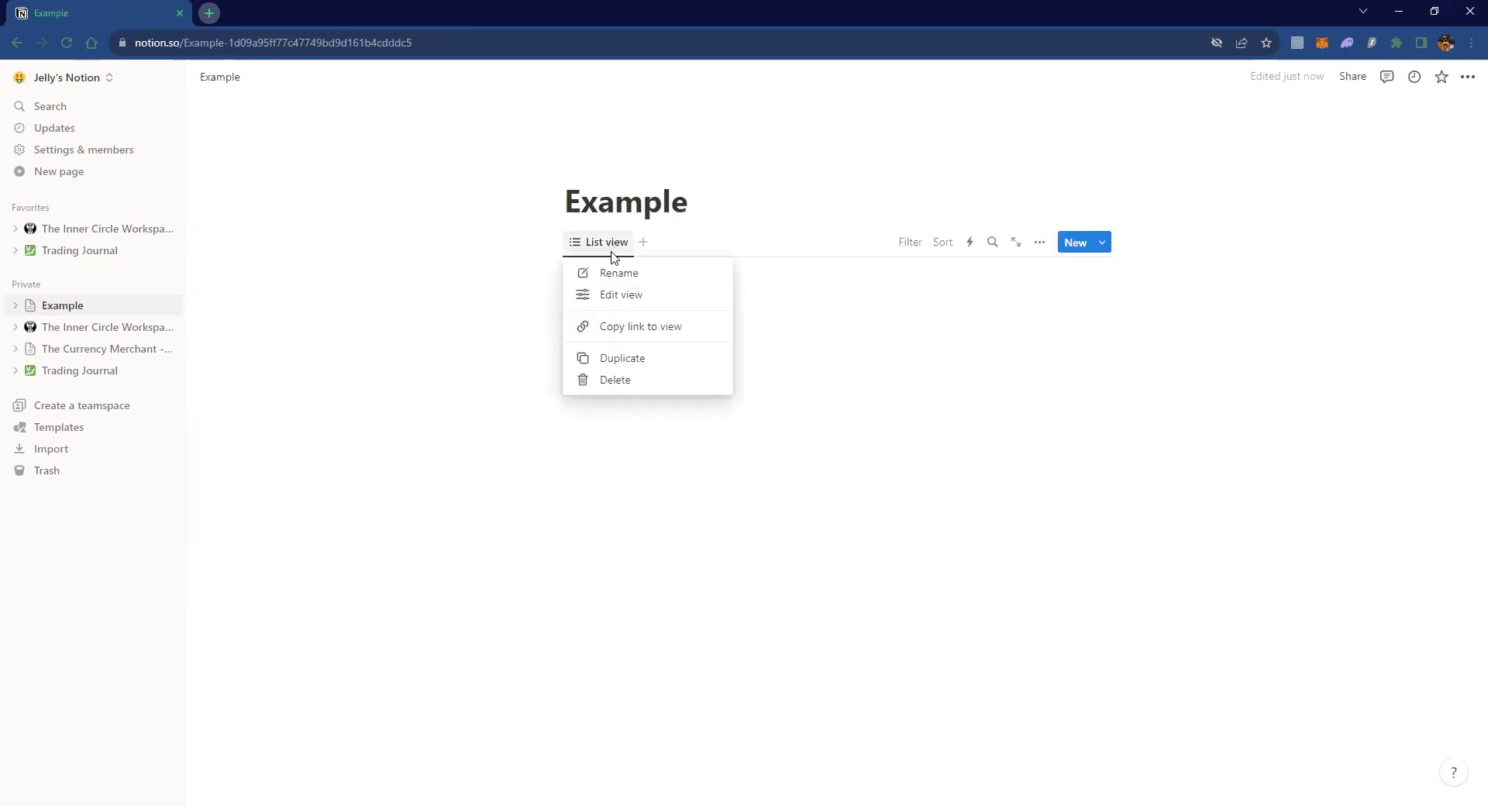
click(620, 381)
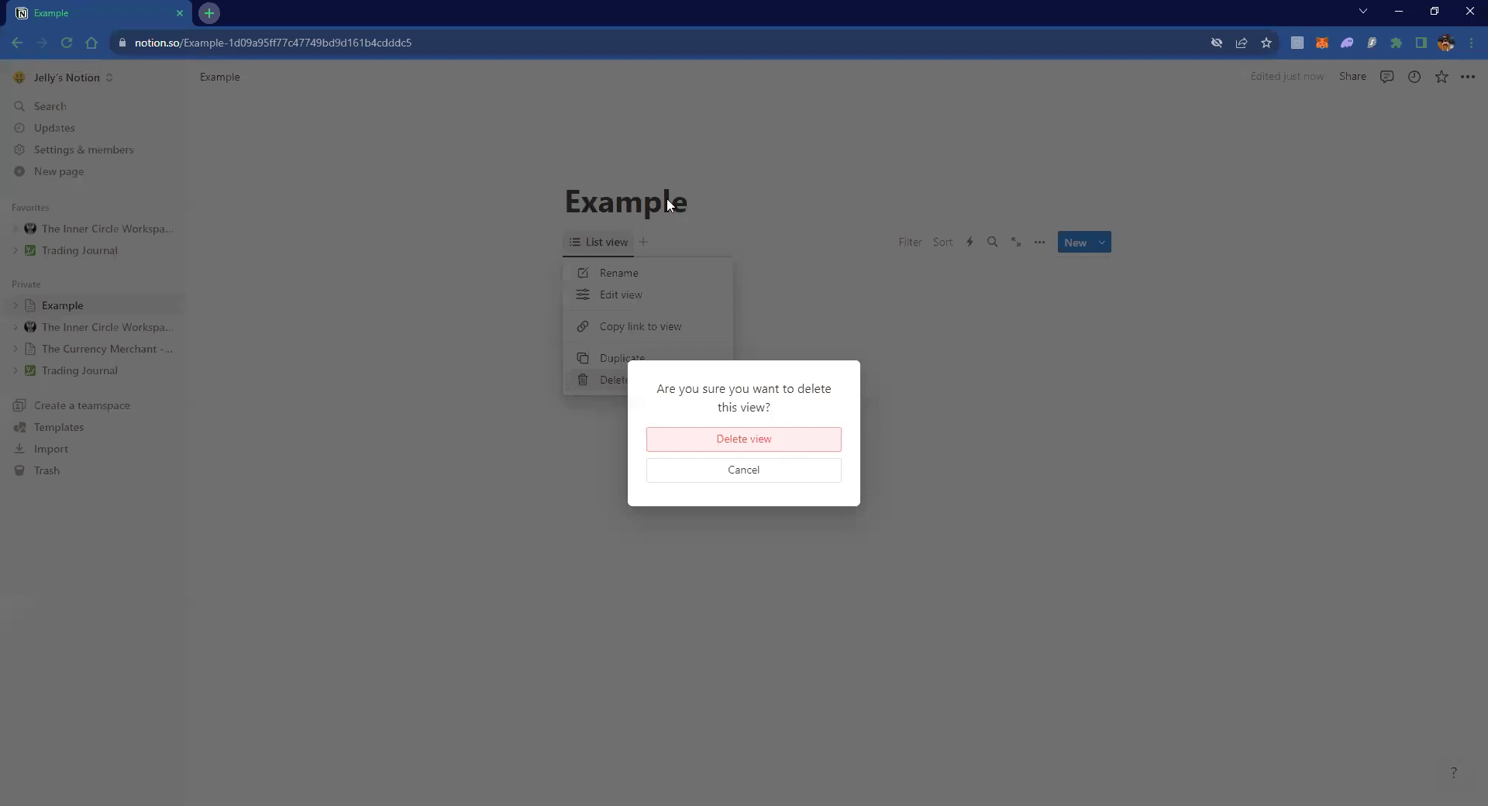
key(Return)
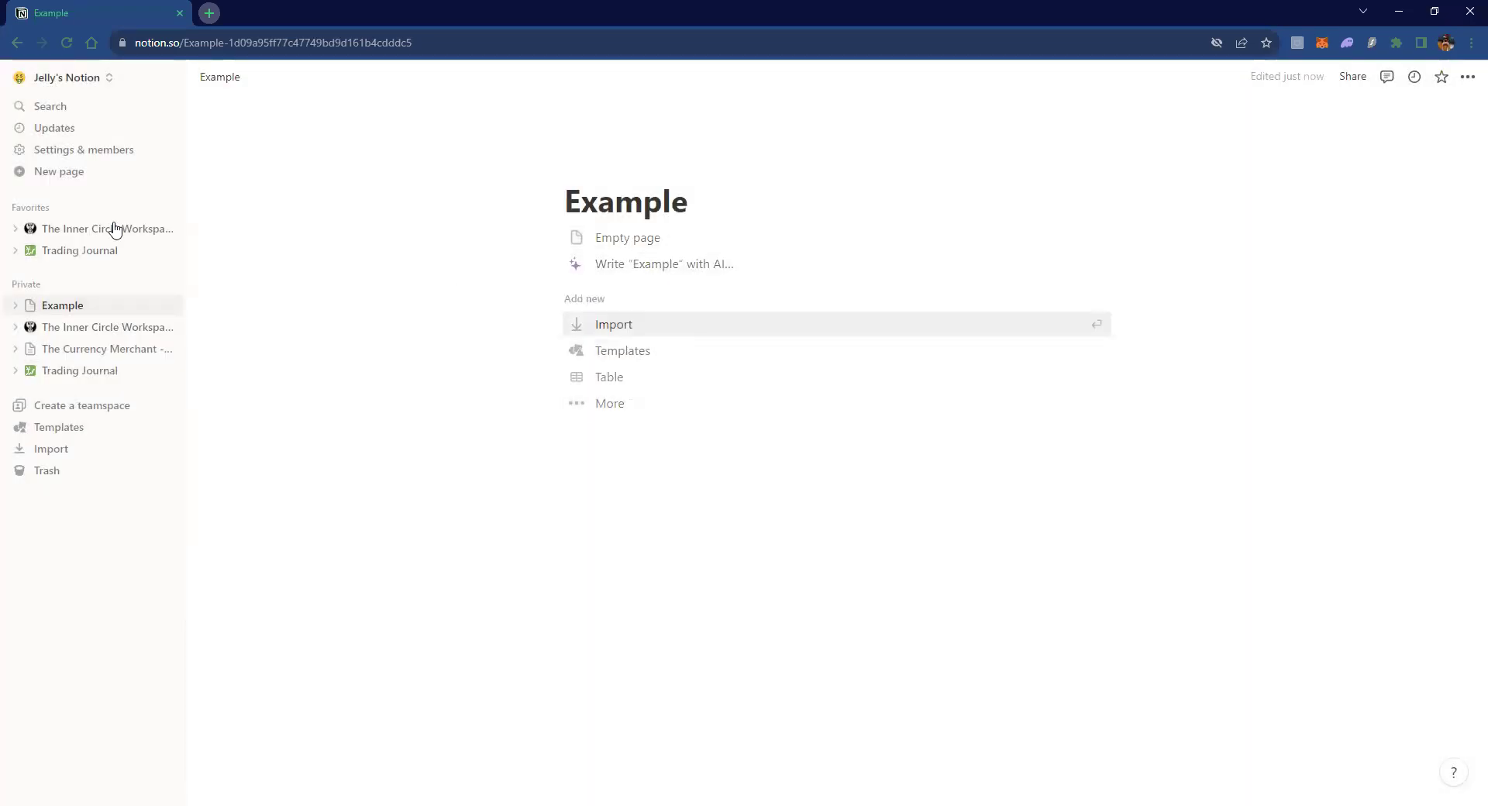
- Open the private Trading Journal page and review its daily habits, affirmations, goals and table of contents
click(85, 372)
scroll(783, 372, down, 4)
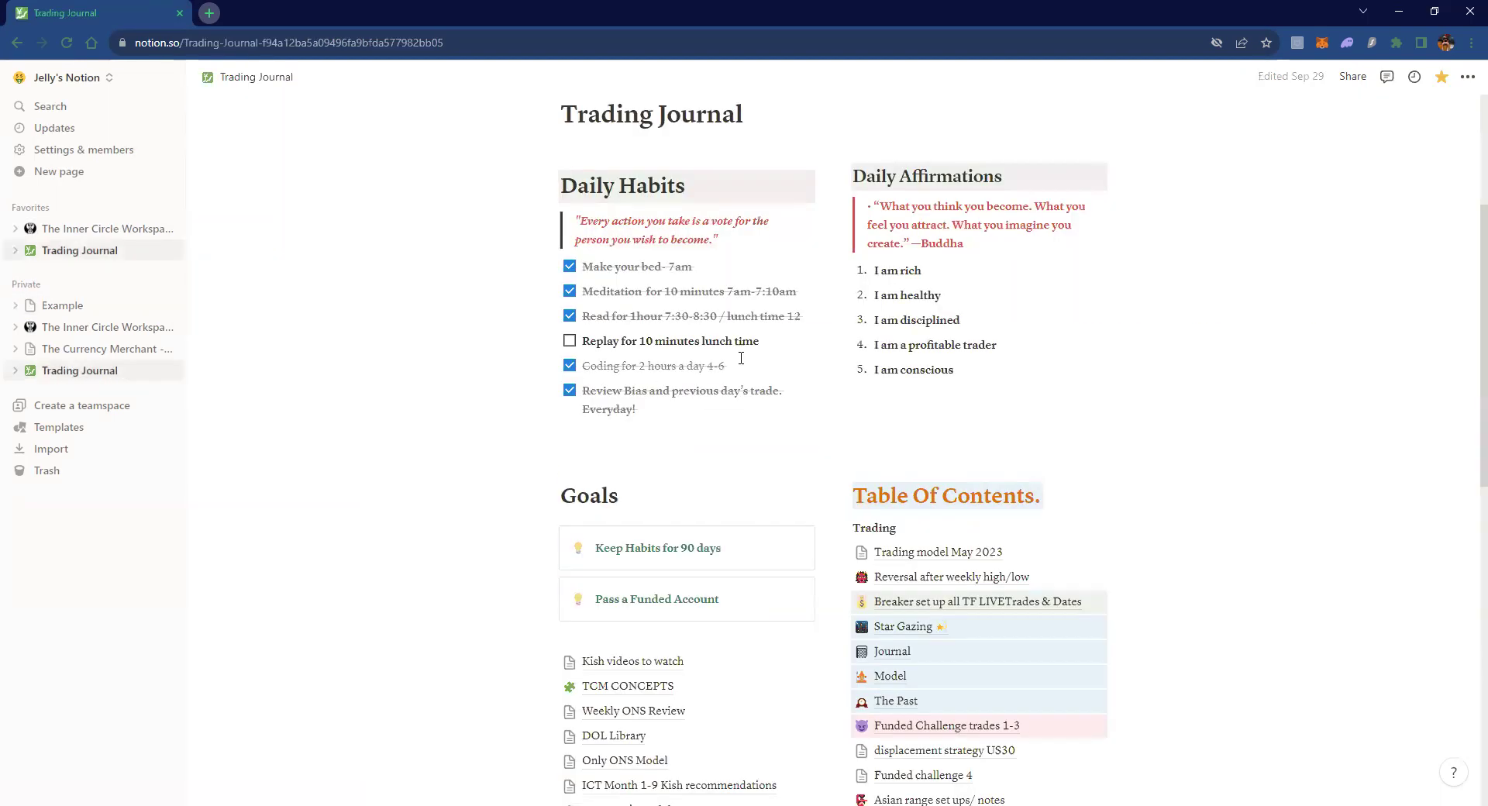
scroll(716, 643, up, 1)
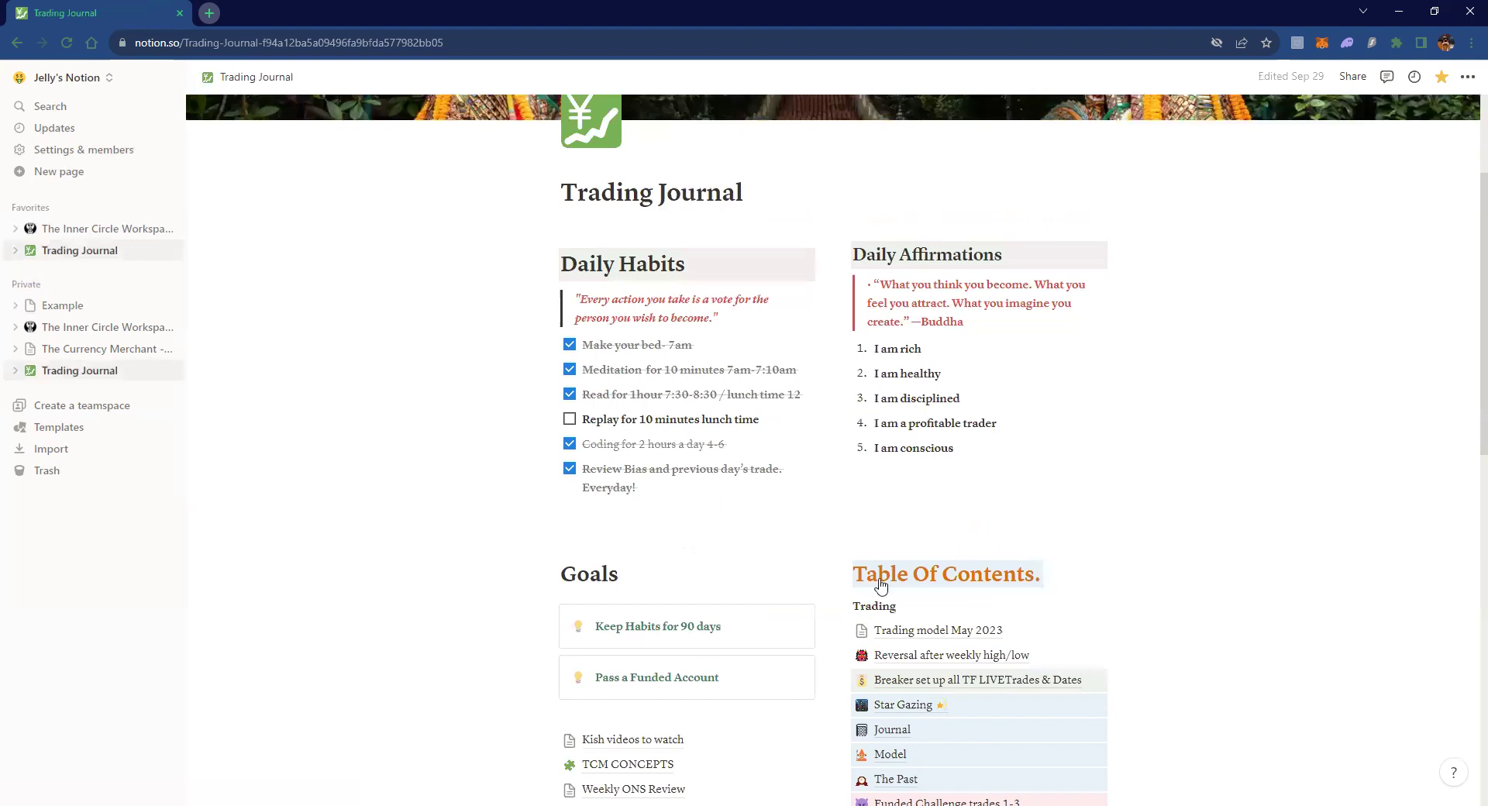
scroll(978, 602, down, 5)
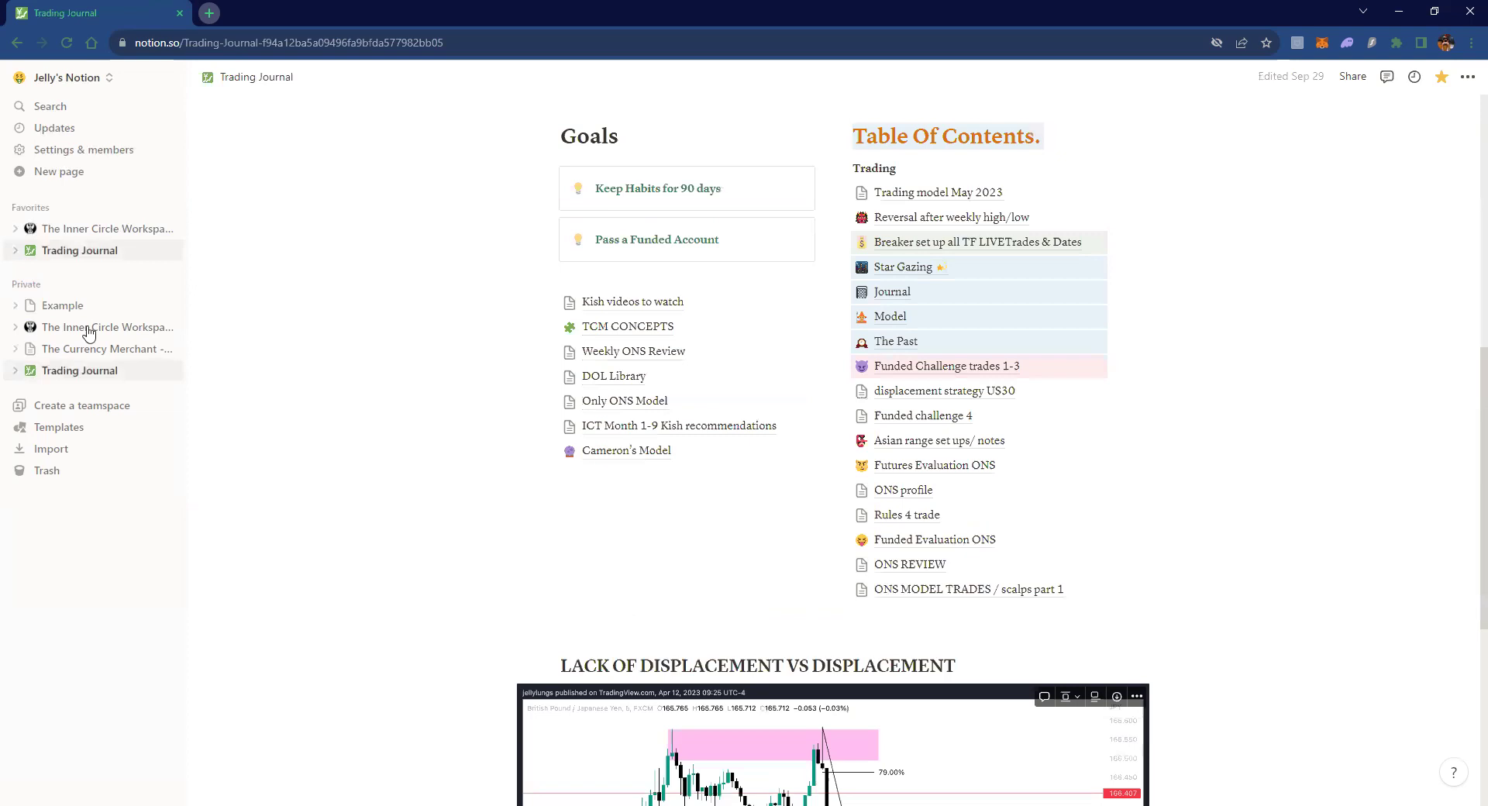
scroll(89, 333, up, 2)
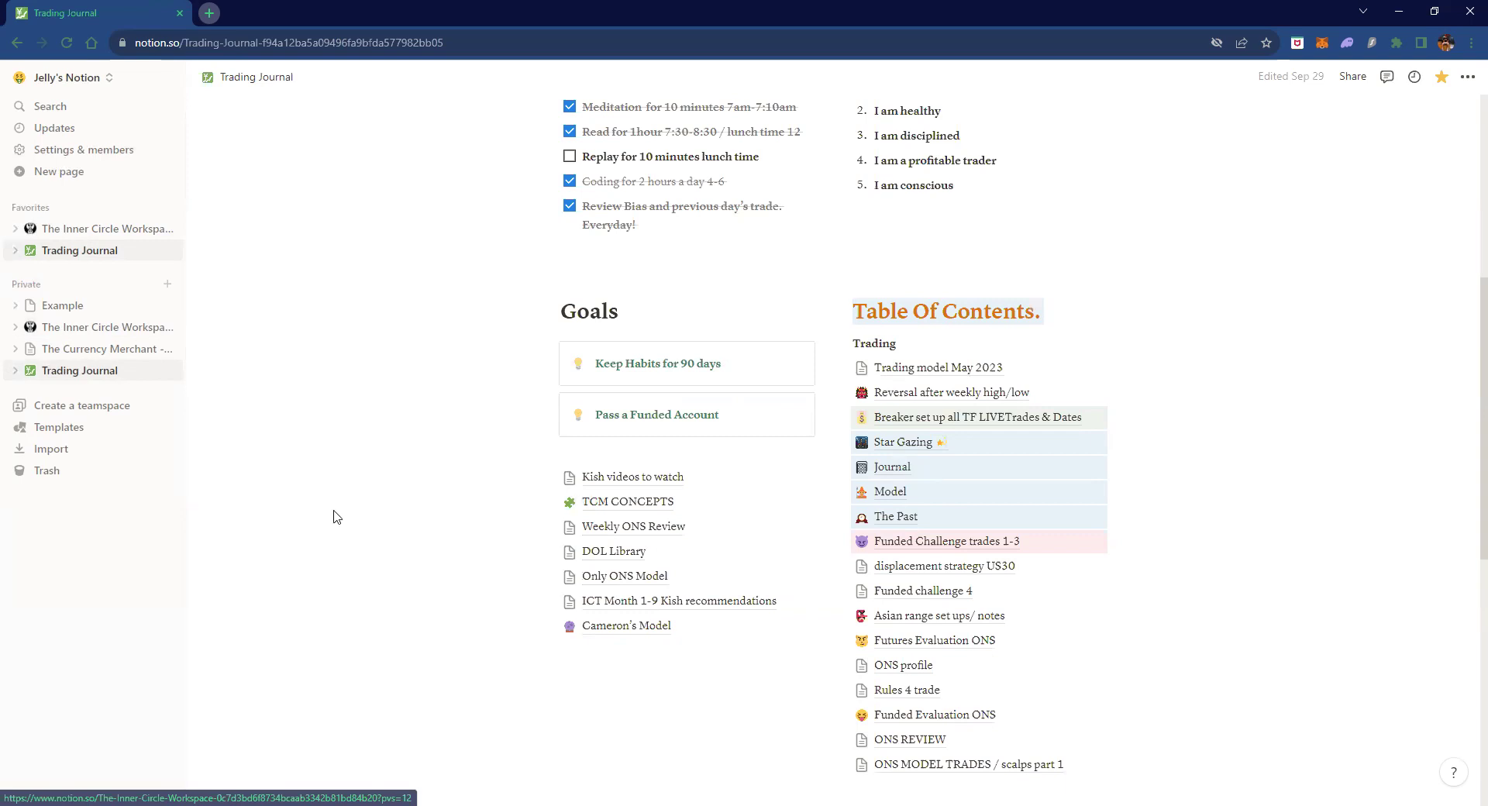
- Open the Journal page from the table of contents and view its calendar of all entries
click(916, 468)
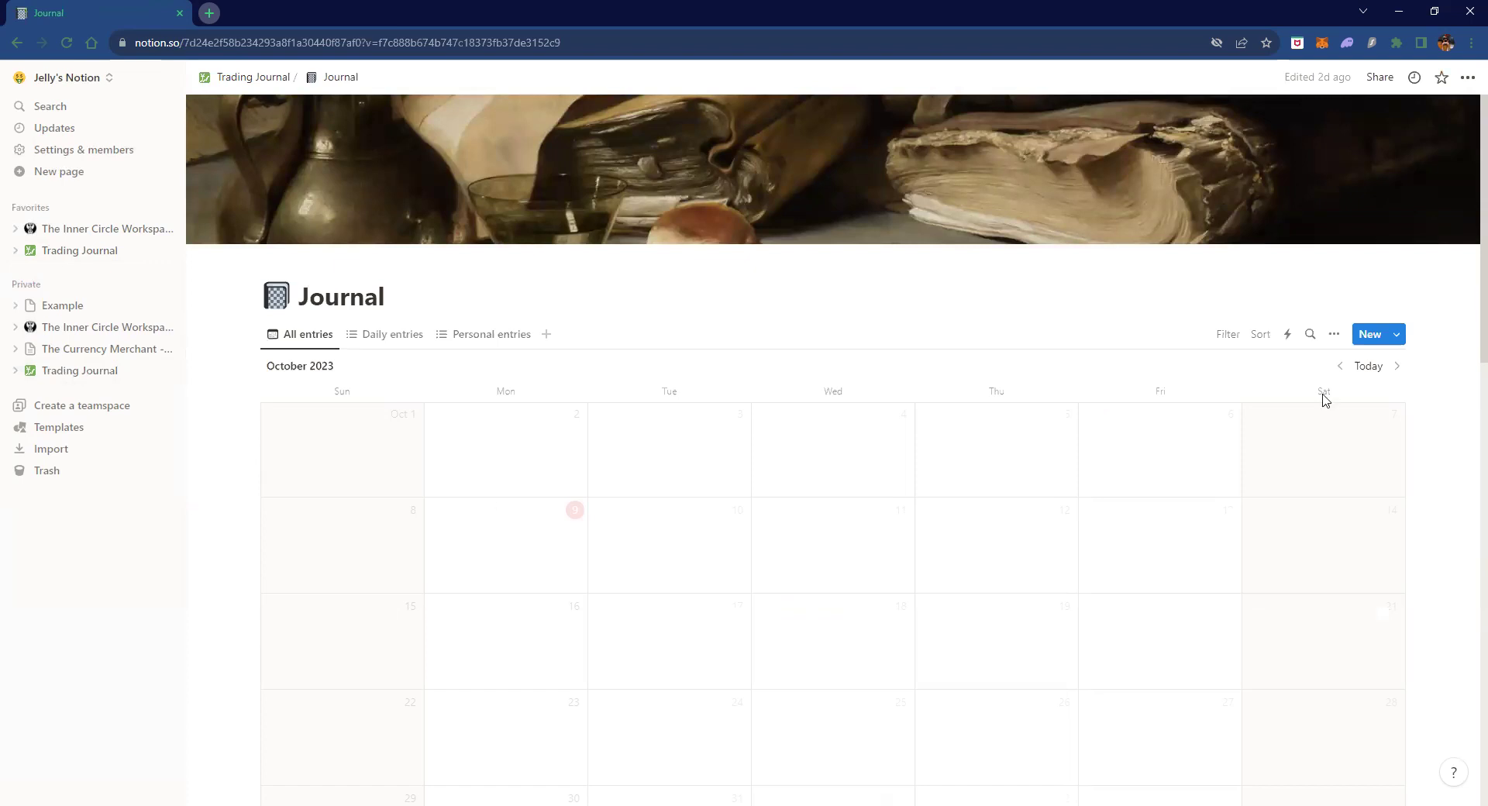
scroll(929, 402, down, 3)
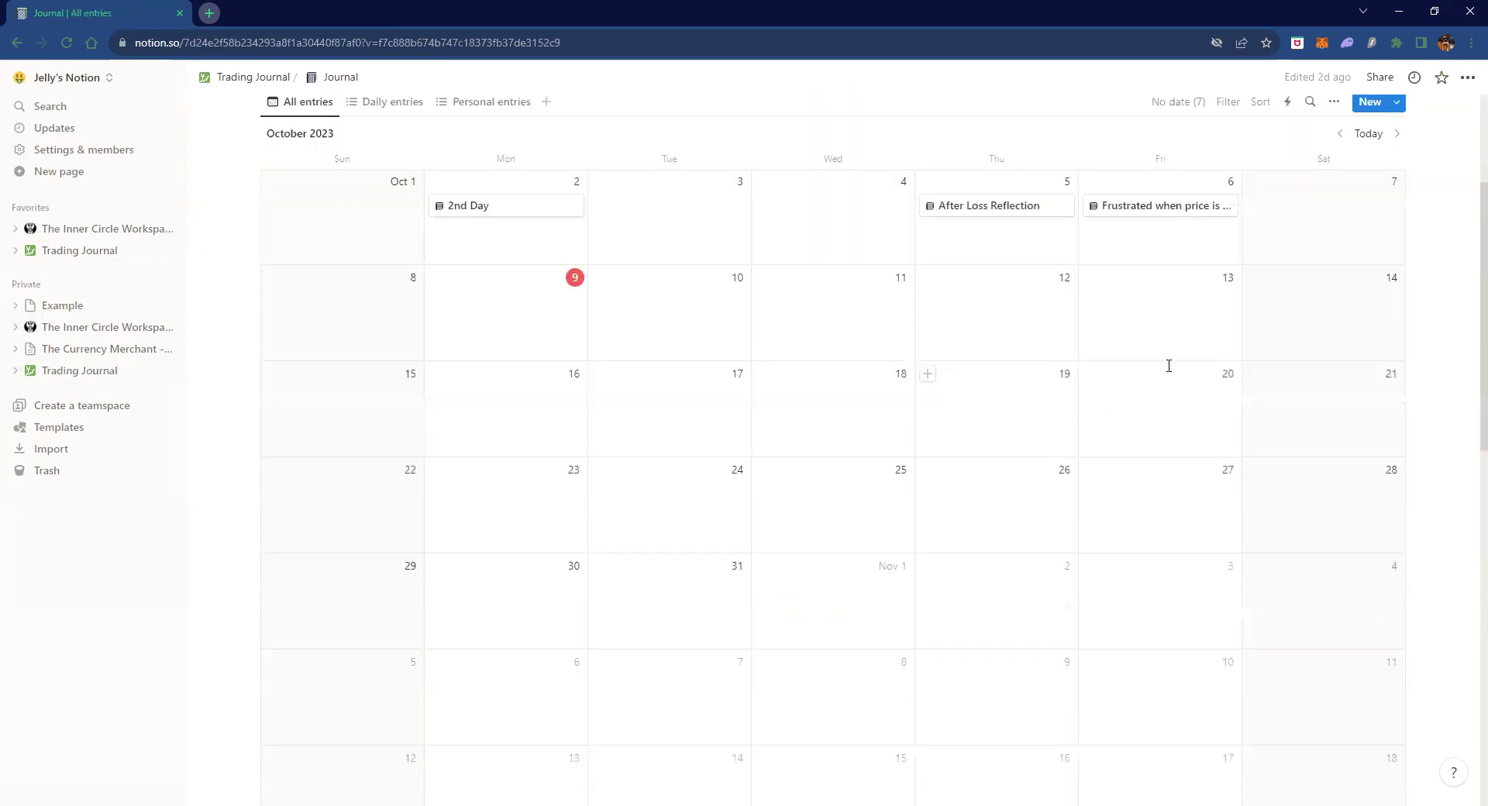
scroll(1169, 364, up, 3)
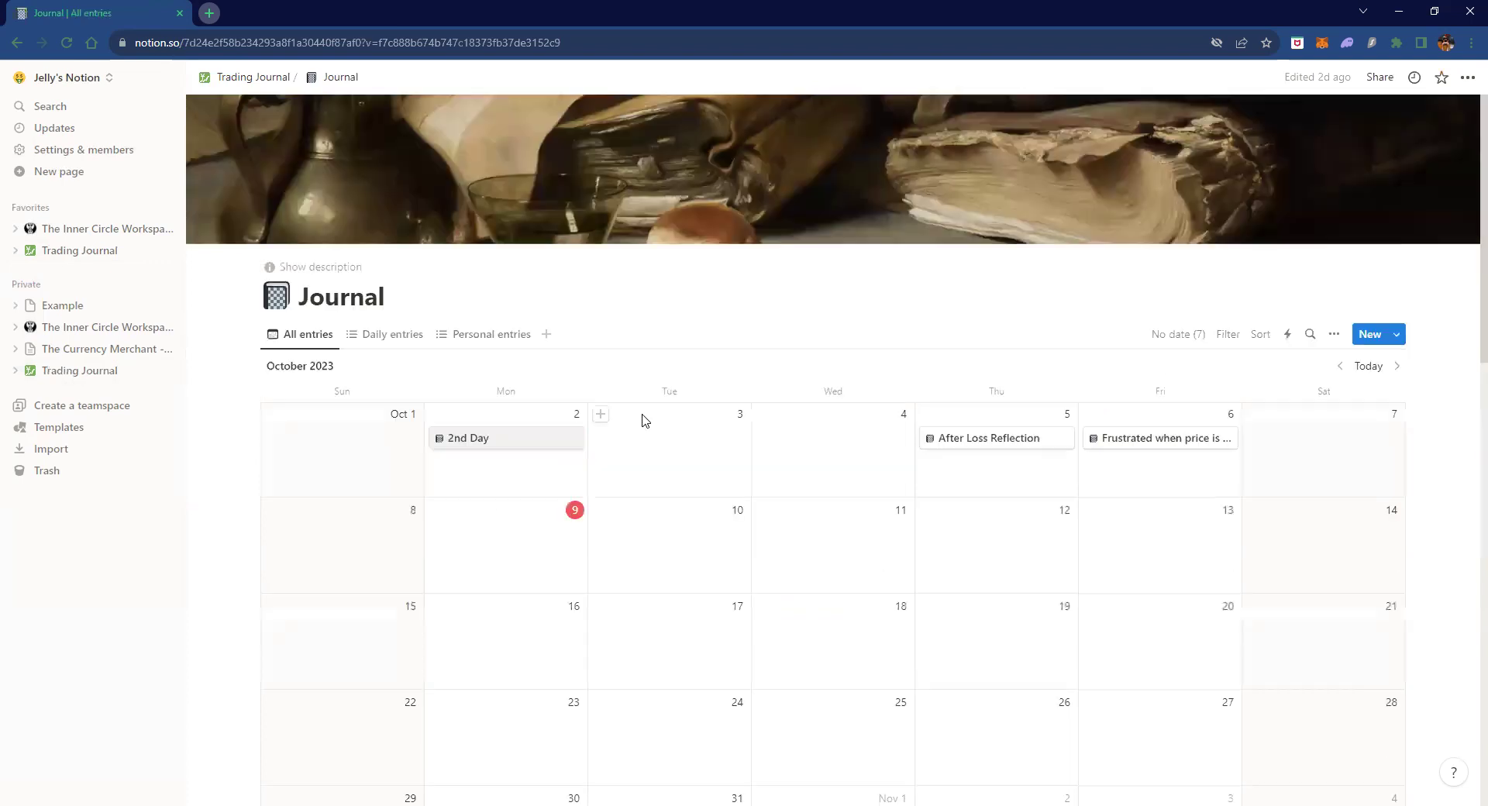
- Return to The Inner Circle Workspace page and look over its market ticker, clocks and journals section
click(83, 232)
scroll(541, 444, down, 4)
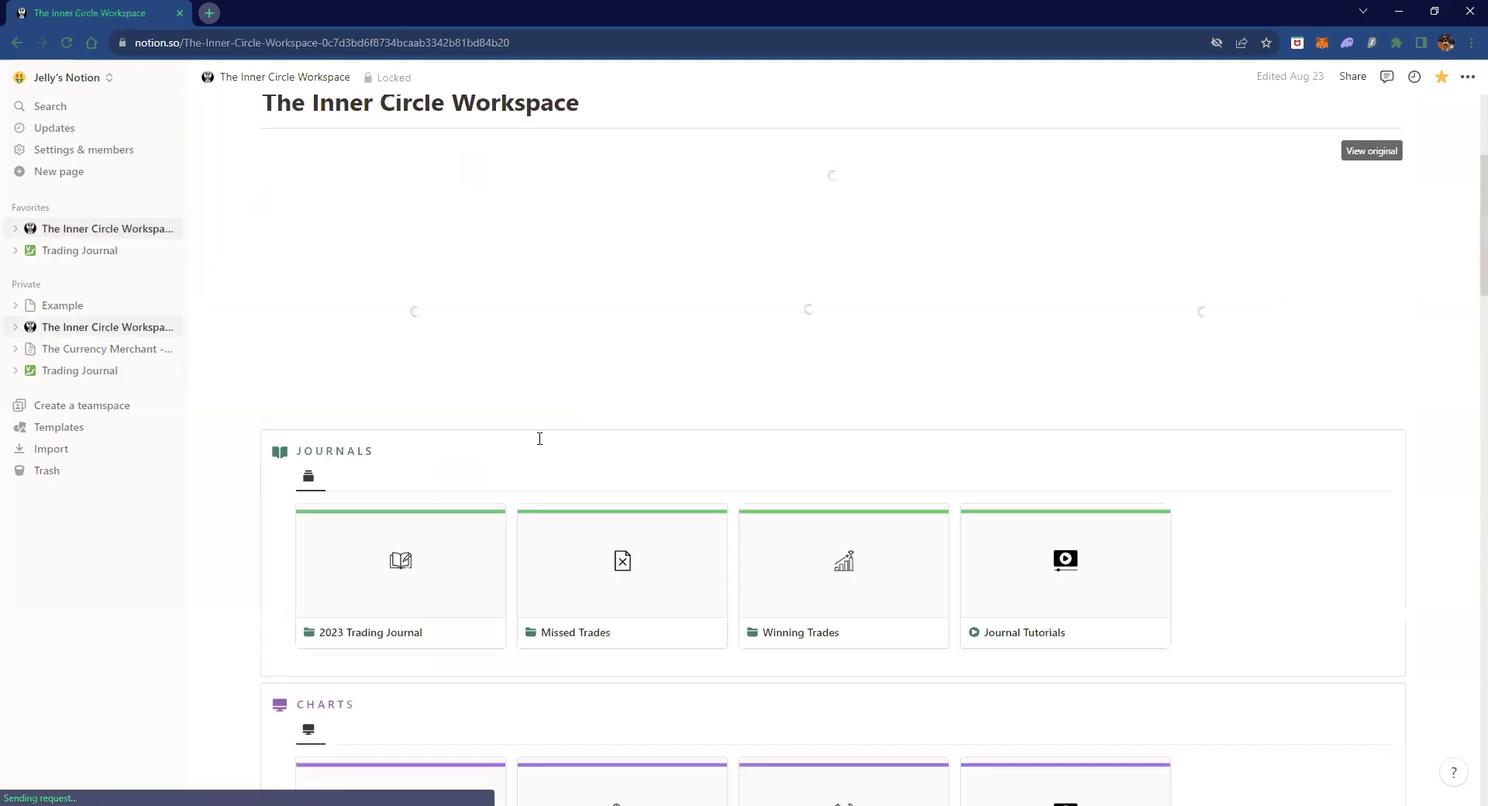
scroll(539, 439, down, 1)
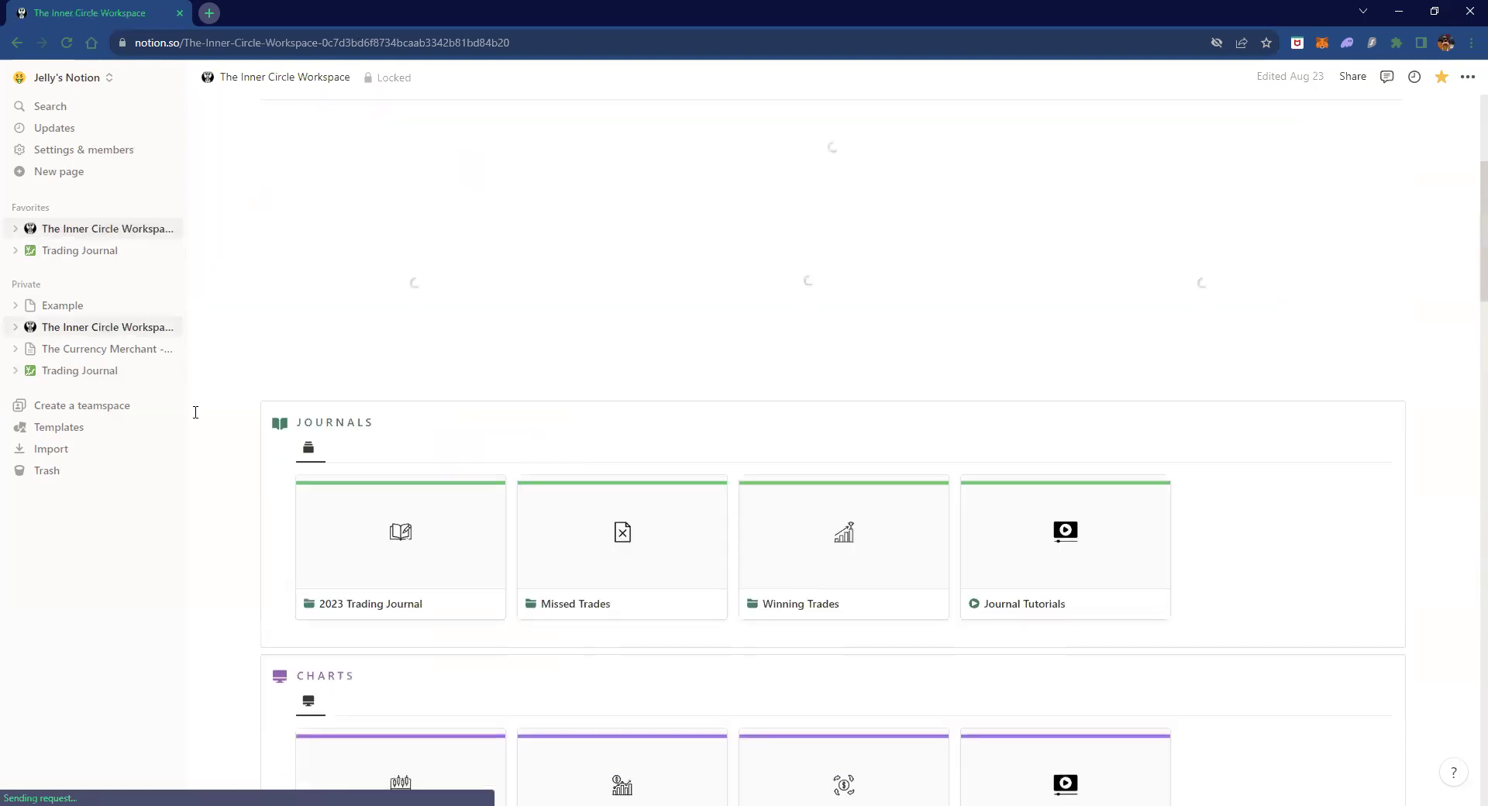
scroll(434, 400, down, 1)
scroll(431, 400, up, 2)
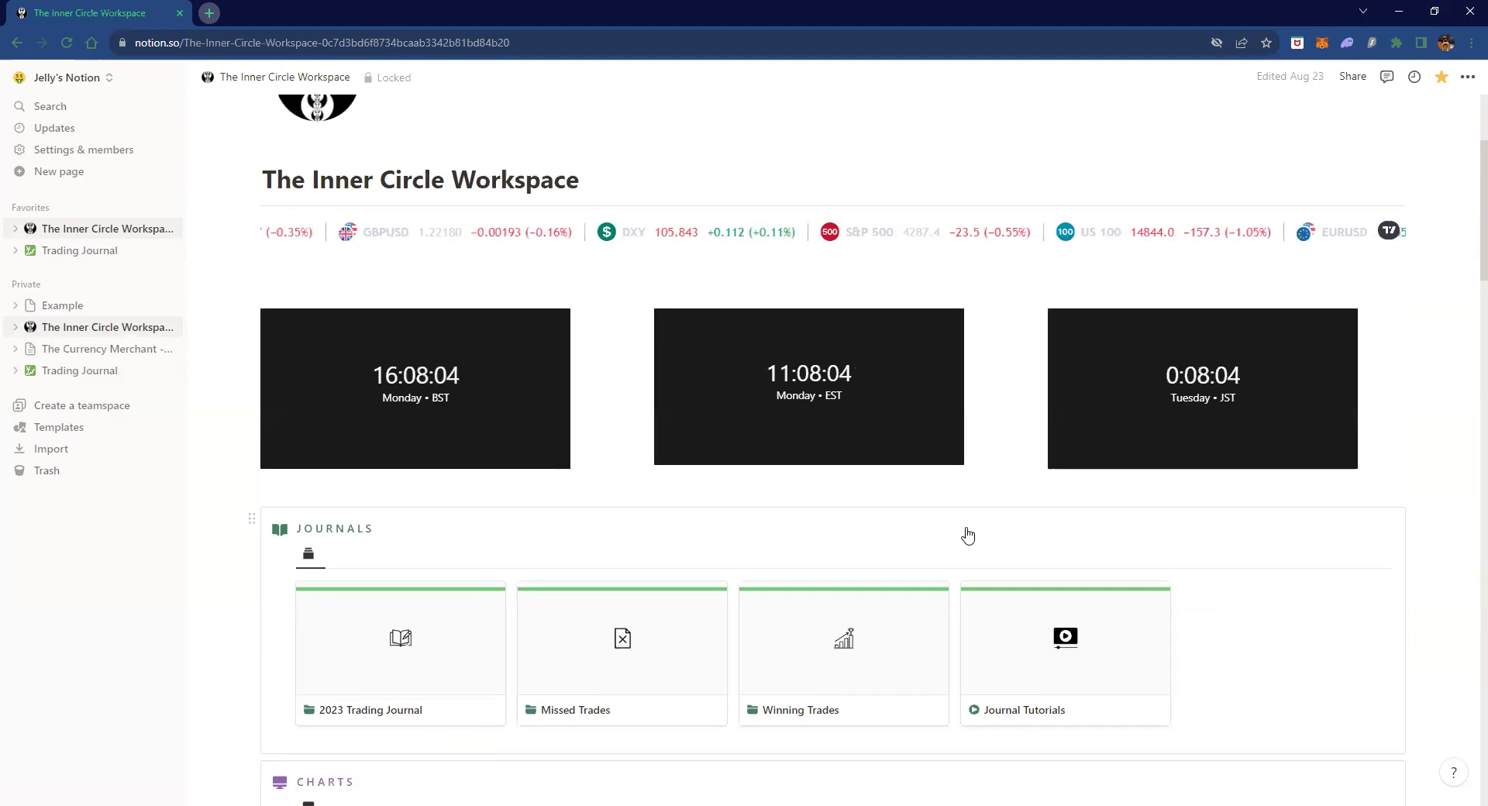
- Open the 2023 Trading Journal from the Journals section and view its trade tables
scroll(966, 535, down, 1)
click(409, 535)
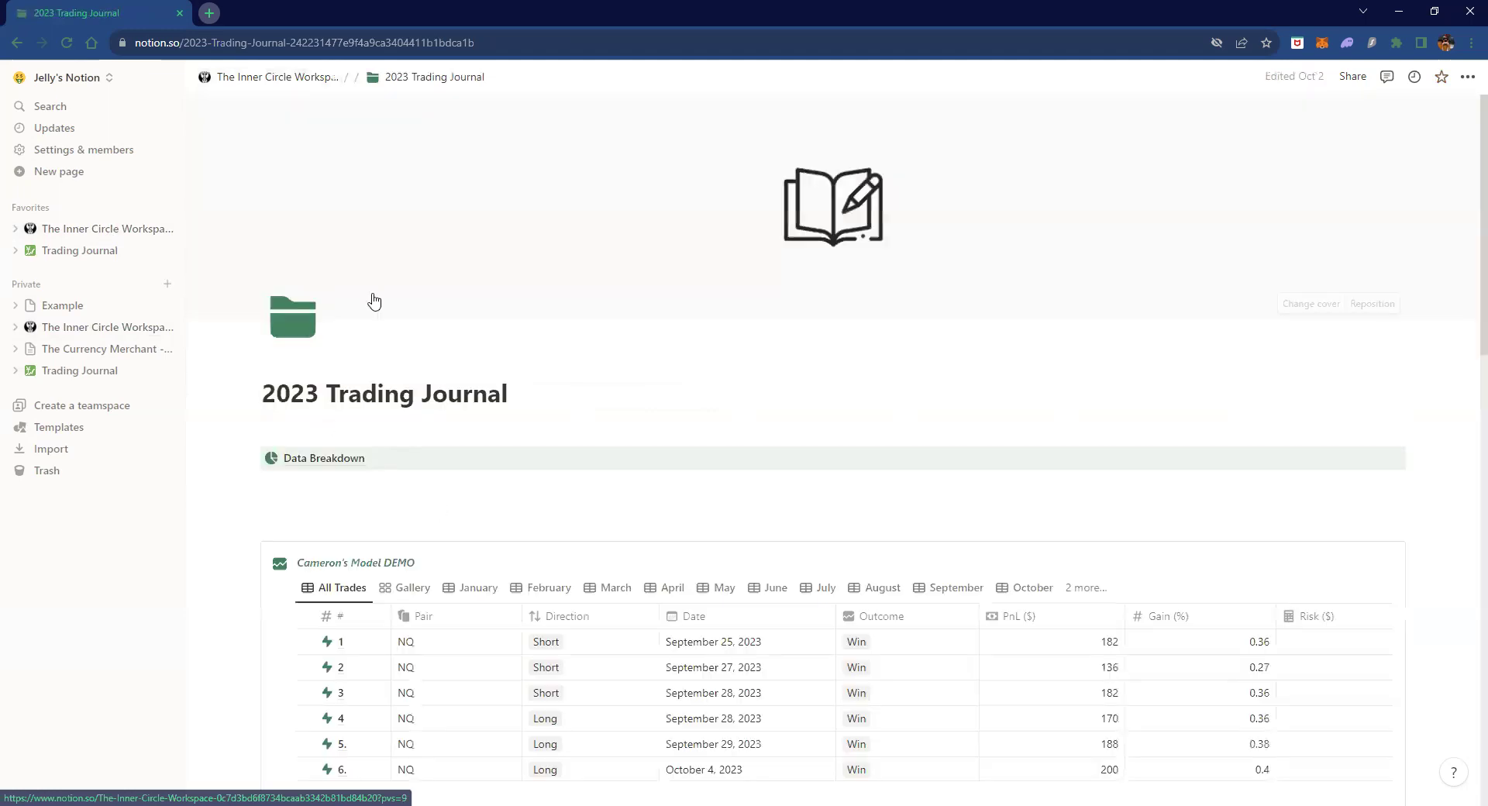
scroll(375, 299, down, 4)
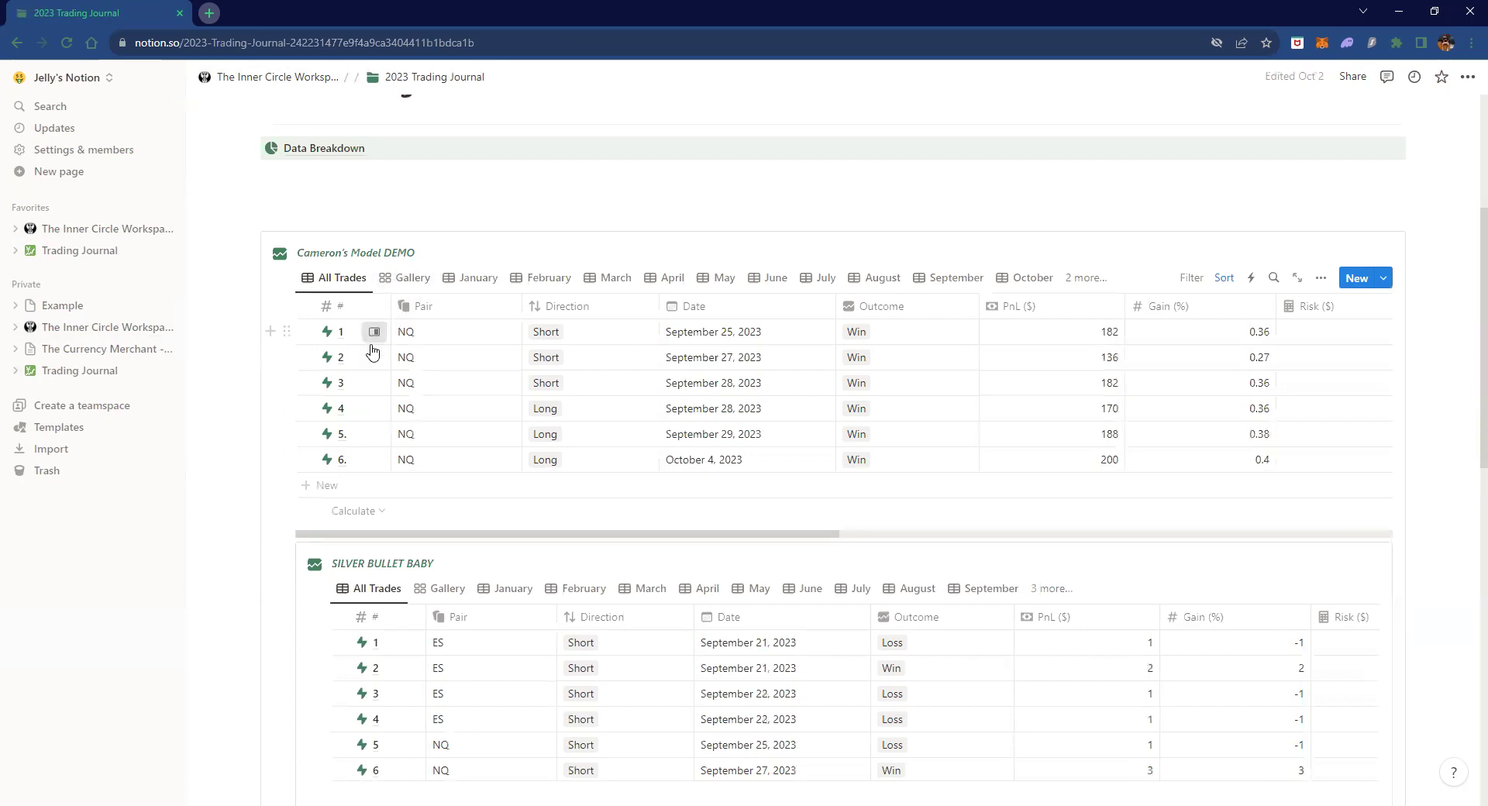
- Open trades 1 and 2 of the first trade table in turn and examine their properties and chart image
click(374, 333)
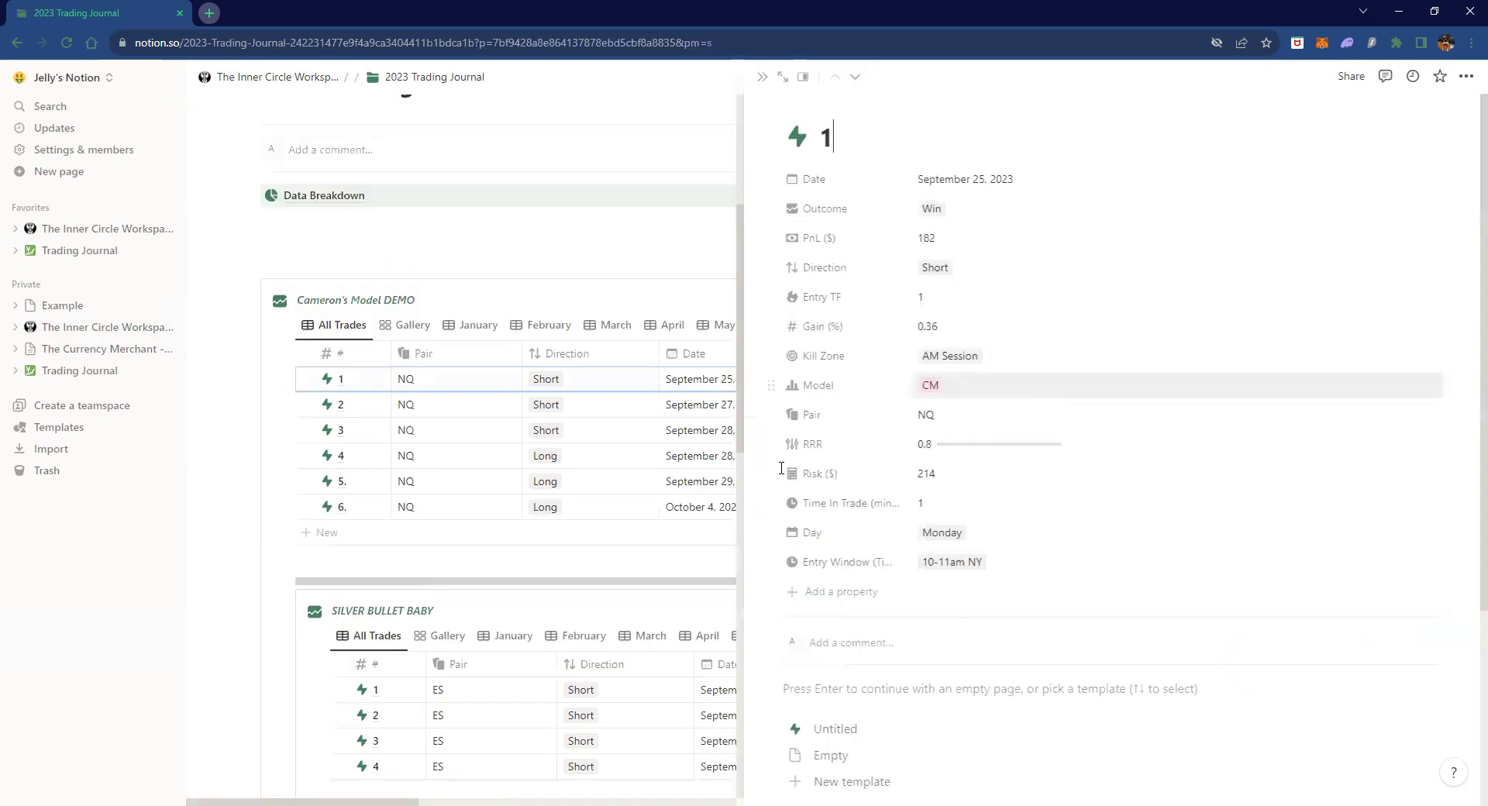
scroll(781, 468, down, 3)
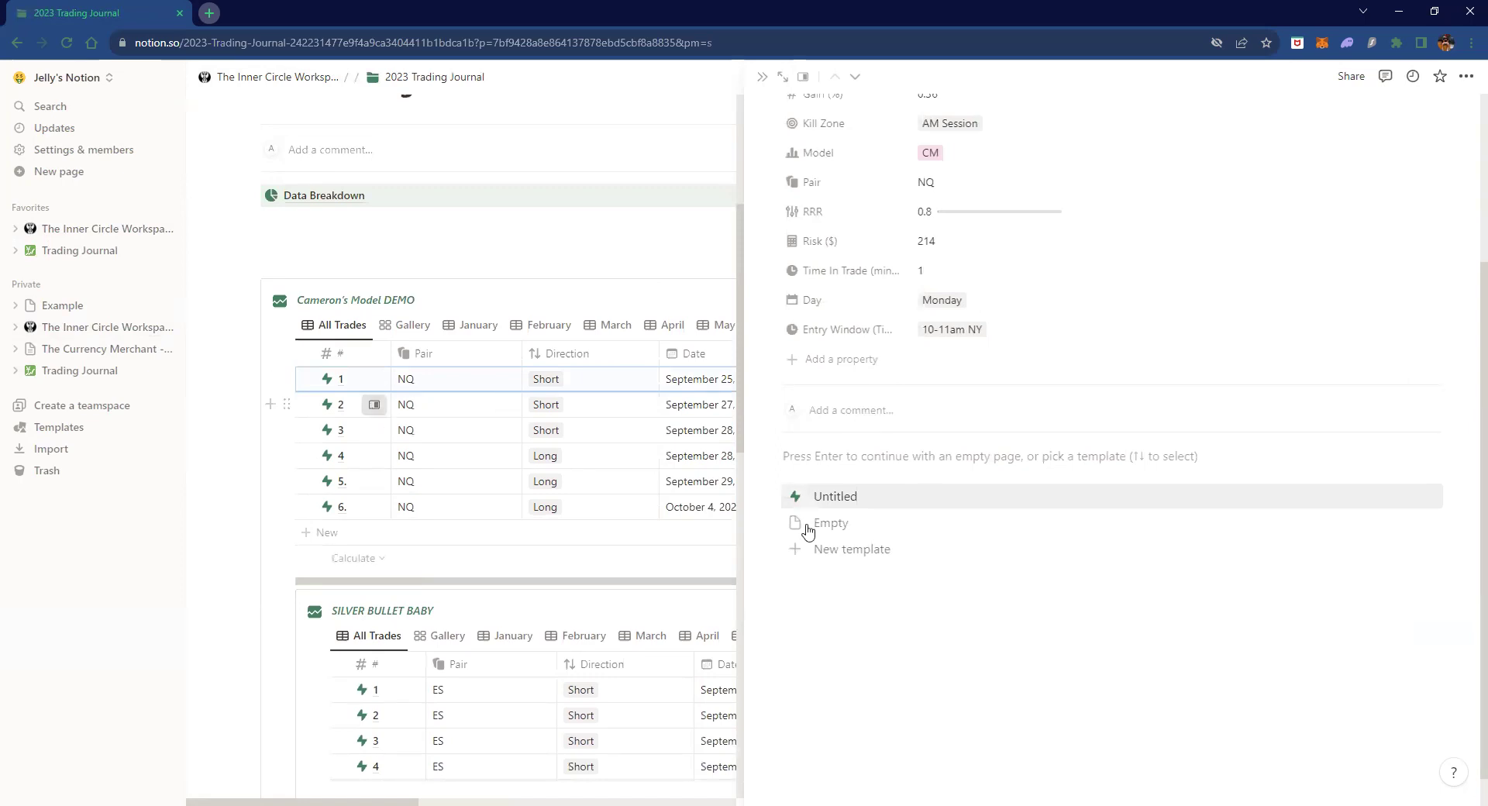
key(ctrl+shift+j)
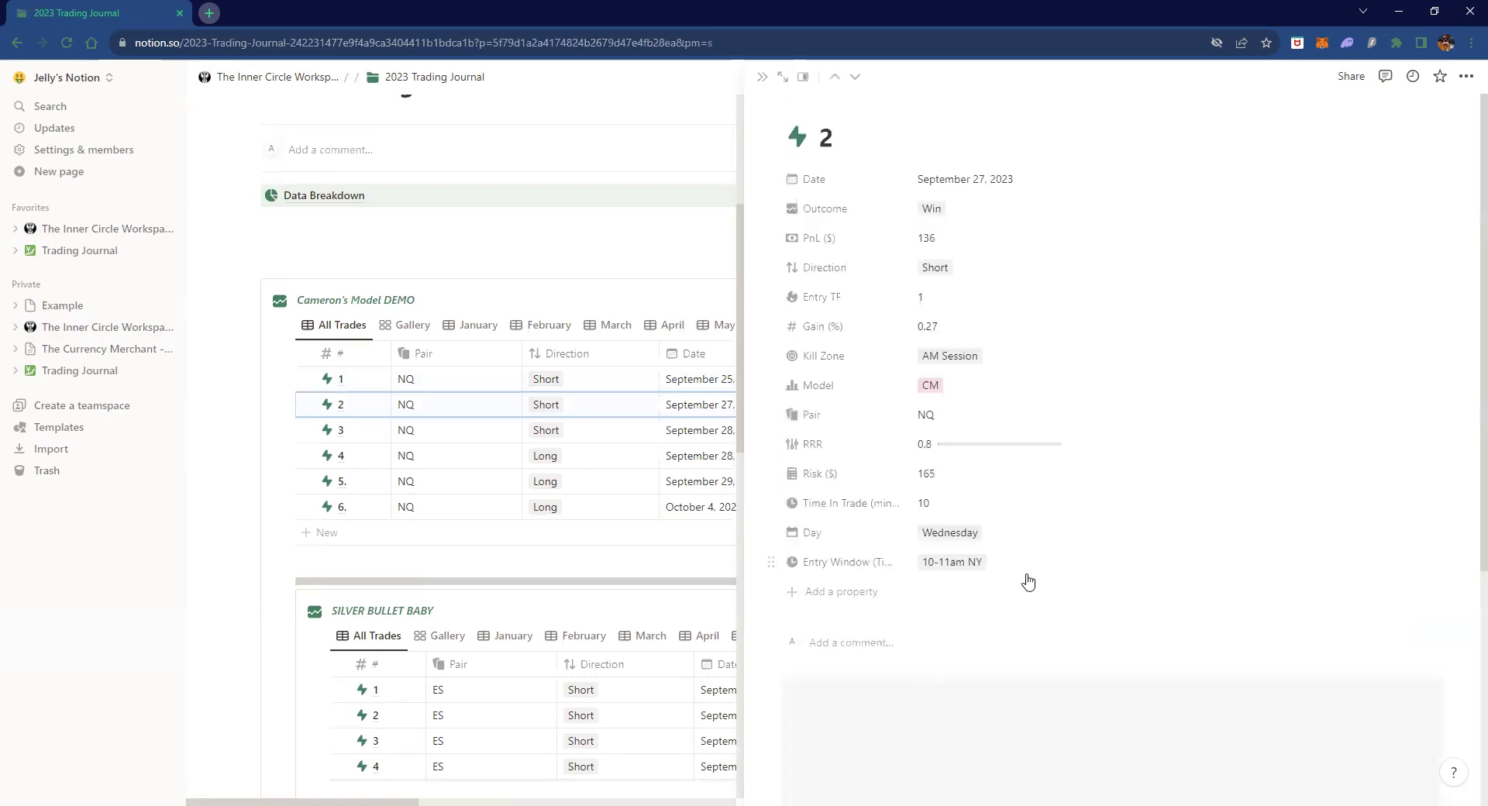
scroll(1025, 582, down, 2)
scroll(1142, 578, down, 1)
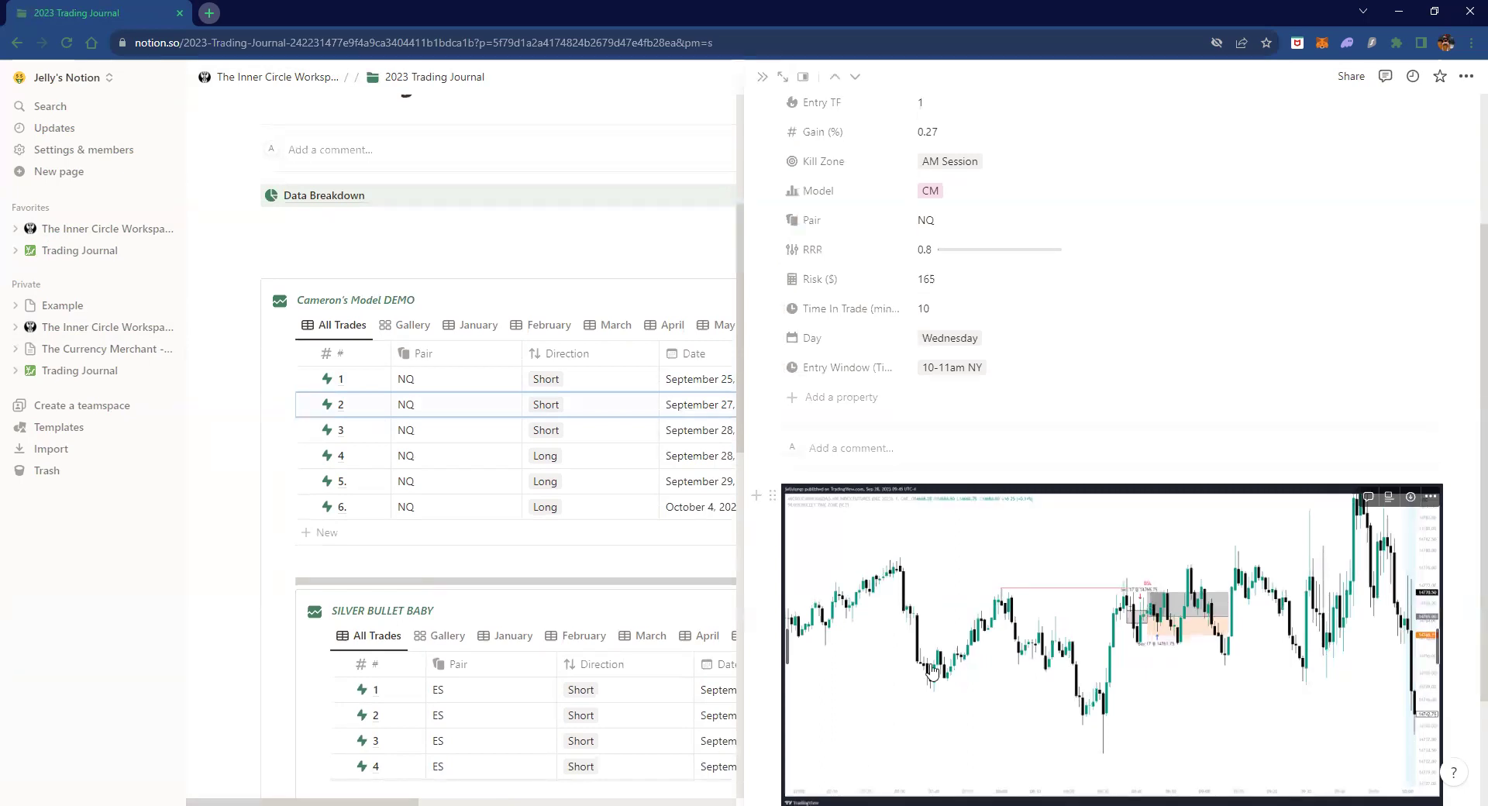
scroll(932, 672, up, 2)
scroll(1139, 709, down, 1)
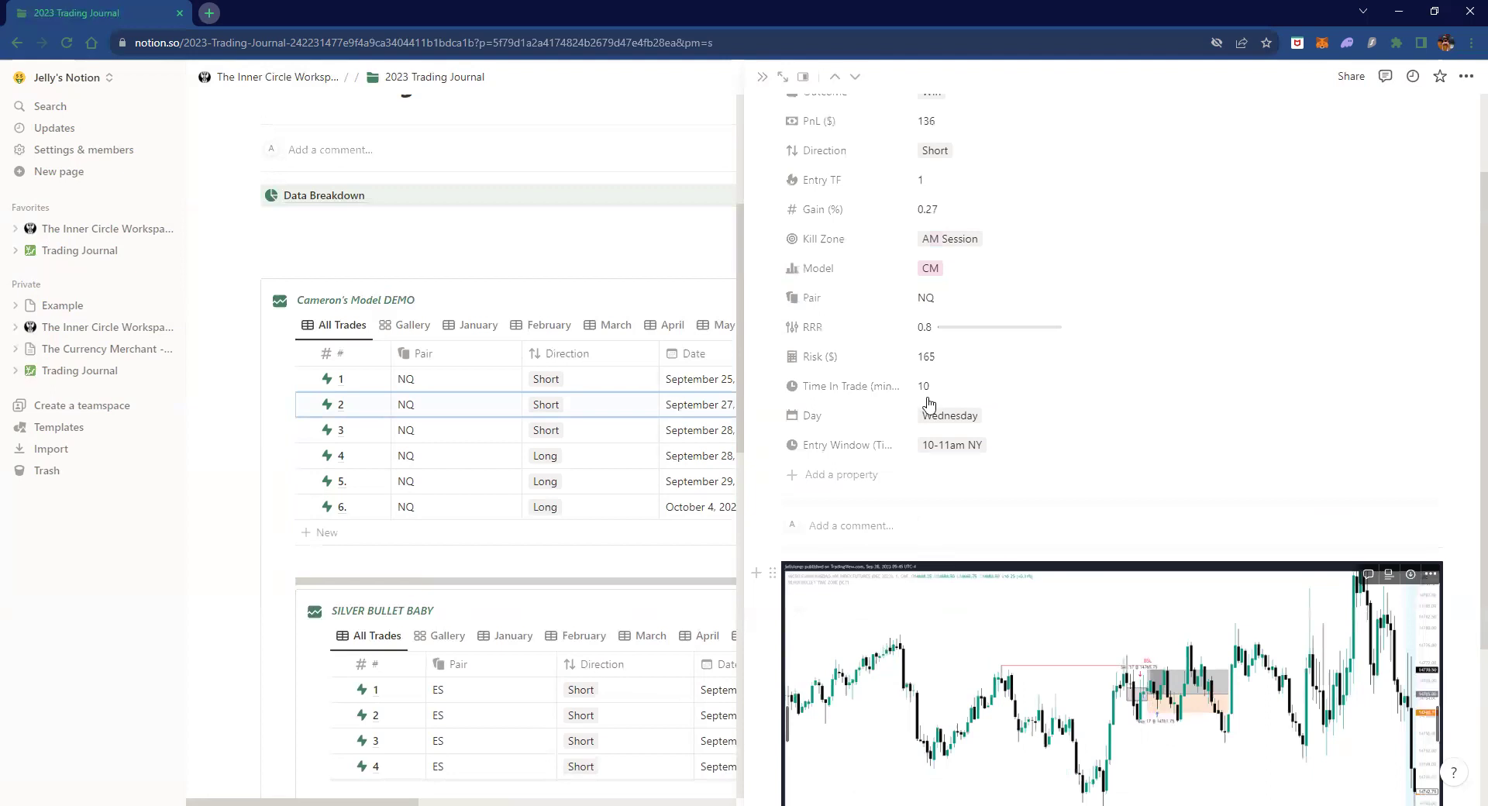
scroll(929, 405, up, 1)
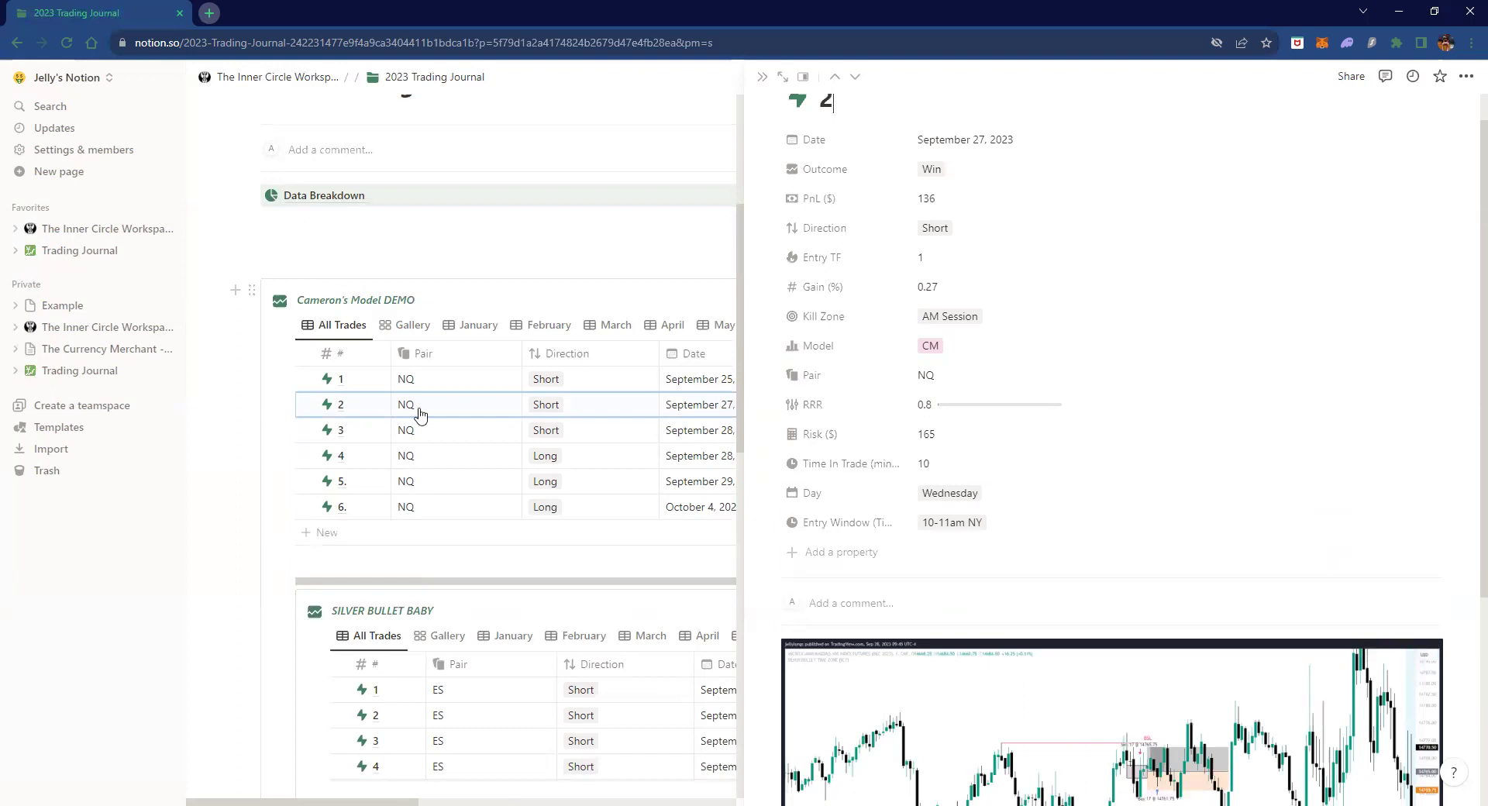
- Add a separate journal table below the Funded Account Trades table using the New Journal Table Template
scroll(382, 615, down, 3)
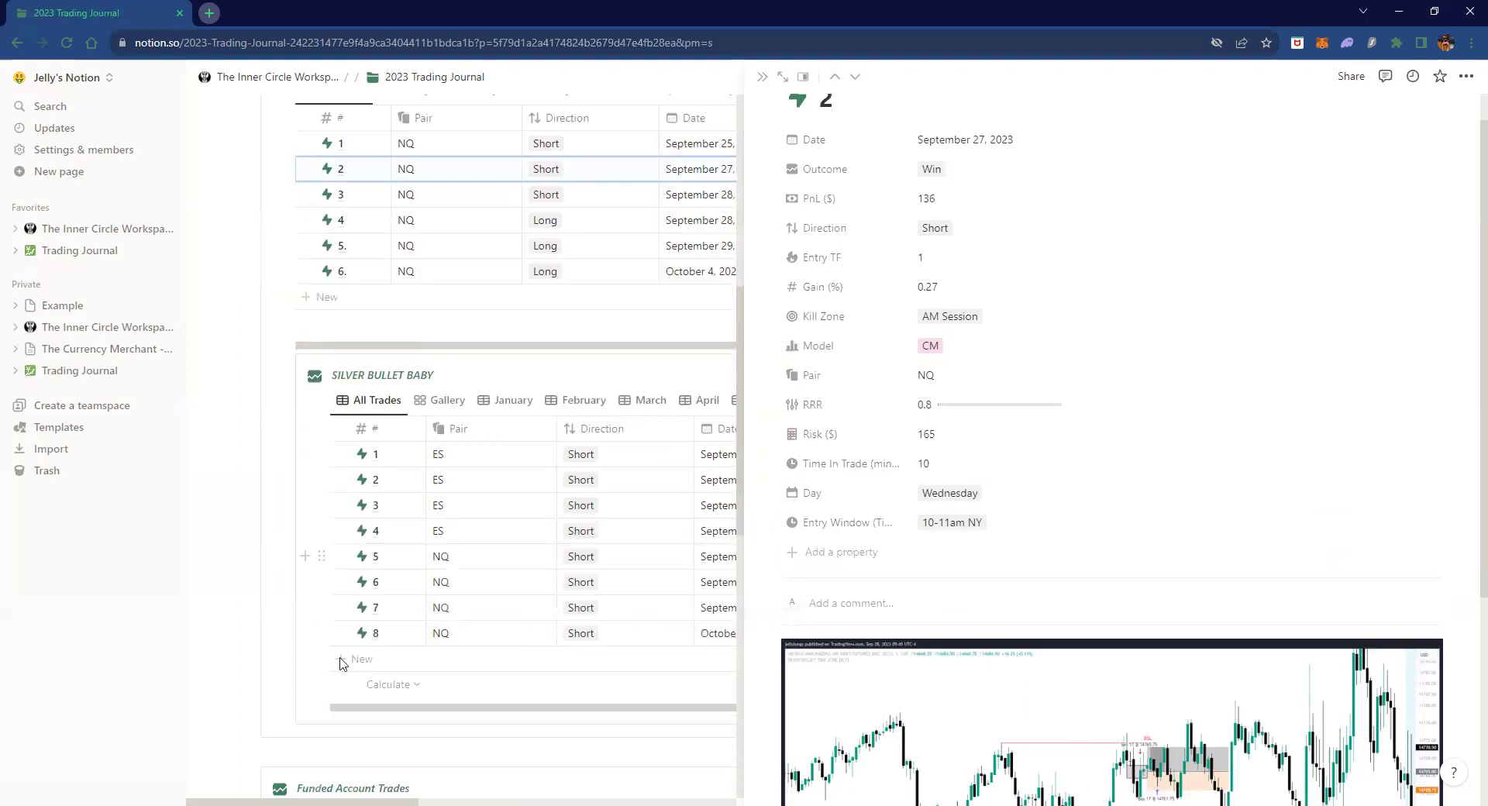
scroll(341, 664, down, 6)
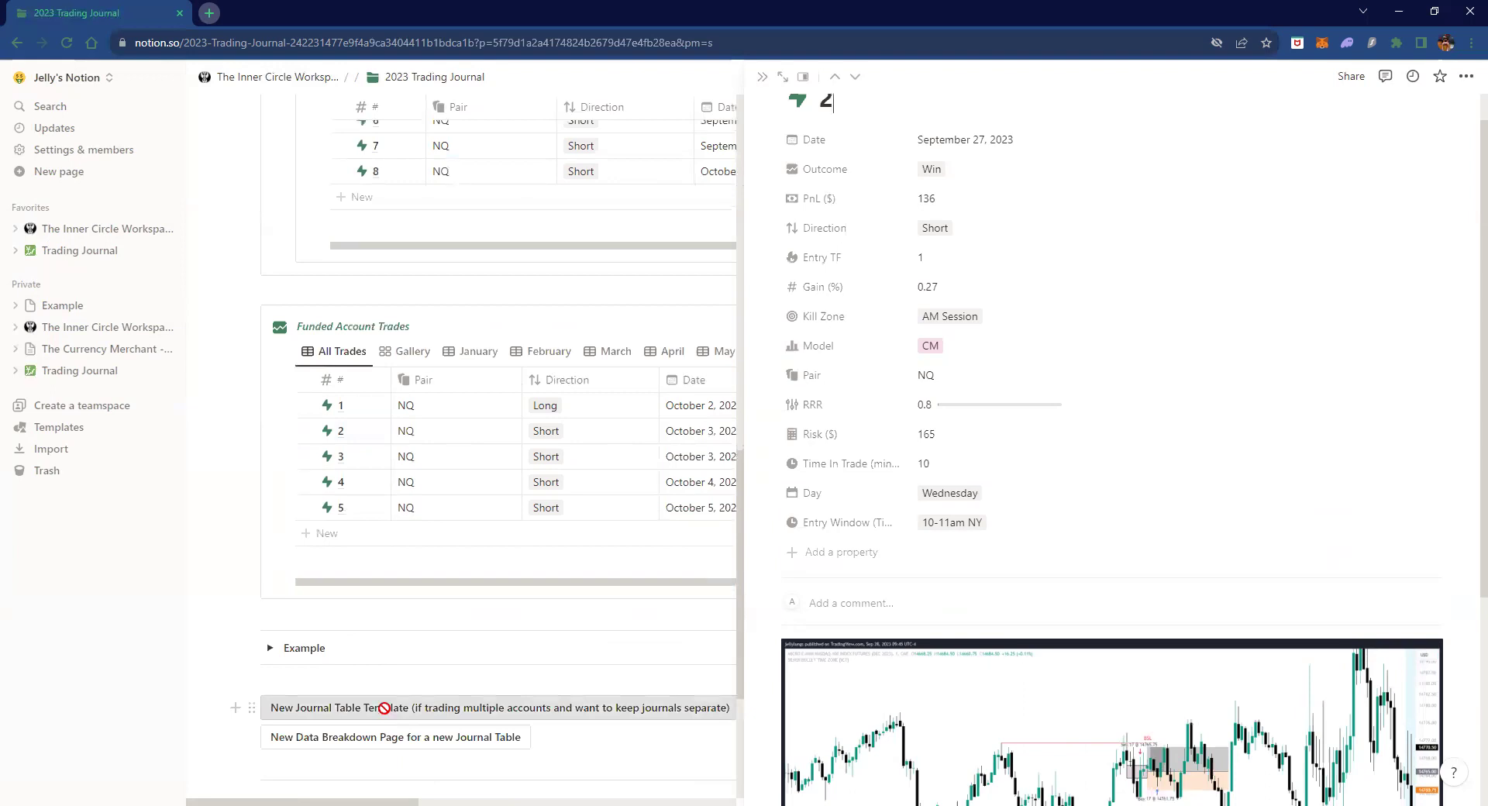
click(384, 707)
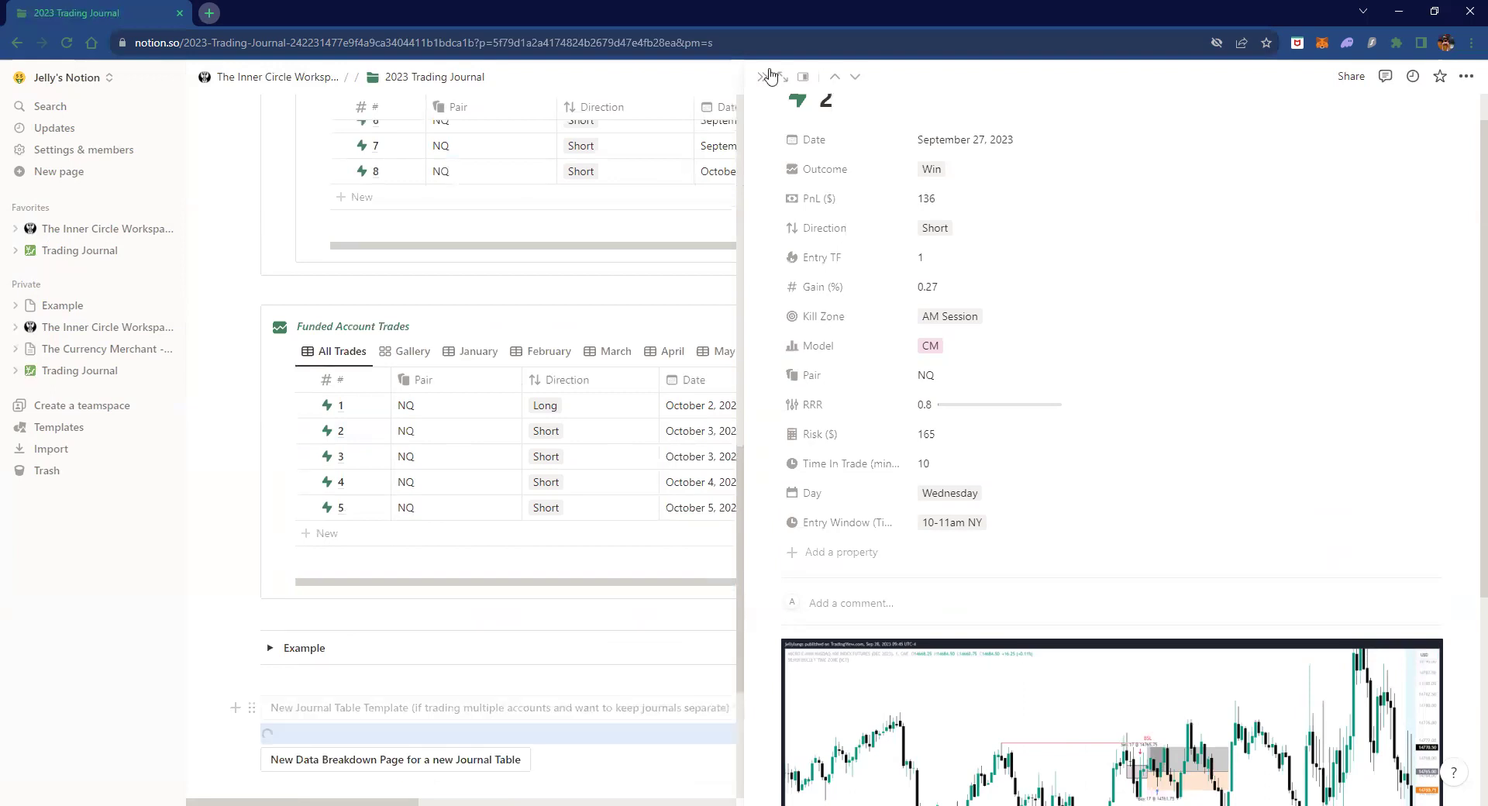
- Close the open trade and fill the new TRADES table's first row with number 1 and pair NQ
click(382, 670)
scroll(243, 476, down, 3)
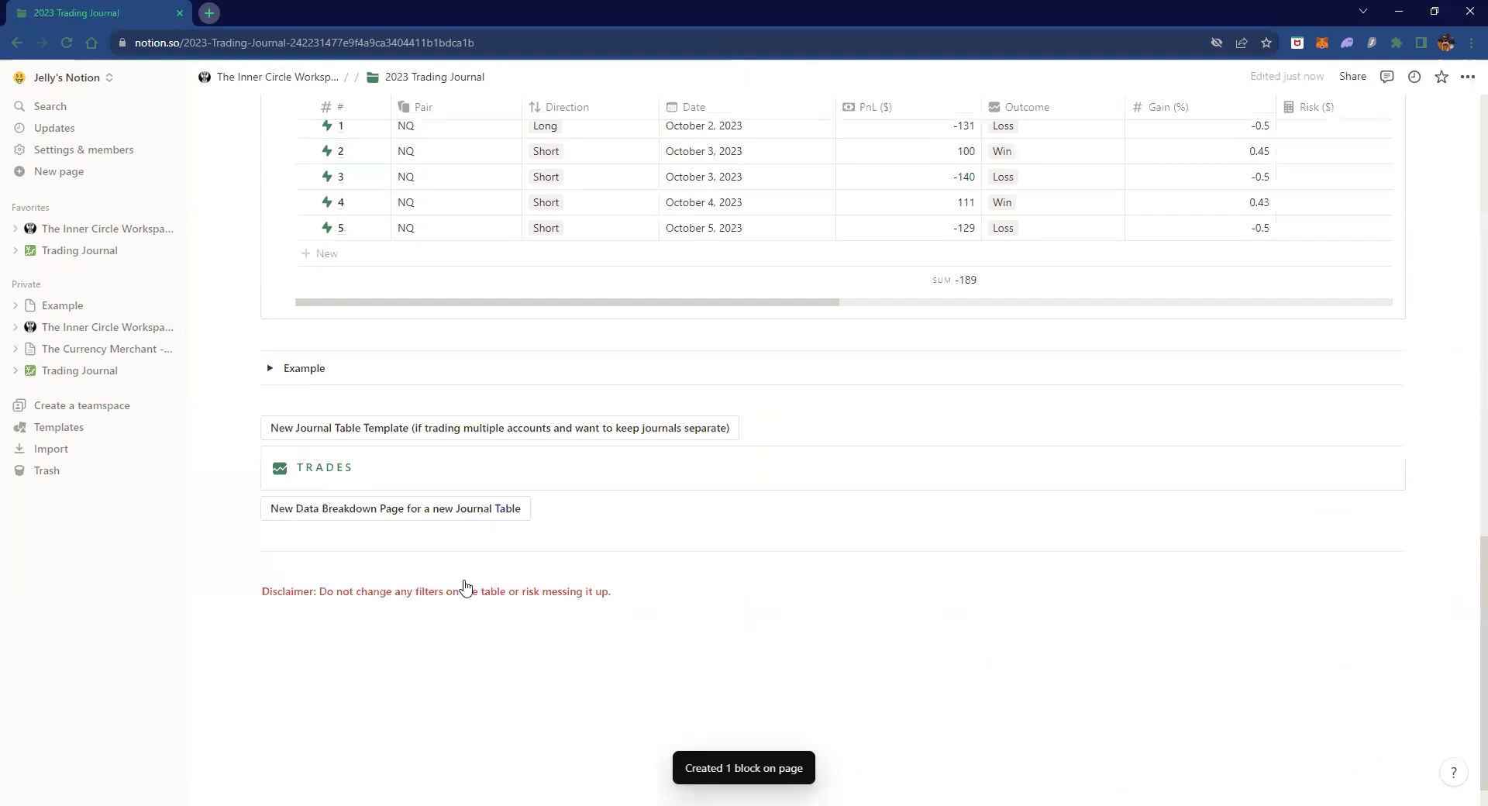
scroll(444, 442, down, 1)
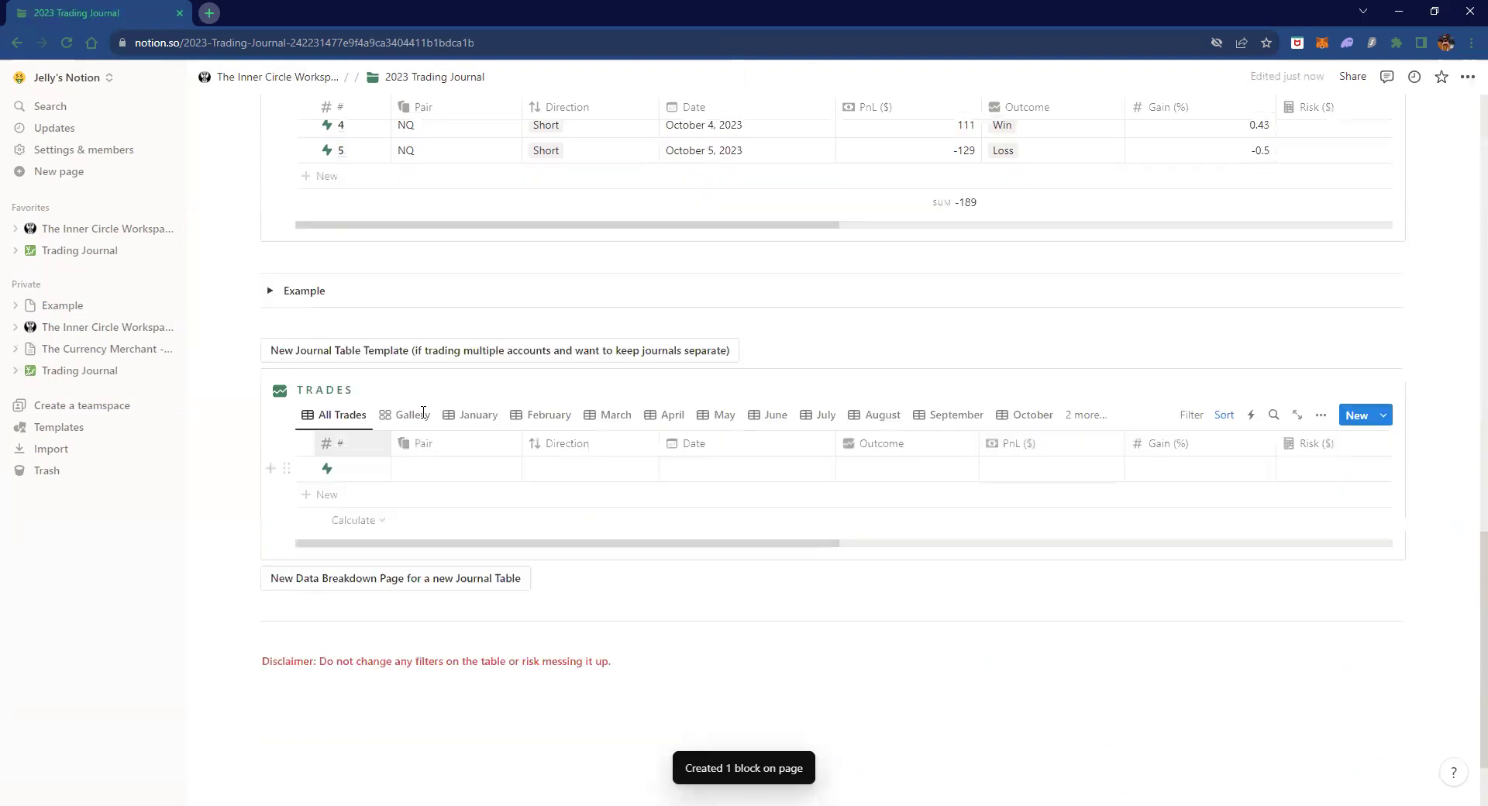
click(344, 473)
text(1)
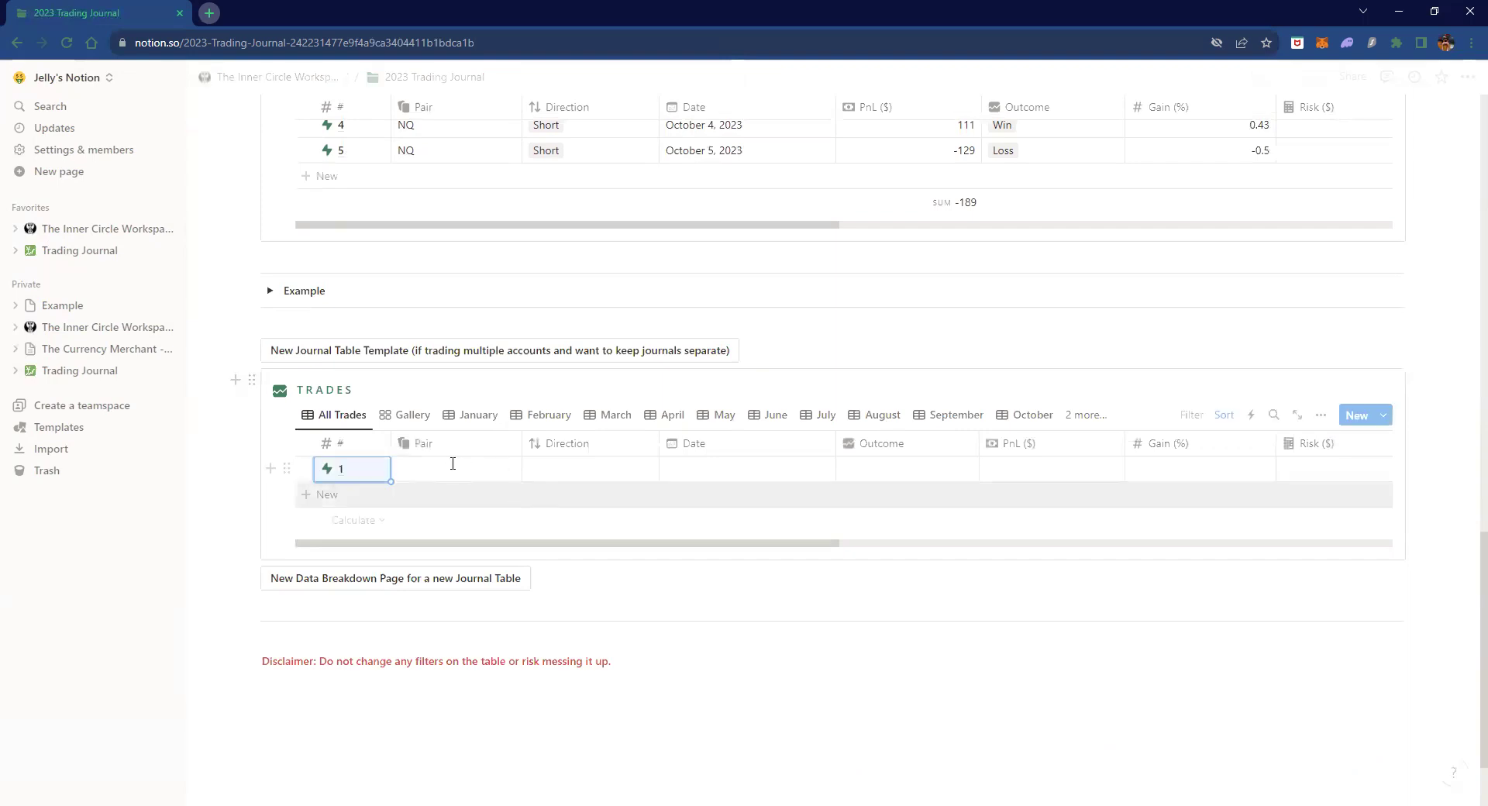
click(452, 463)
text(NQ)
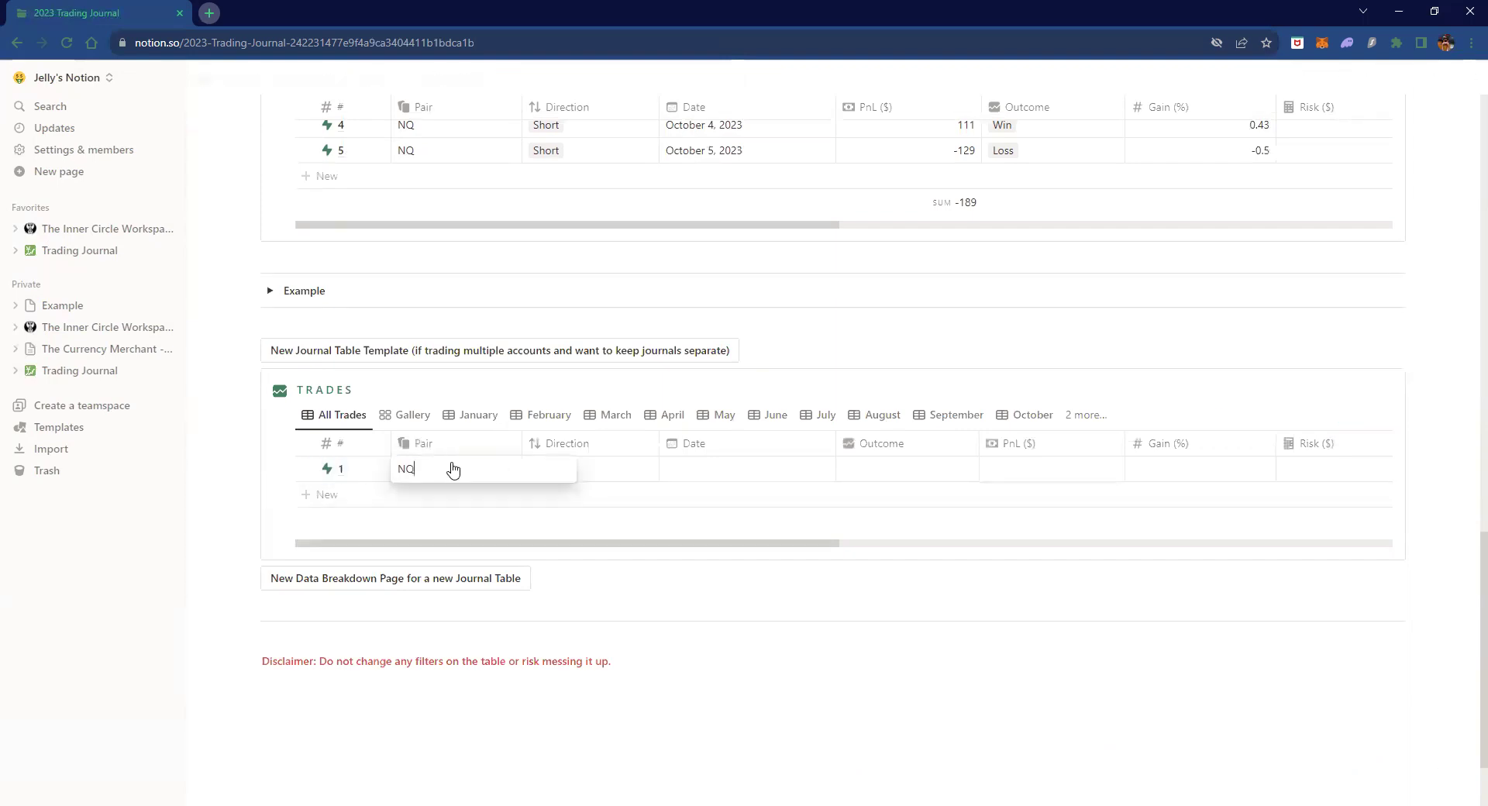
key(Return)
- Set the new trade's direction to Long, its date to October 9, 2023 and its outcome to Win
click(593, 463)
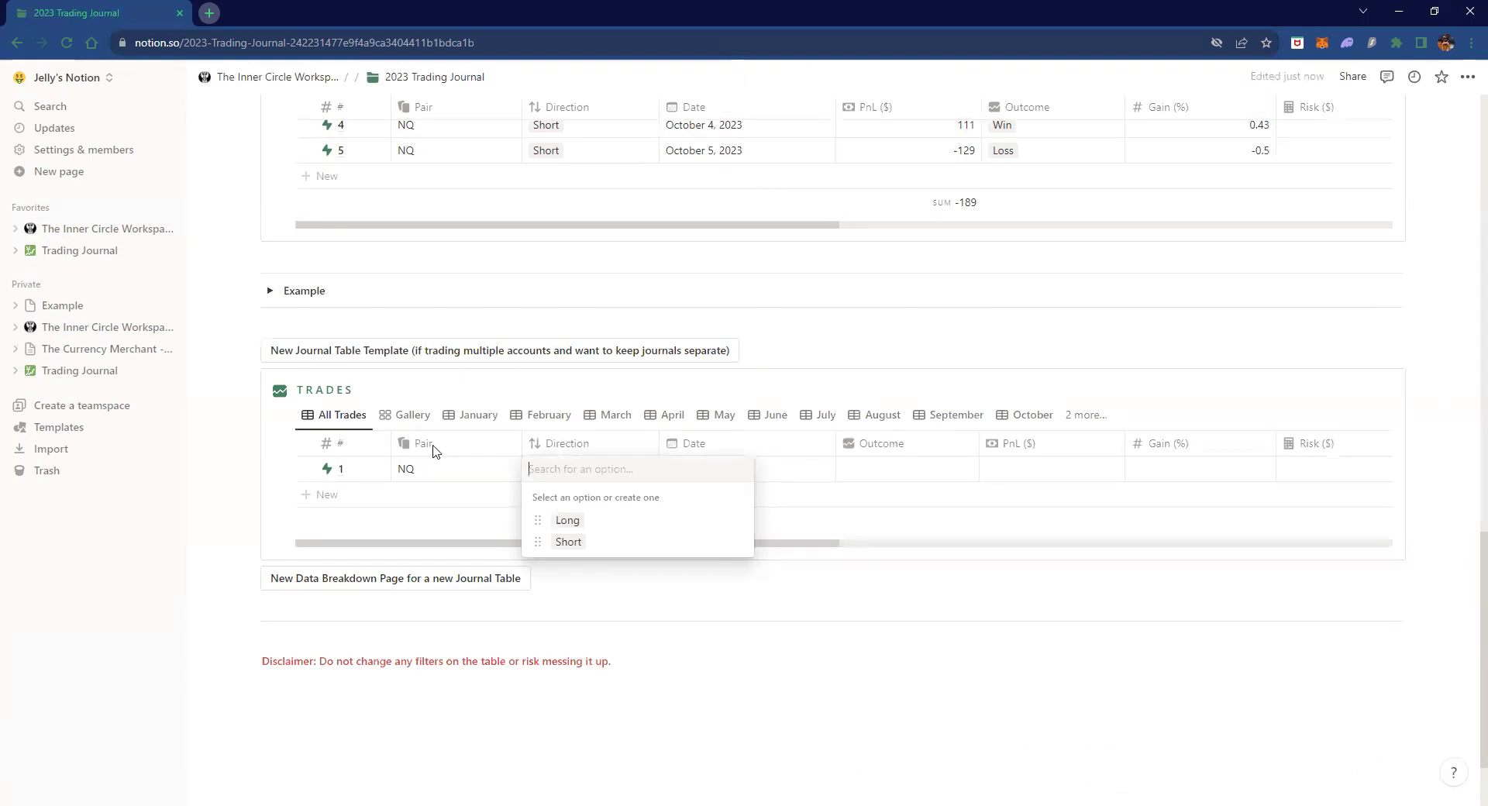
click(730, 472)
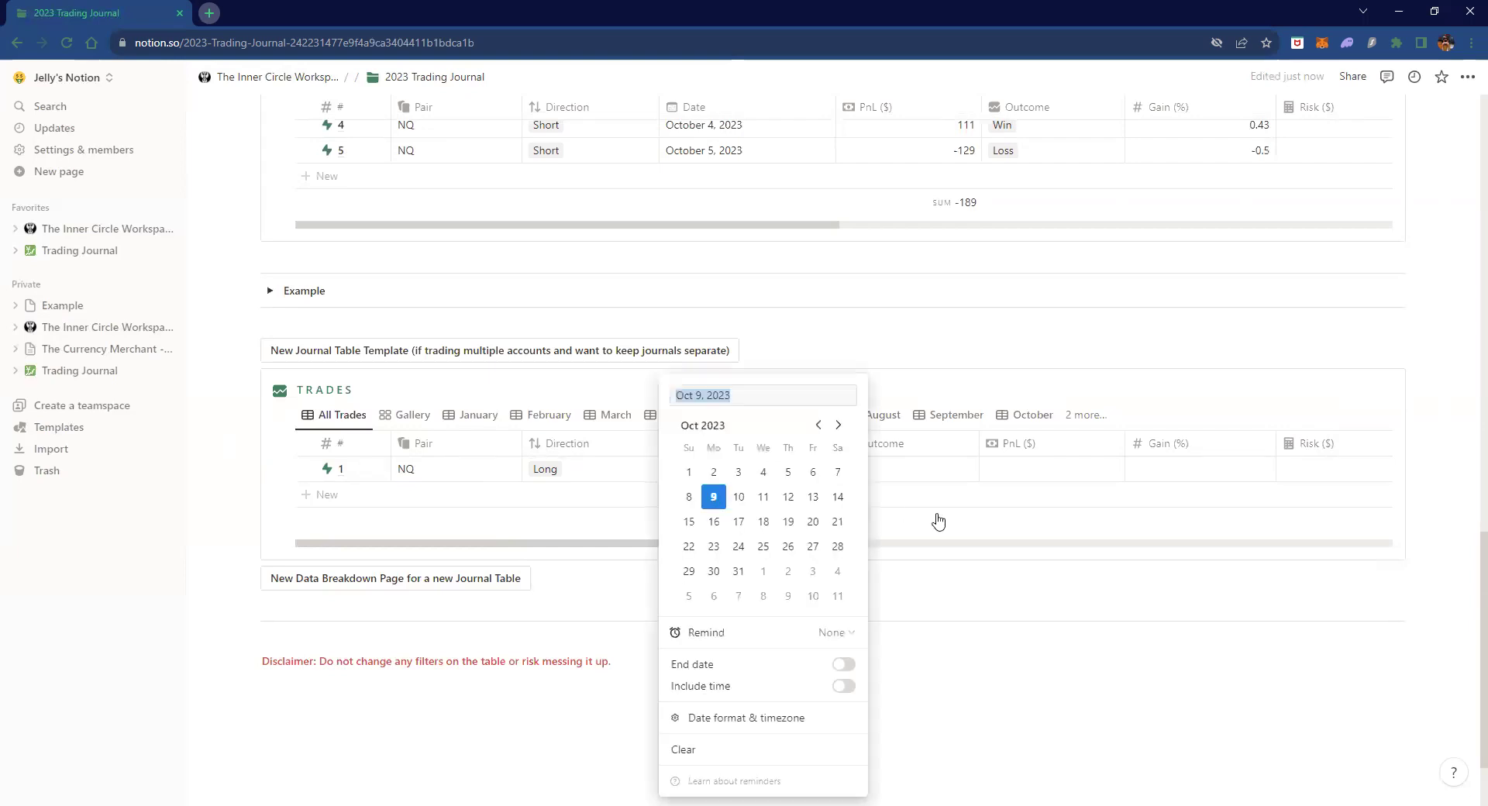
key(Escape)
click(903, 472)
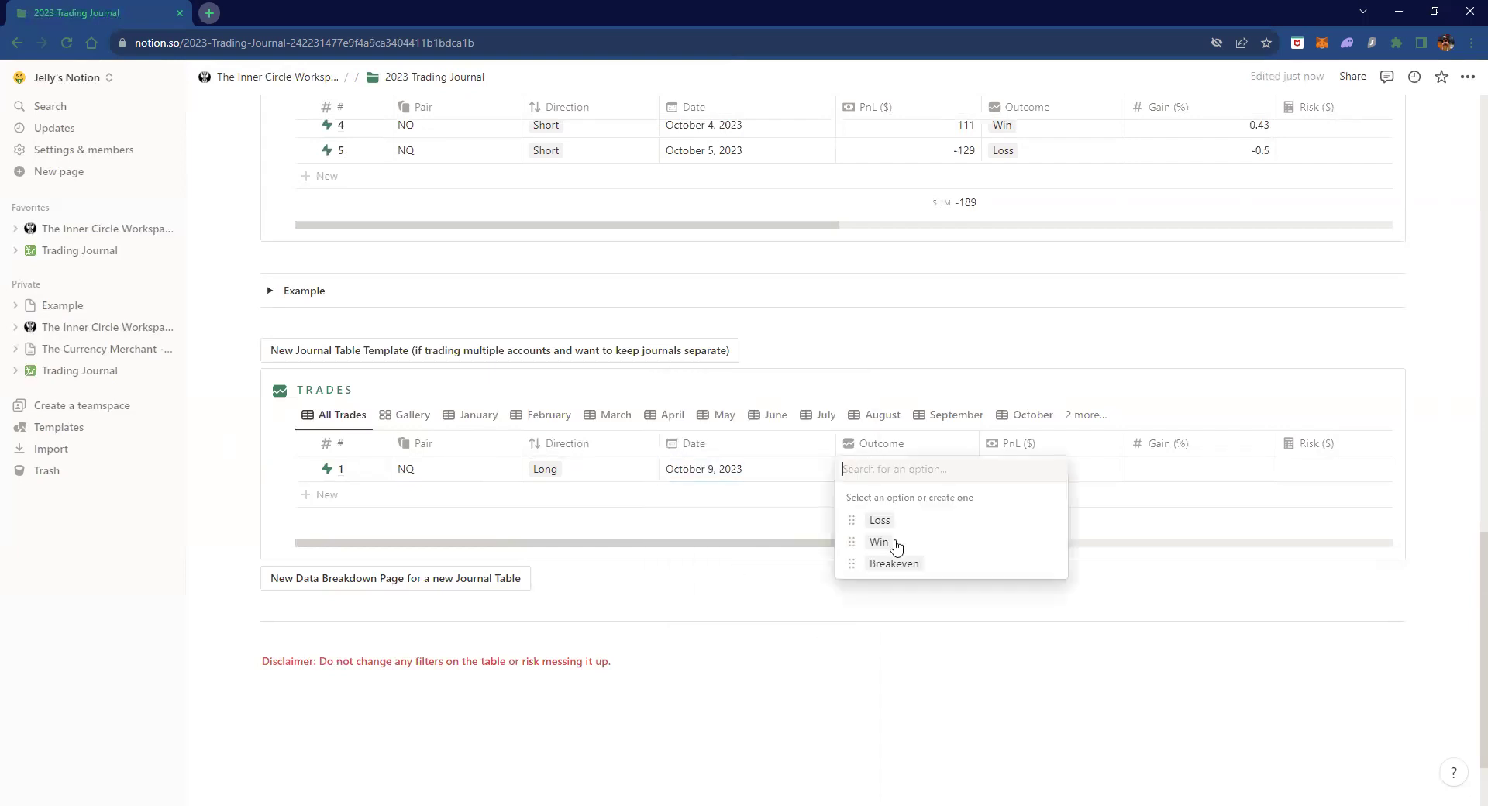
click(896, 546)
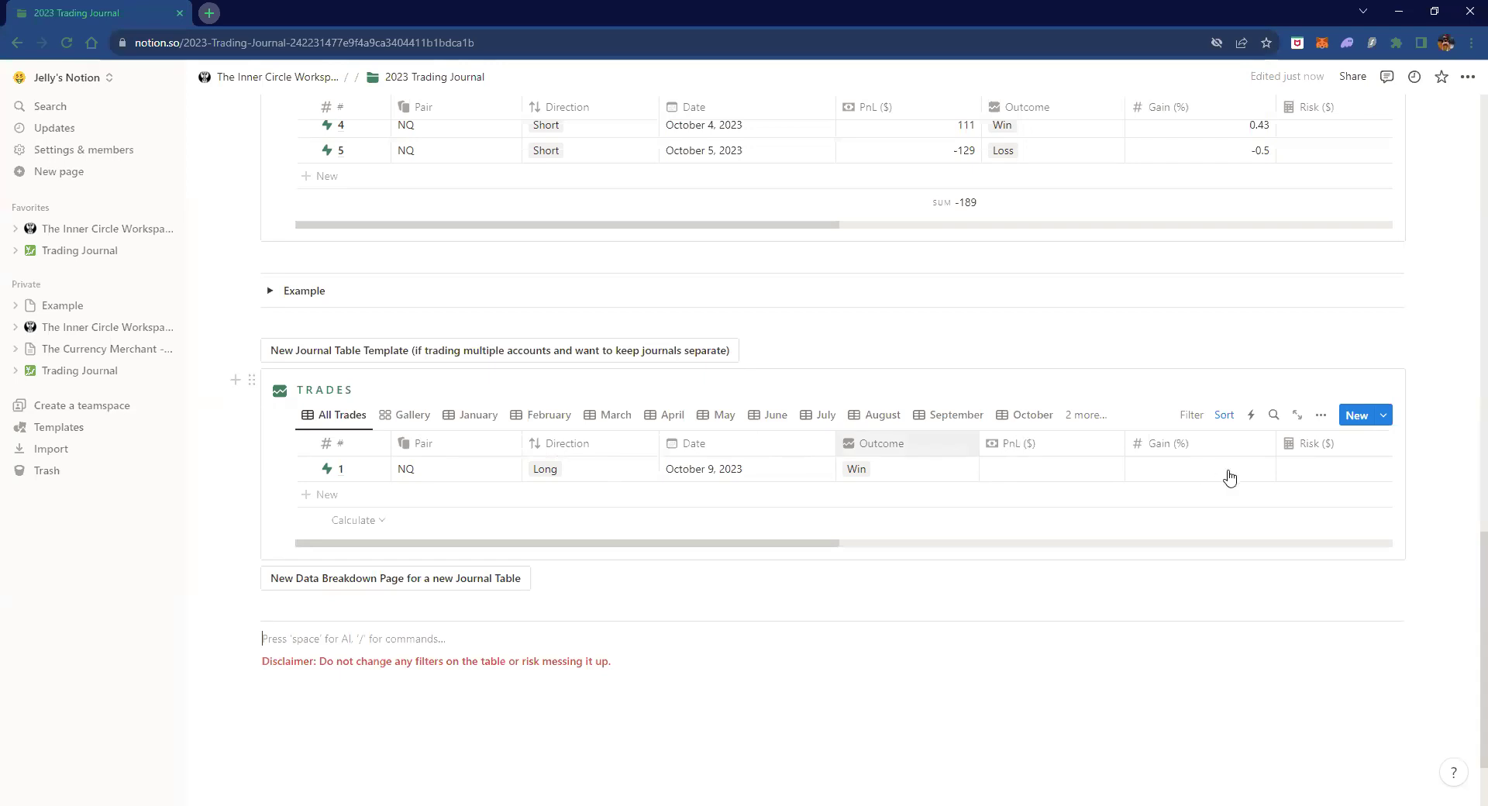
- Look through the view options of the new table's All Trades view and close them
click(914, 530)
scroll(914, 530, right, 2)
click(936, 584)
scroll(774, 478, right, 1)
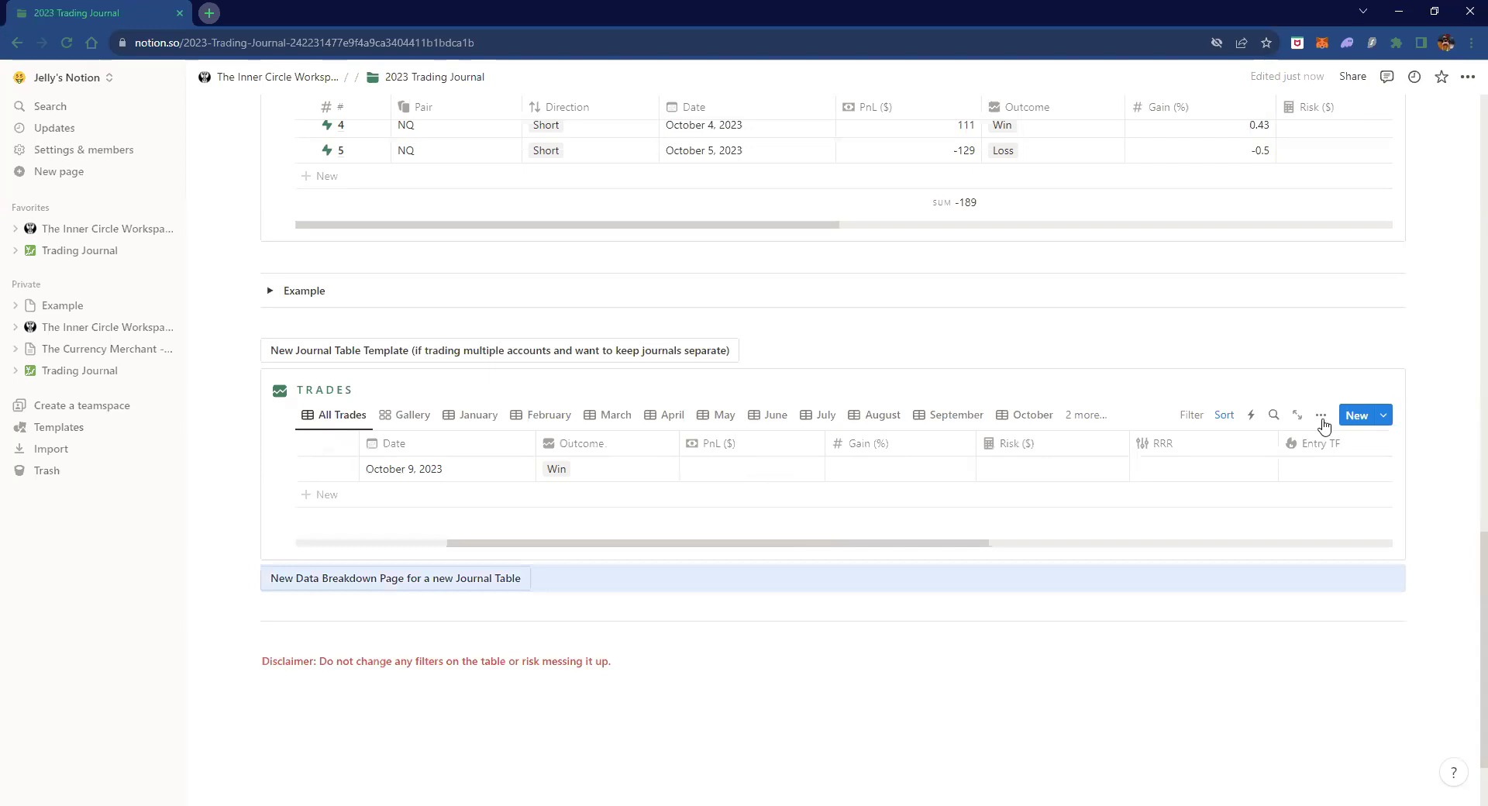
click(1321, 416)
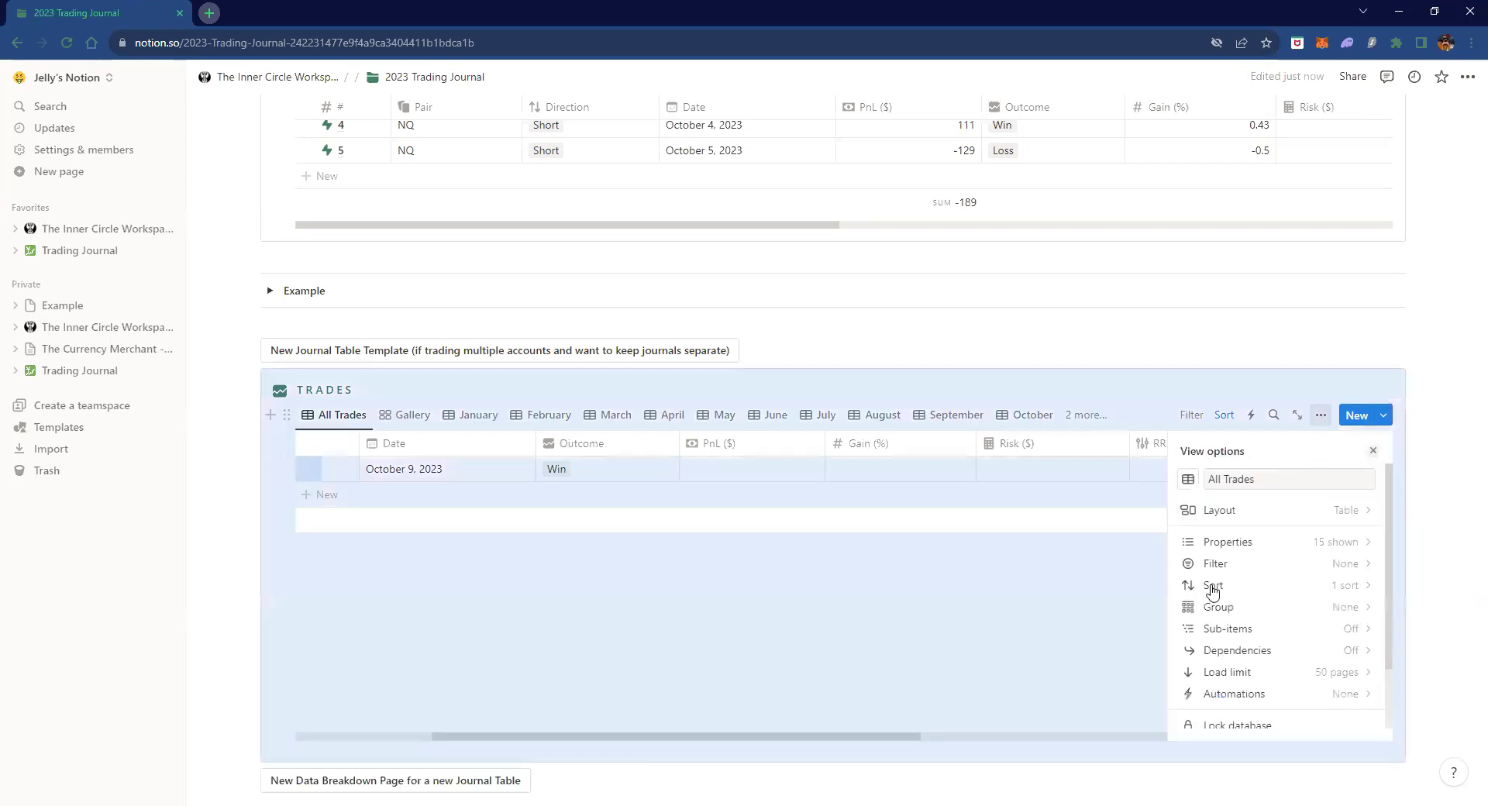
scroll(1242, 532, down, 2)
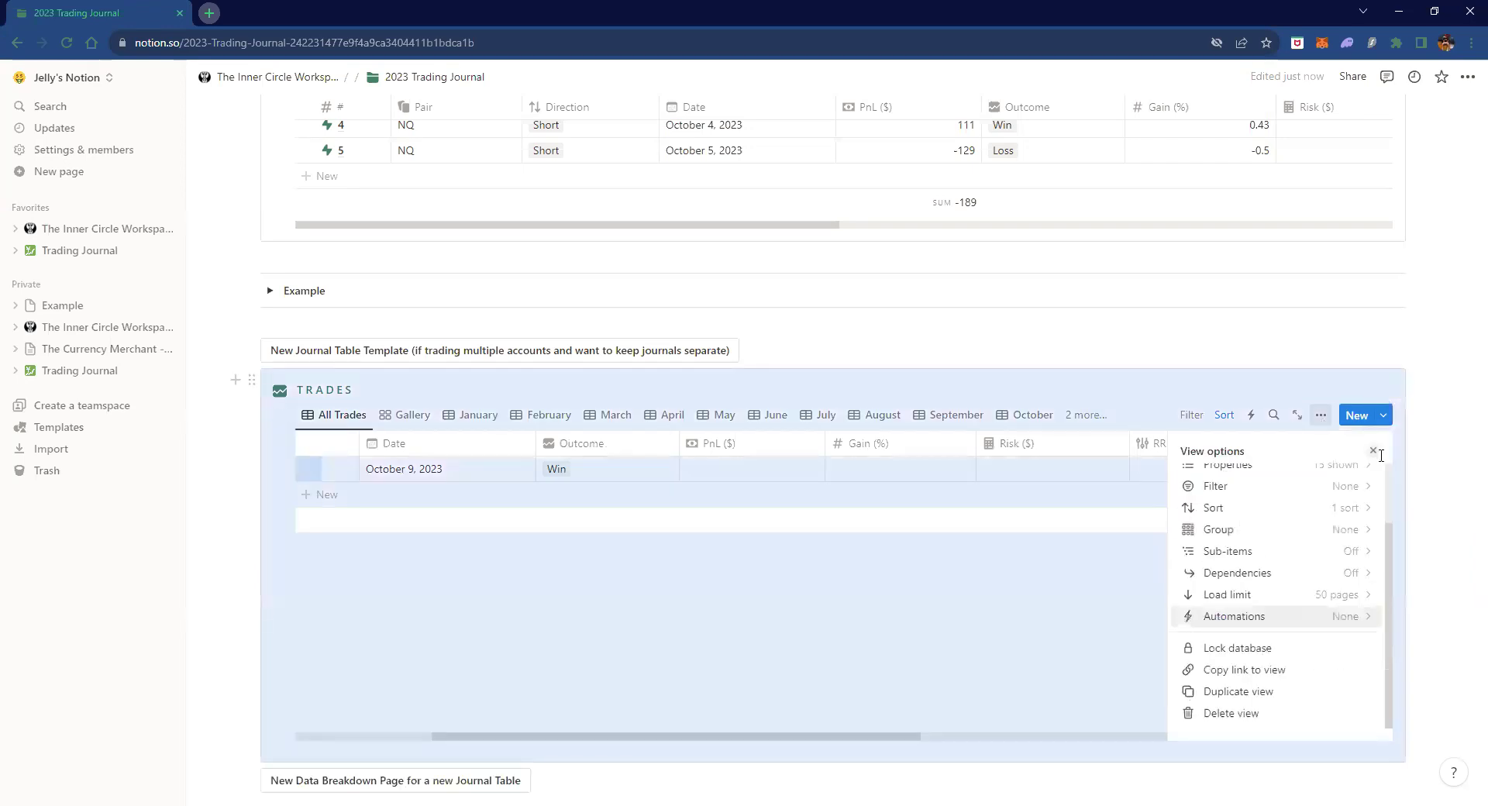
scroll(1319, 526, up, 2)
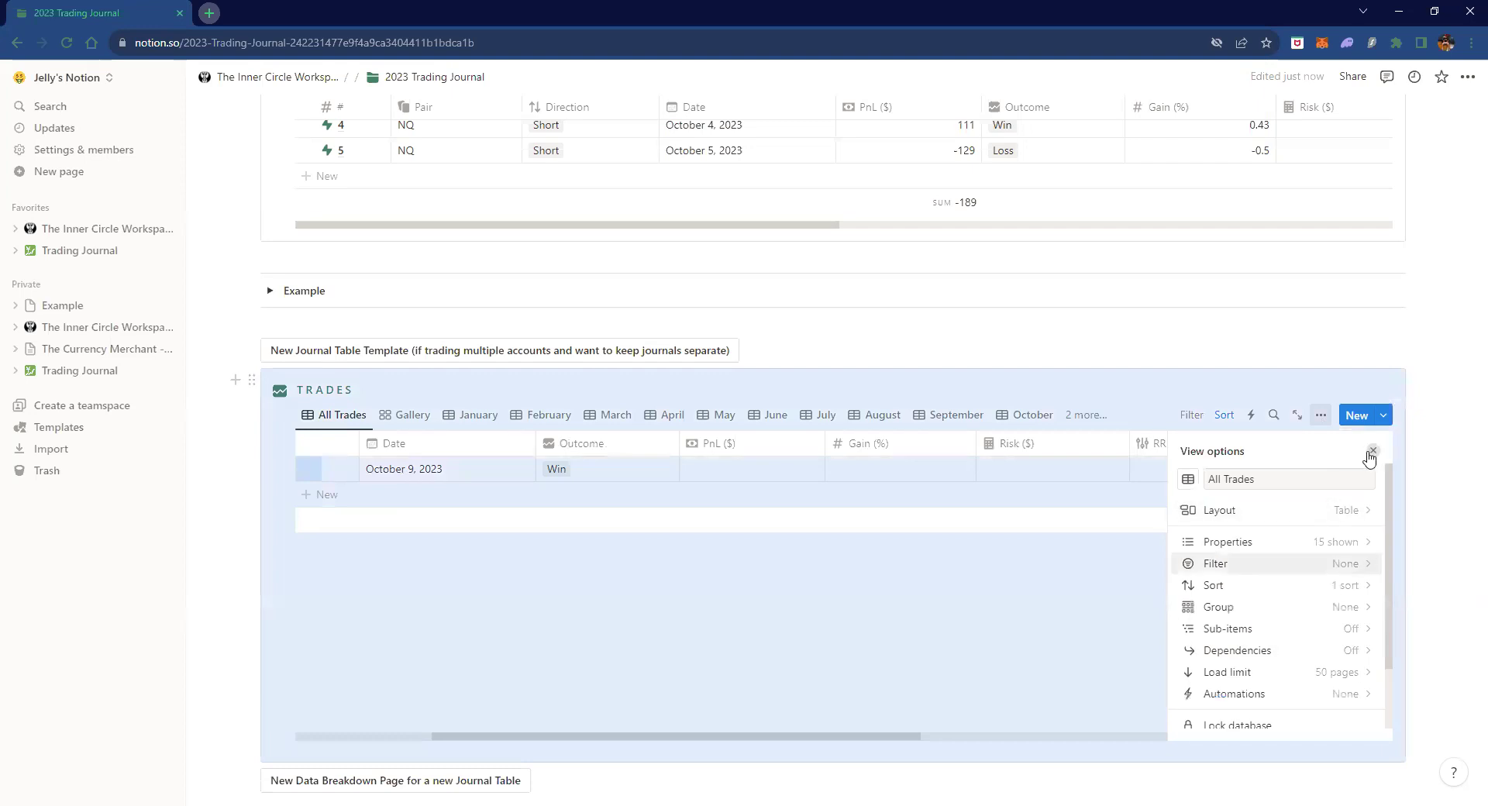
click(741, 474)
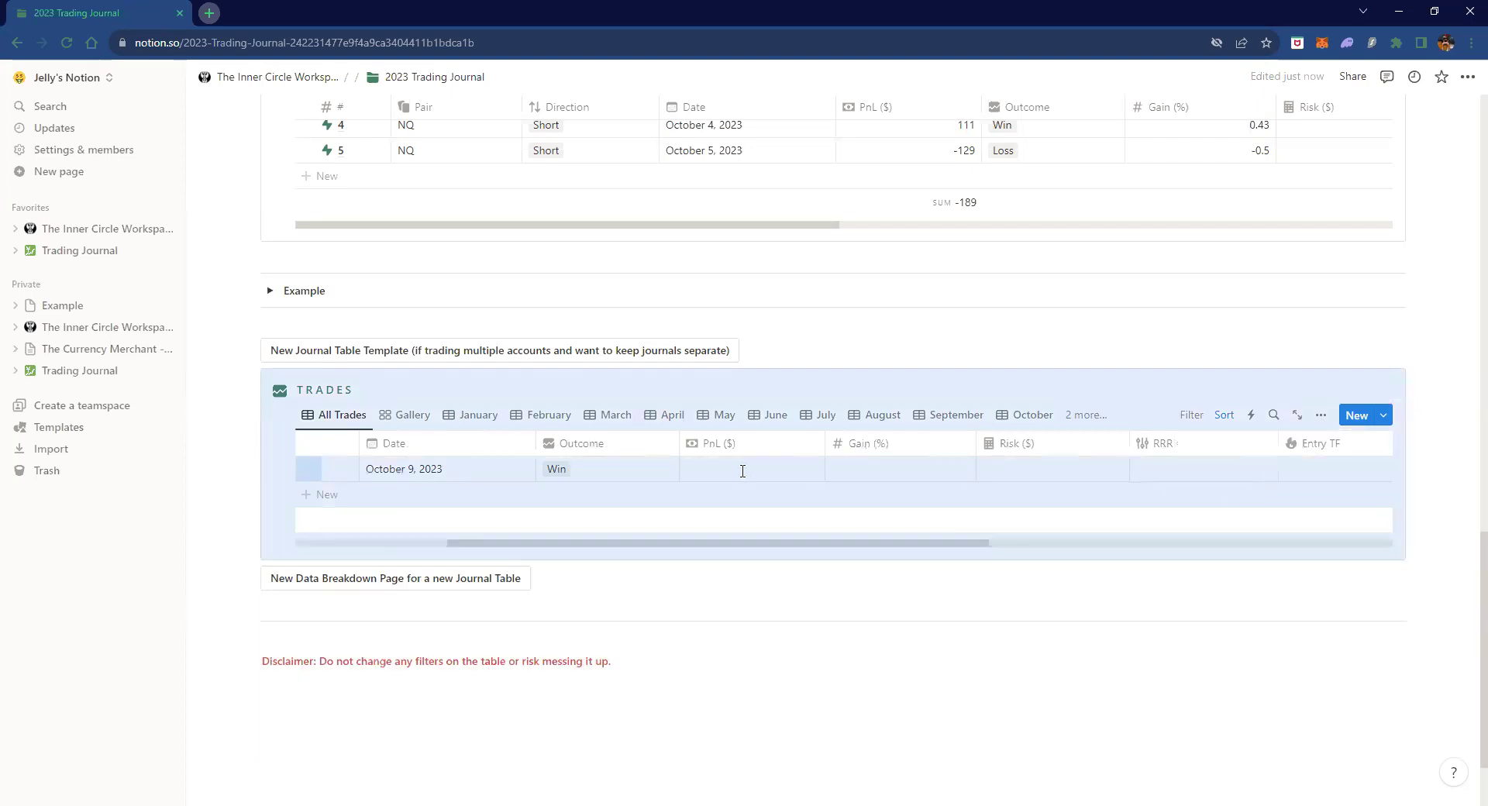
- Enter a PnL of 100 dollars and a gain of 1 percent for the new trade
click(743, 470)
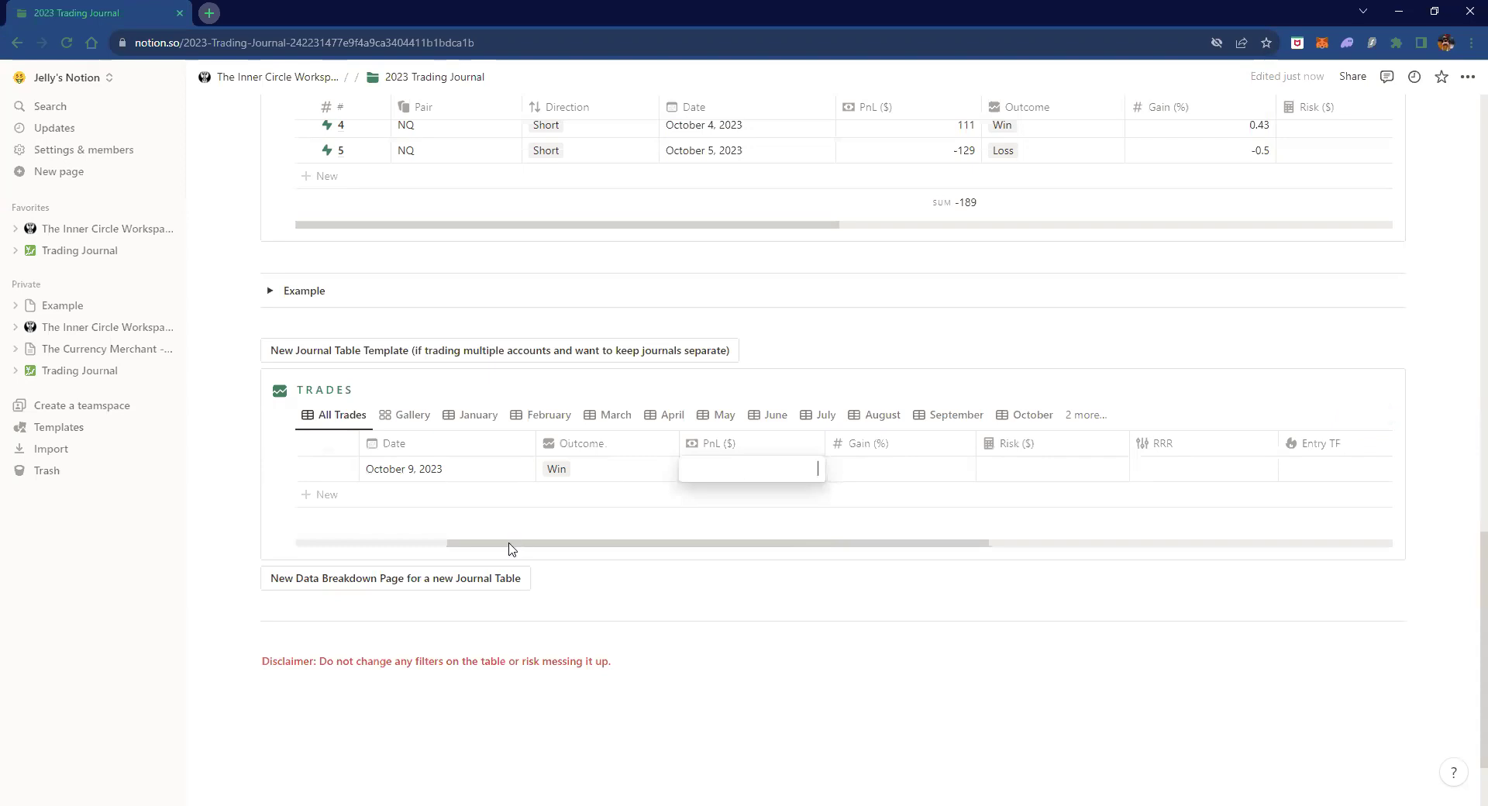
key(Escape)
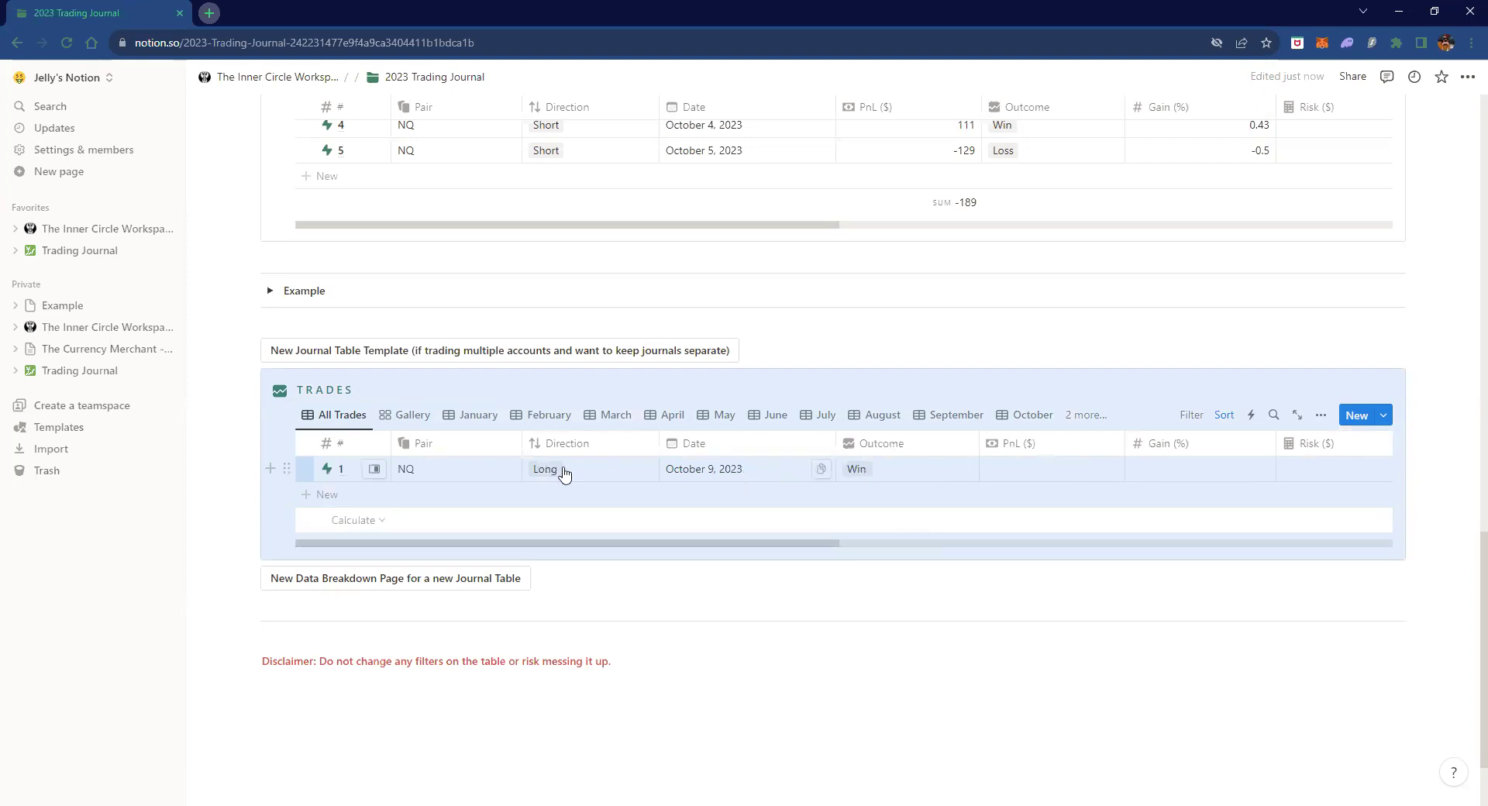
click(1046, 465)
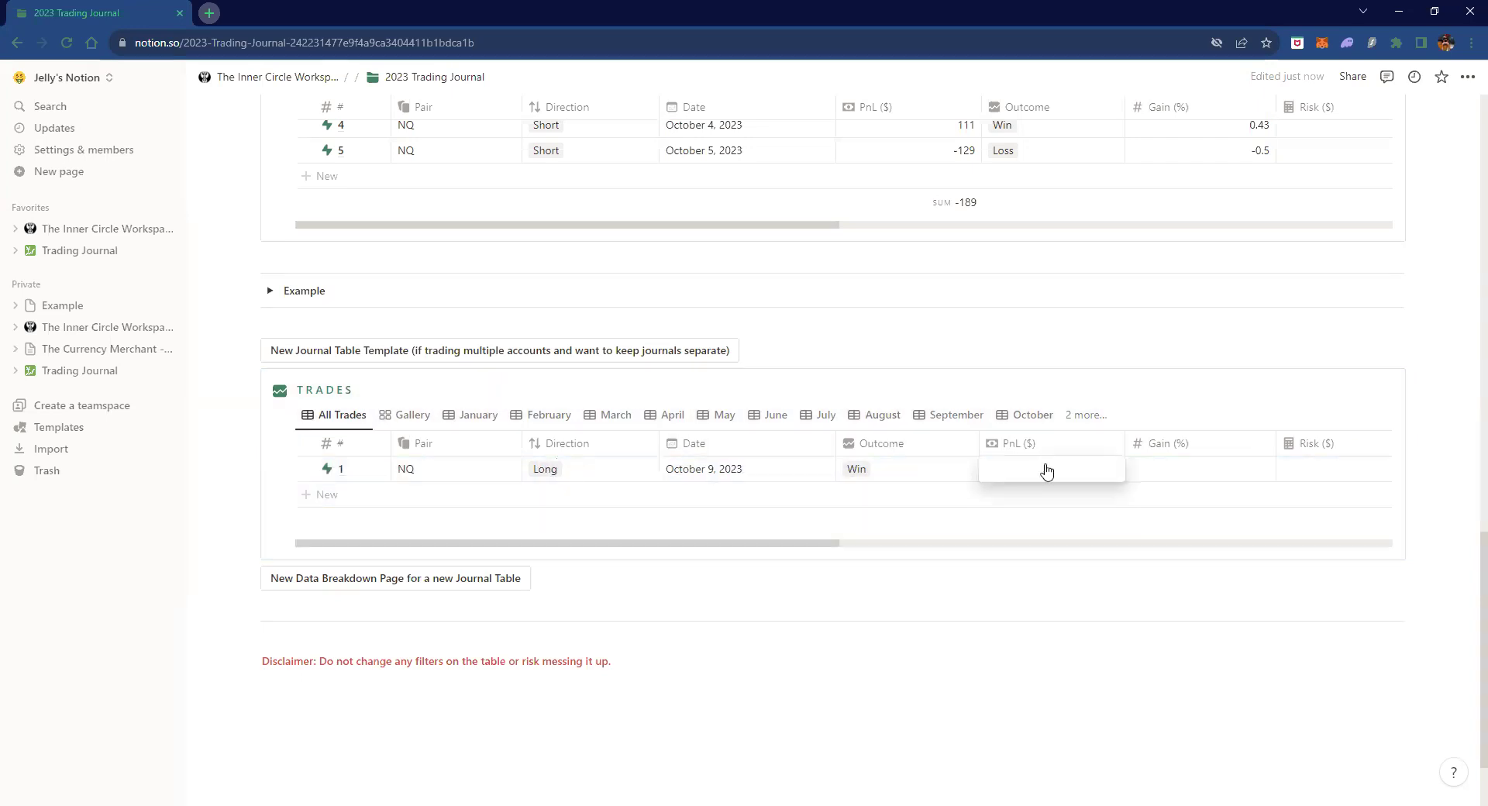
text(100)
key(Return)
click(1176, 468)
text(1)
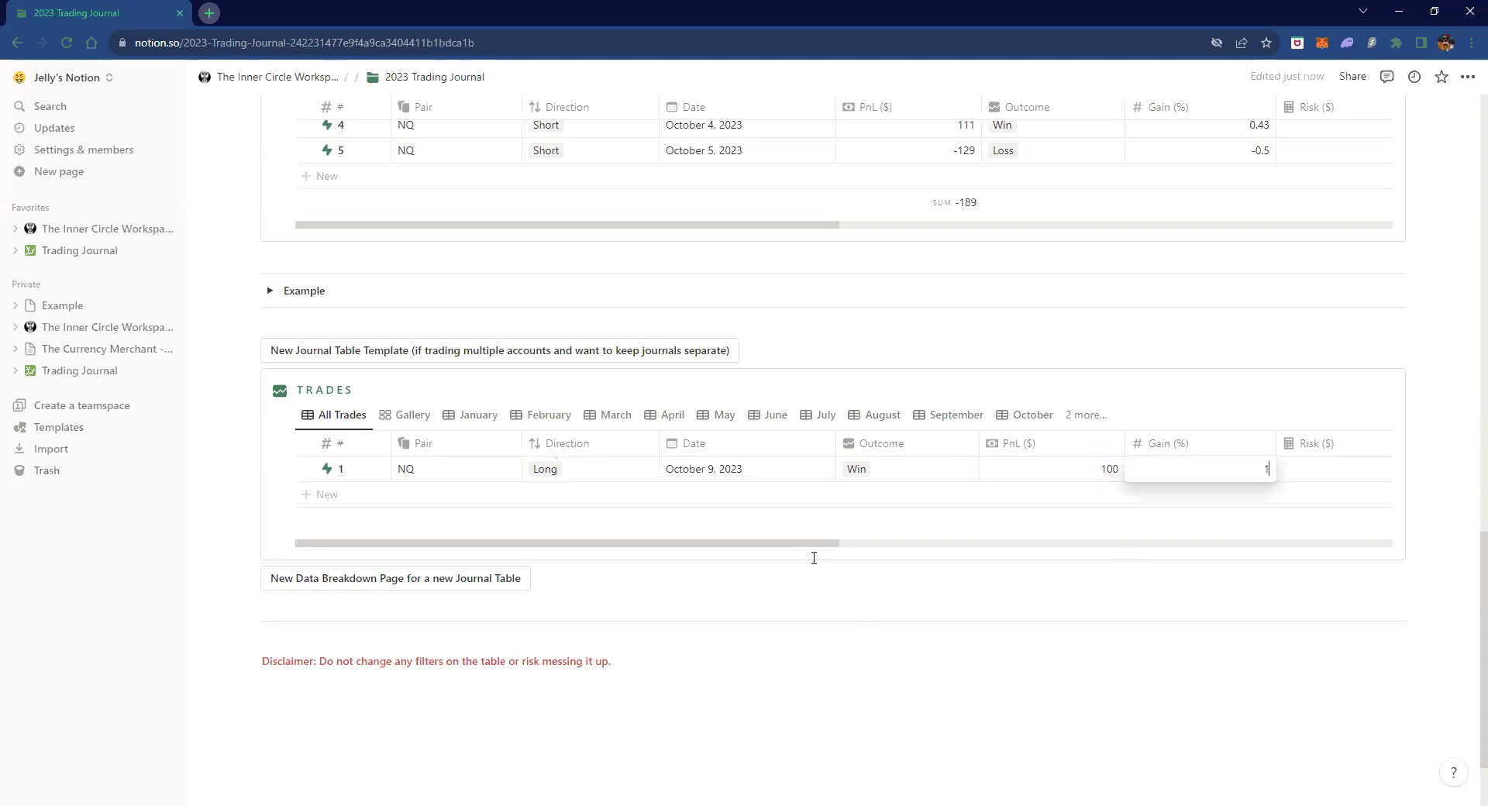
key(Return)
key(Escape)
- Set the new trade's entry window to 9-10am NY and its entry timeframe to 5
scroll(1017, 533, right, 5)
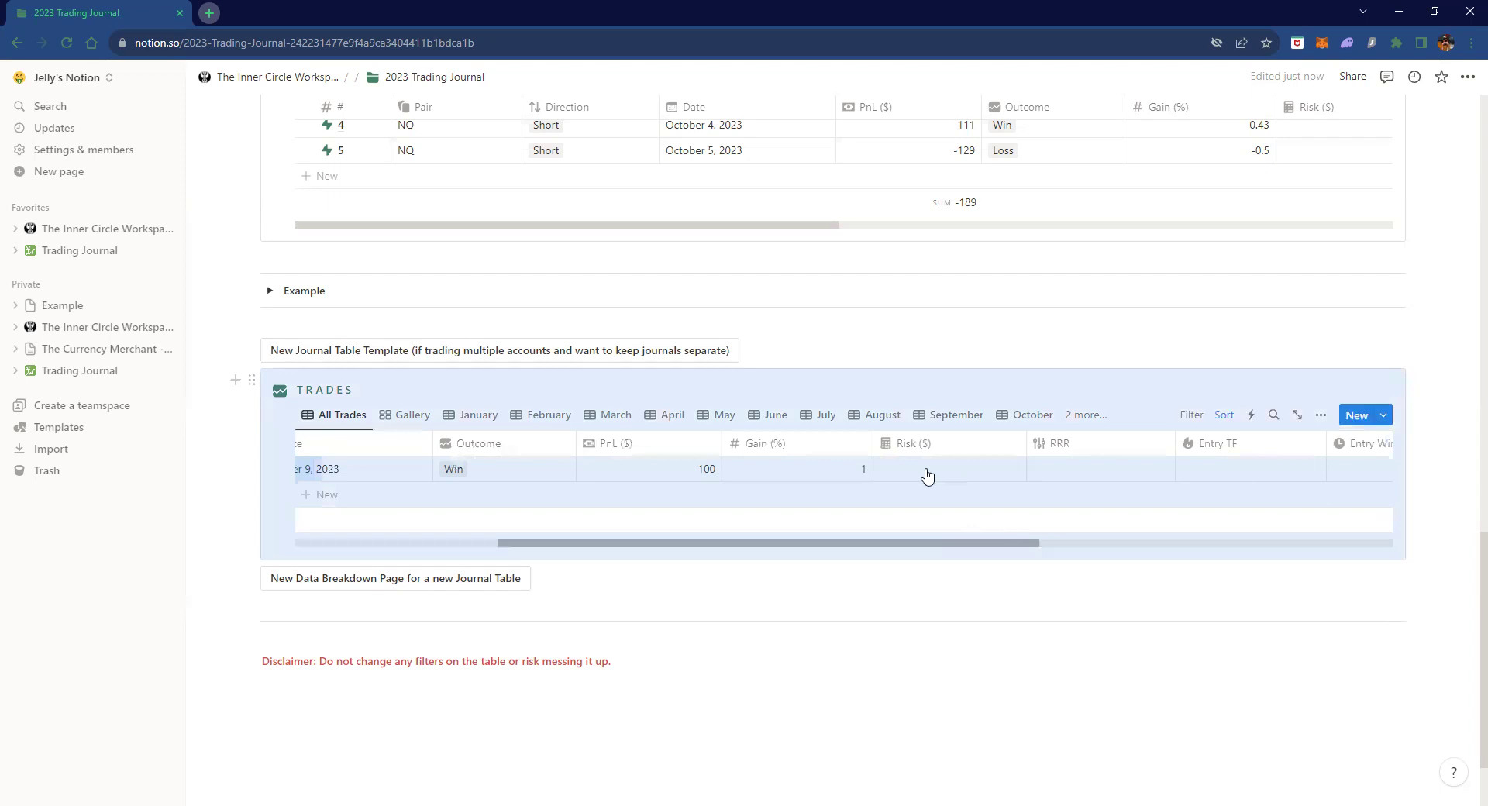
scroll(927, 475, right, 2)
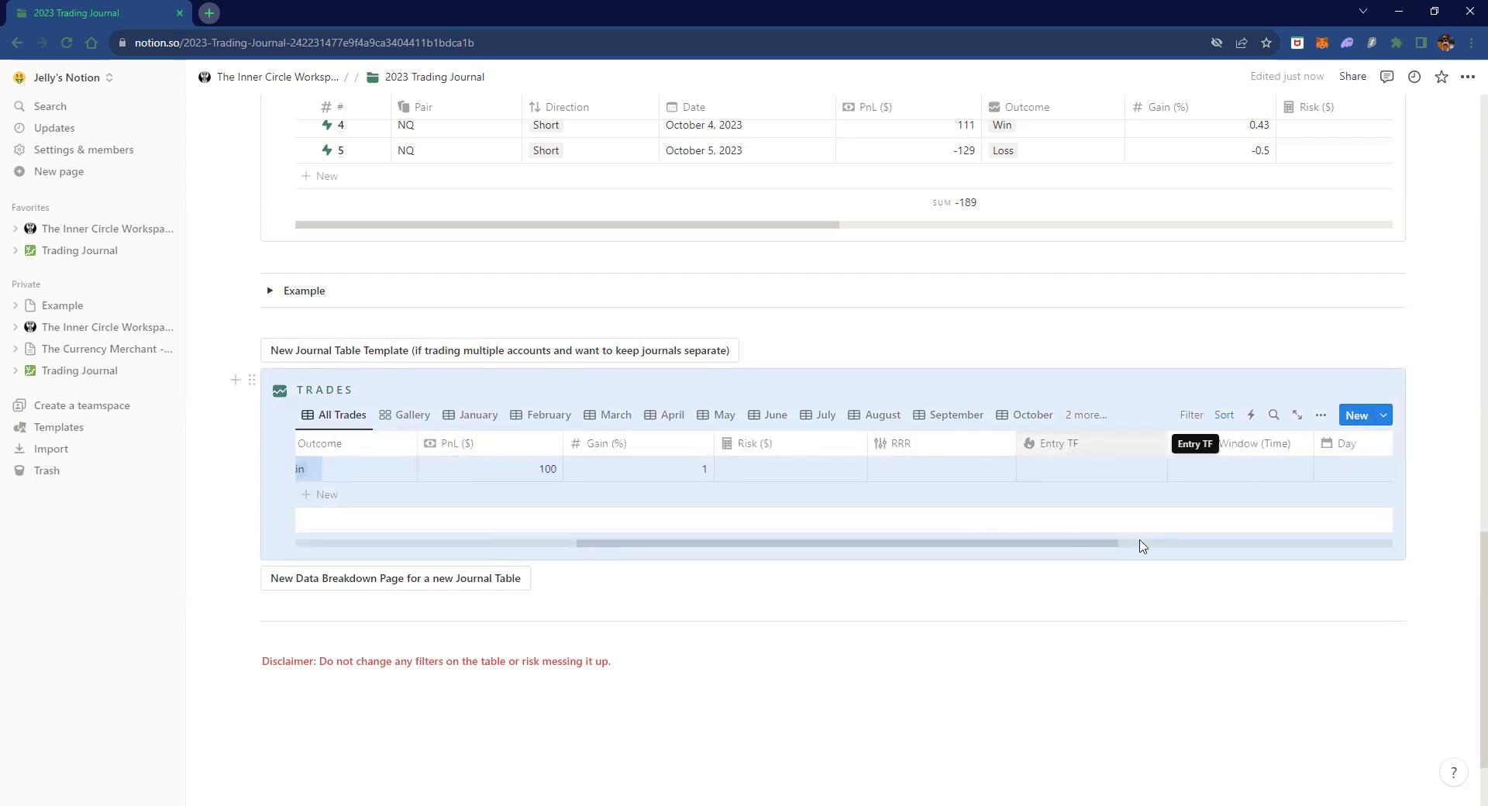
click(1202, 471)
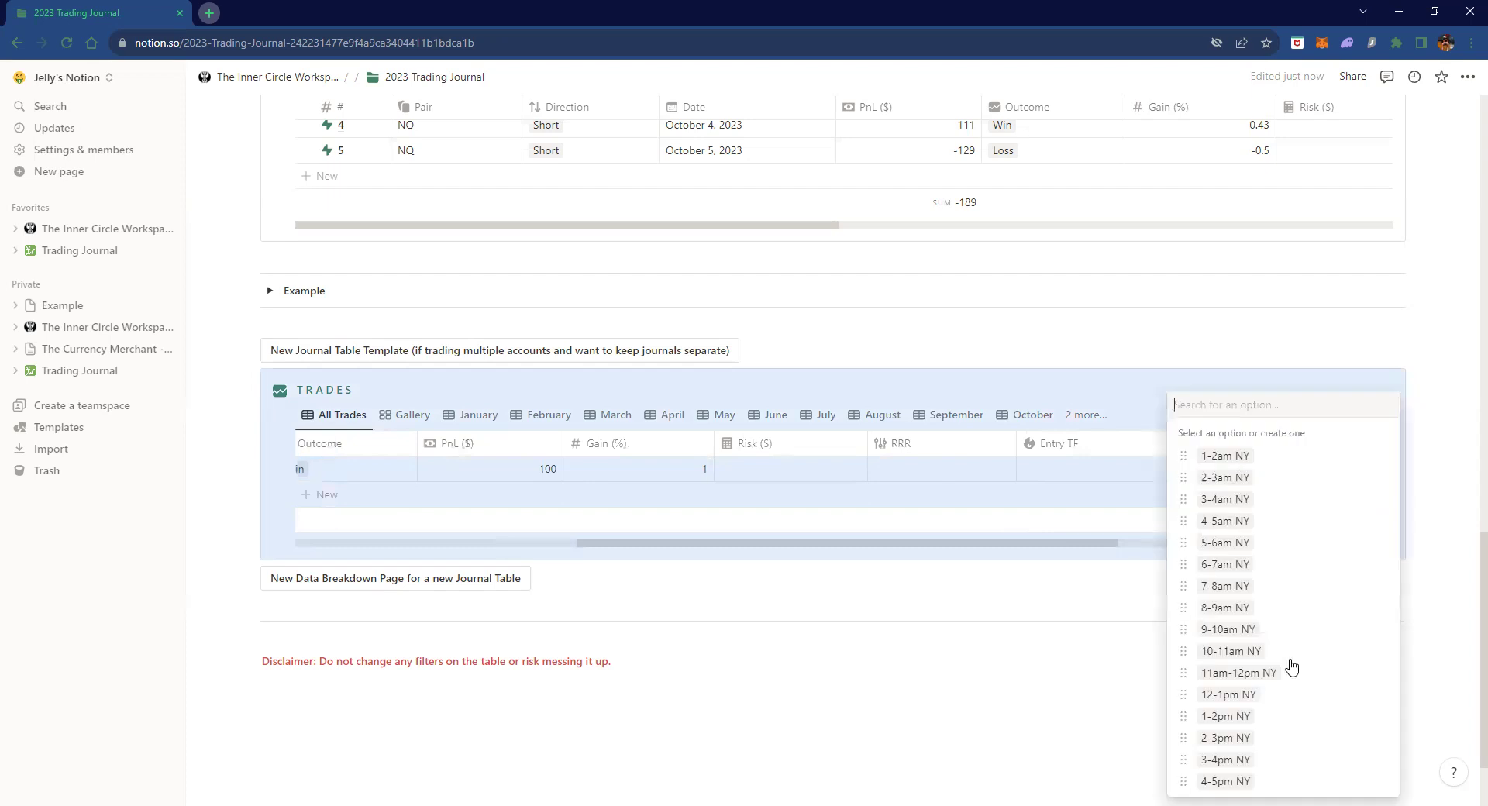
click(1252, 629)
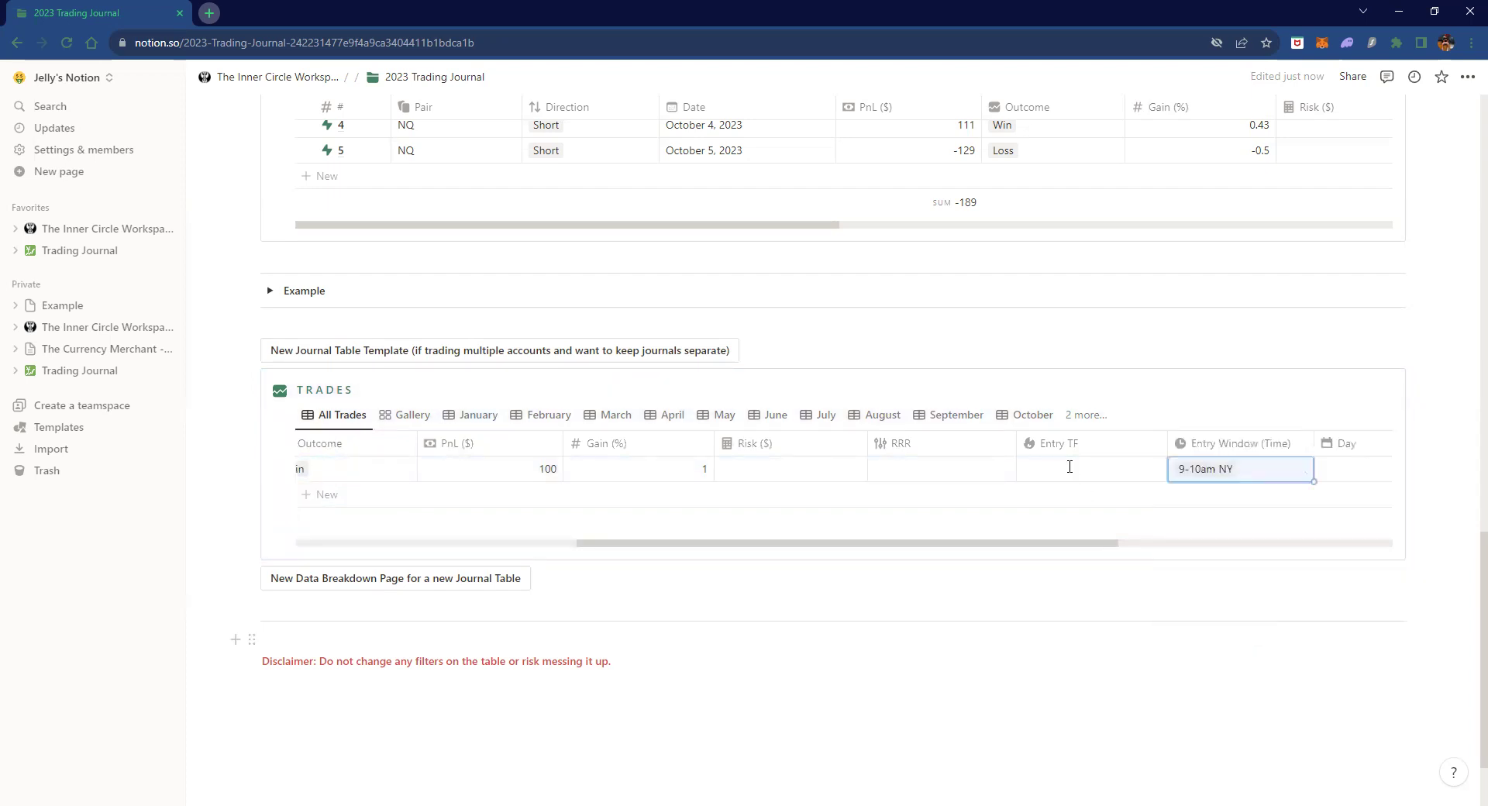
click(1070, 466)
text(5)
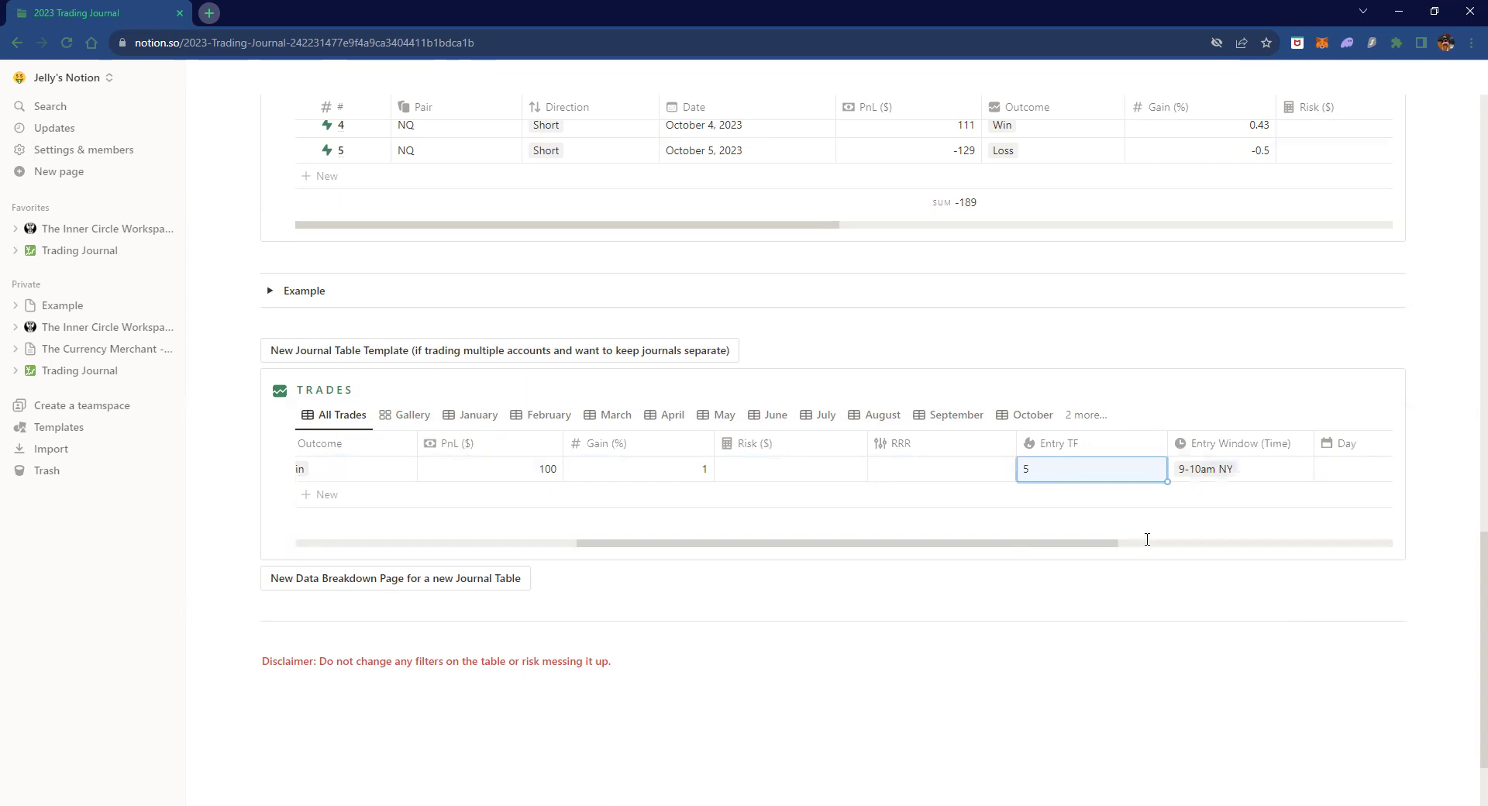
key(Escape)
- Set the new trade's day to Tuesday
scroll(1243, 536, right, 2)
scroll(935, 475, right, 2)
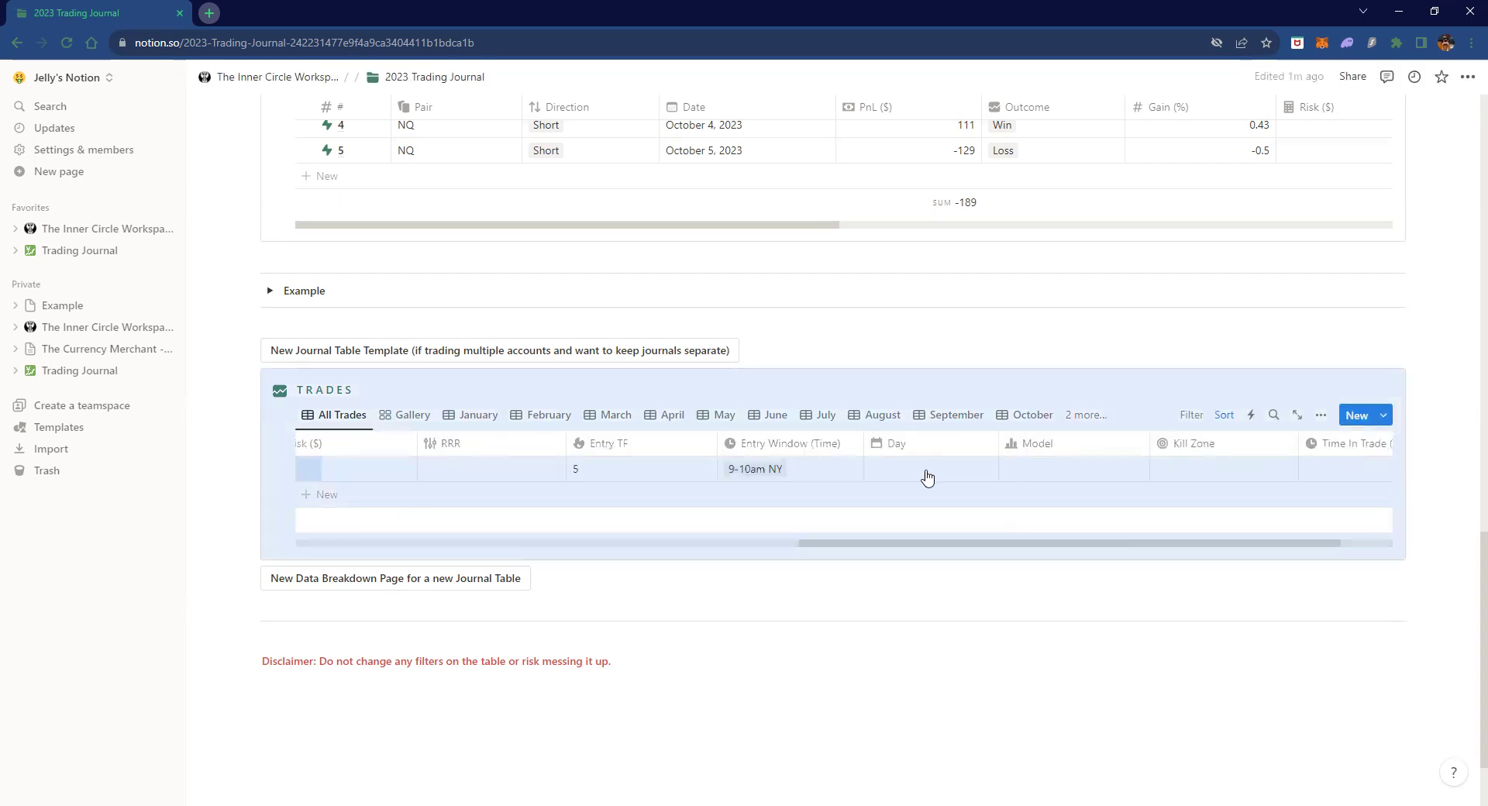
click(912, 474)
key(Return)
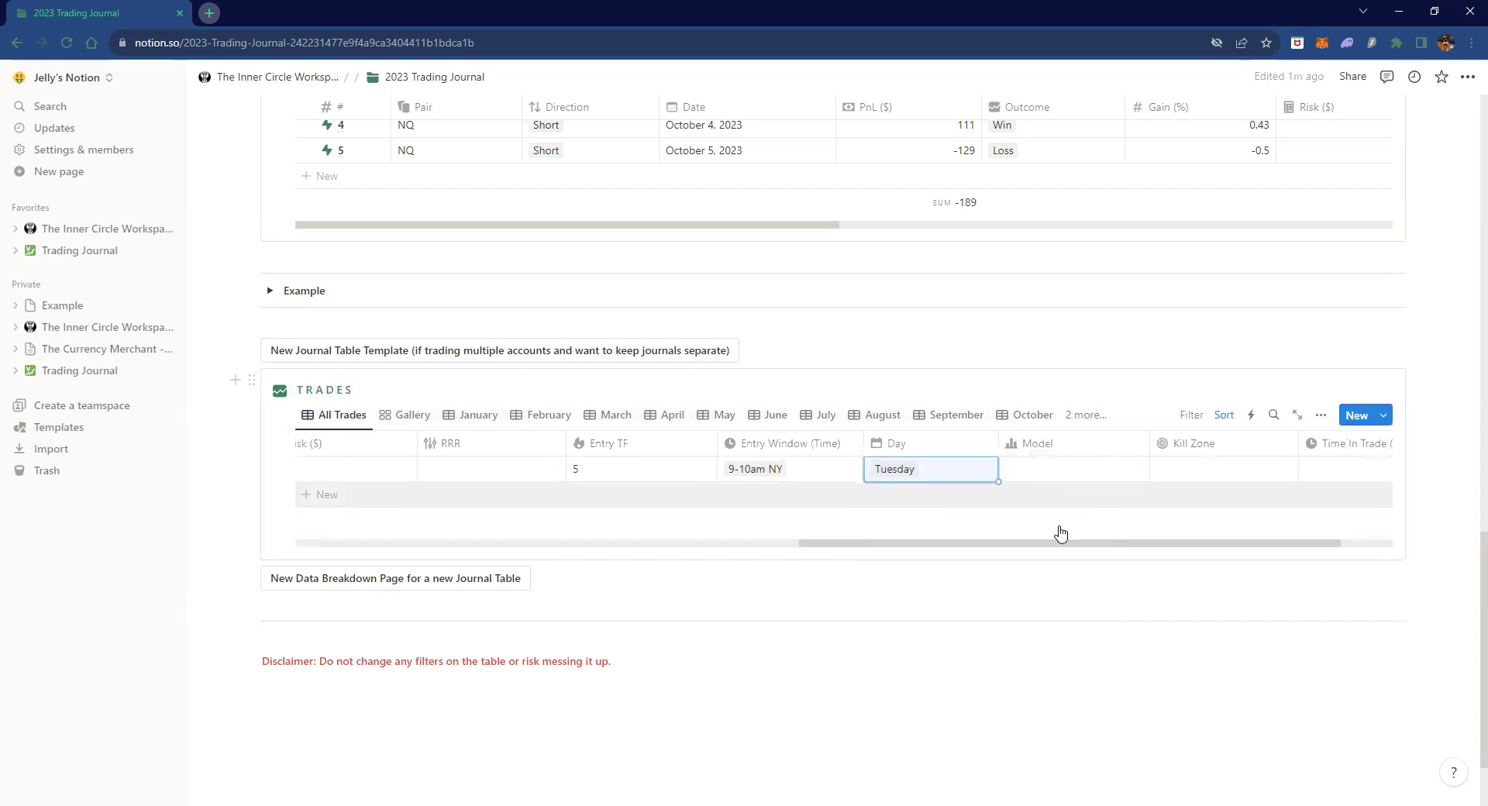
- View the Model property's choices and the edit settings of Model Name #1, leaving the property empty
key(Right)
key(Return)
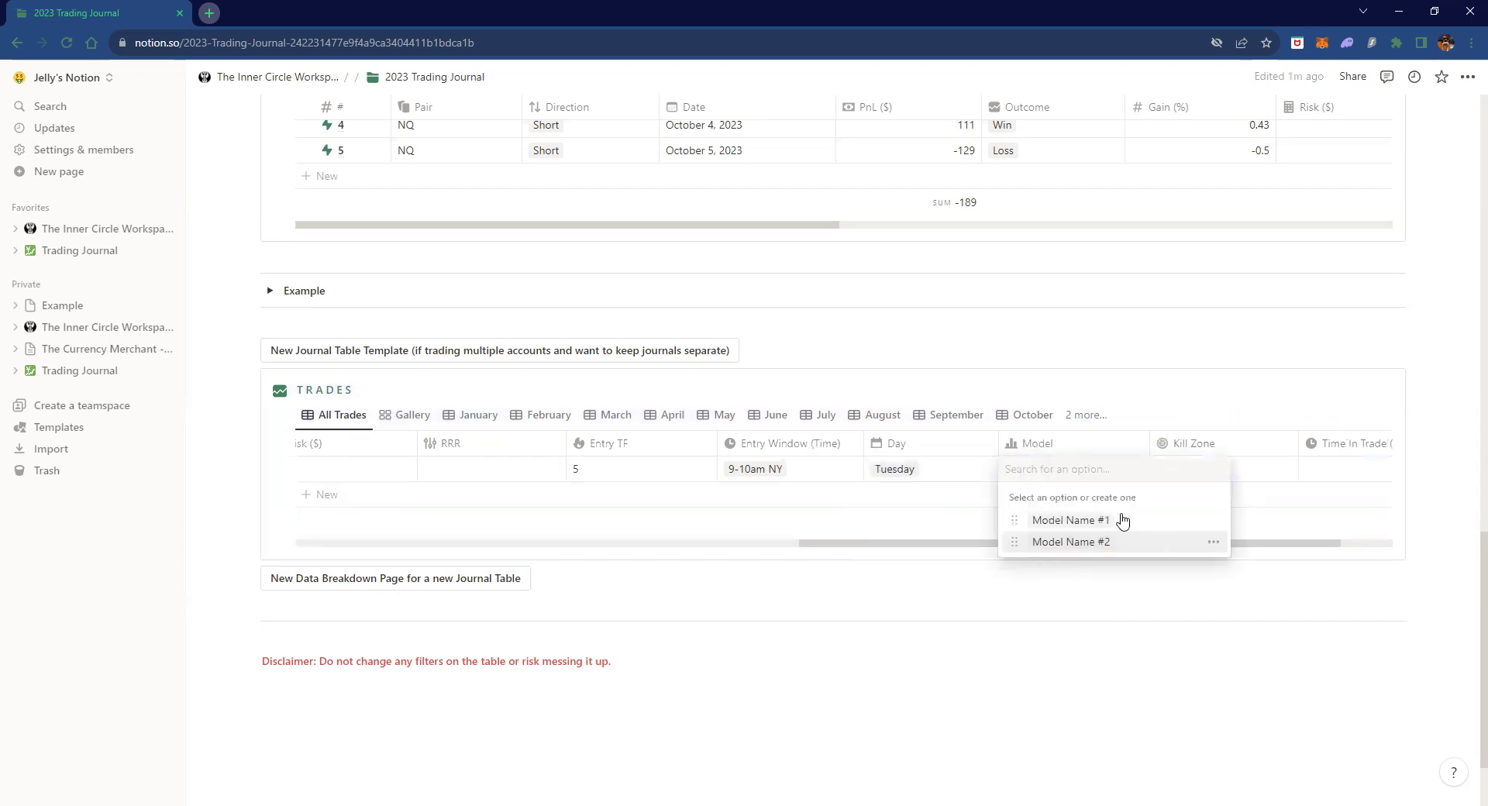
click(1212, 522)
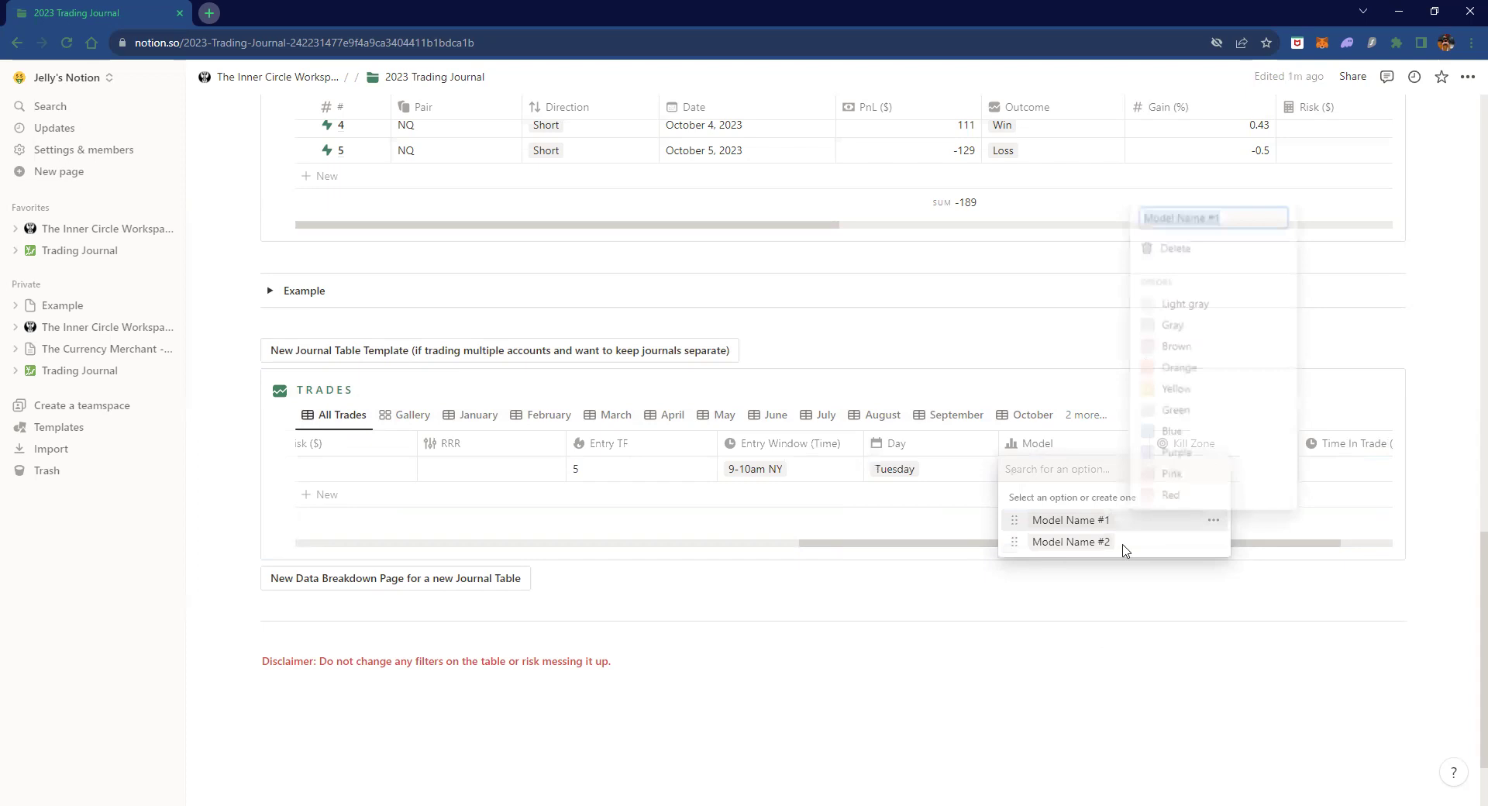
key(Escape)
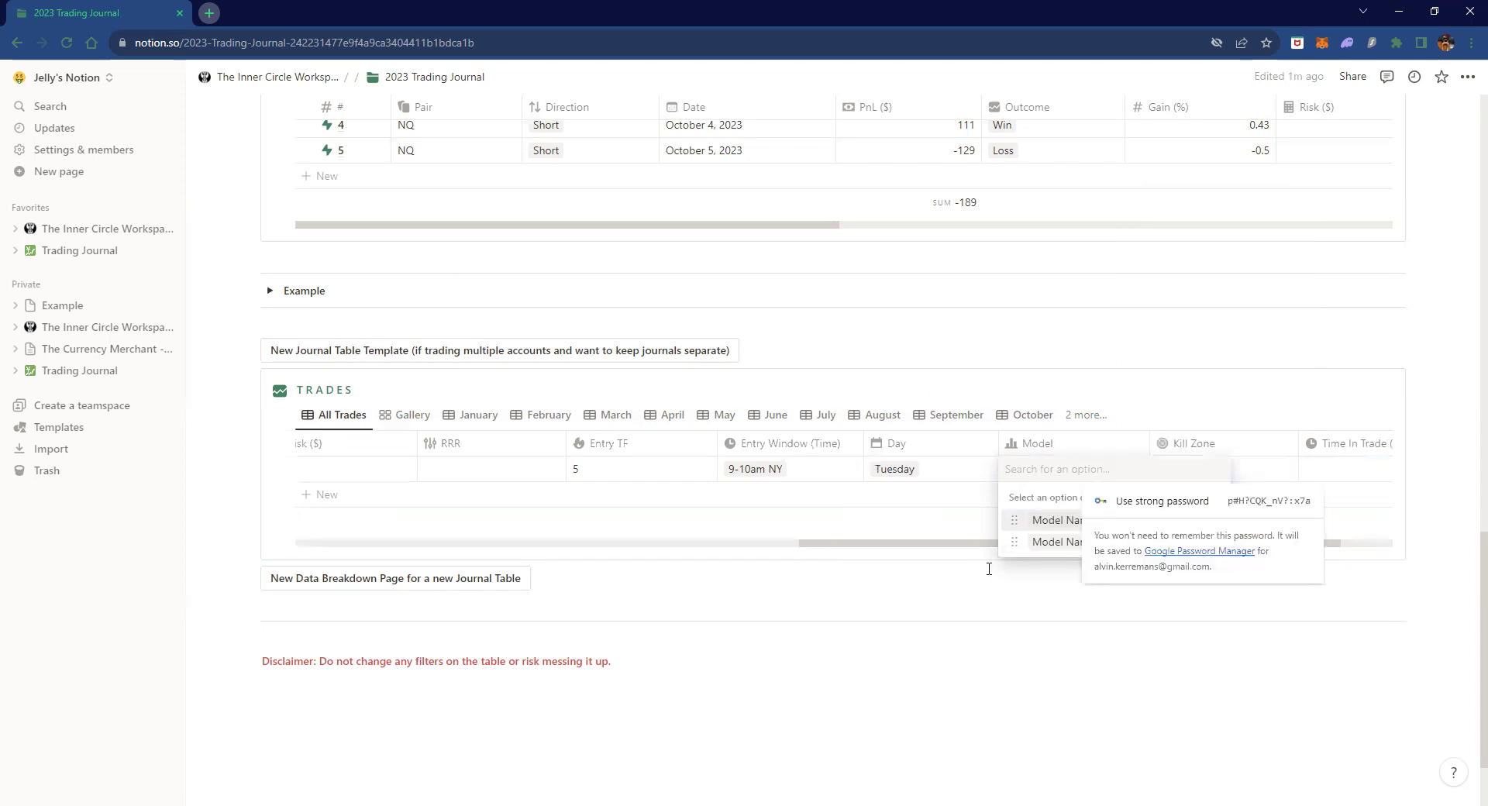
key(Escape)
key(Escape)
- Set the new trade's kill zone to AM Session and its time in trade to 10 minutes
scroll(1099, 496, right, 1)
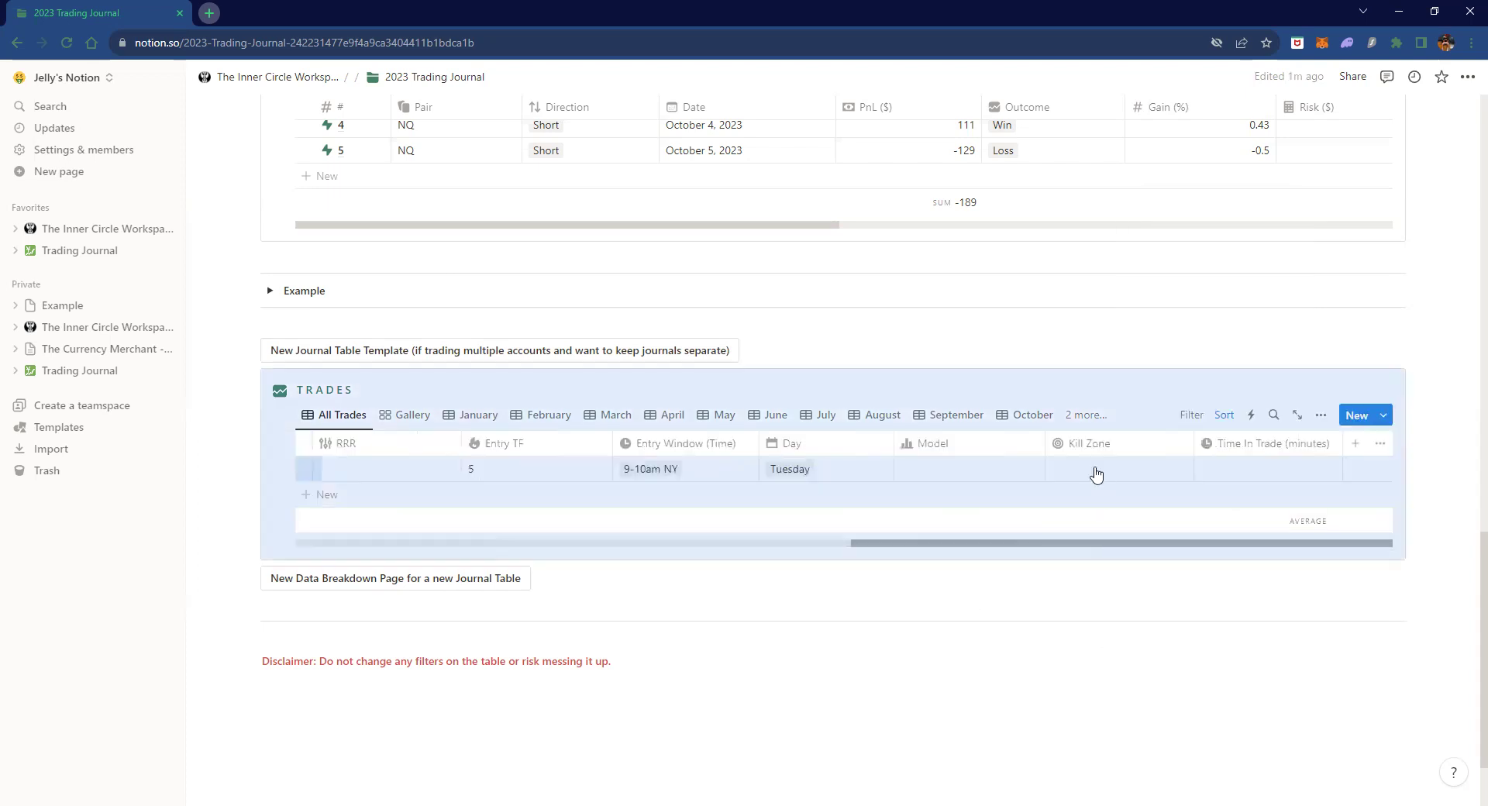
click(1104, 469)
click(1107, 586)
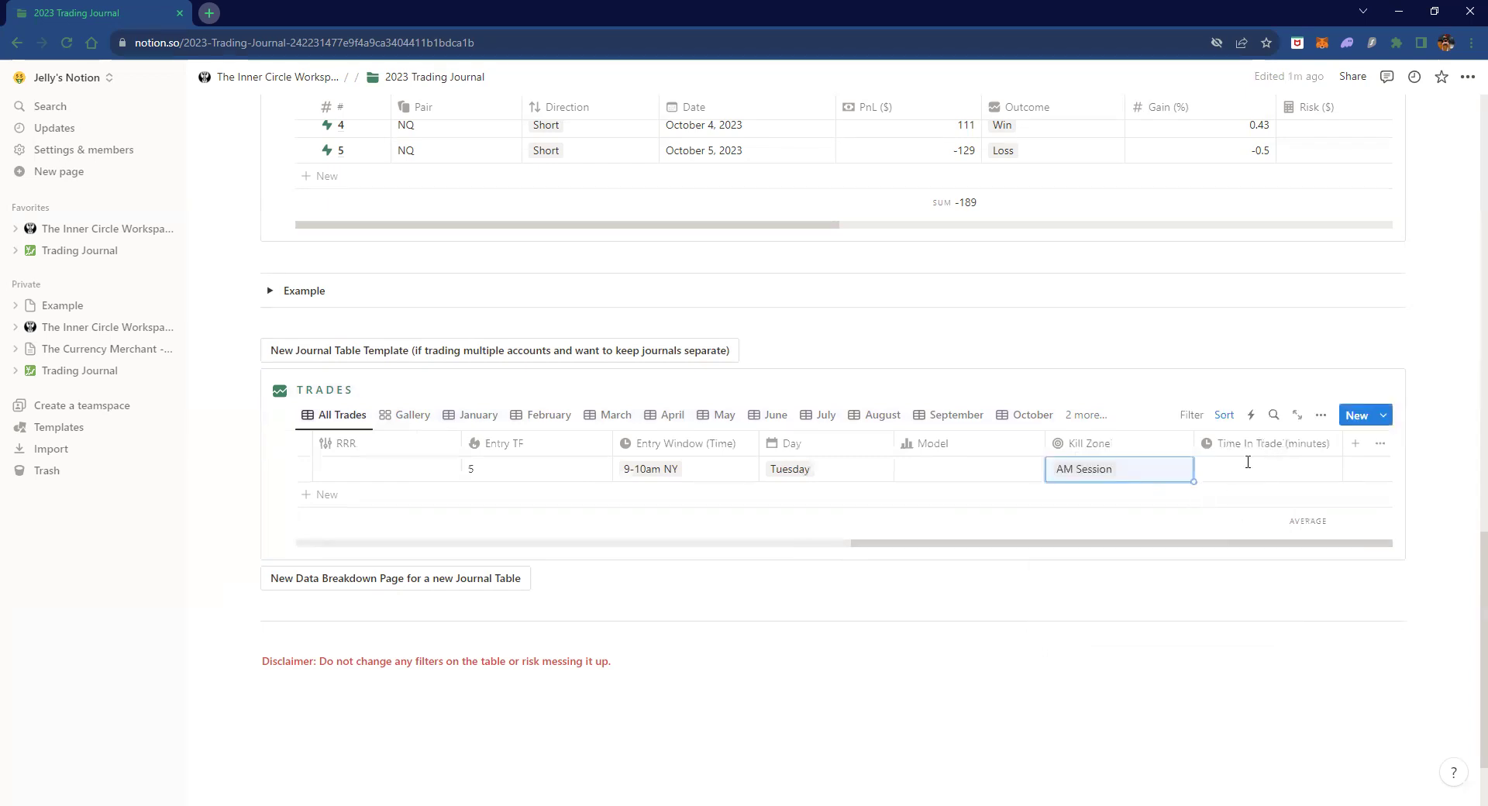
click(1247, 461)
text(10)
key(Return)
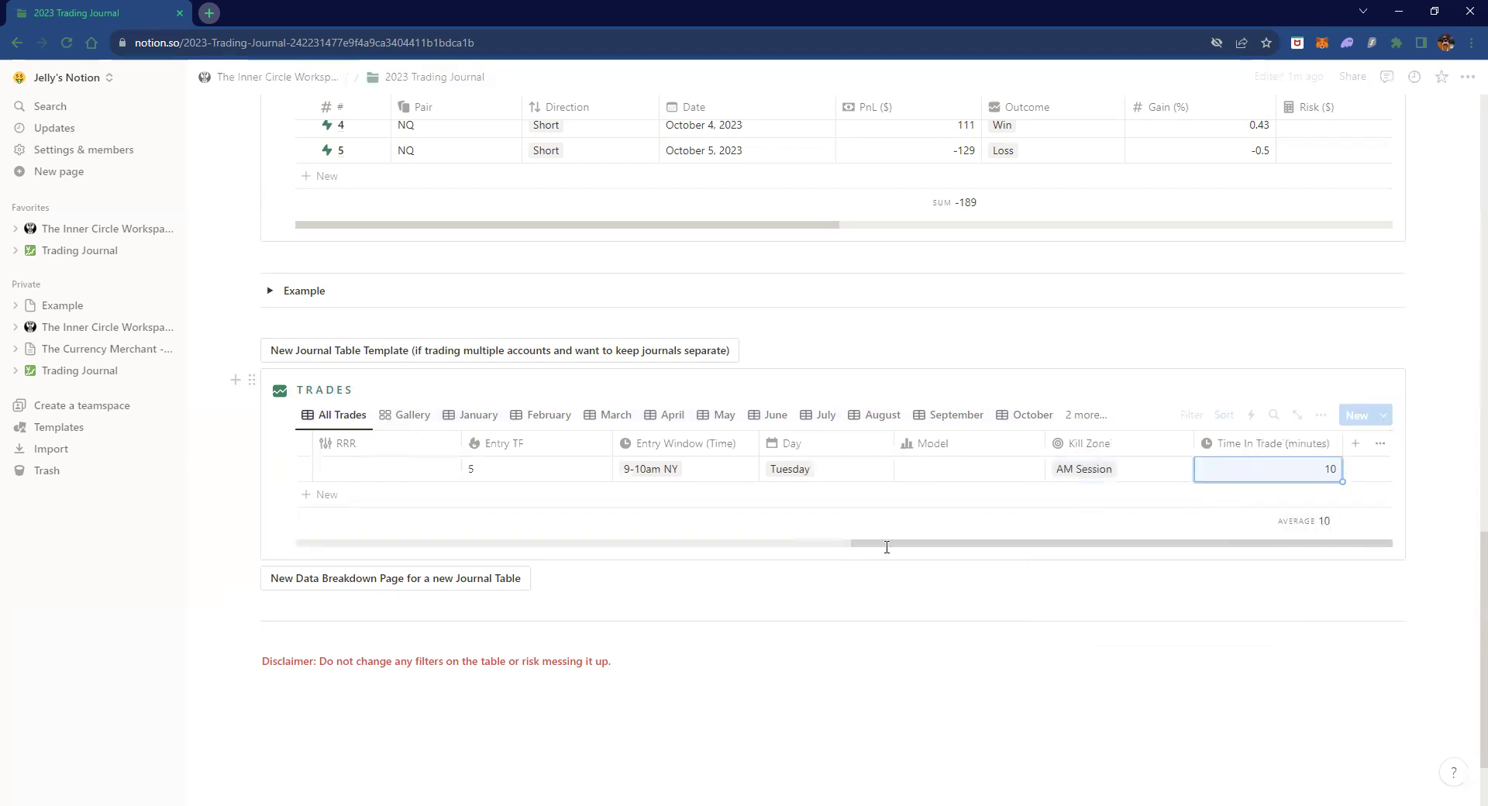
- Review the filled-in columns of the new trade and open trade 1 in side peek
drag(488, 538, 433, 538)
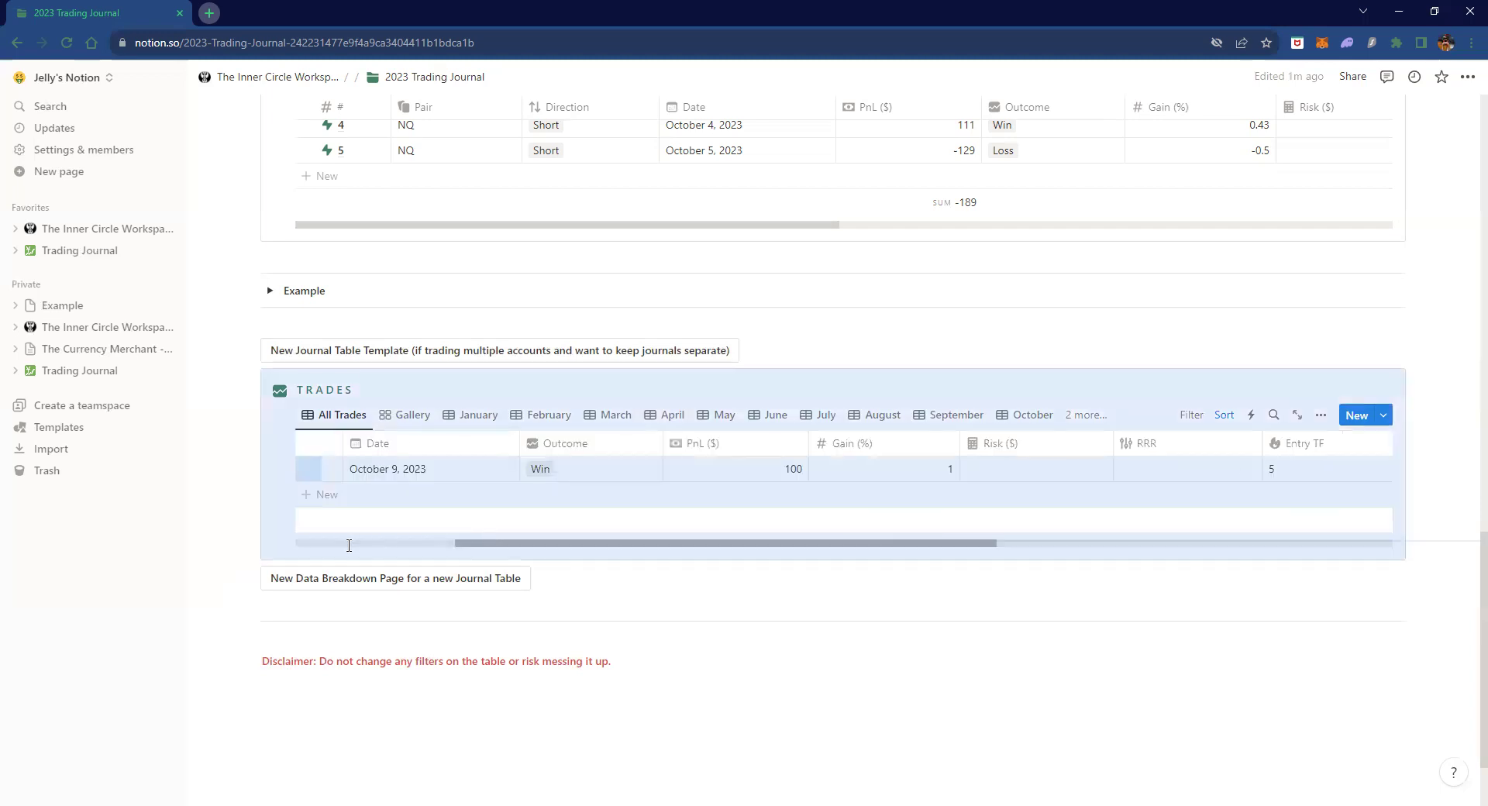
scroll(349, 545, left, 4)
scroll(391, 512, right, 2)
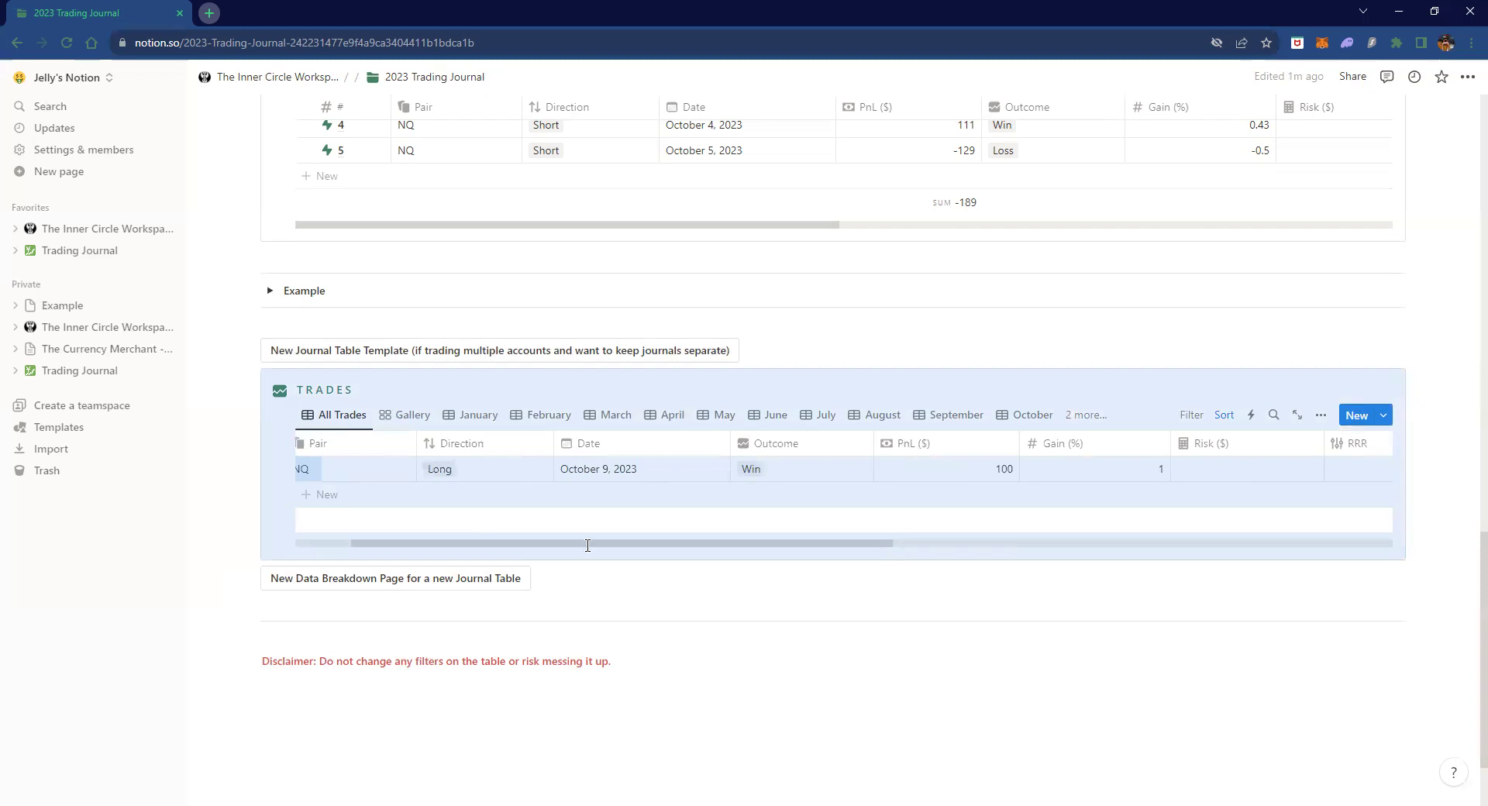
scroll(868, 548, right, 7)
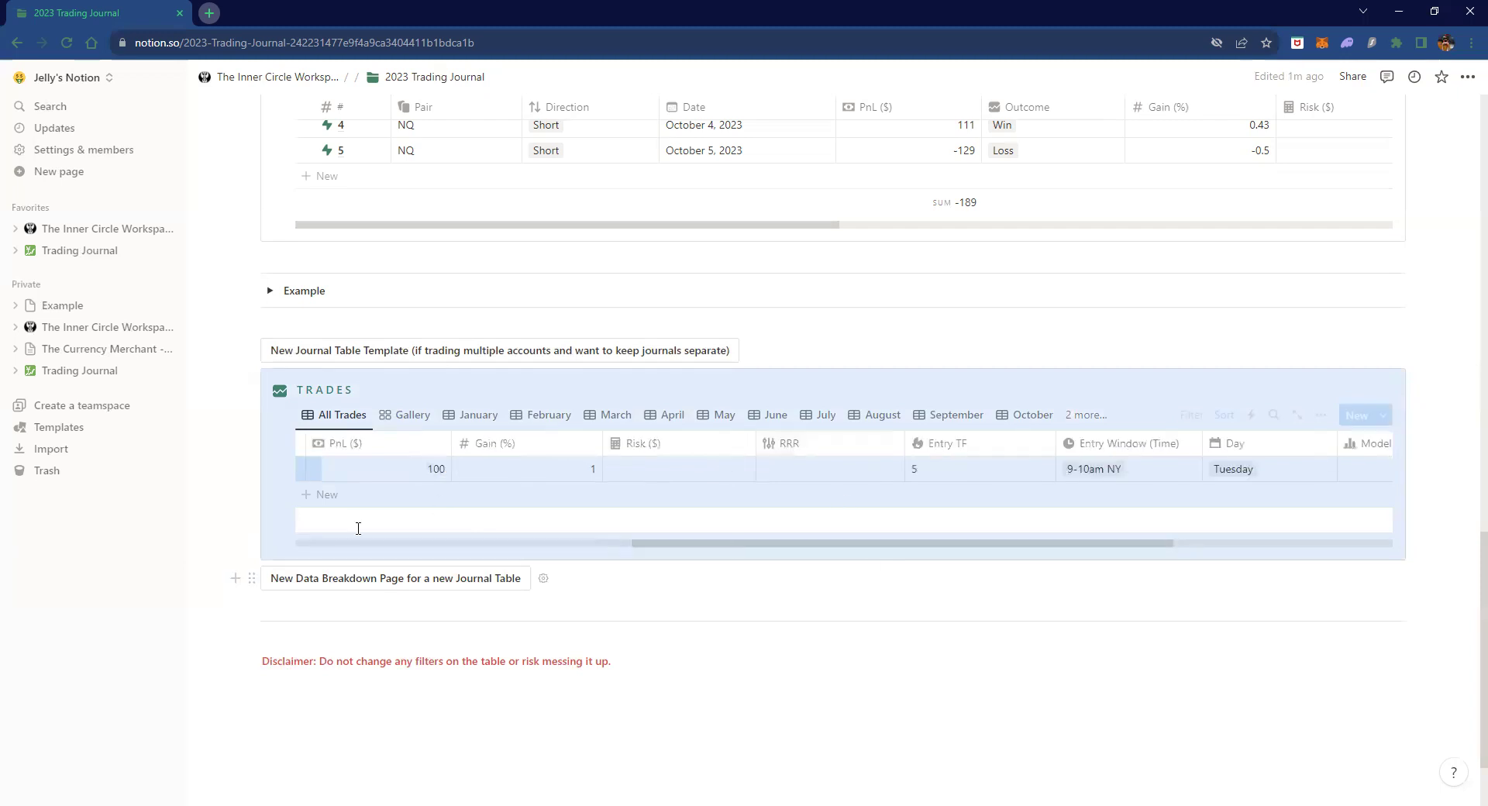
scroll(358, 529, left, 7)
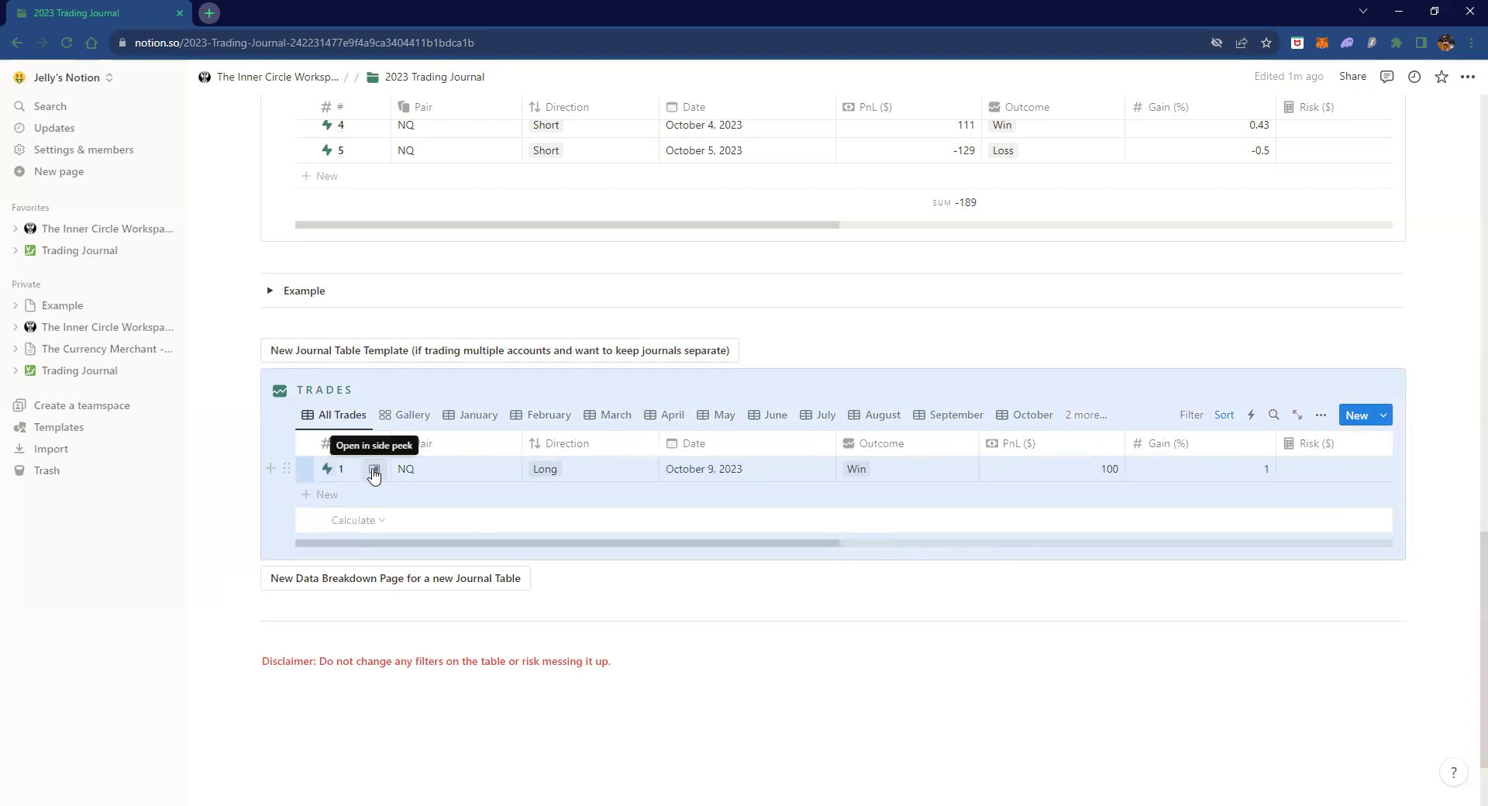
click(373, 472)
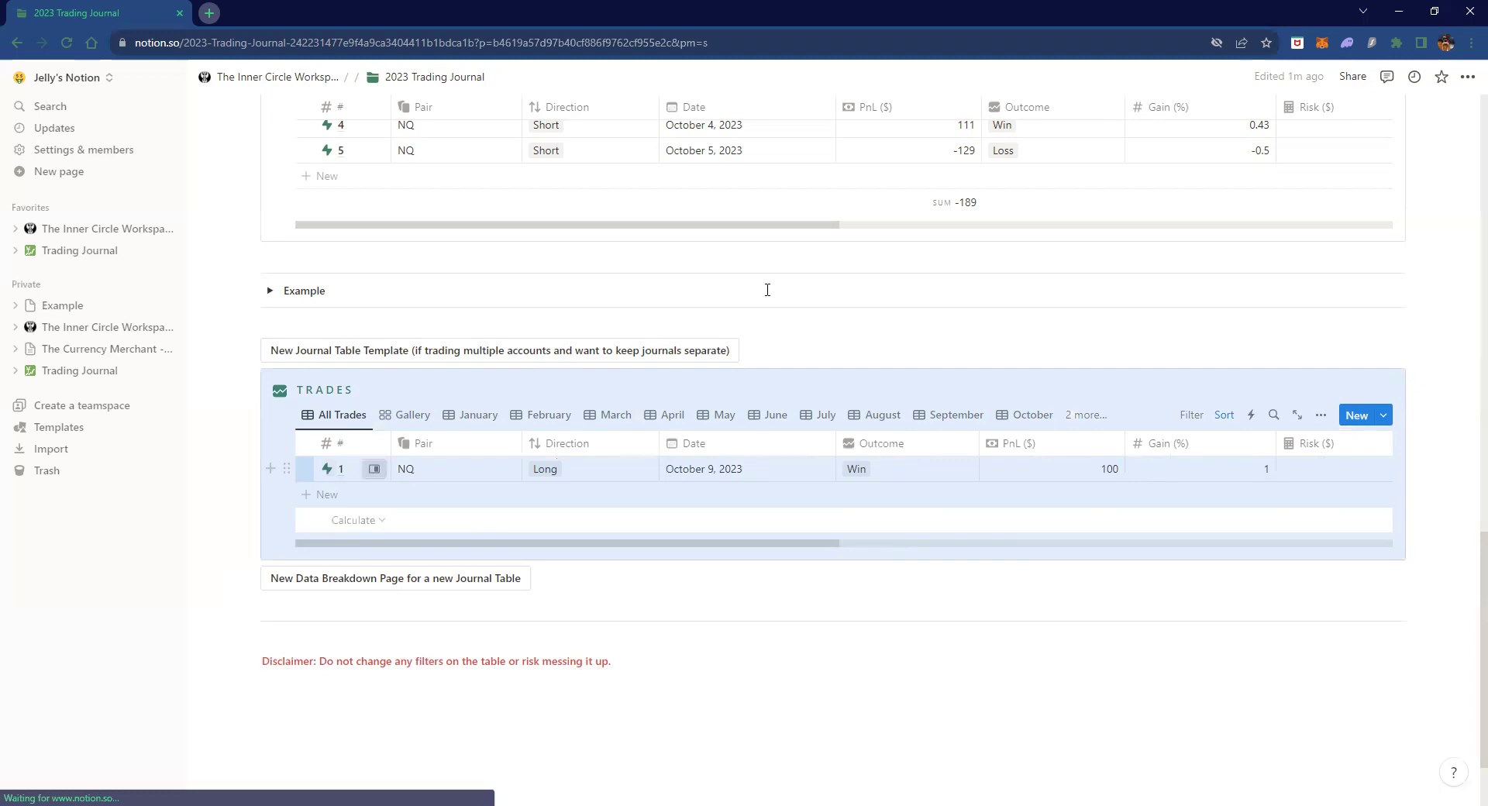
- Paste the chart screenshot into the body of trade 1's page
scroll(1042, 576, down, 1)
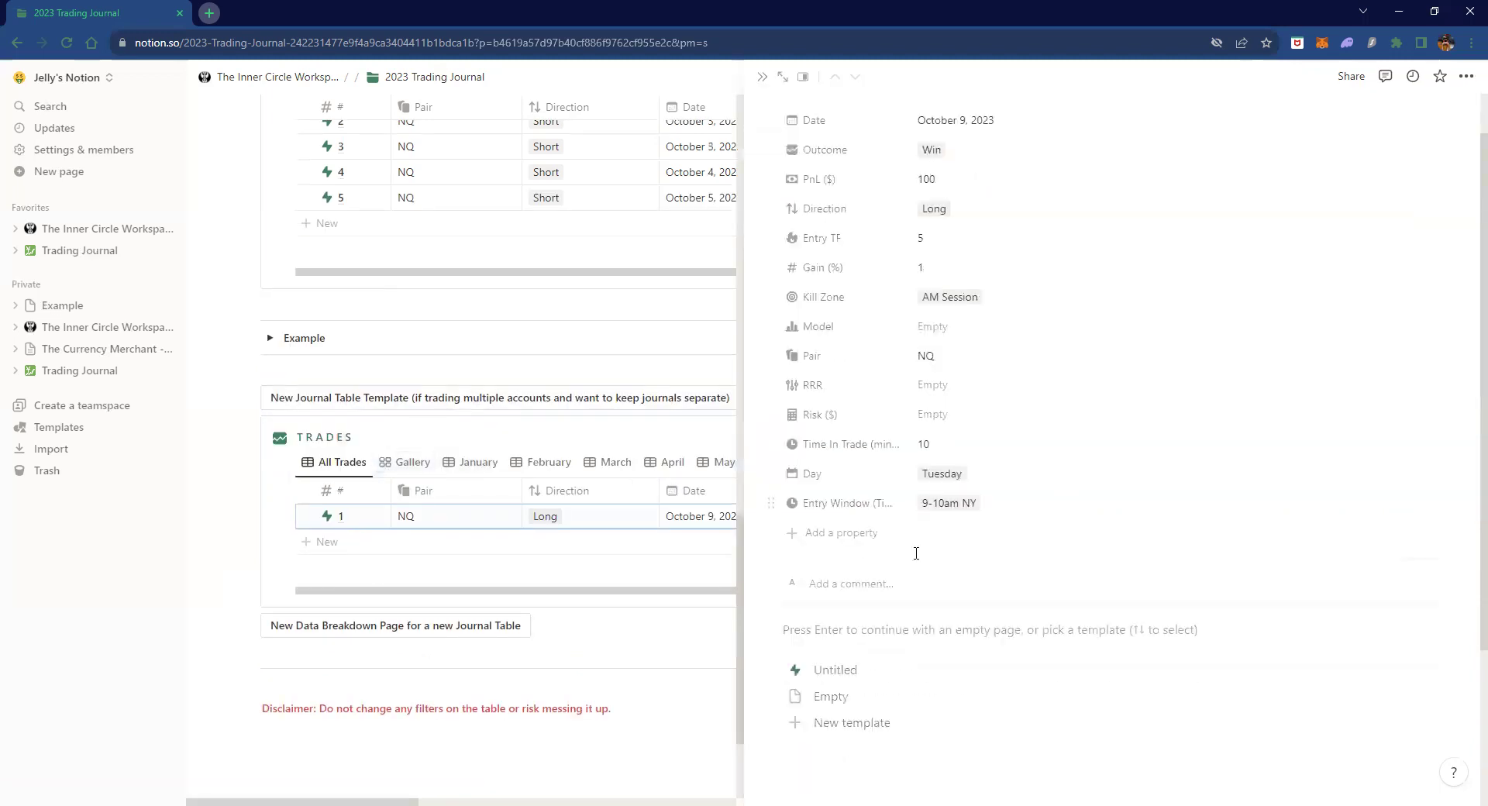
scroll(914, 573, down, 1)
click(804, 607)
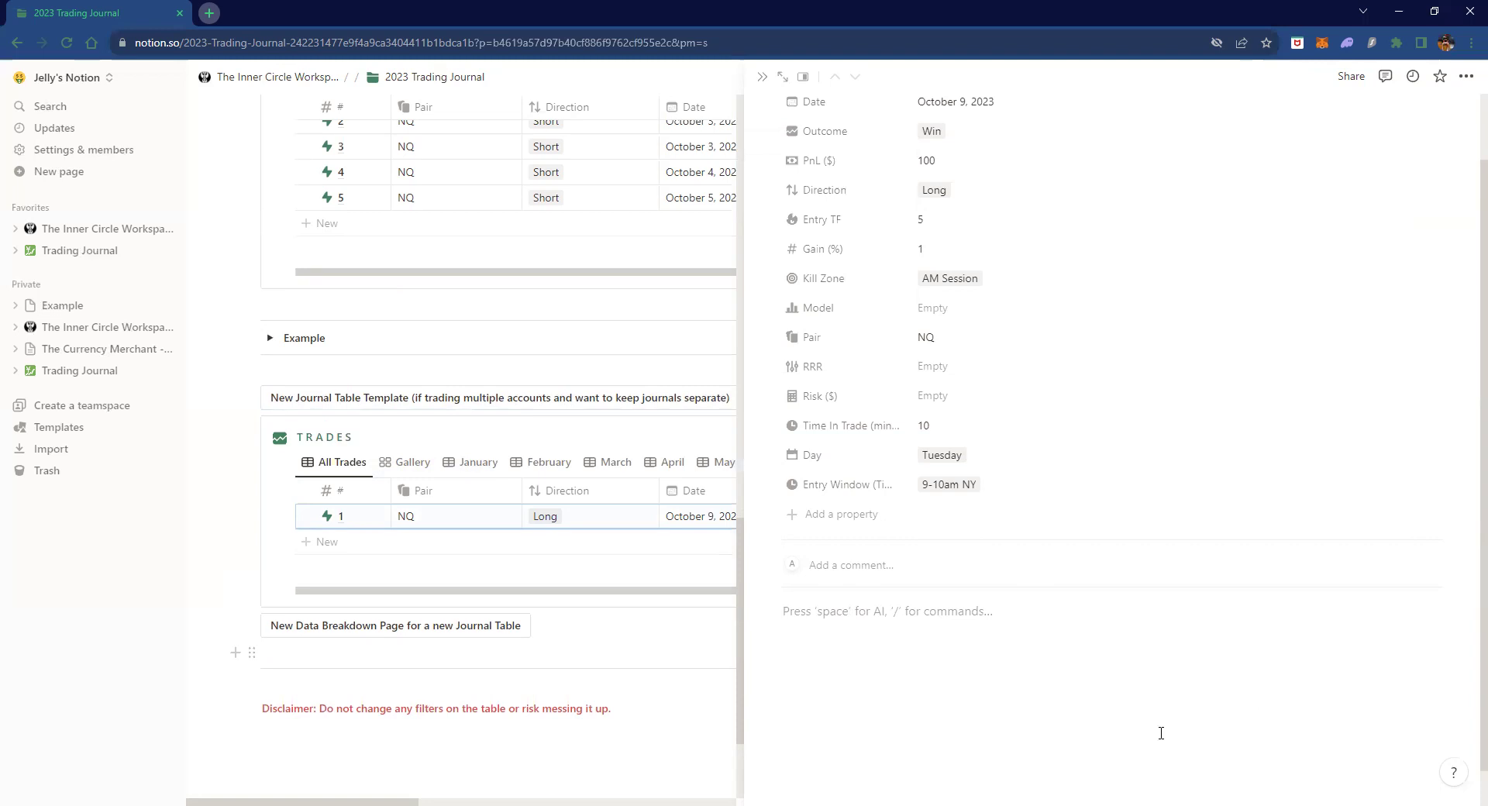
key(ctrl+v)
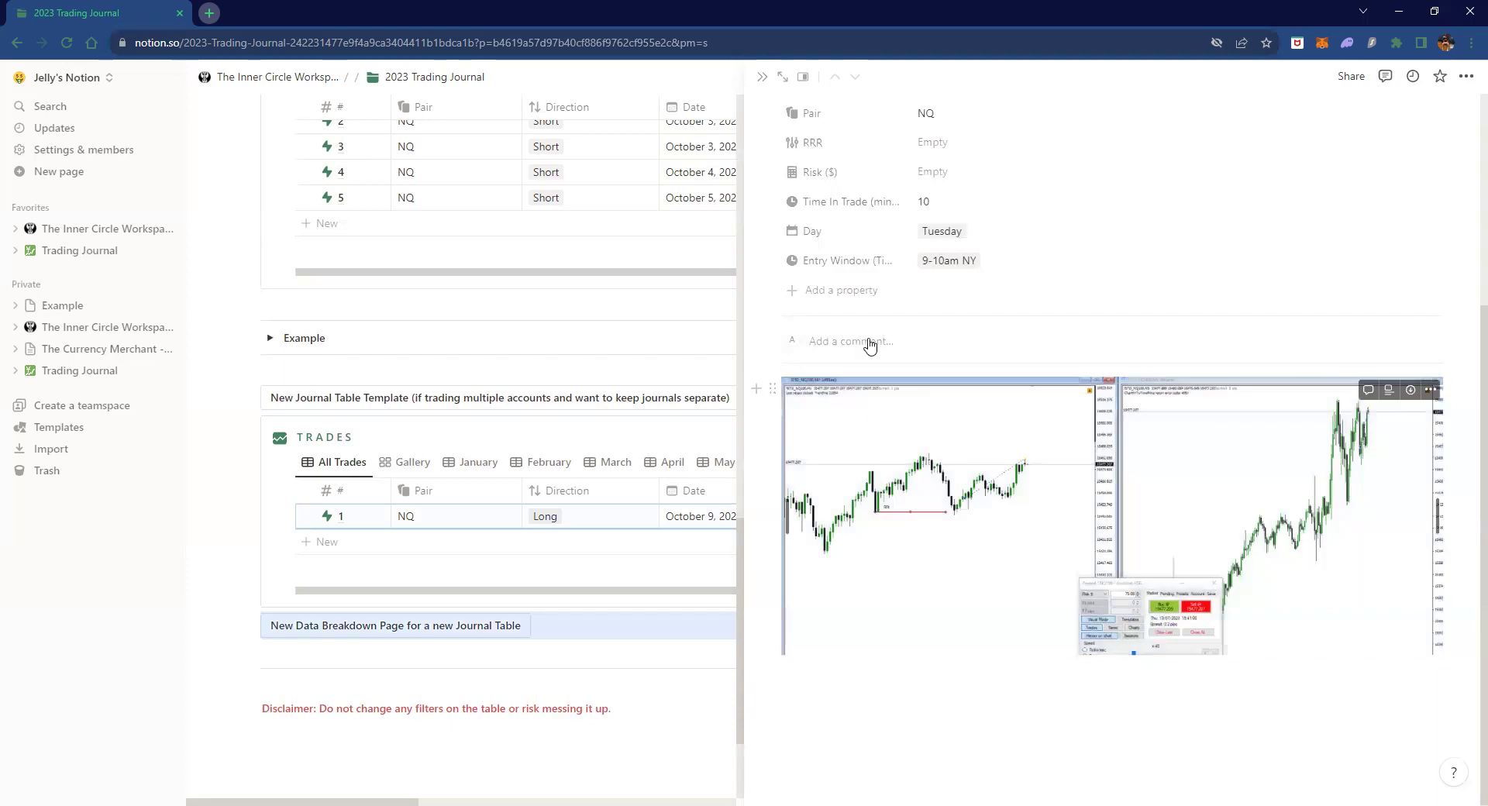
- Publish trade 1's page to the web, copy its web link and close the side peek
scroll(930, 295, up, 4)
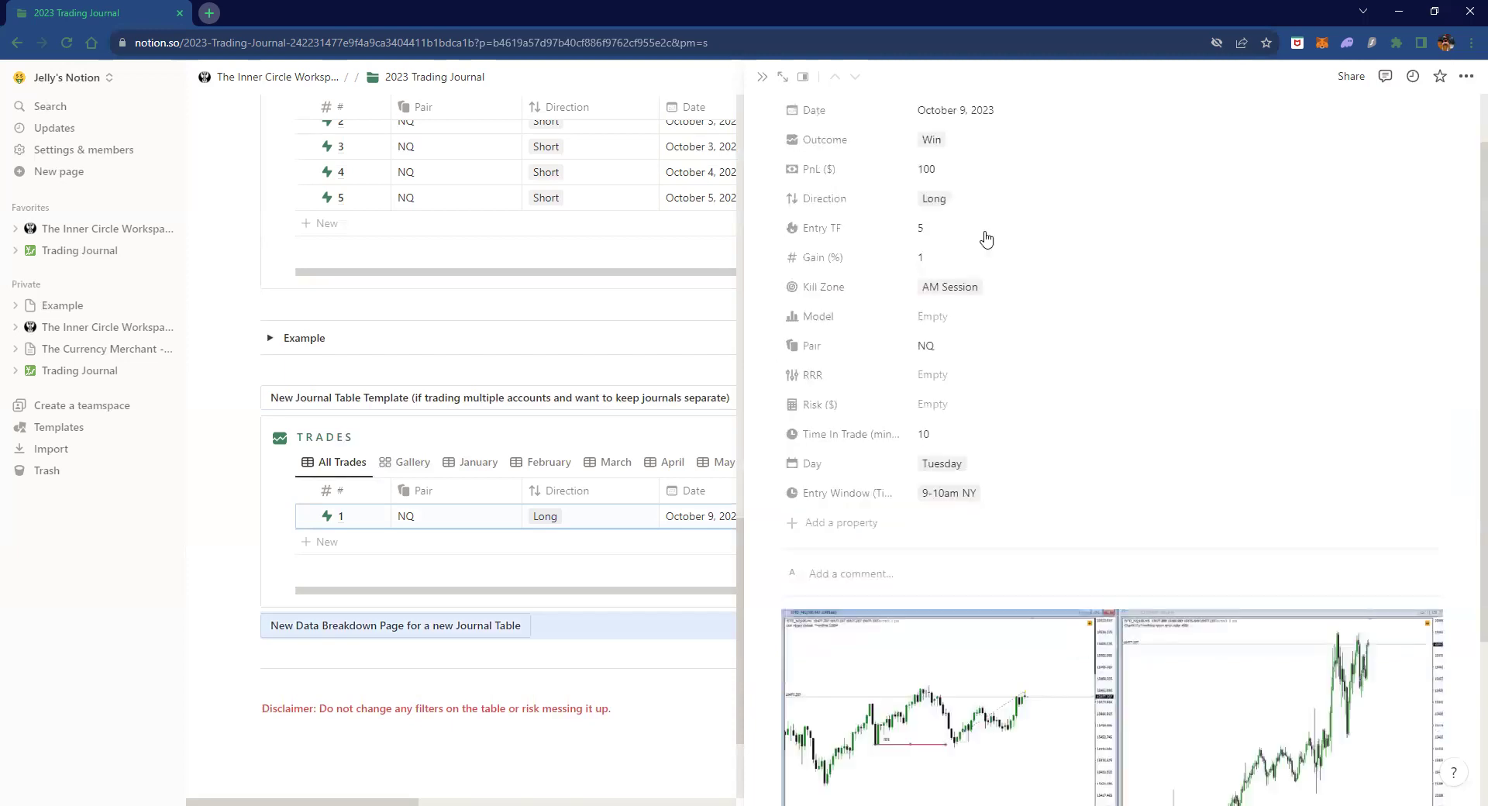
click(1462, 80)
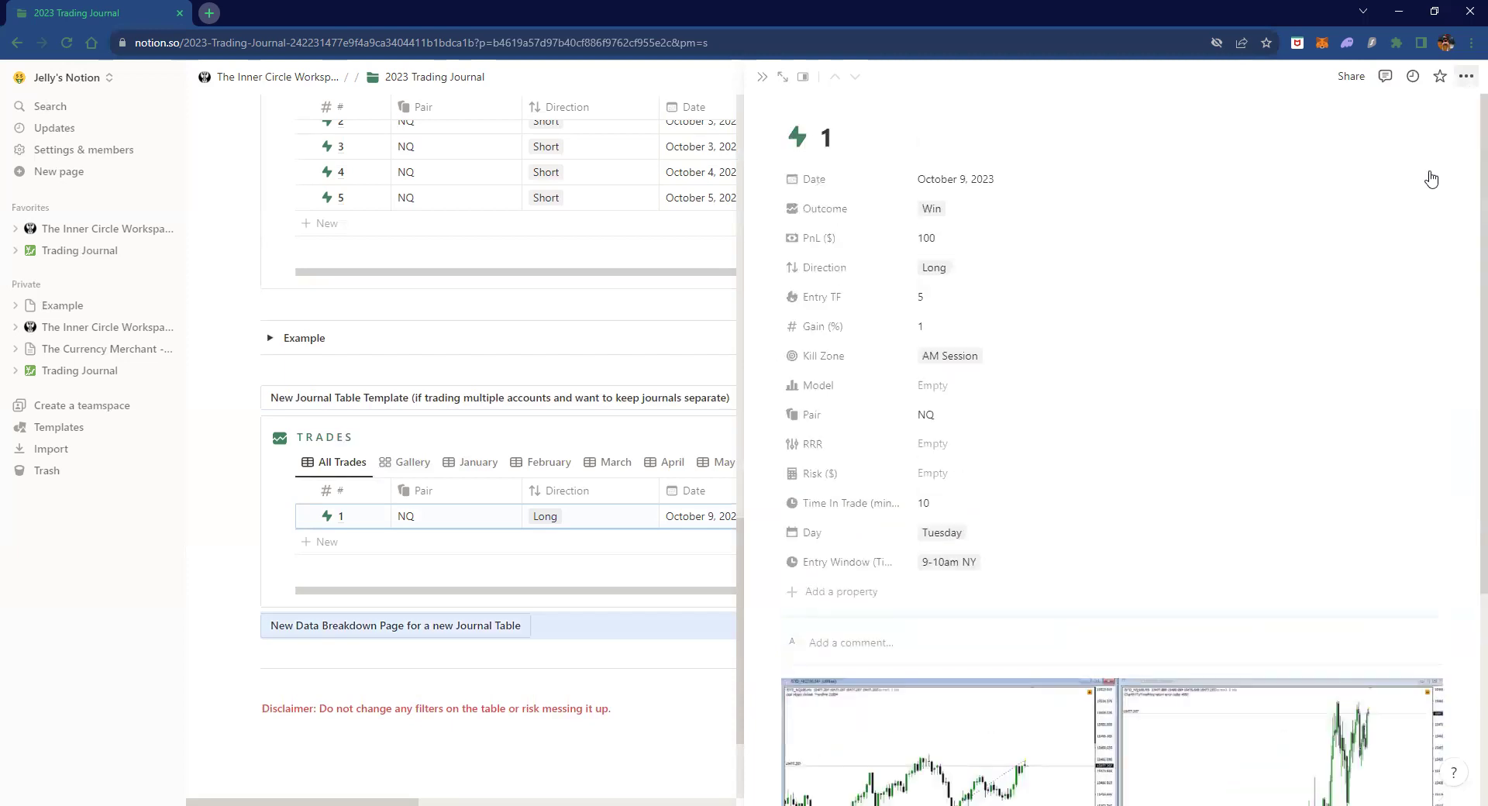
click(1349, 81)
click(1349, 78)
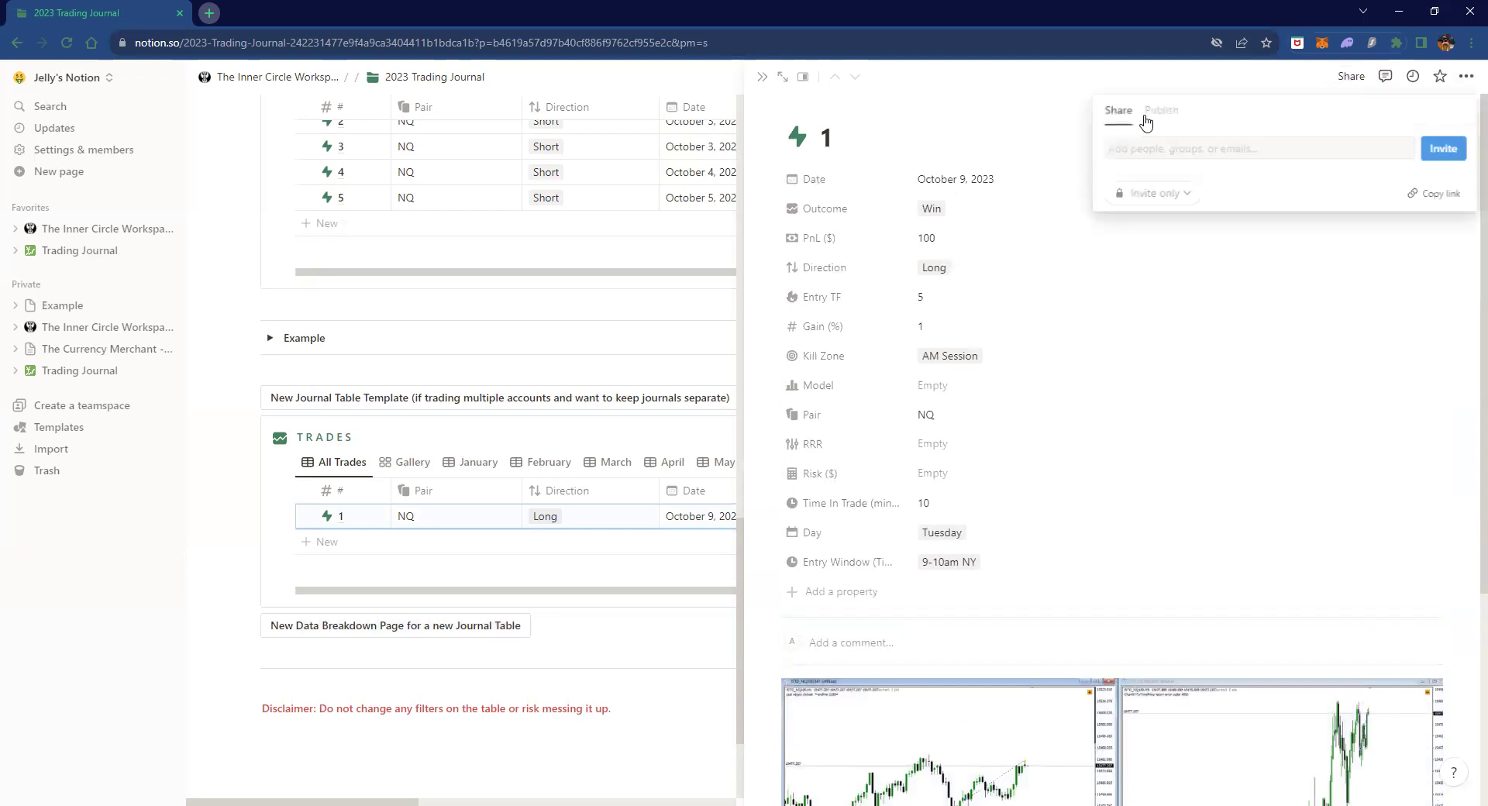
key(Return)
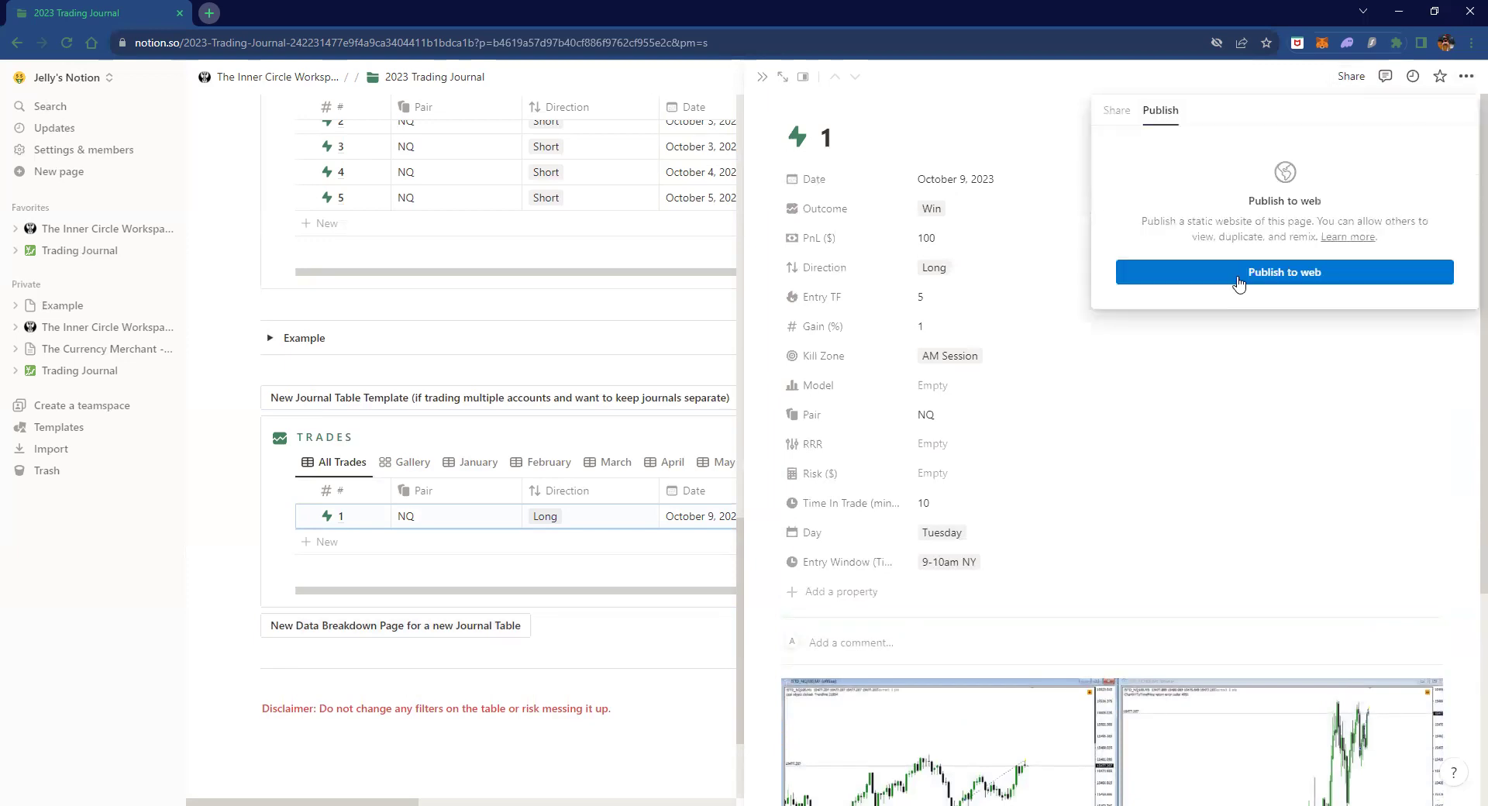
click(1238, 272)
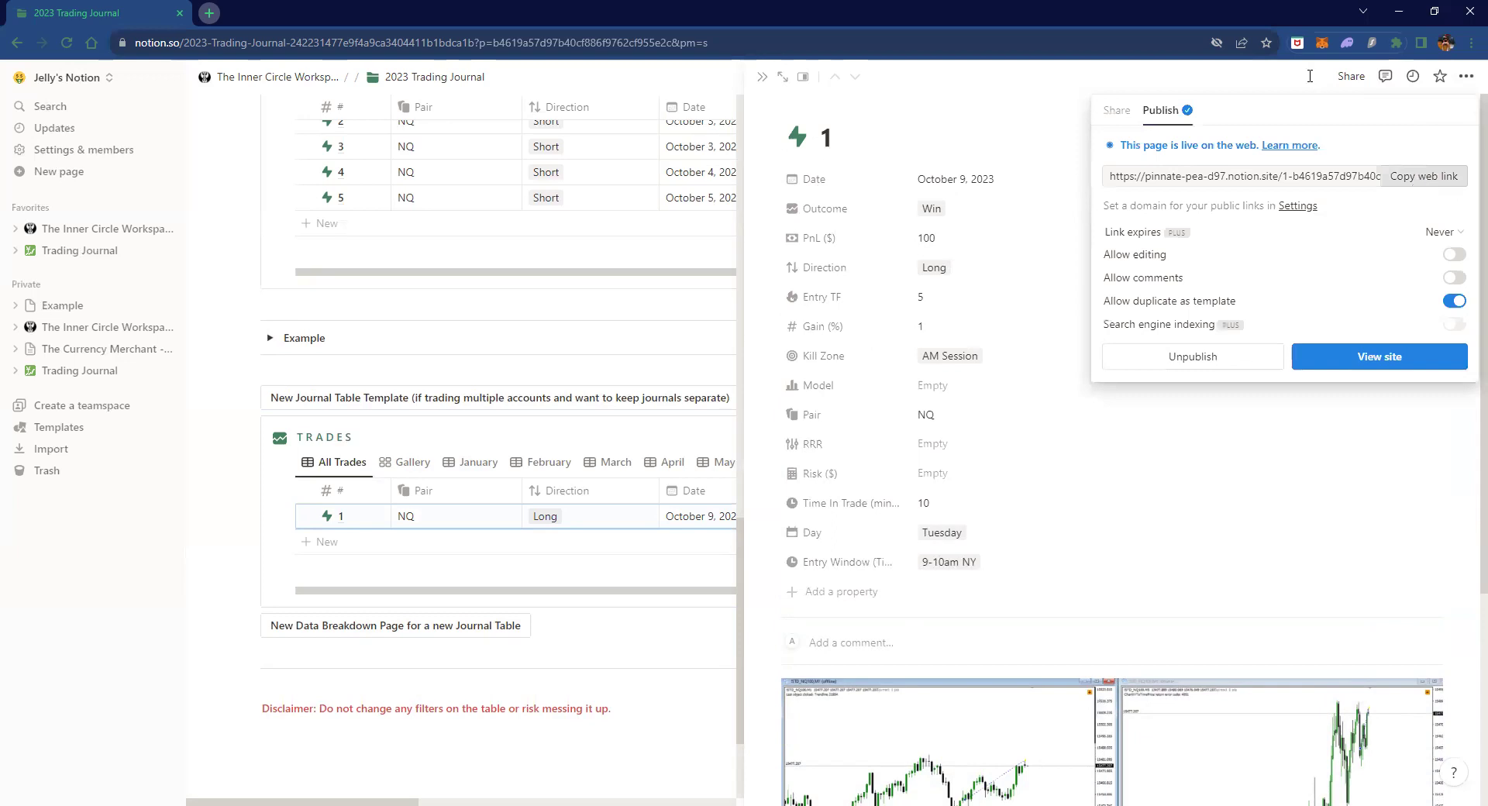
click(1341, 80)
click(669, 301)
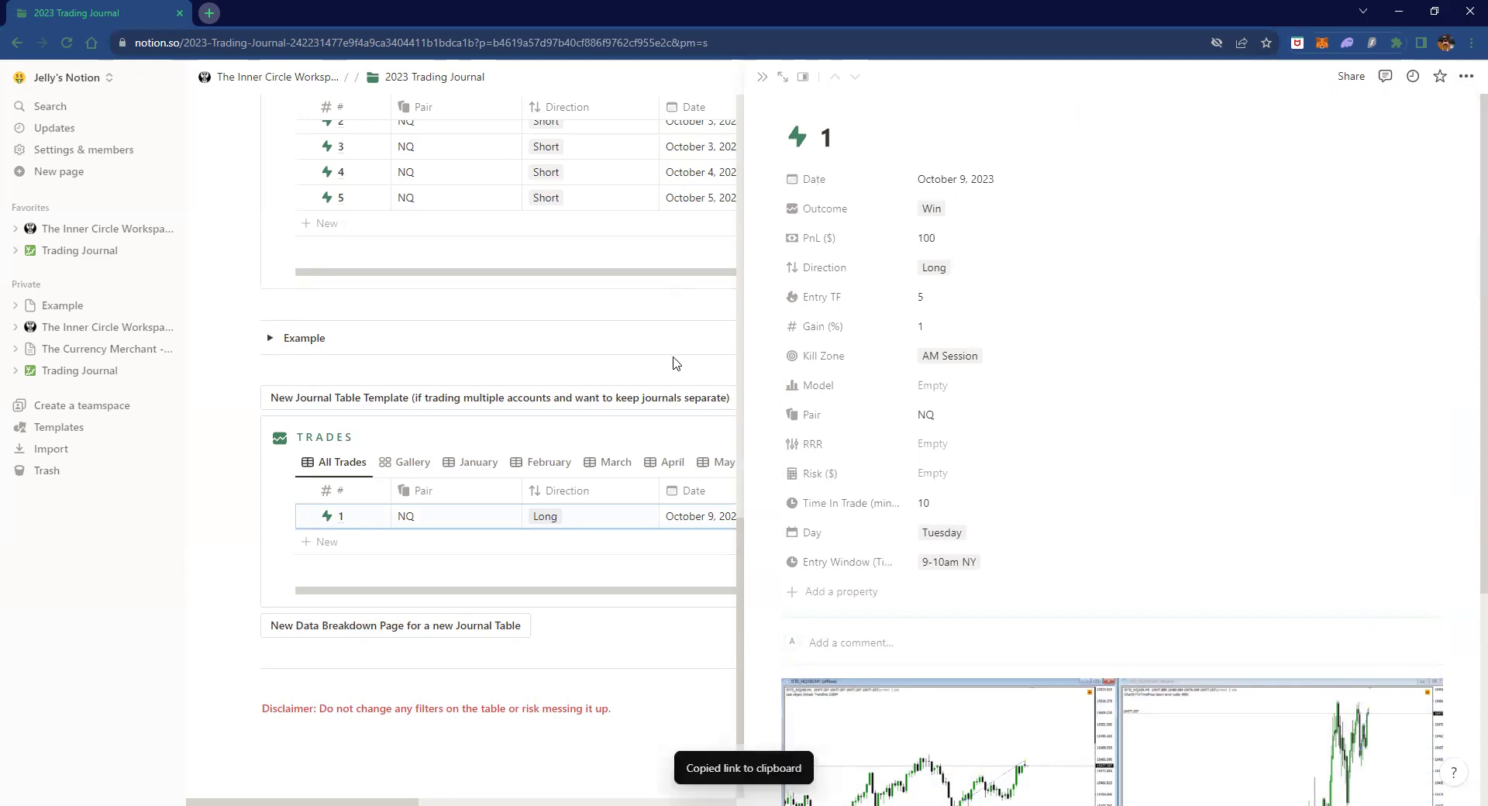
key(Escape)
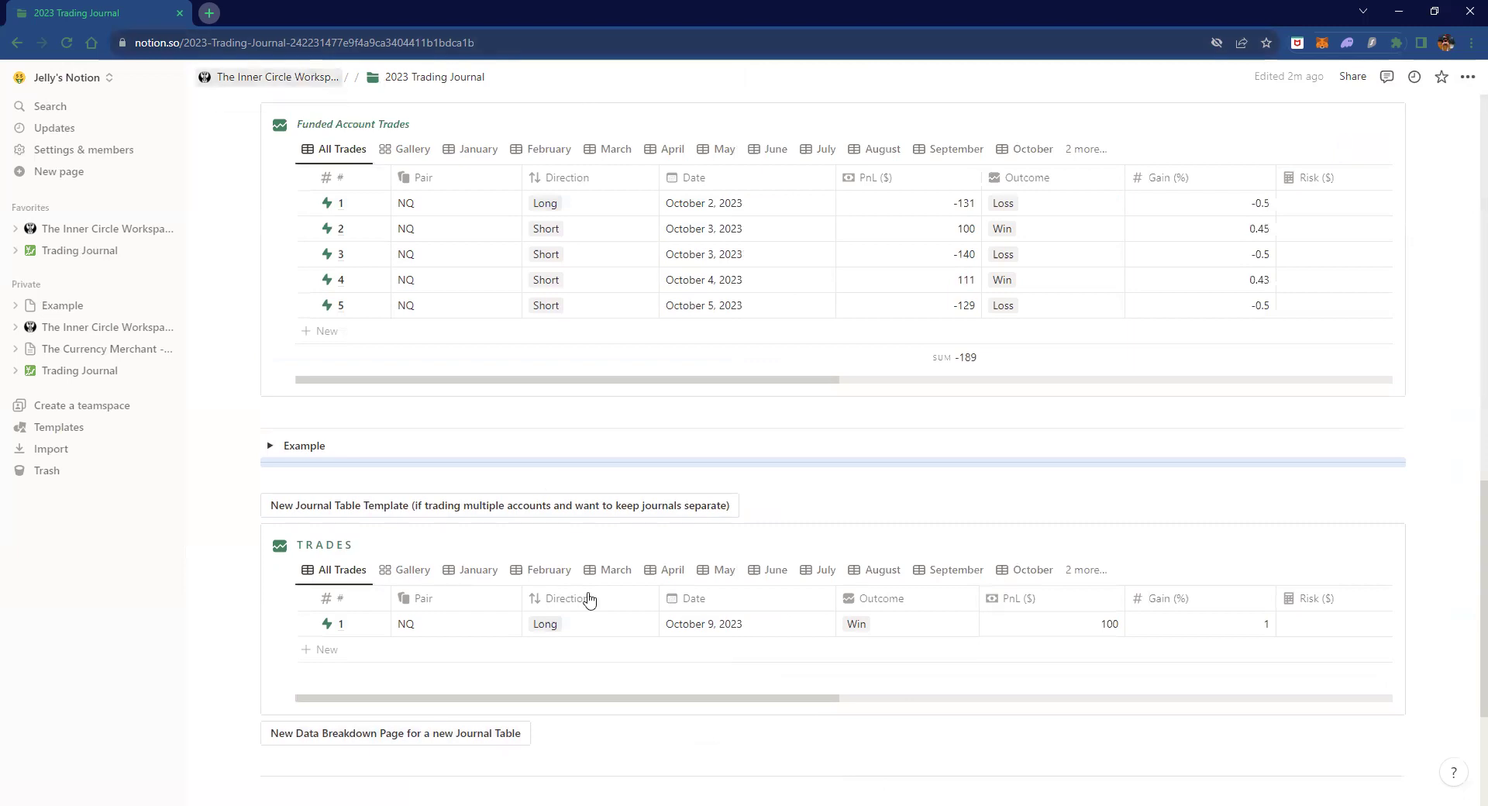
- View the new Trades table in its Gallery and All Trades views, and open the table's block actions
scroll(589, 598, down, 1)
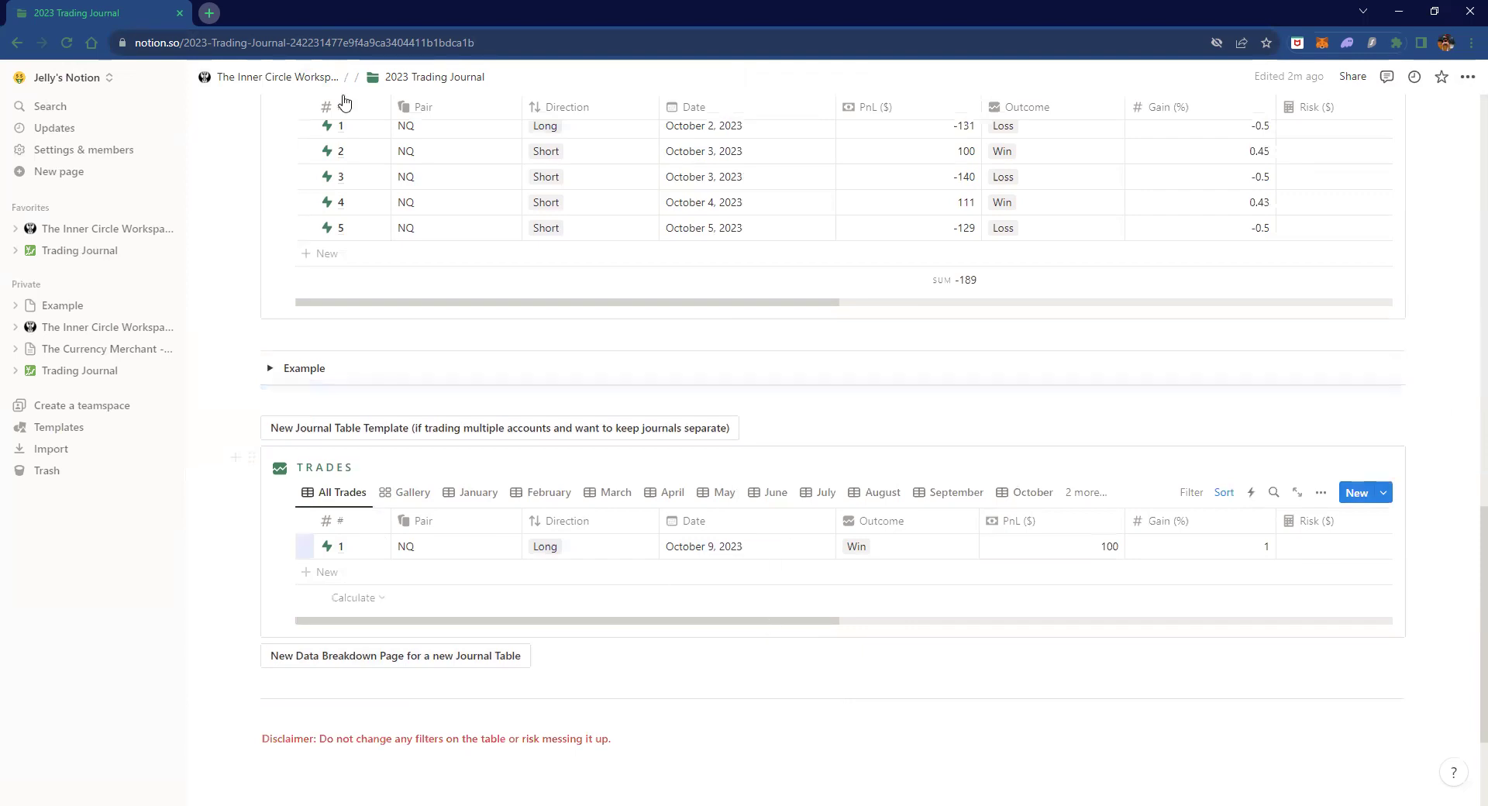
key(Escape)
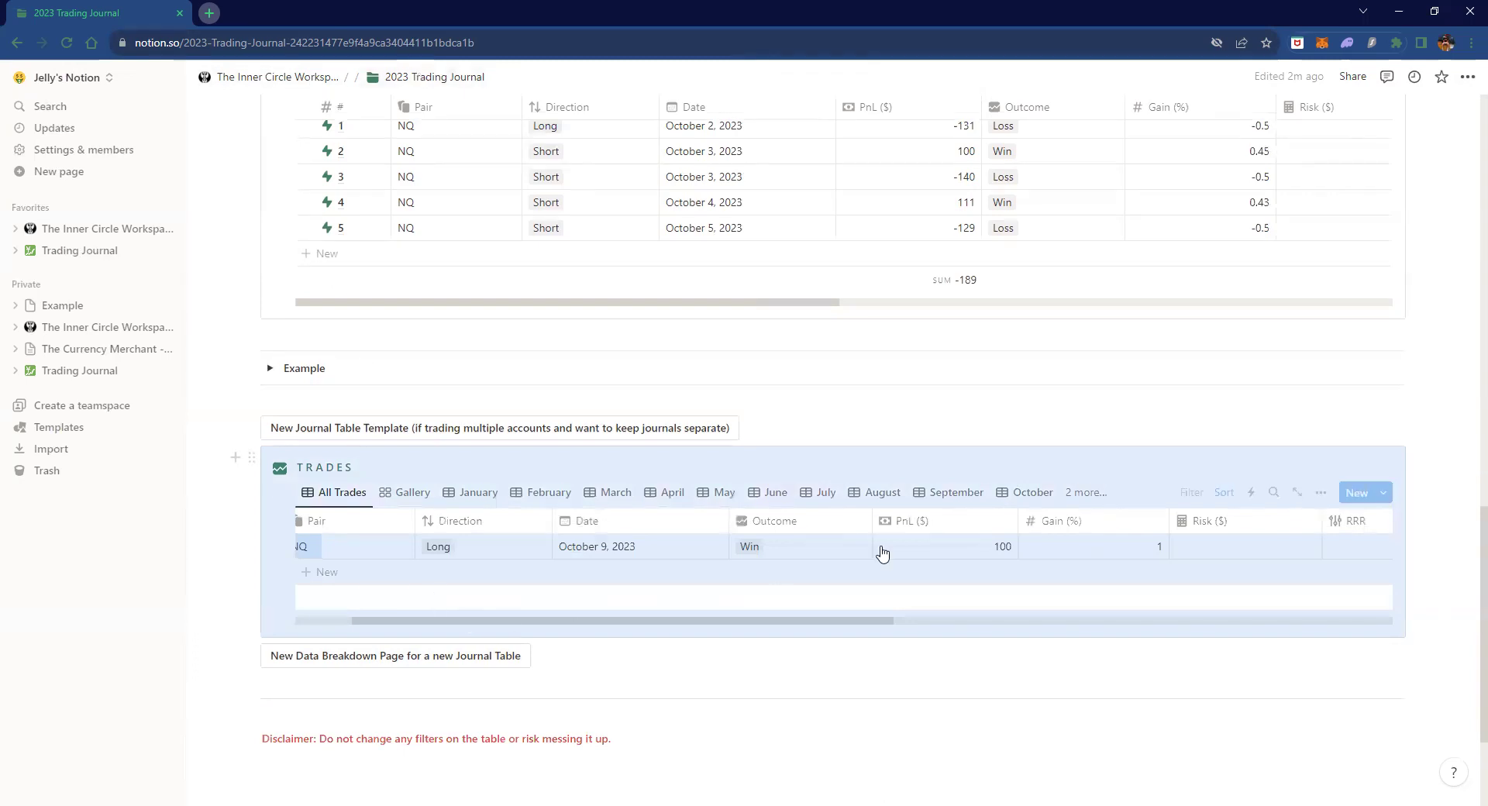
click(411, 500)
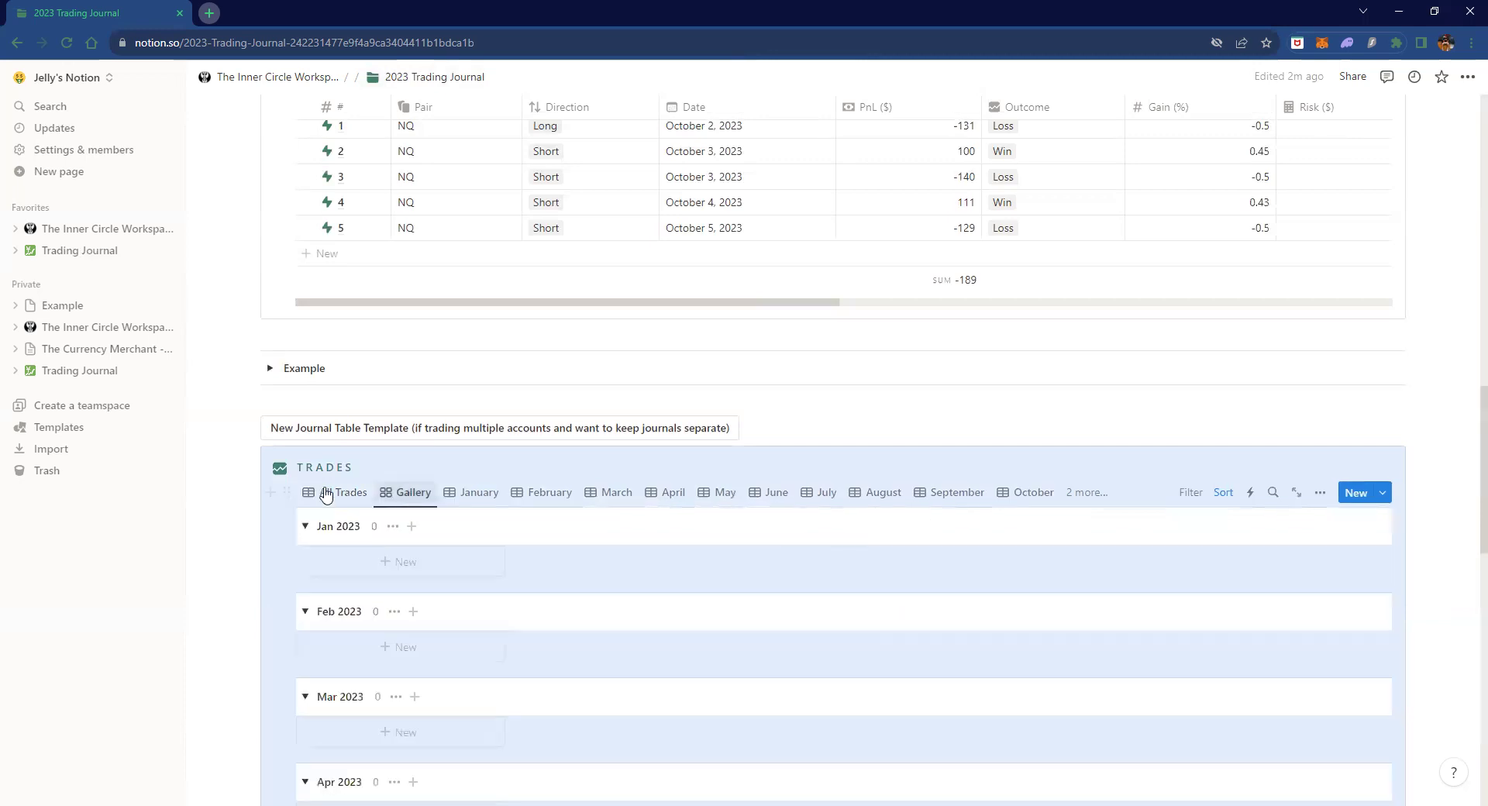
scroll(448, 491, up, 3)
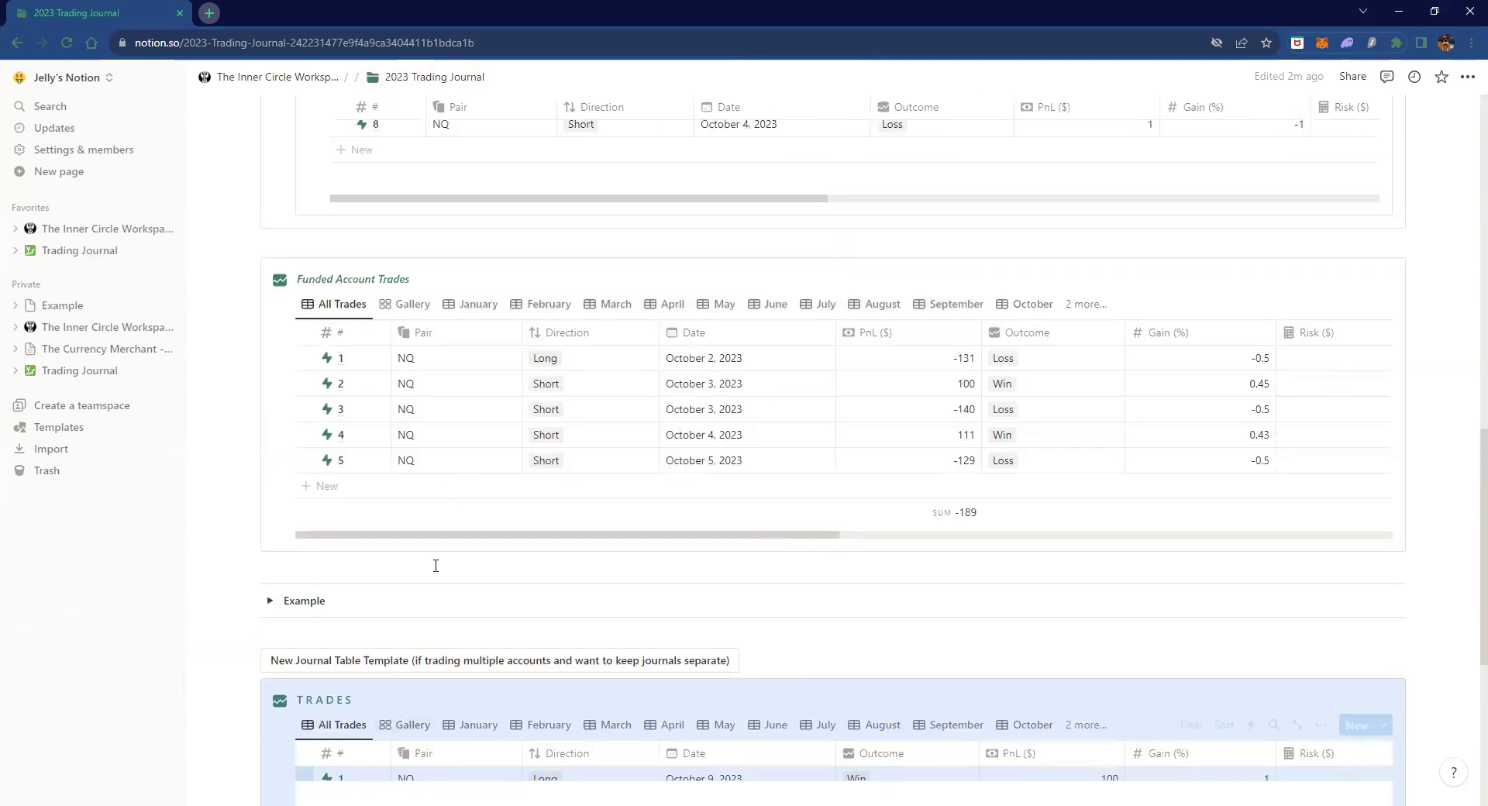
scroll(435, 565, down, 2)
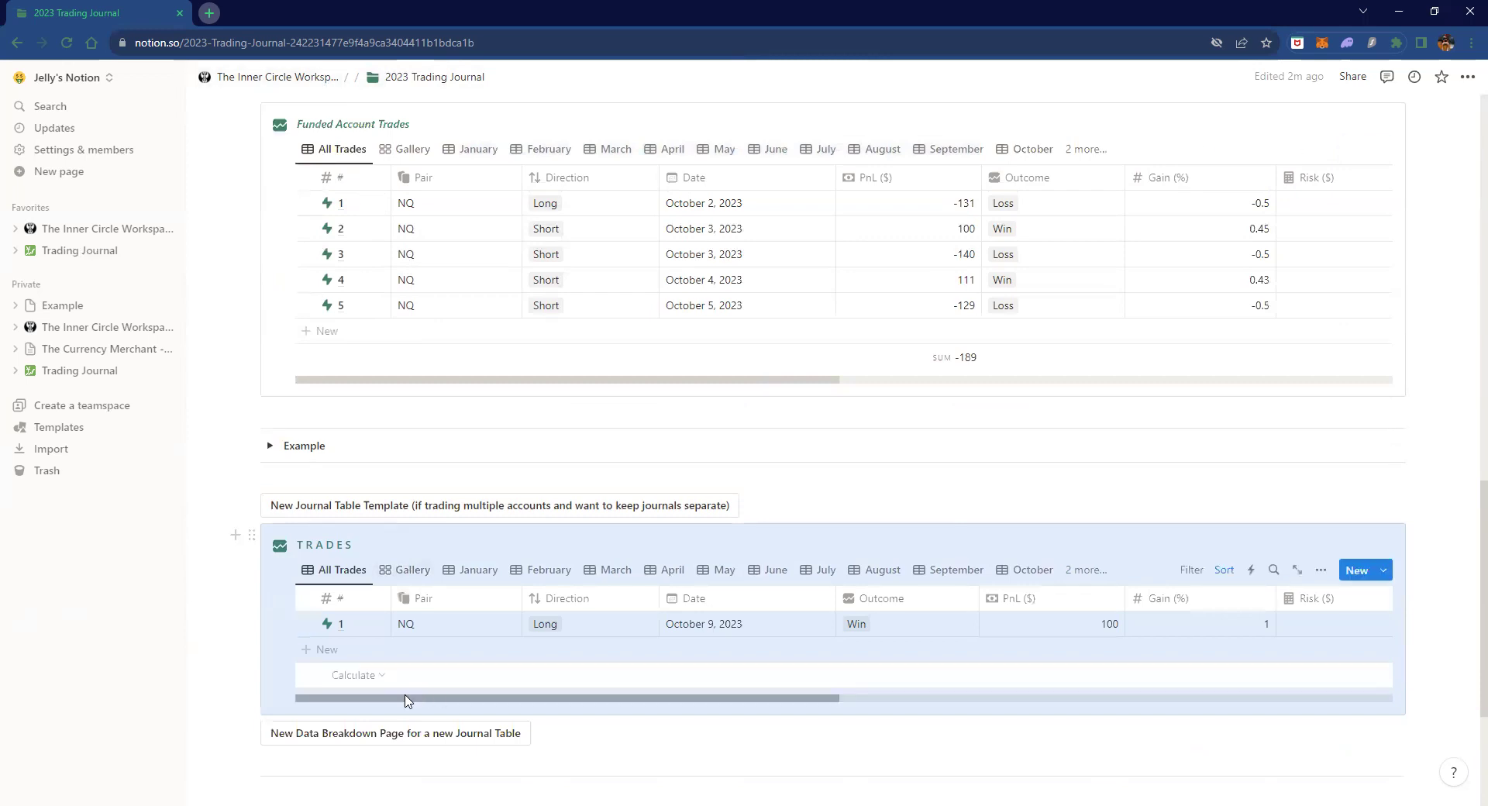
click(252, 535)
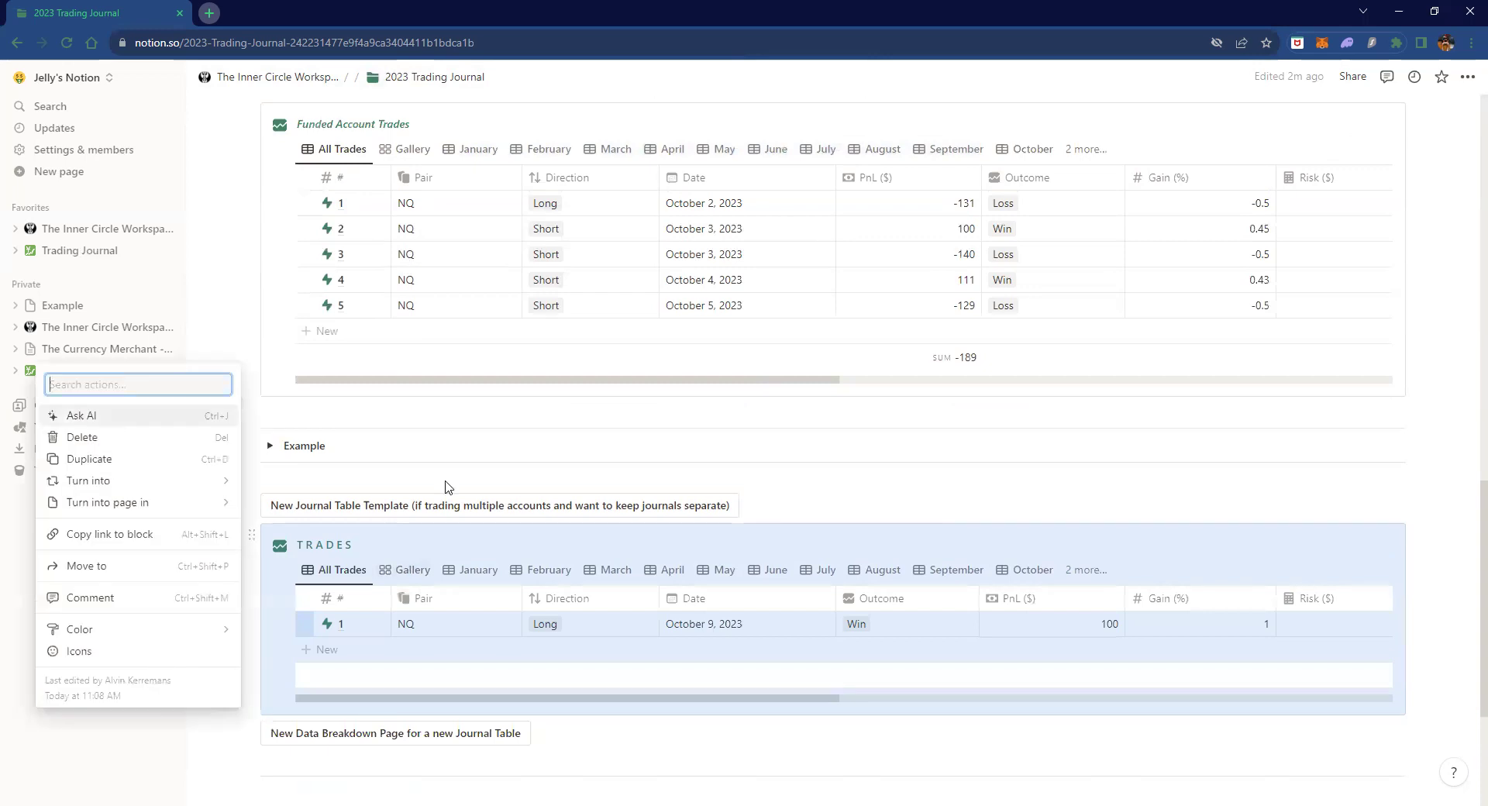
- Return to The Inner Circle Workspace home page and look over its clocks and Journals section
click(283, 70)
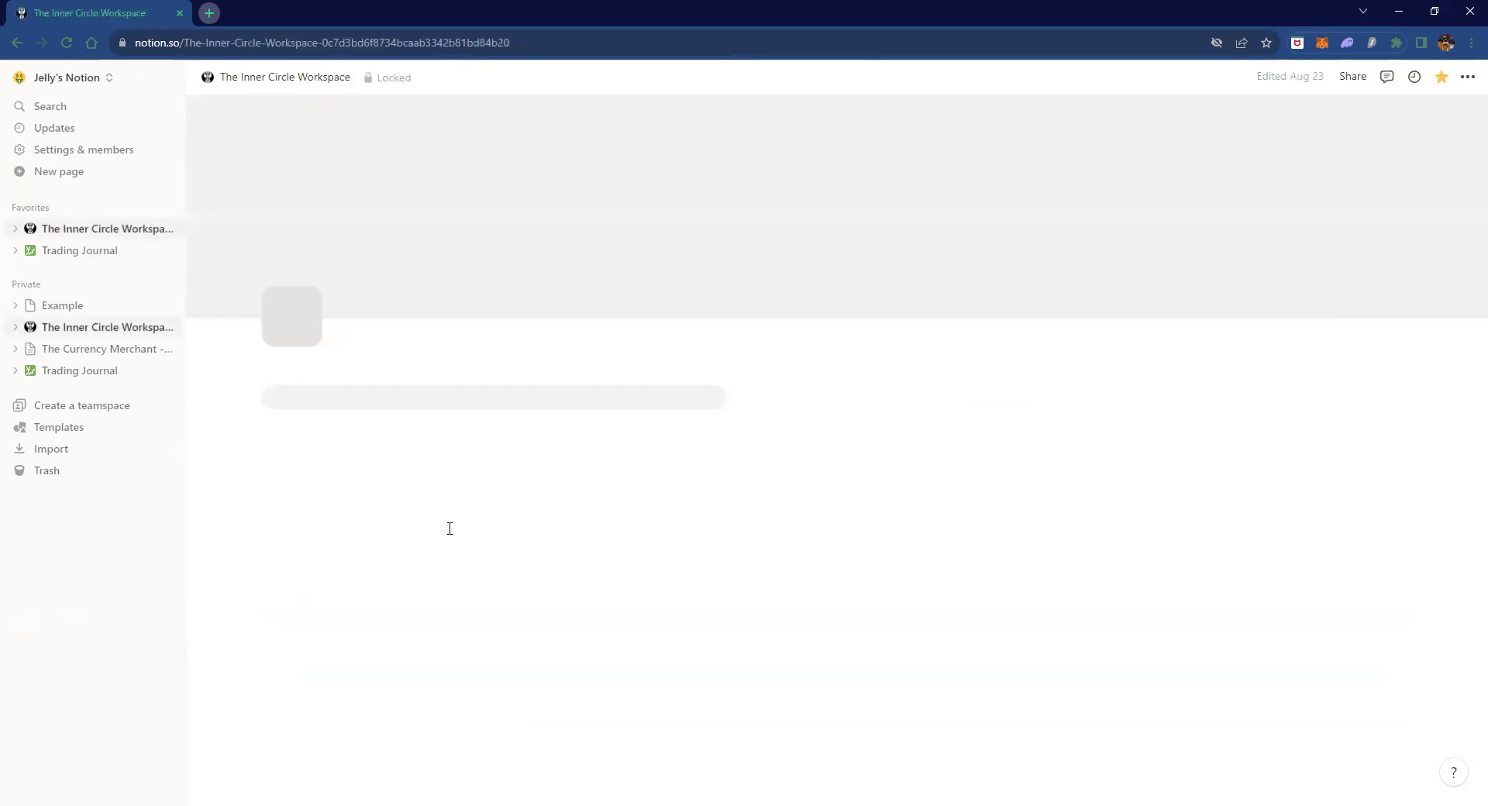
scroll(403, 457, down, 2)
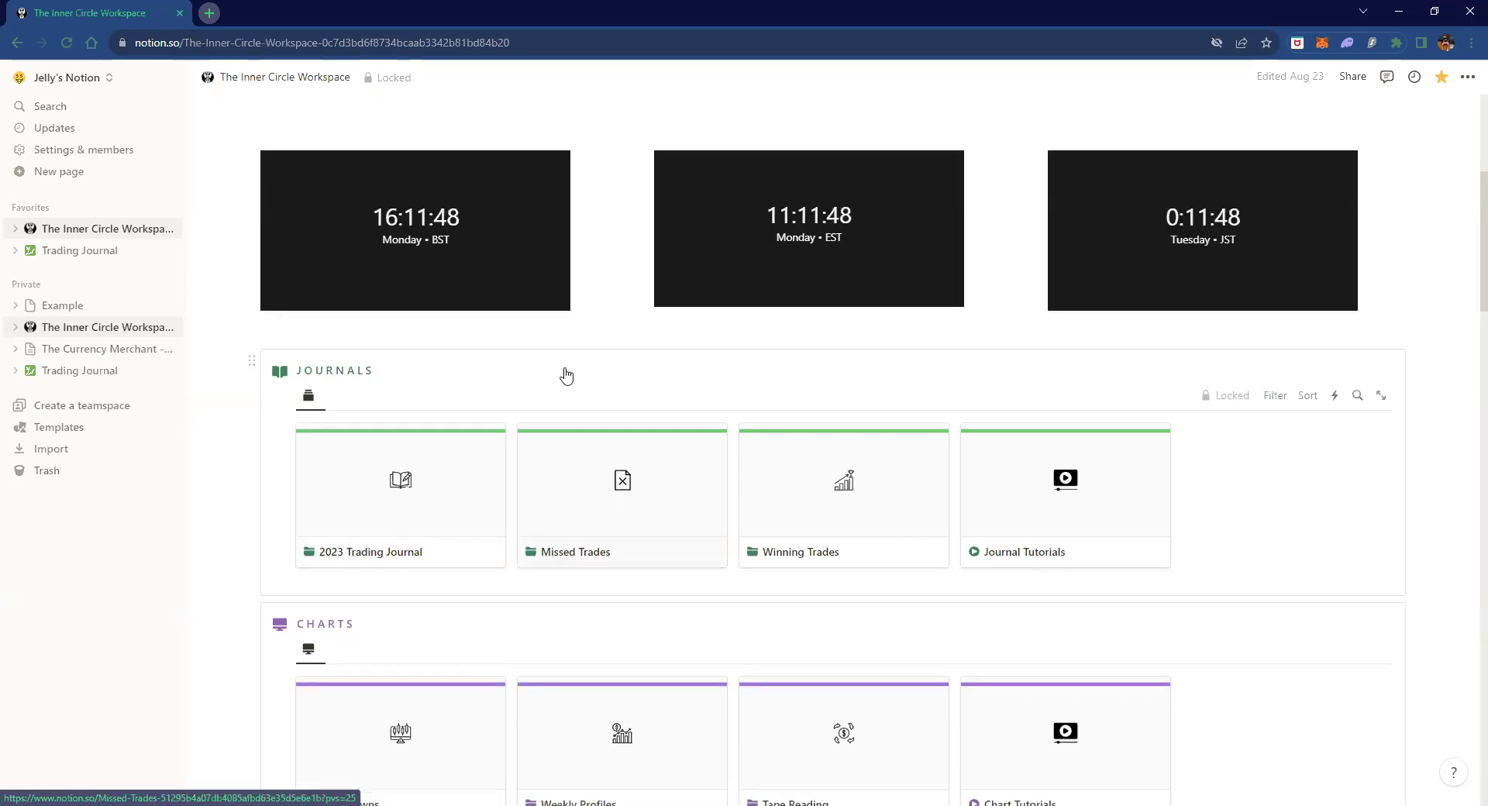
scroll(566, 376, down, 2)
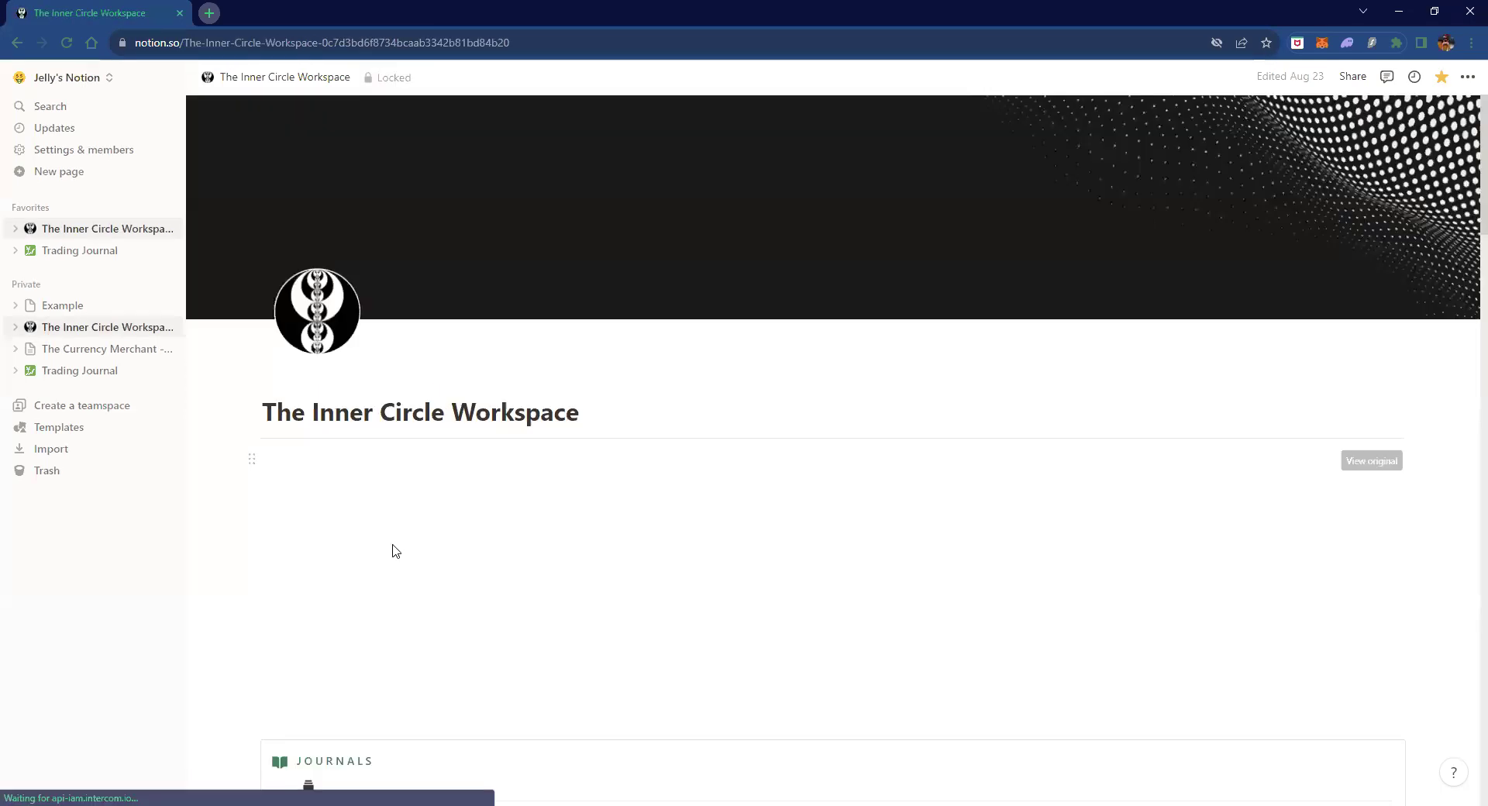
scroll(392, 551, down, 3)
scroll(365, 621, down, 2)
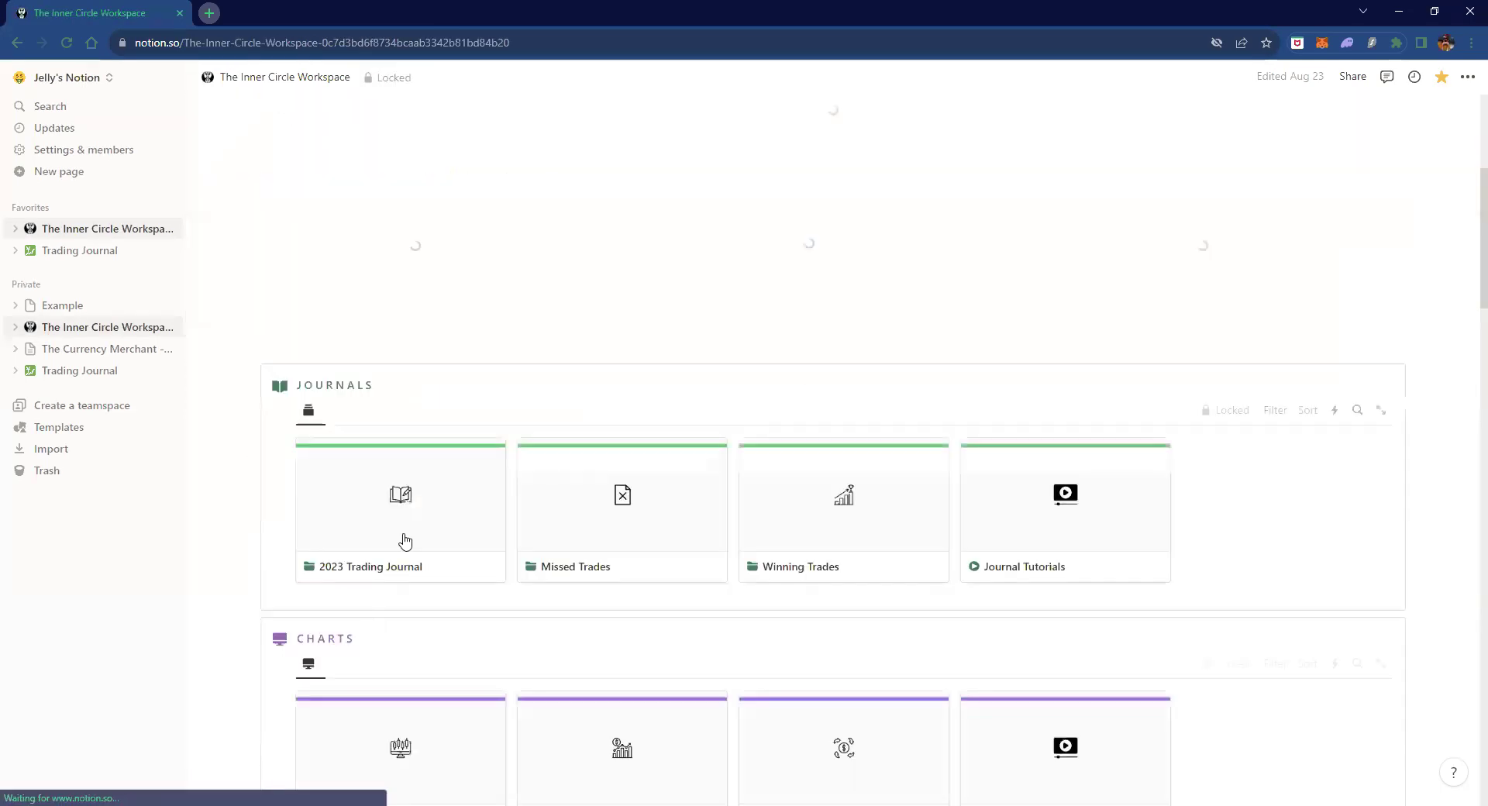
scroll(652, 551, down, 1)
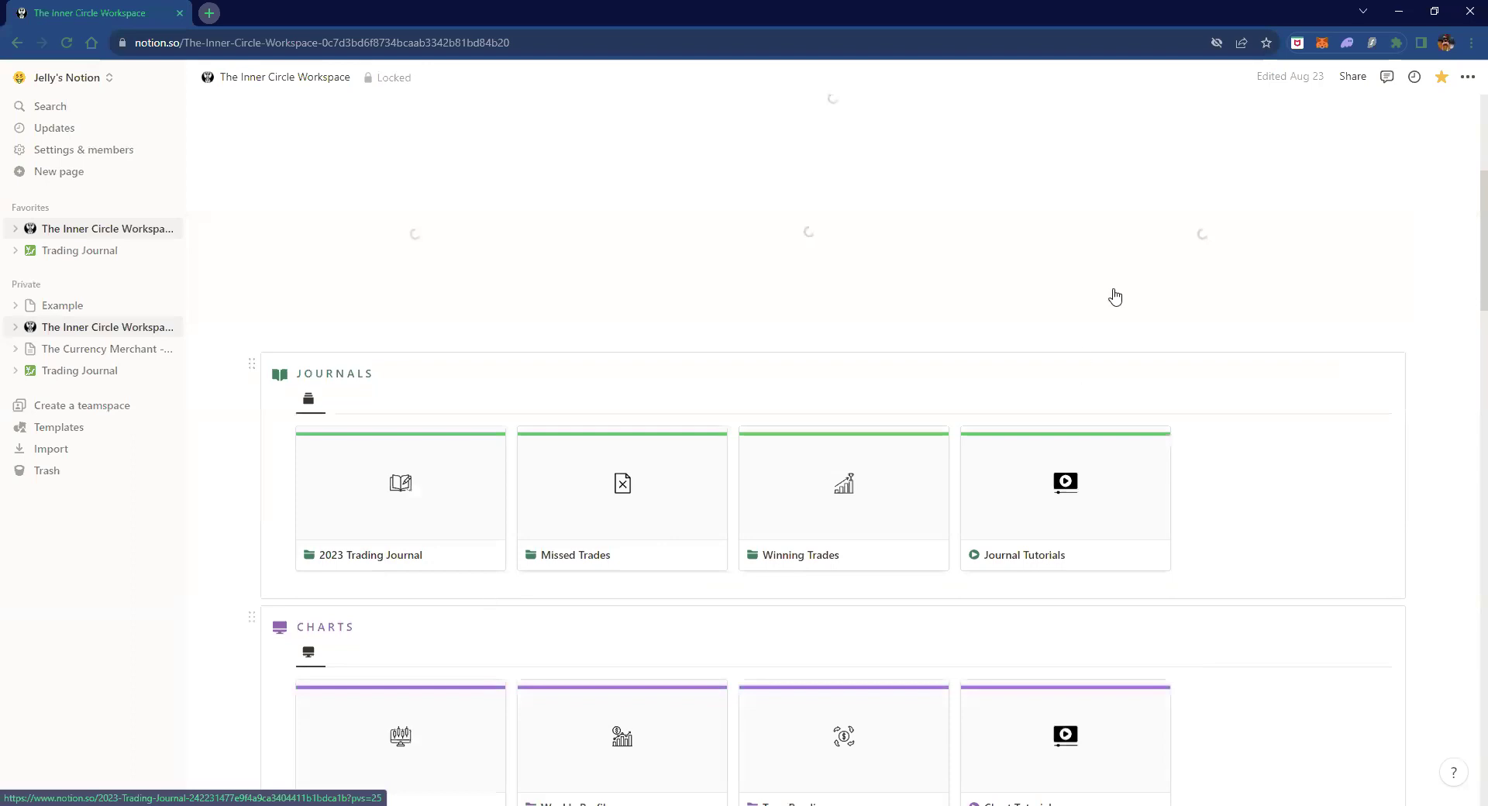
- Open Journal Tutorials and look through the Journal, Missed Trades and Winning Trades videos
scroll(1115, 297, down, 3)
click(1076, 291)
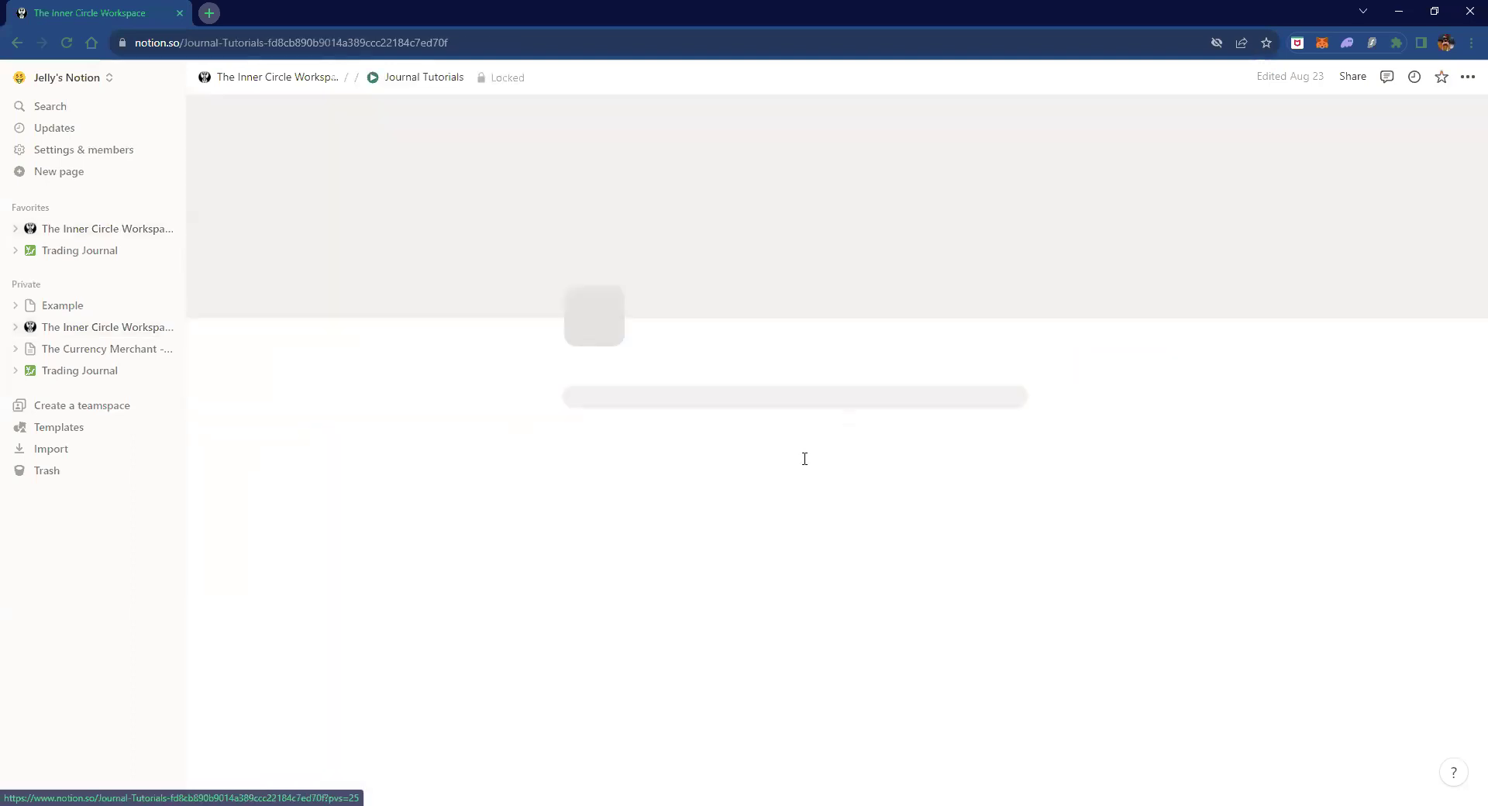
scroll(775, 465, down, 2)
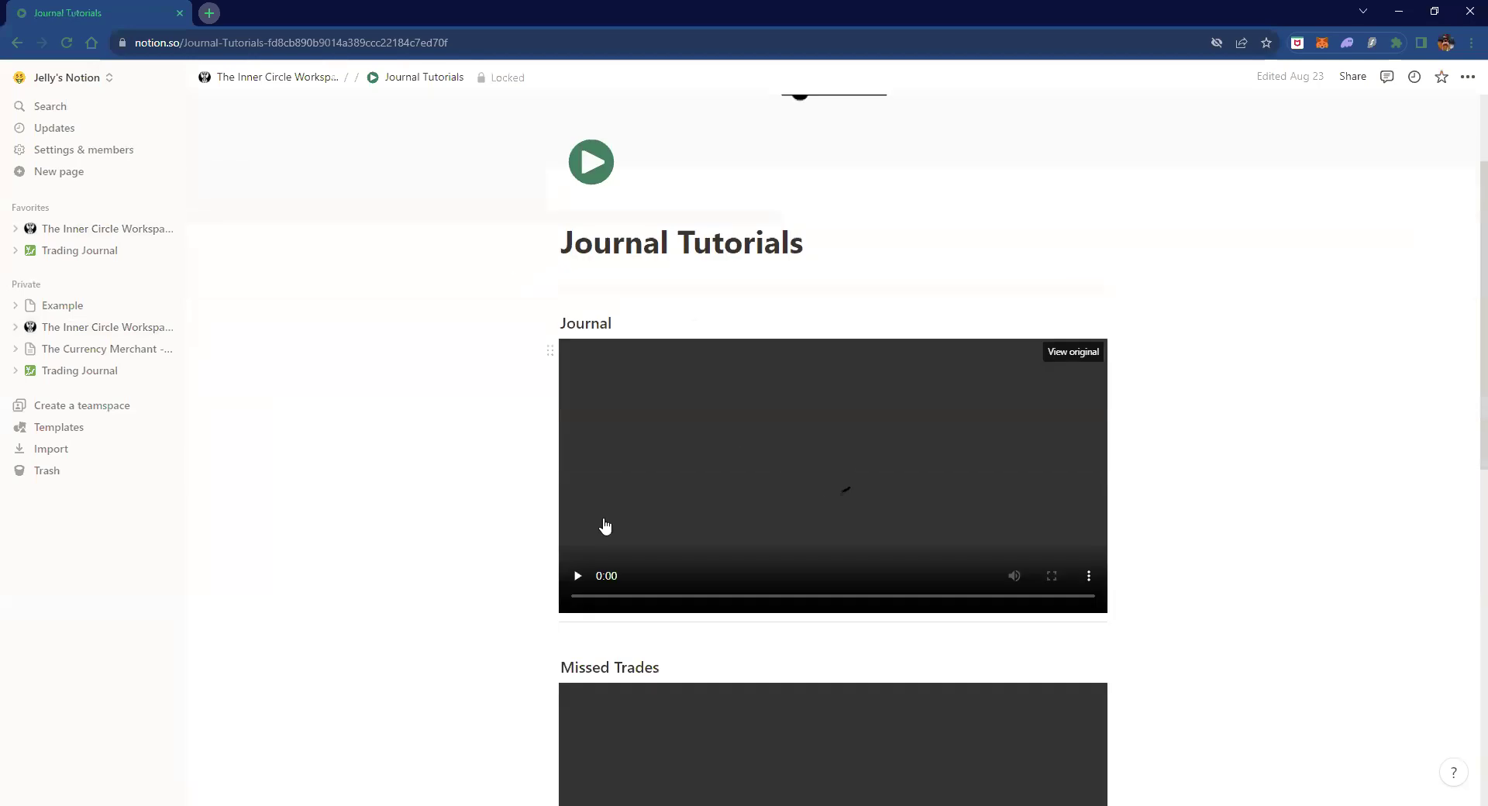
scroll(721, 425, down, 3)
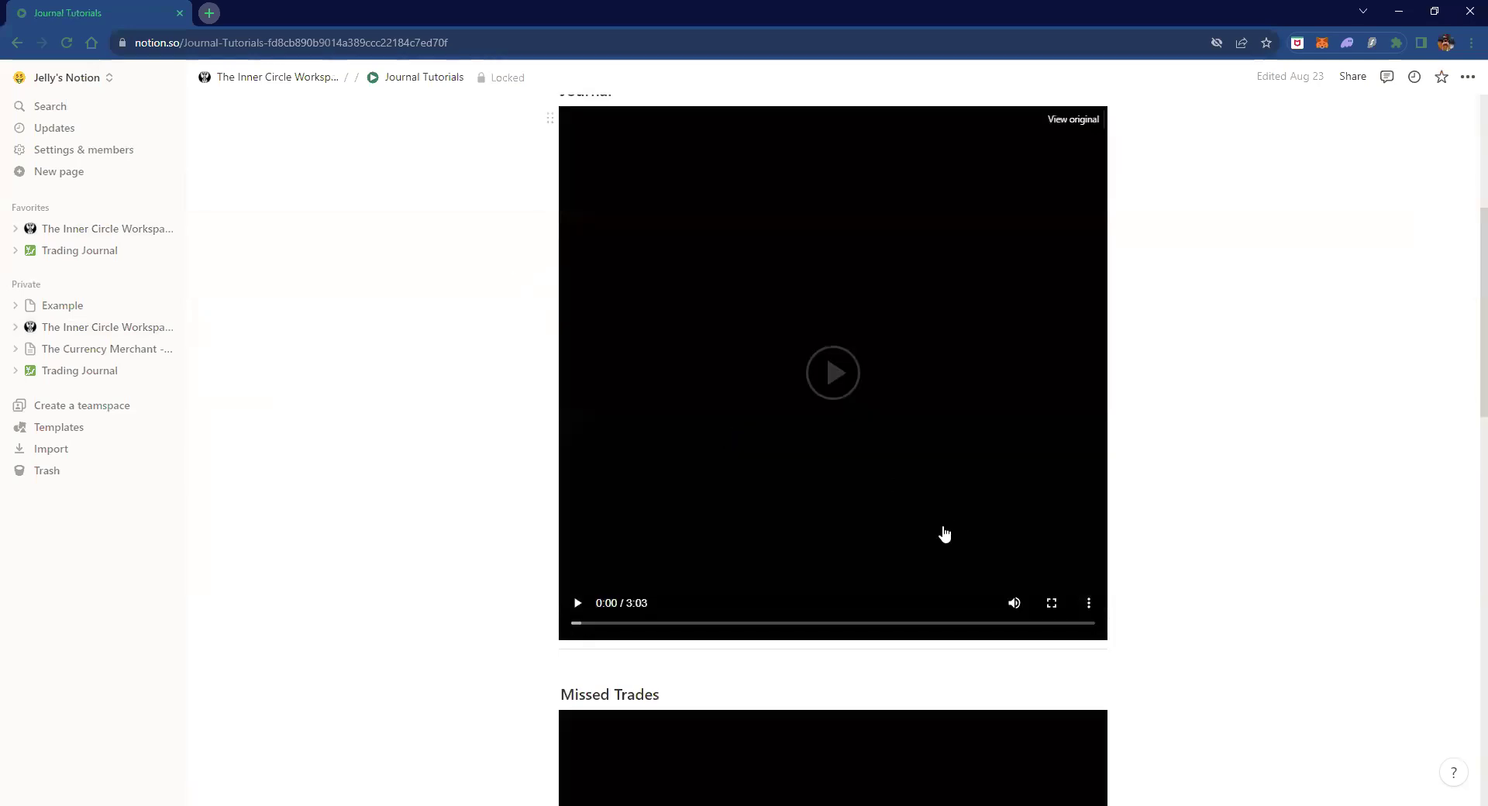
scroll(944, 534, down, 2)
scroll(519, 346, up, 3)
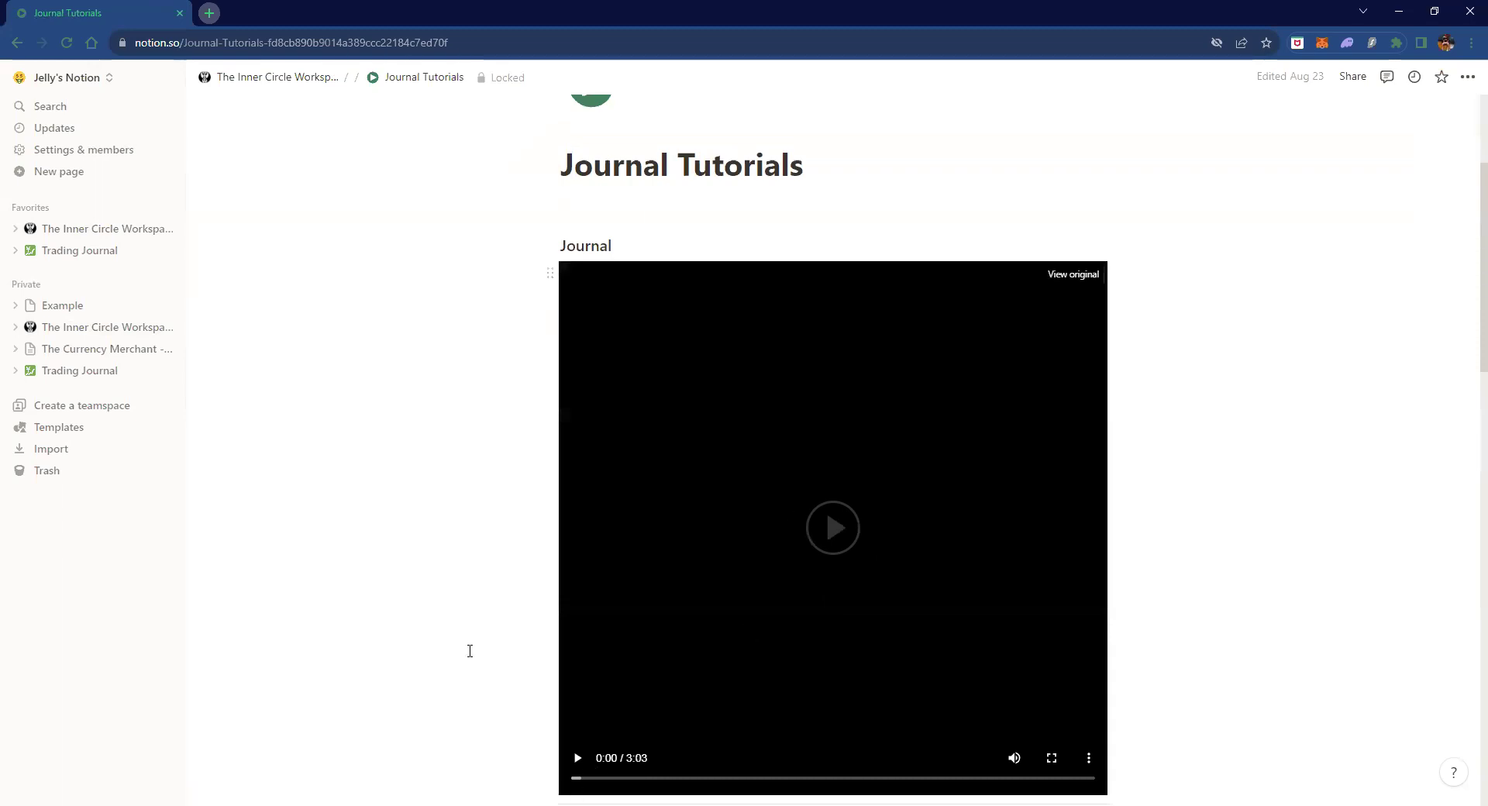
scroll(468, 650, down, 3)
scroll(643, 630, up, 3)
scroll(646, 628, down, 3)
scroll(747, 594, down, 5)
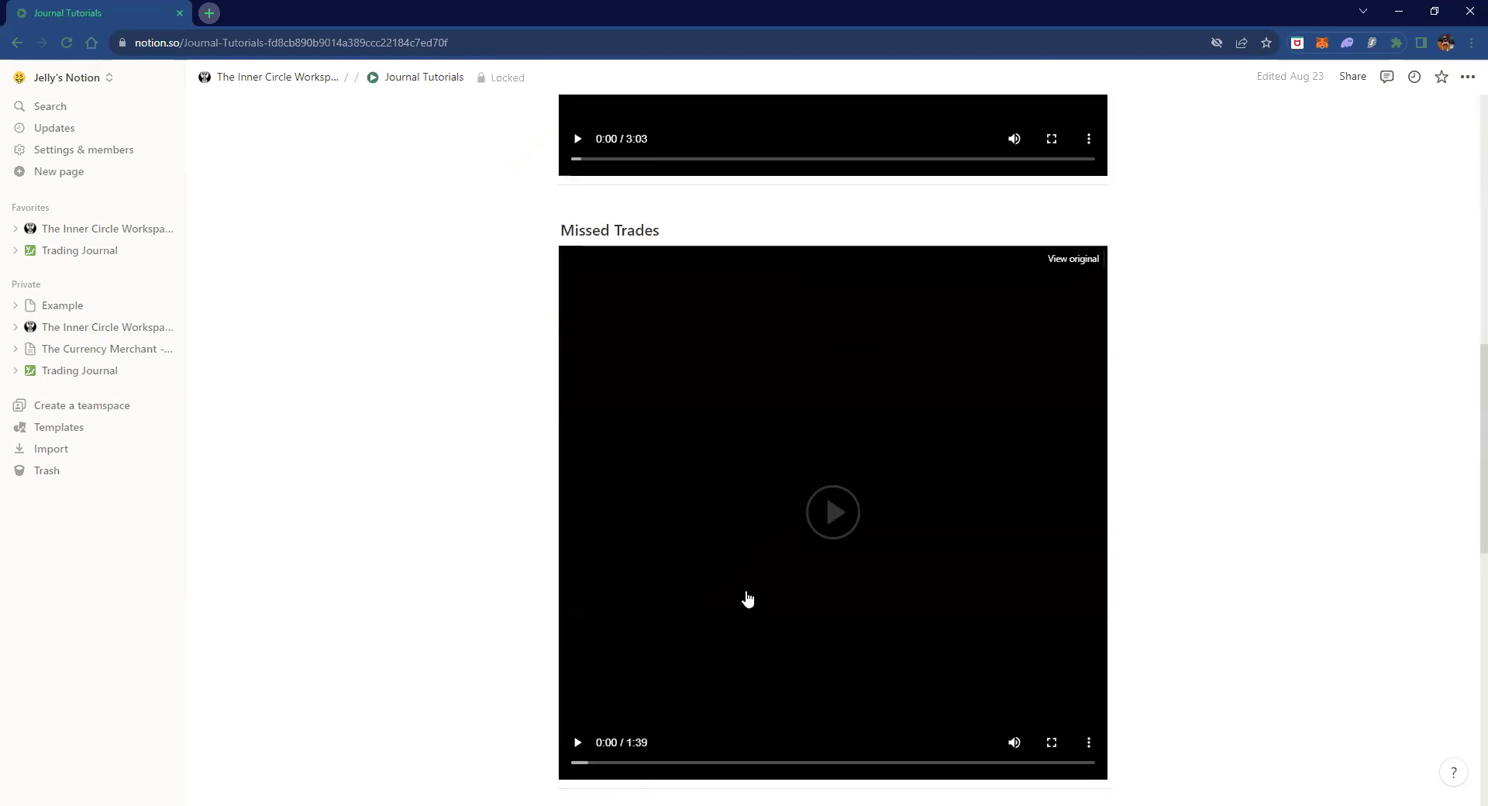
scroll(644, 737, down, 3)
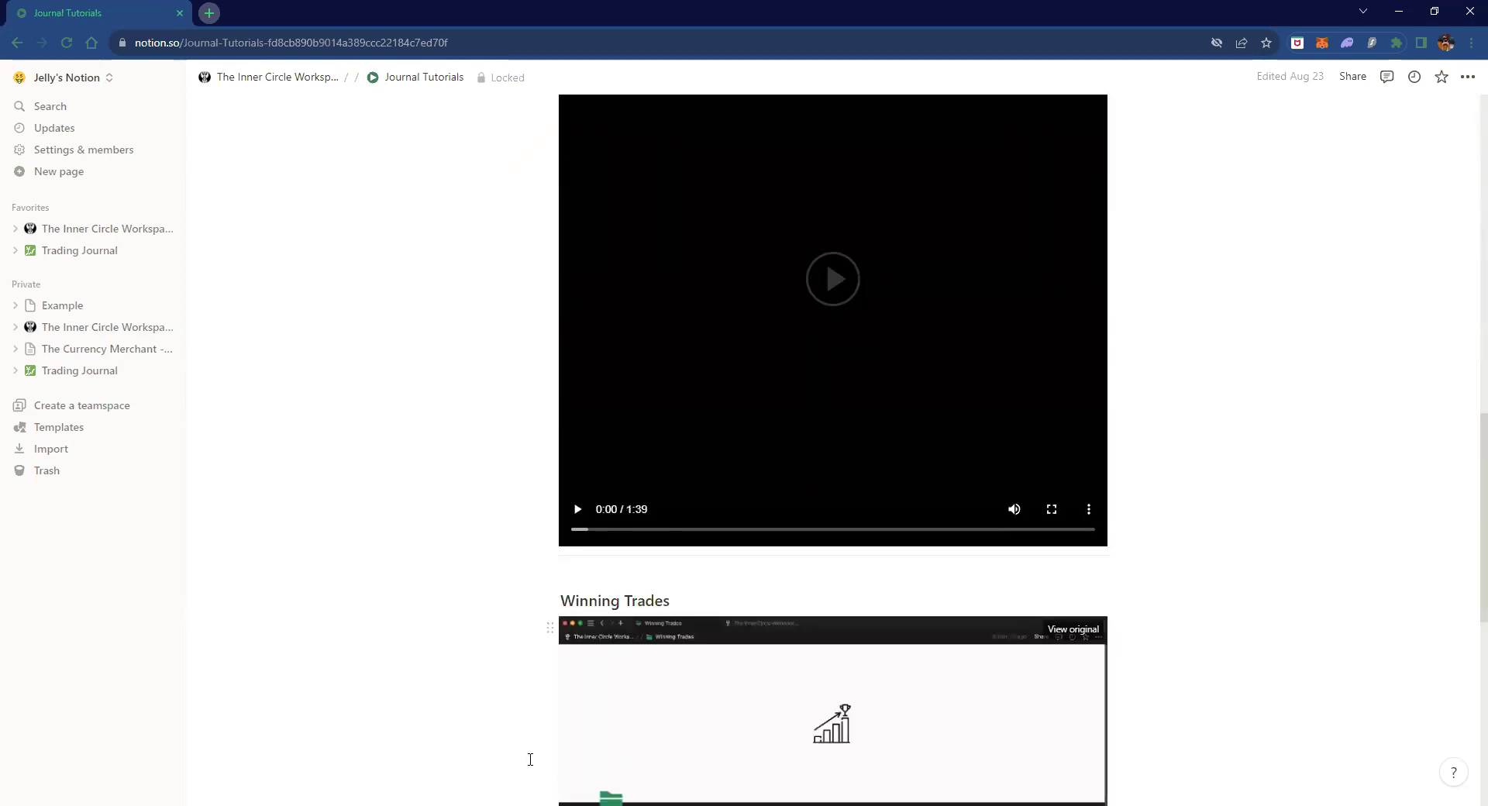
scroll(631, 630, down, 6)
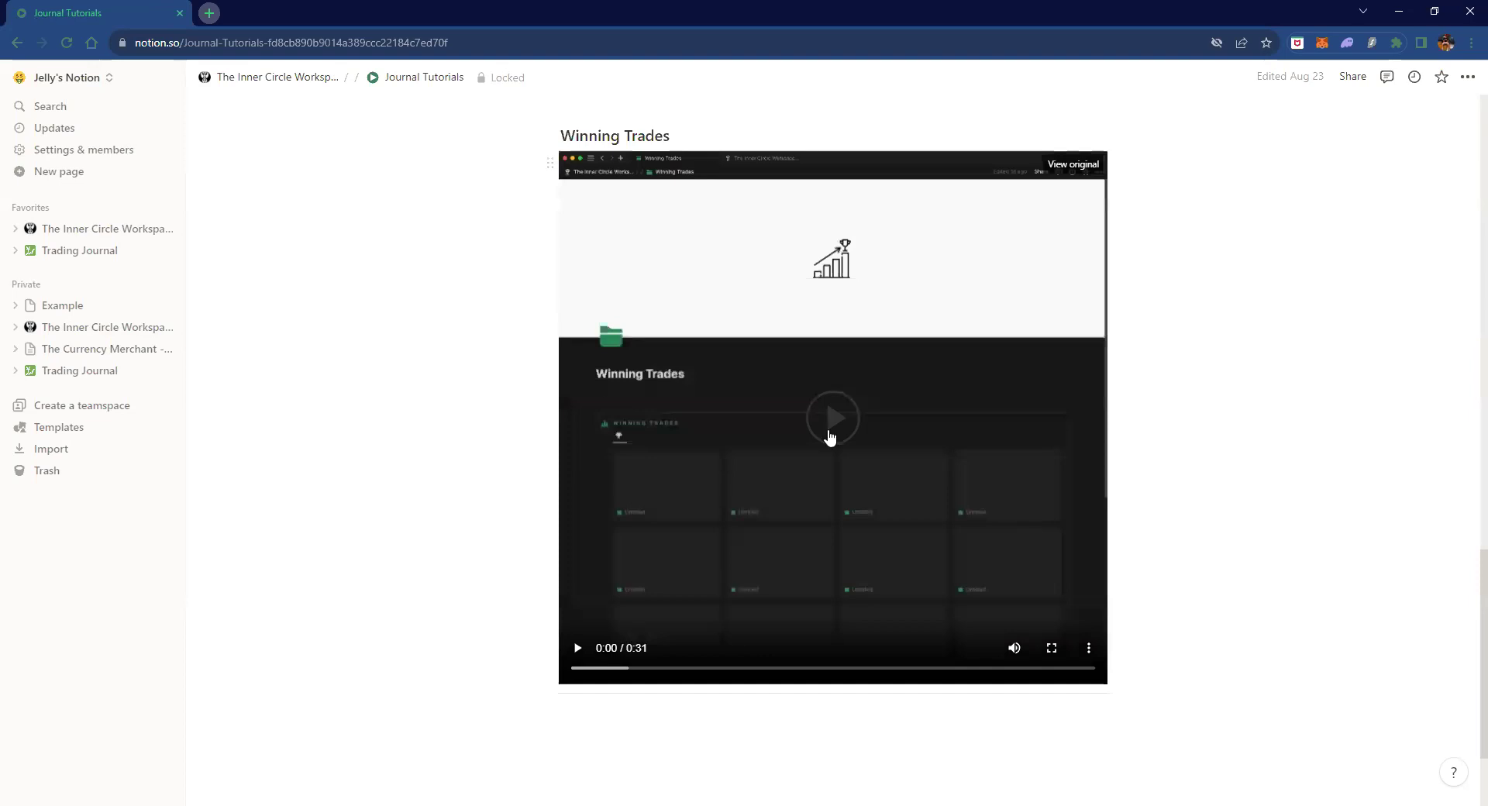
- Go back to The Inner Circle Workspace and examine its Charts, Models and Routine sections
click(406, 79)
click(302, 77)
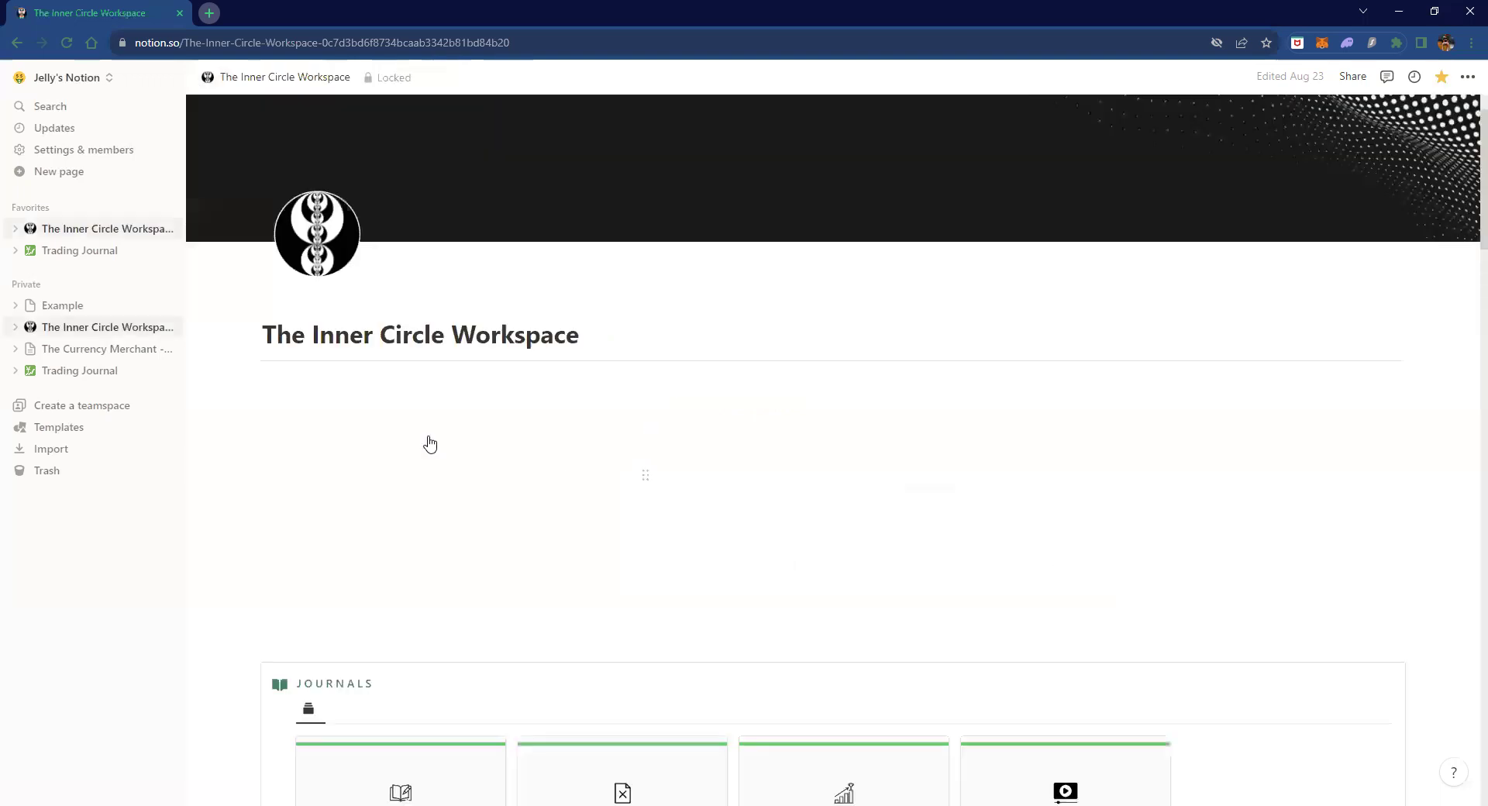
scroll(736, 440, down, 5)
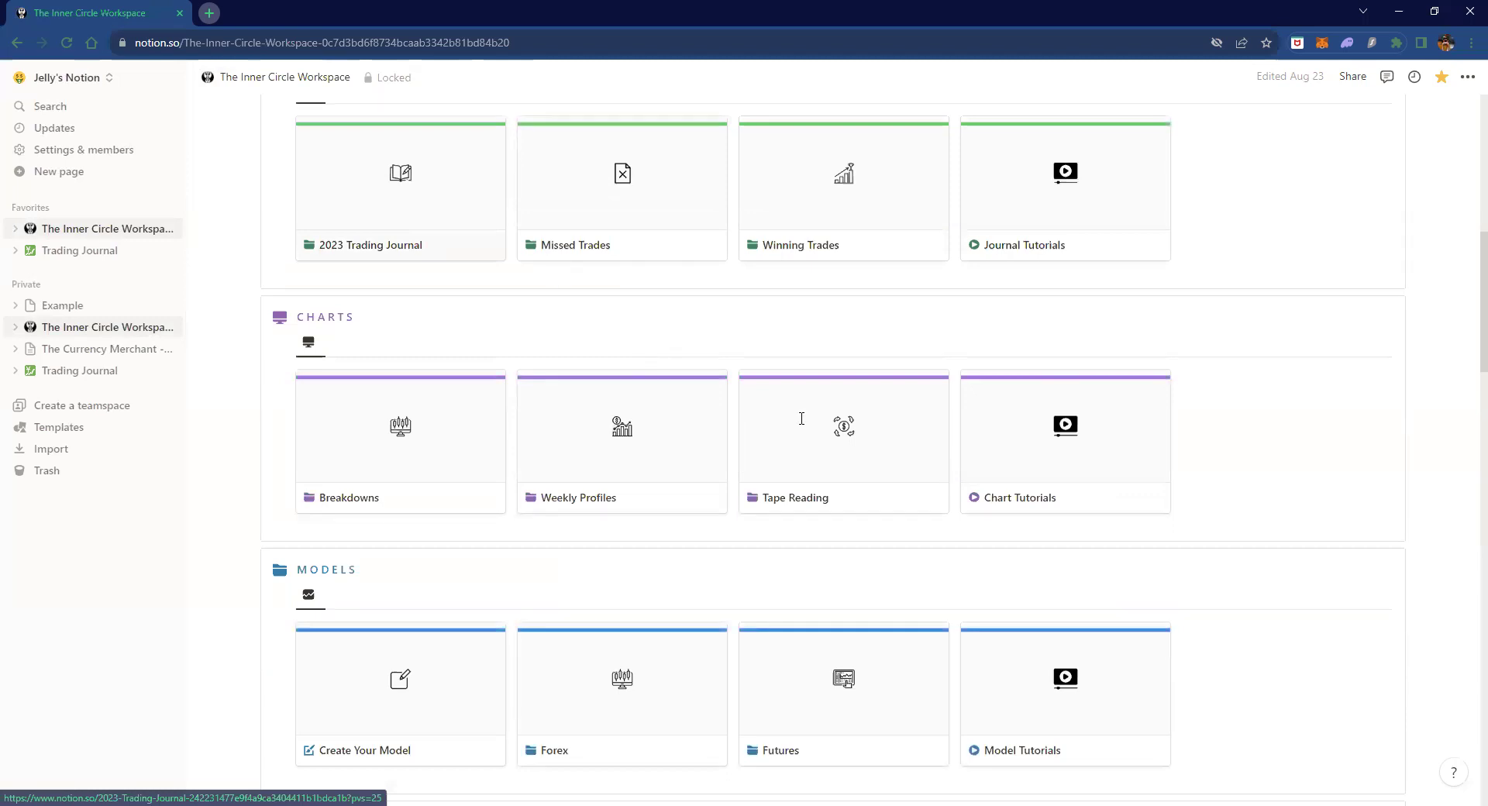
scroll(399, 447, down, 2)
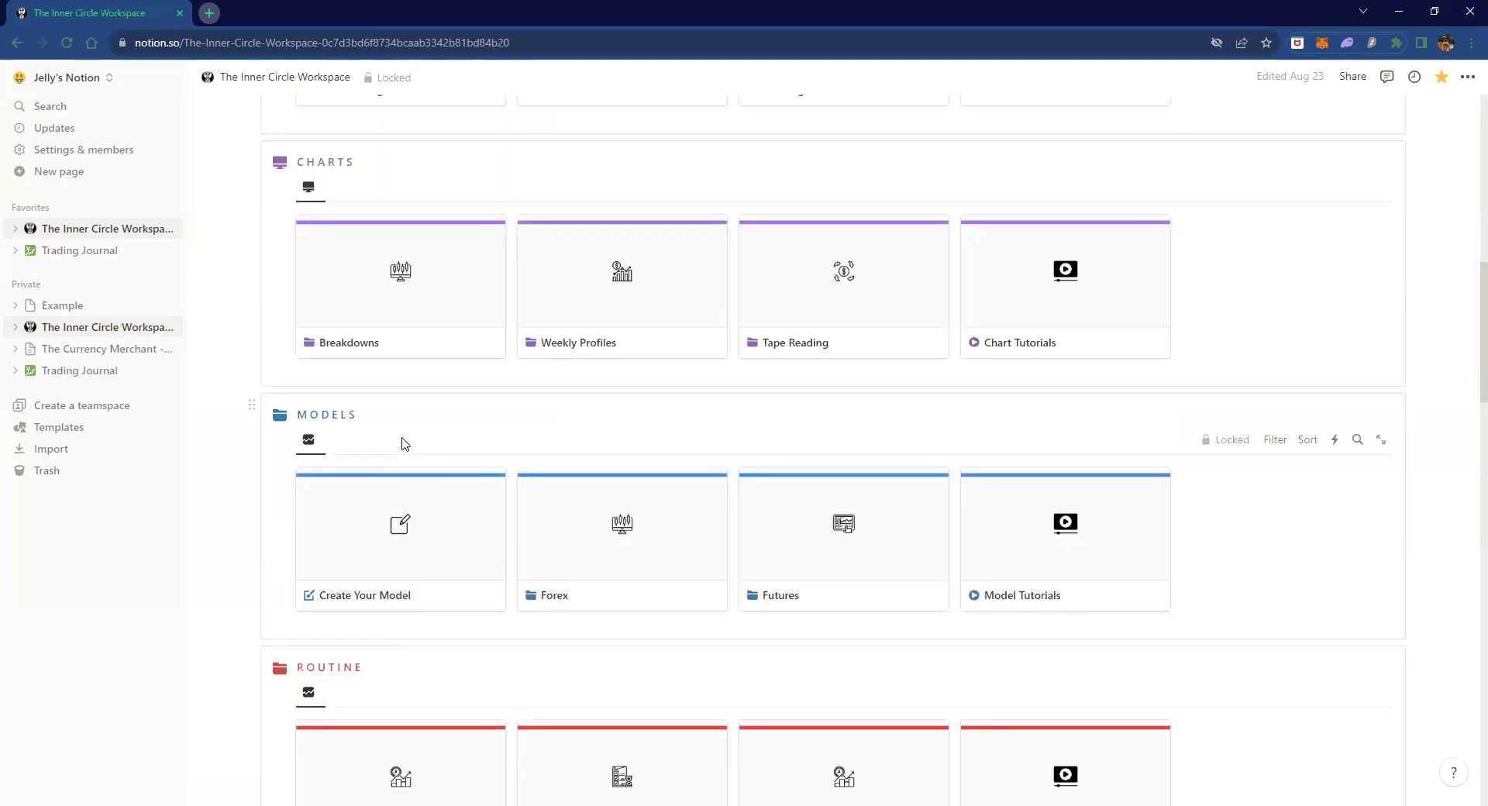
scroll(598, 395, down, 3)
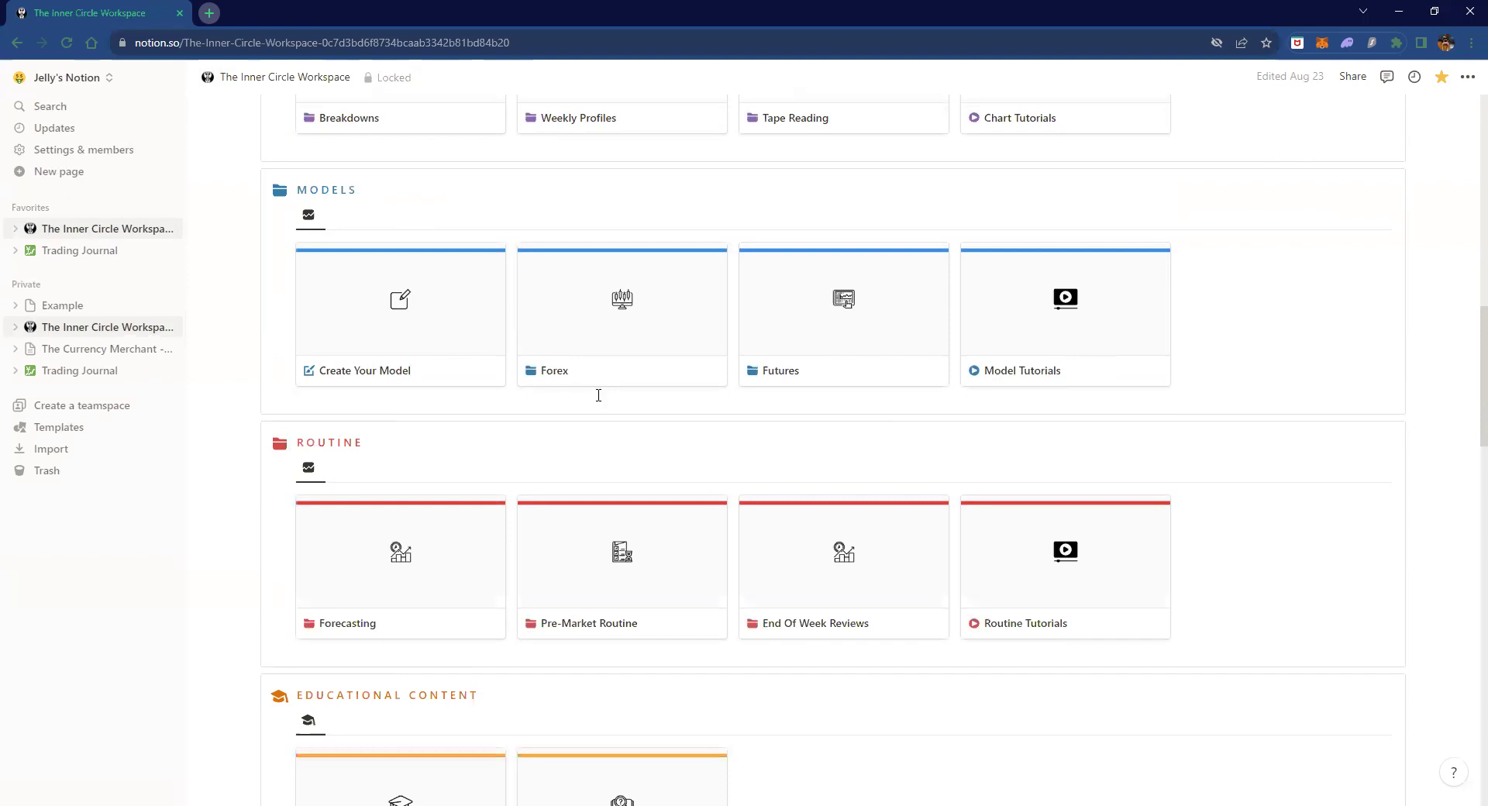
mouse_move(640, 202)
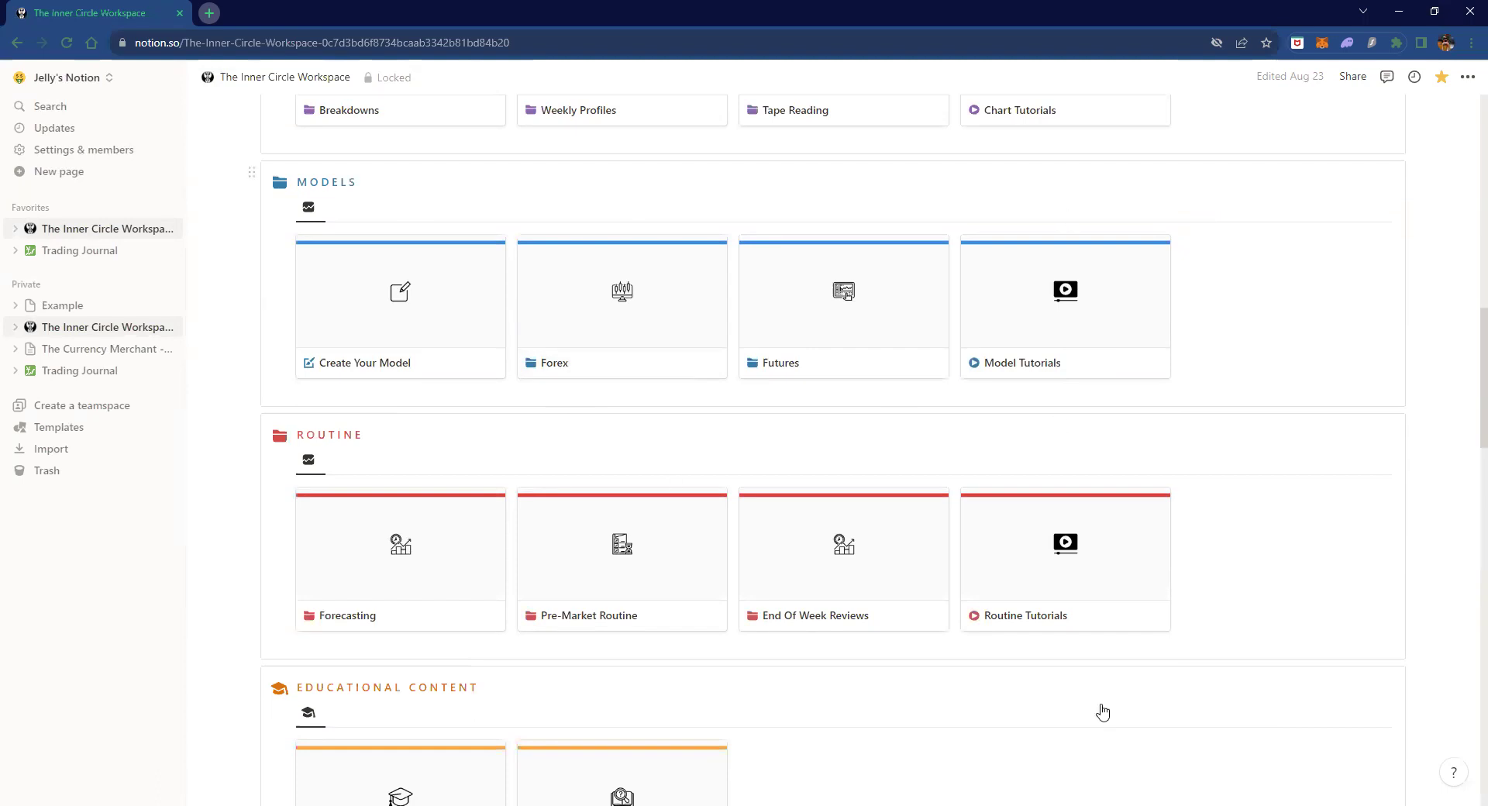
- Open Model Tutorials from the Models section and view its Models video
scroll(1064, 490, up, 2)
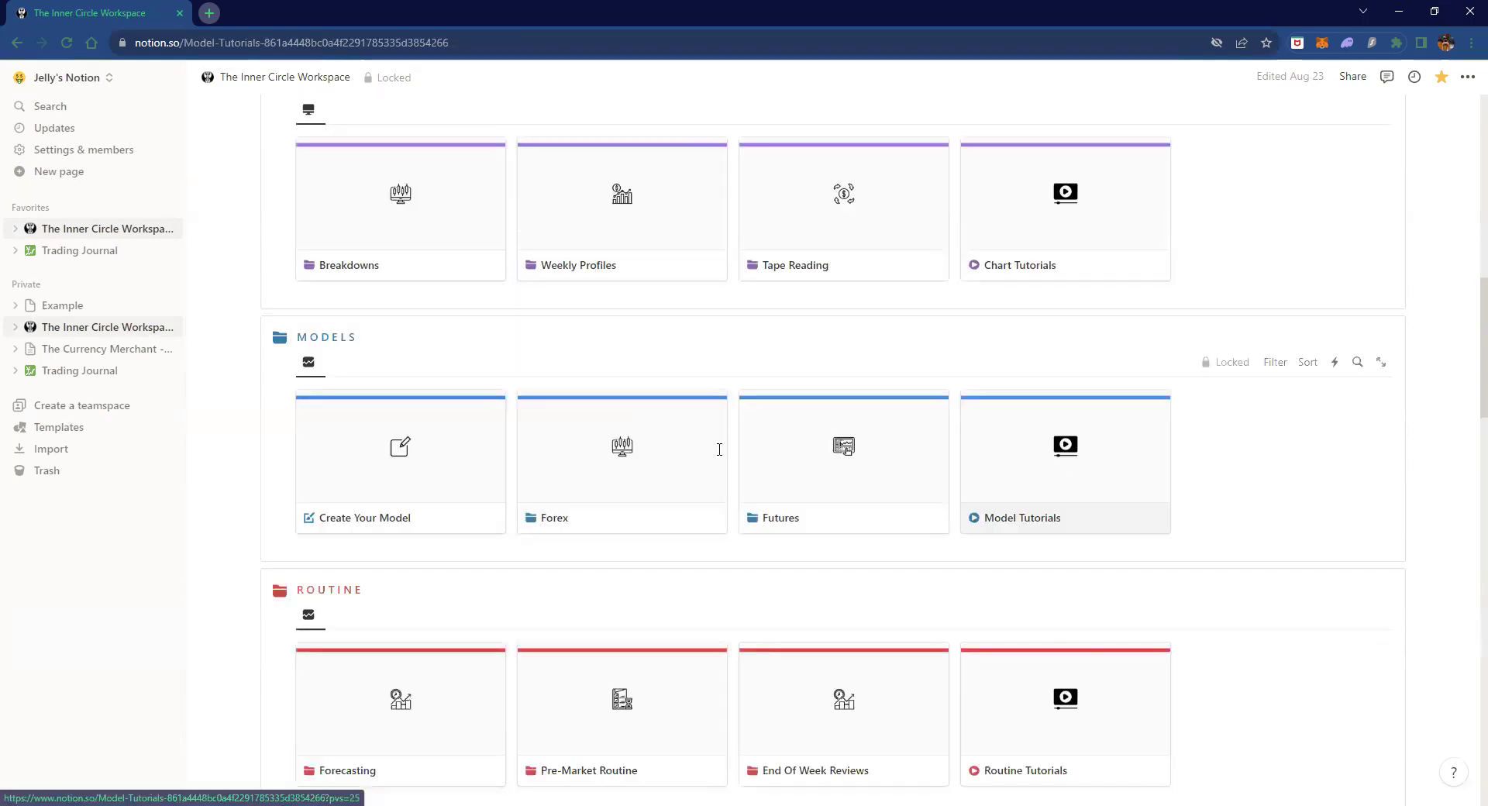
click(1064, 495)
scroll(694, 487, down, 3)
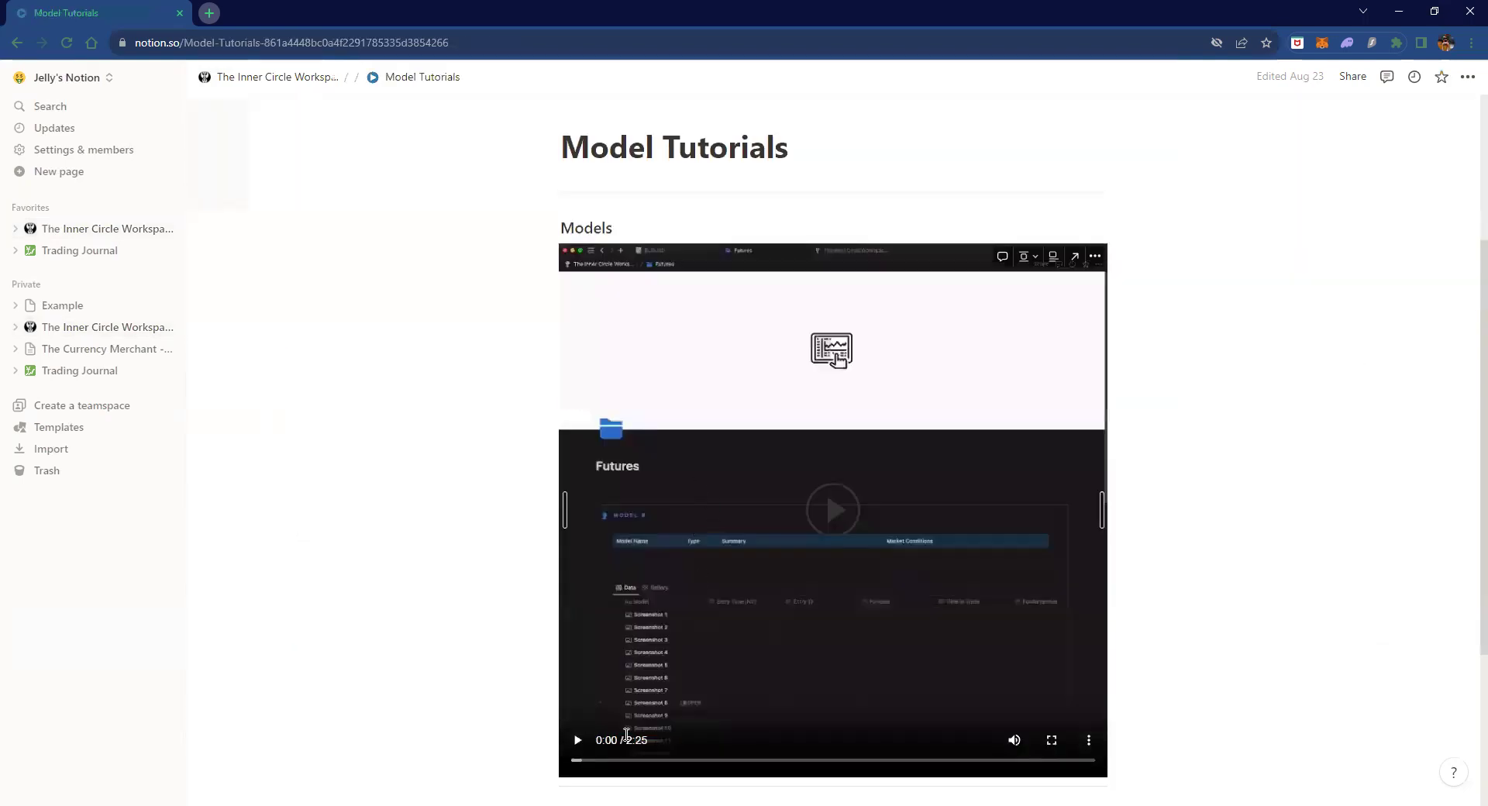
- Finish viewing the Models video, then return to The Inner Circle Workspace and look over its Charts, Models and Routine sections
scroll(833, 657, down, 2)
scroll(812, 663, up, 3)
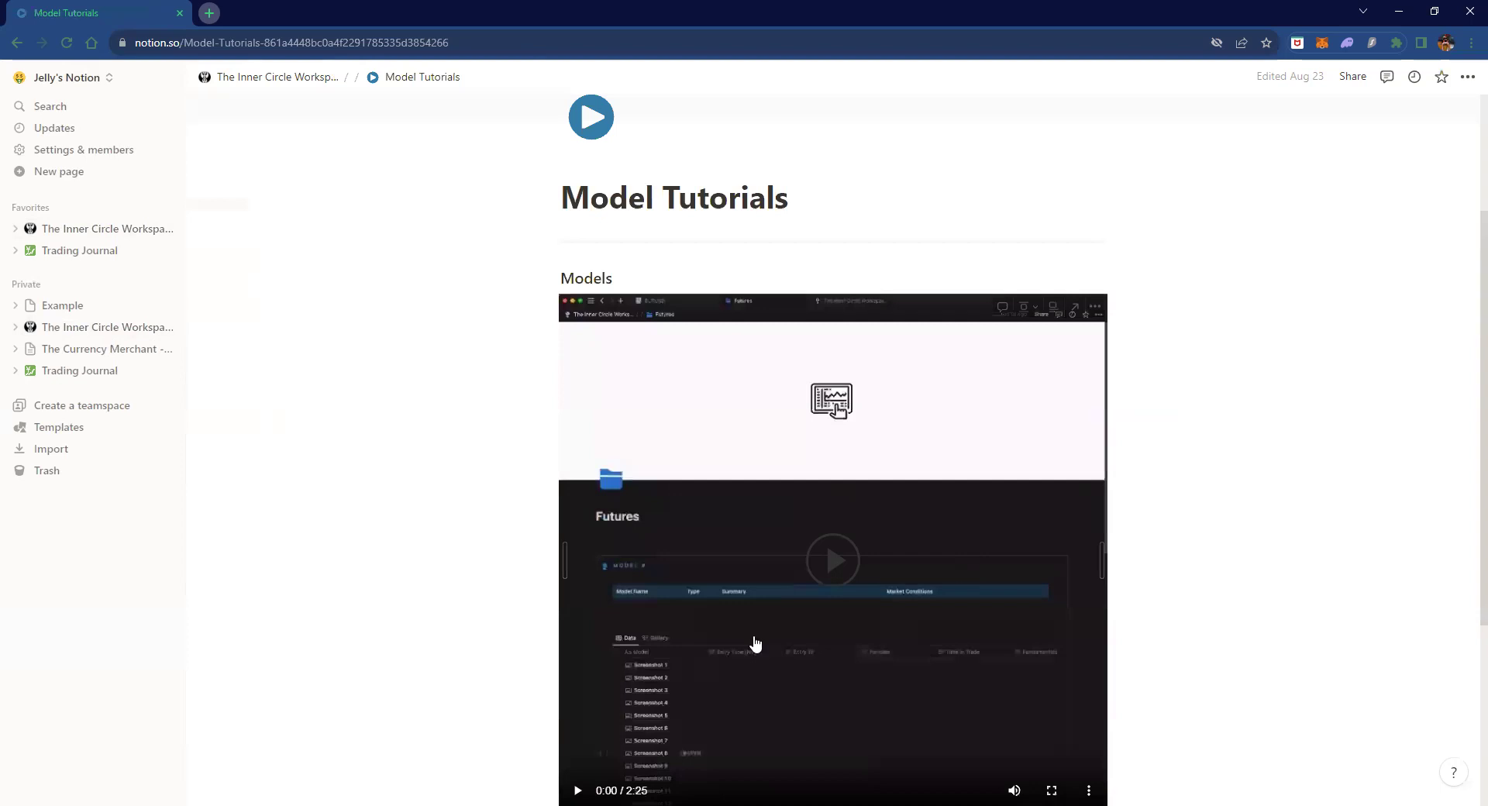
scroll(333, 87, down, 3)
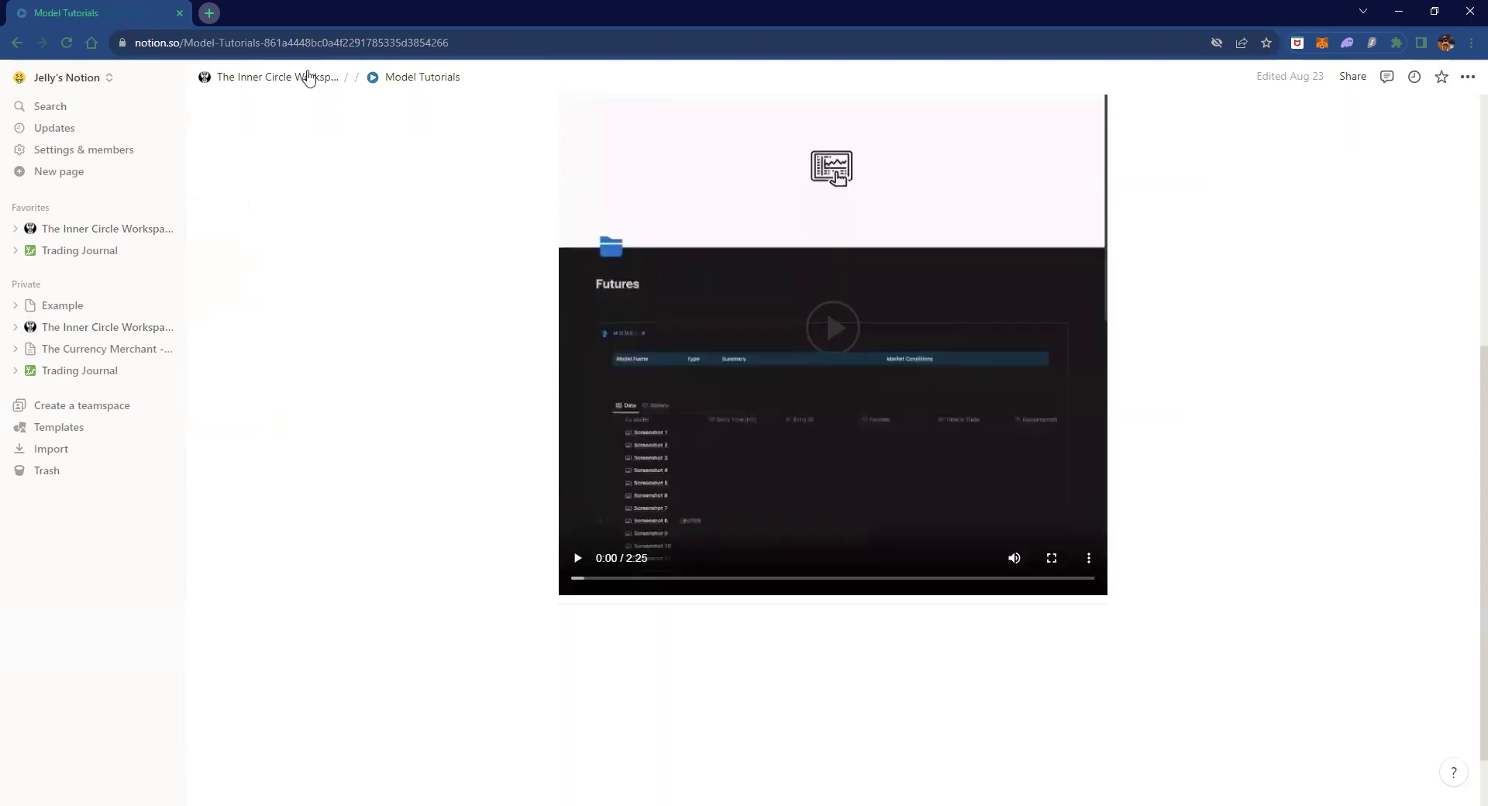
click(308, 78)
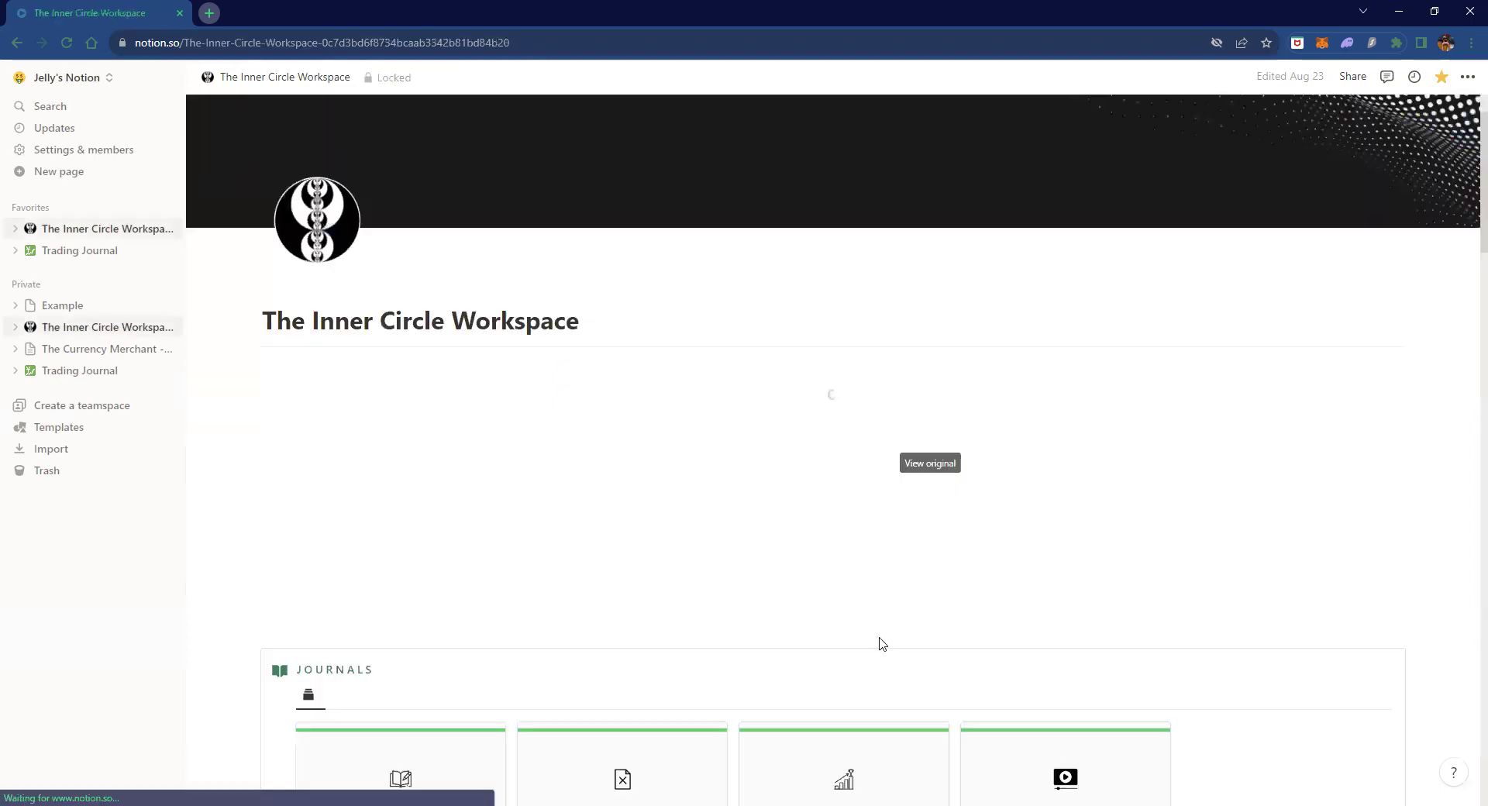
scroll(880, 637, down, 5)
scroll(860, 627, down, 4)
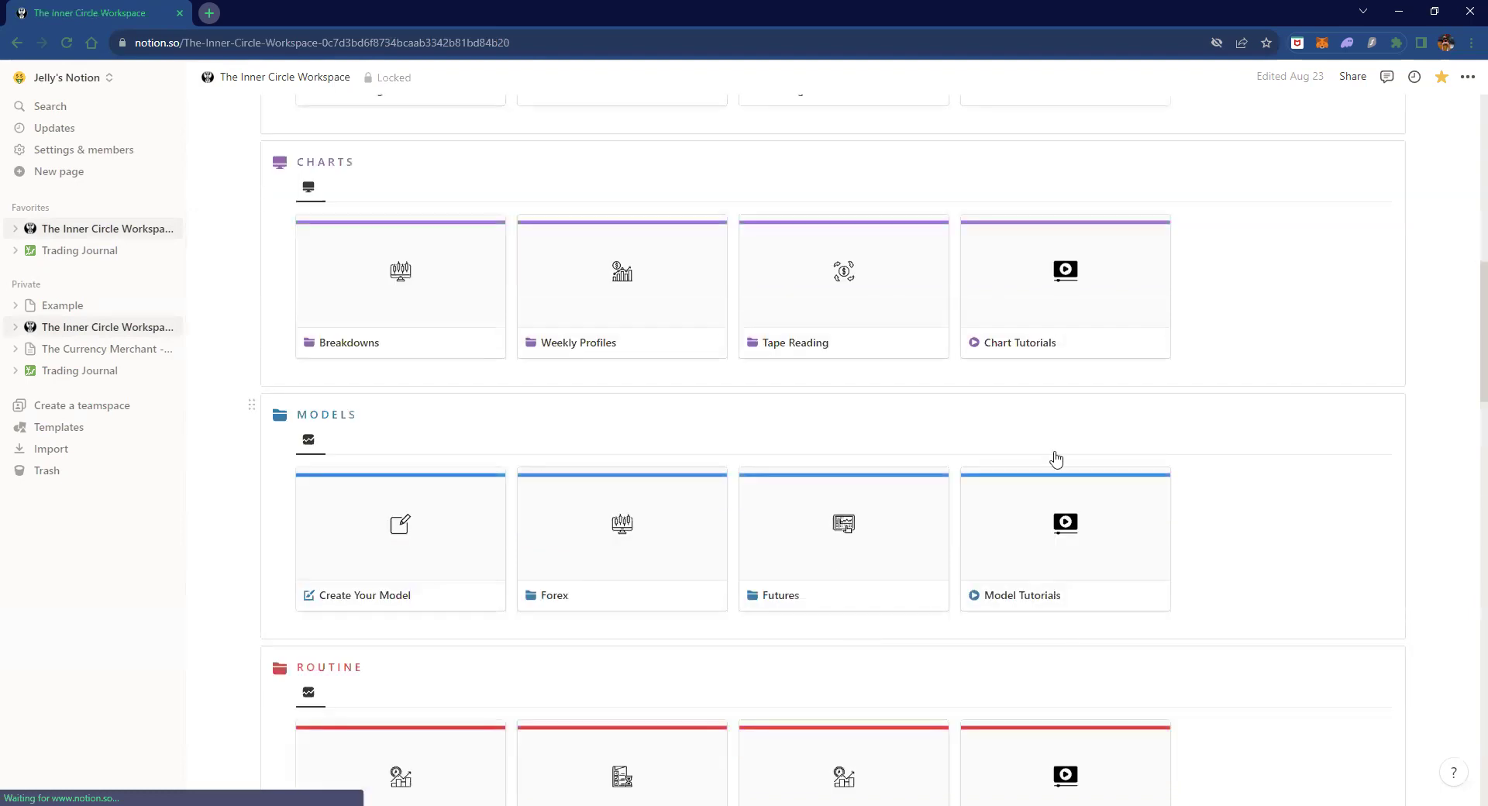
scroll(1057, 442, down, 5)
scroll(1085, 566, up, 3)
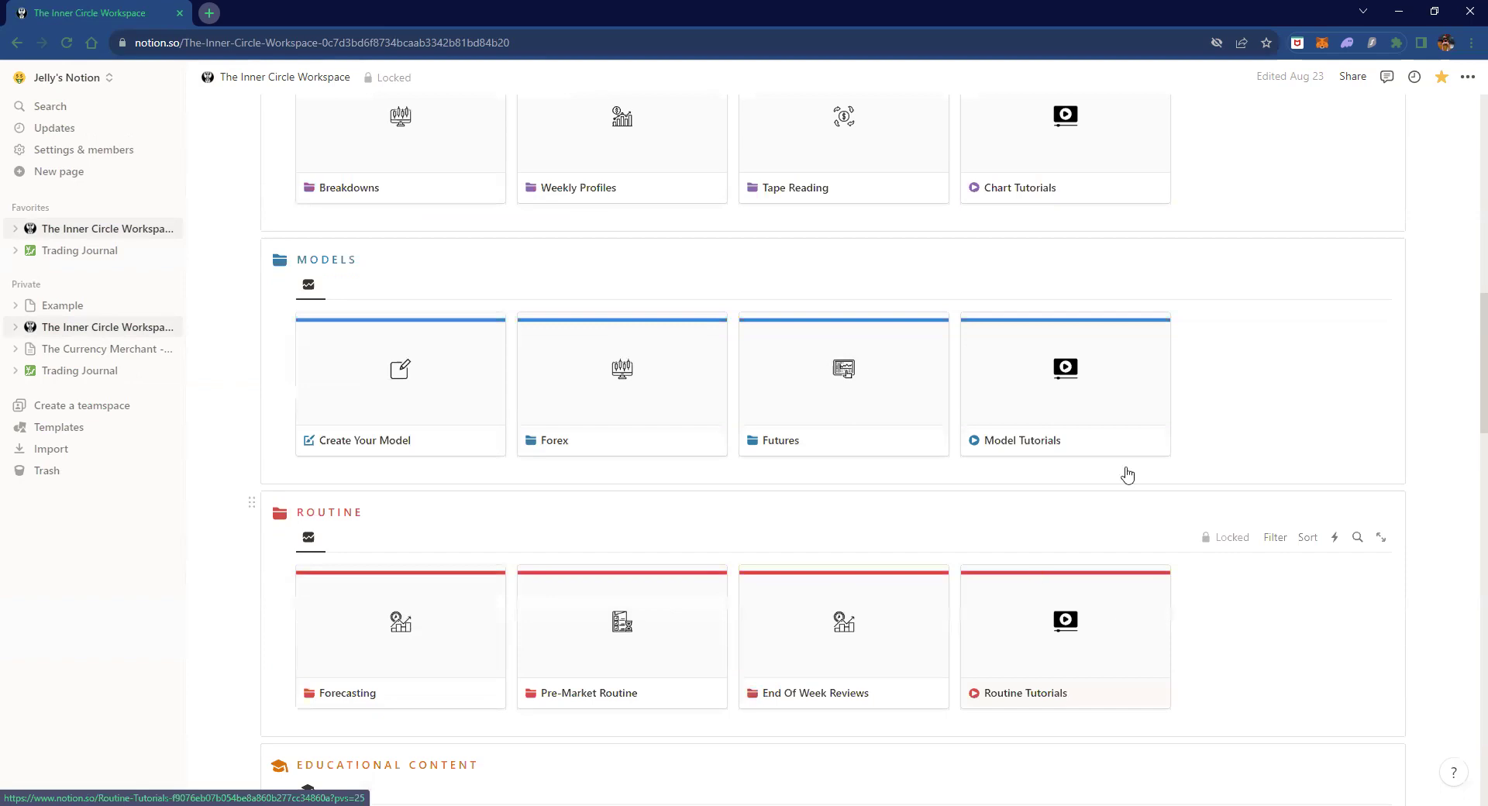
scroll(1127, 474, up, 1)
- Open Routine Tutorials from the Routine section and look through the Forecasting and Pre-Market Routine videos
click(1015, 659)
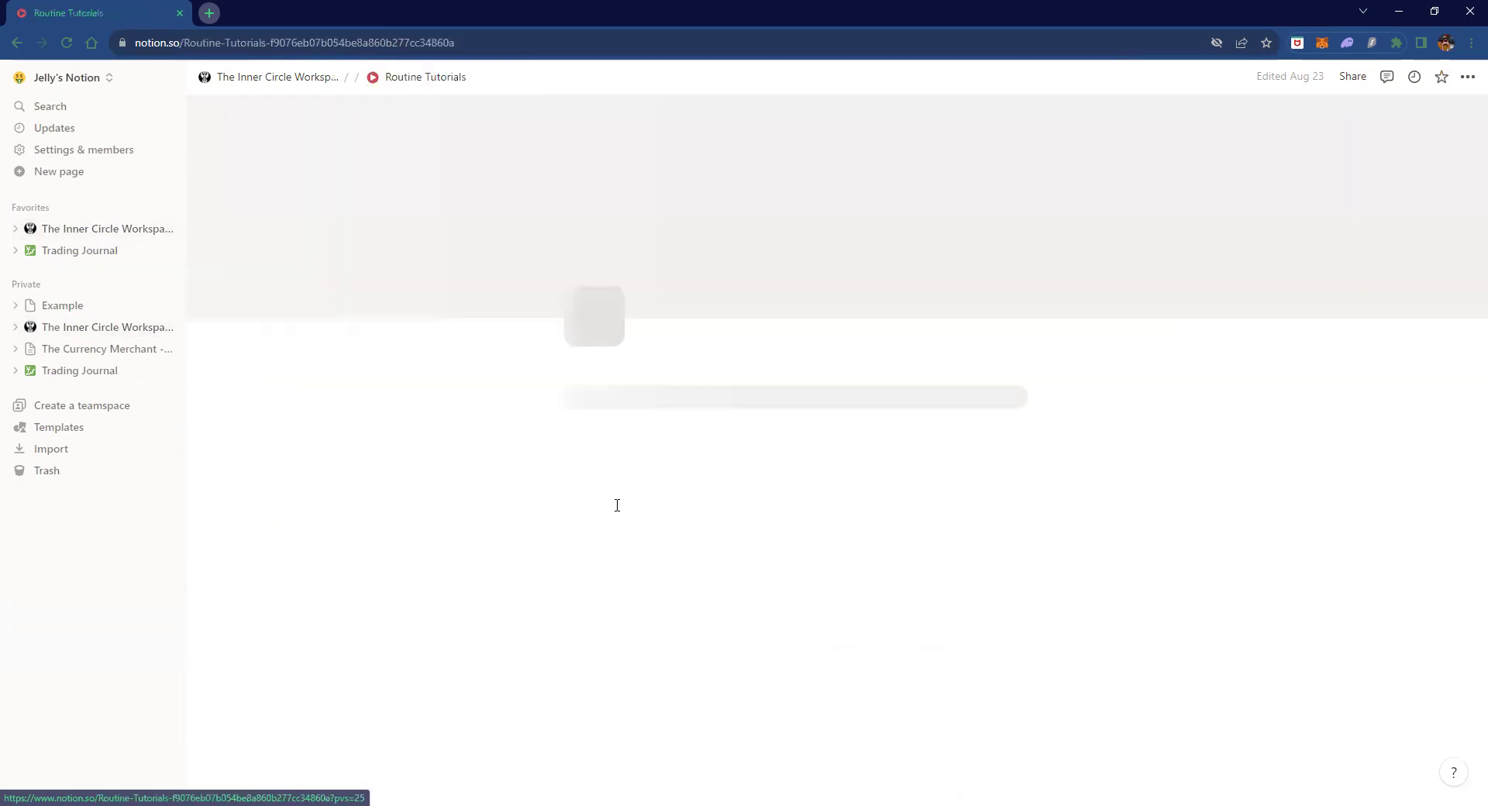
scroll(628, 570, down, 3)
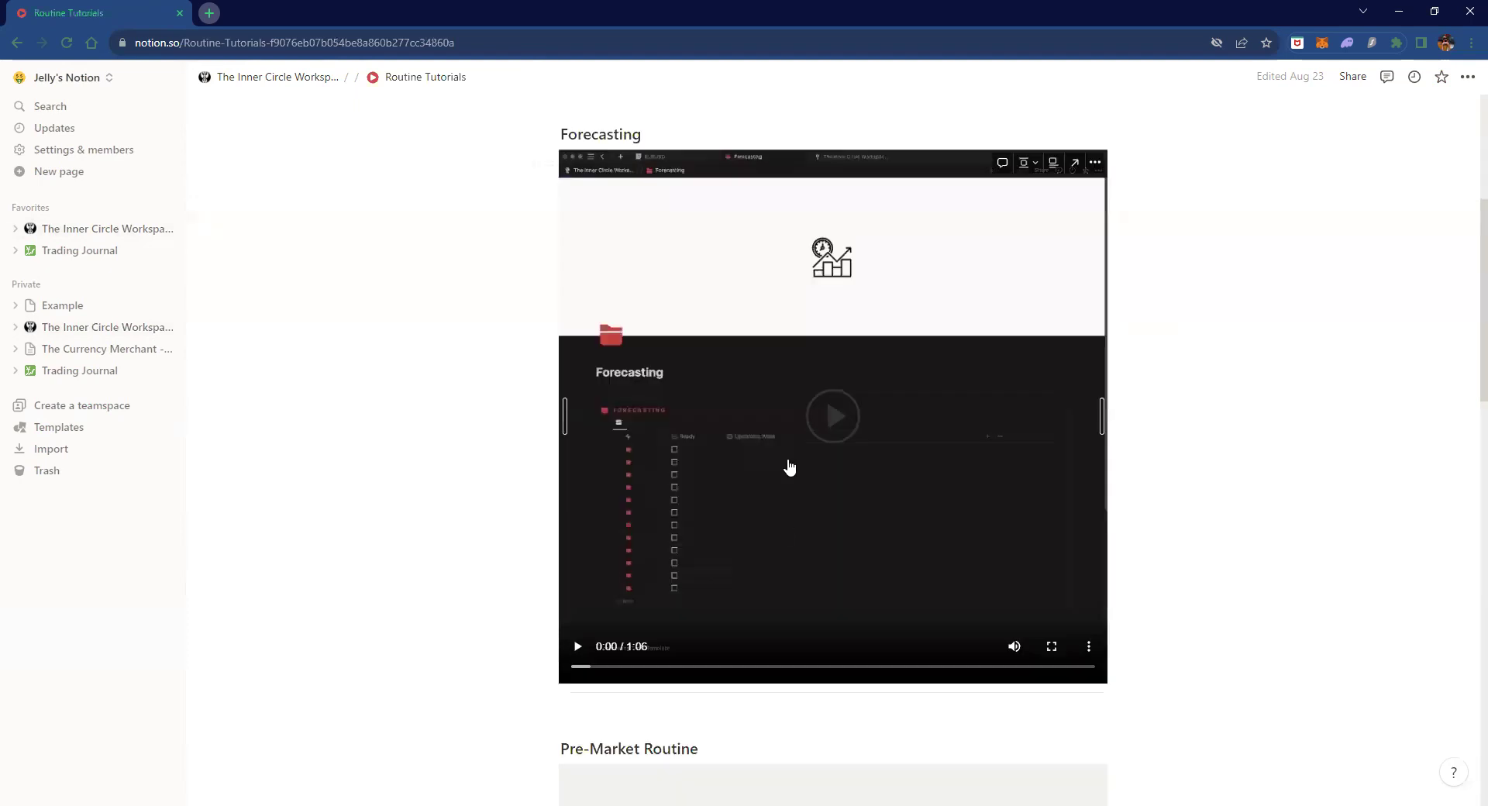
scroll(789, 466, down, 1)
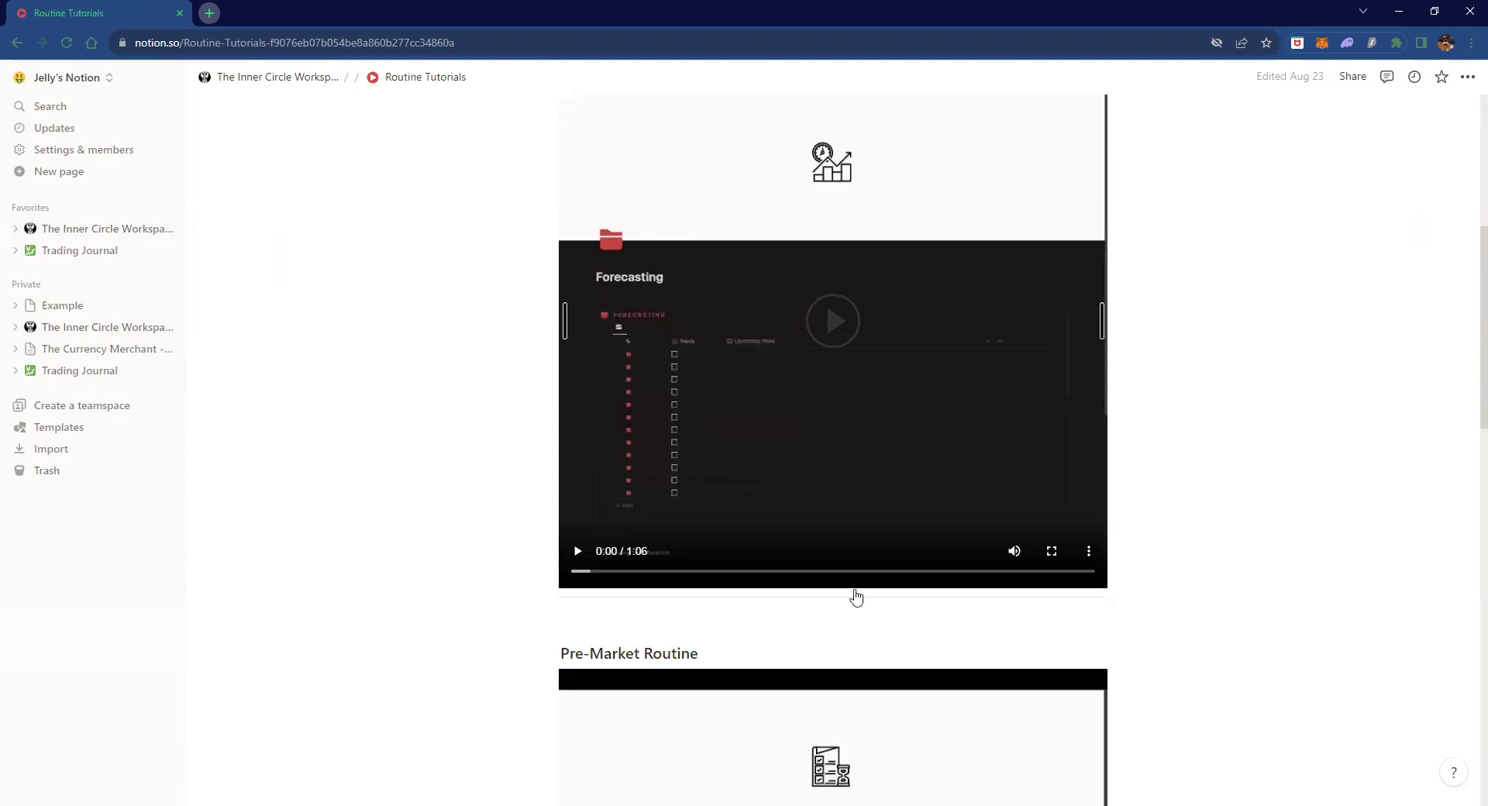
scroll(829, 588, up, 5)
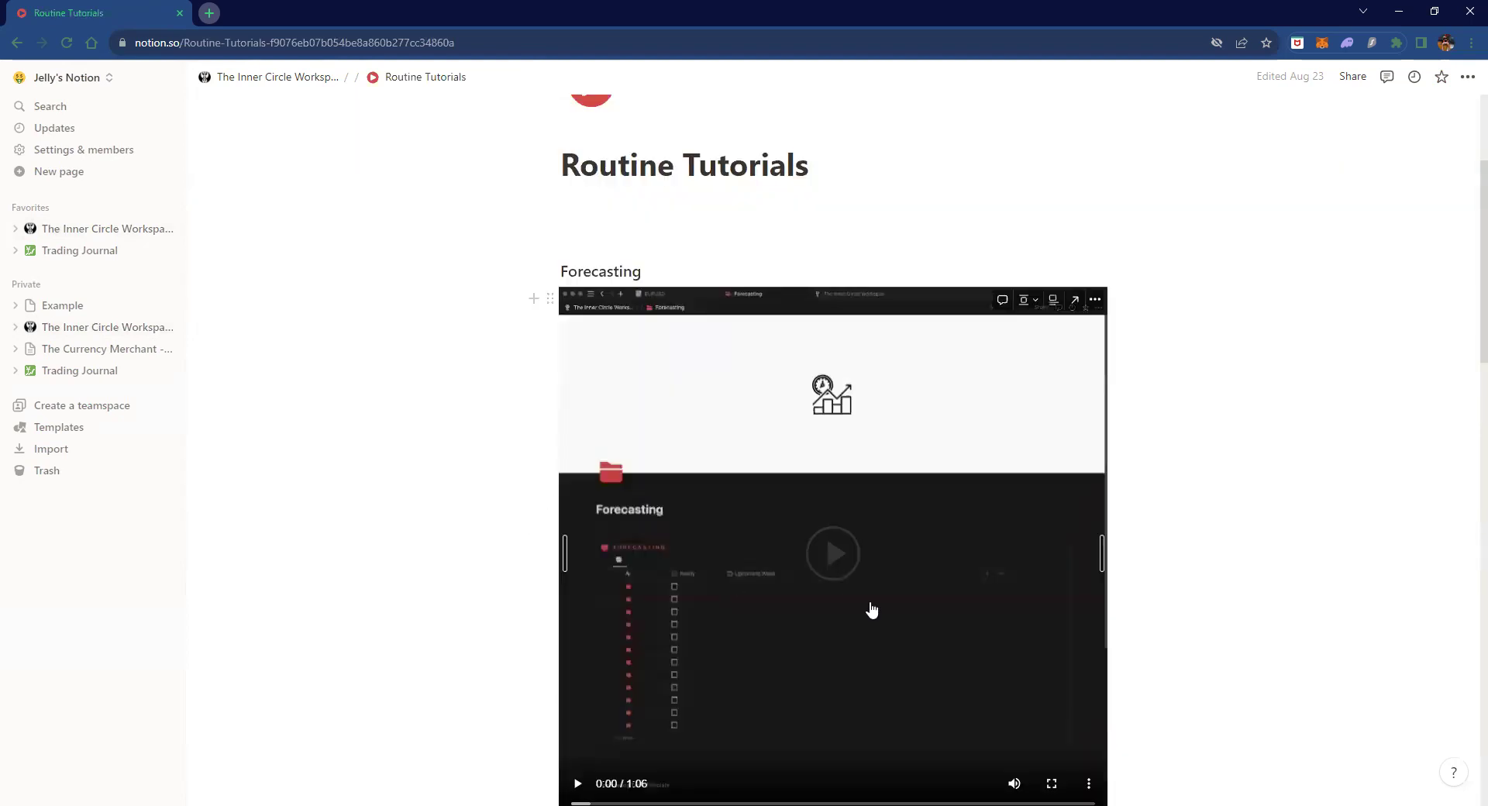
scroll(870, 612, down, 3)
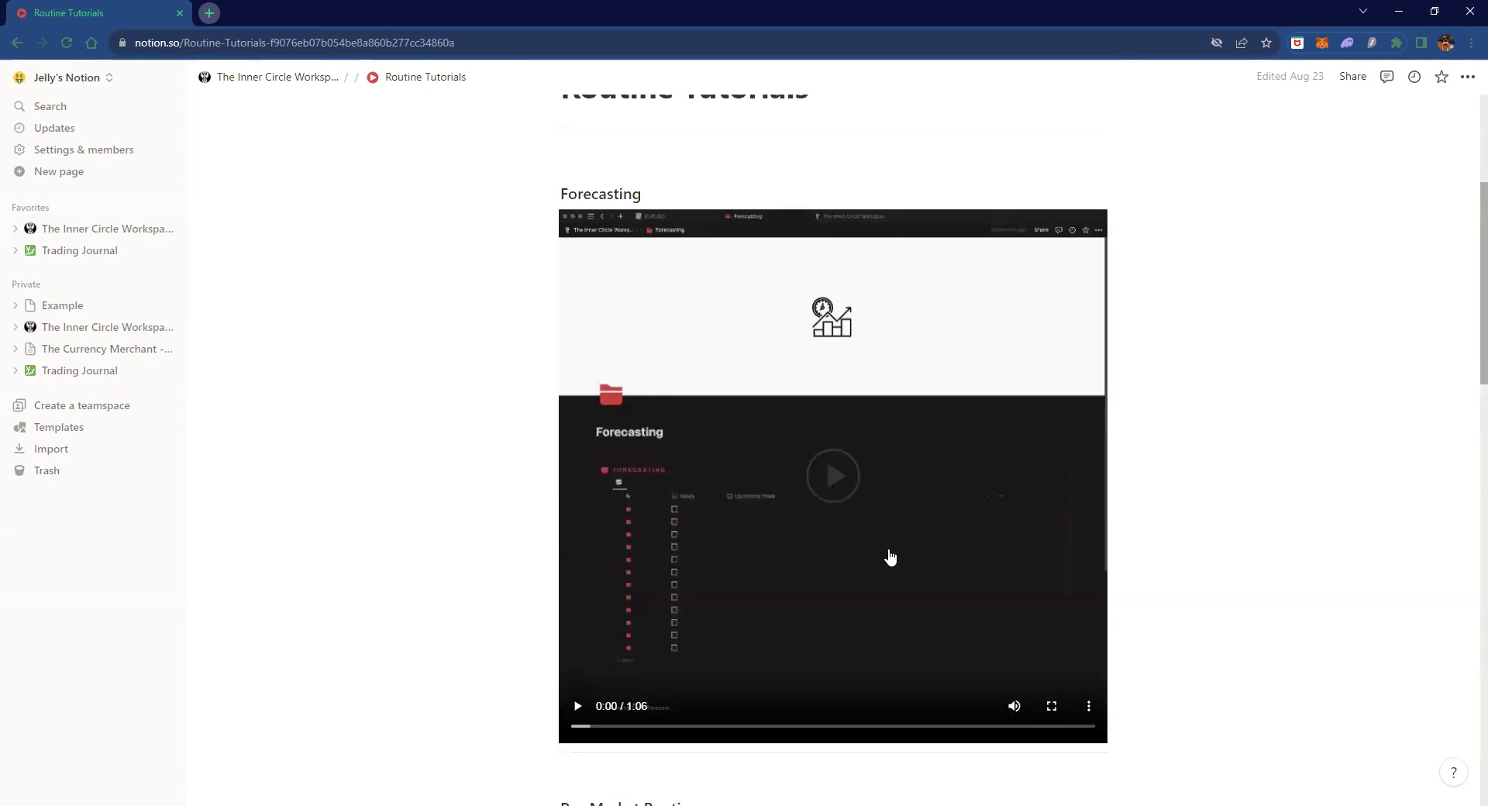
scroll(396, 84, down, 1)
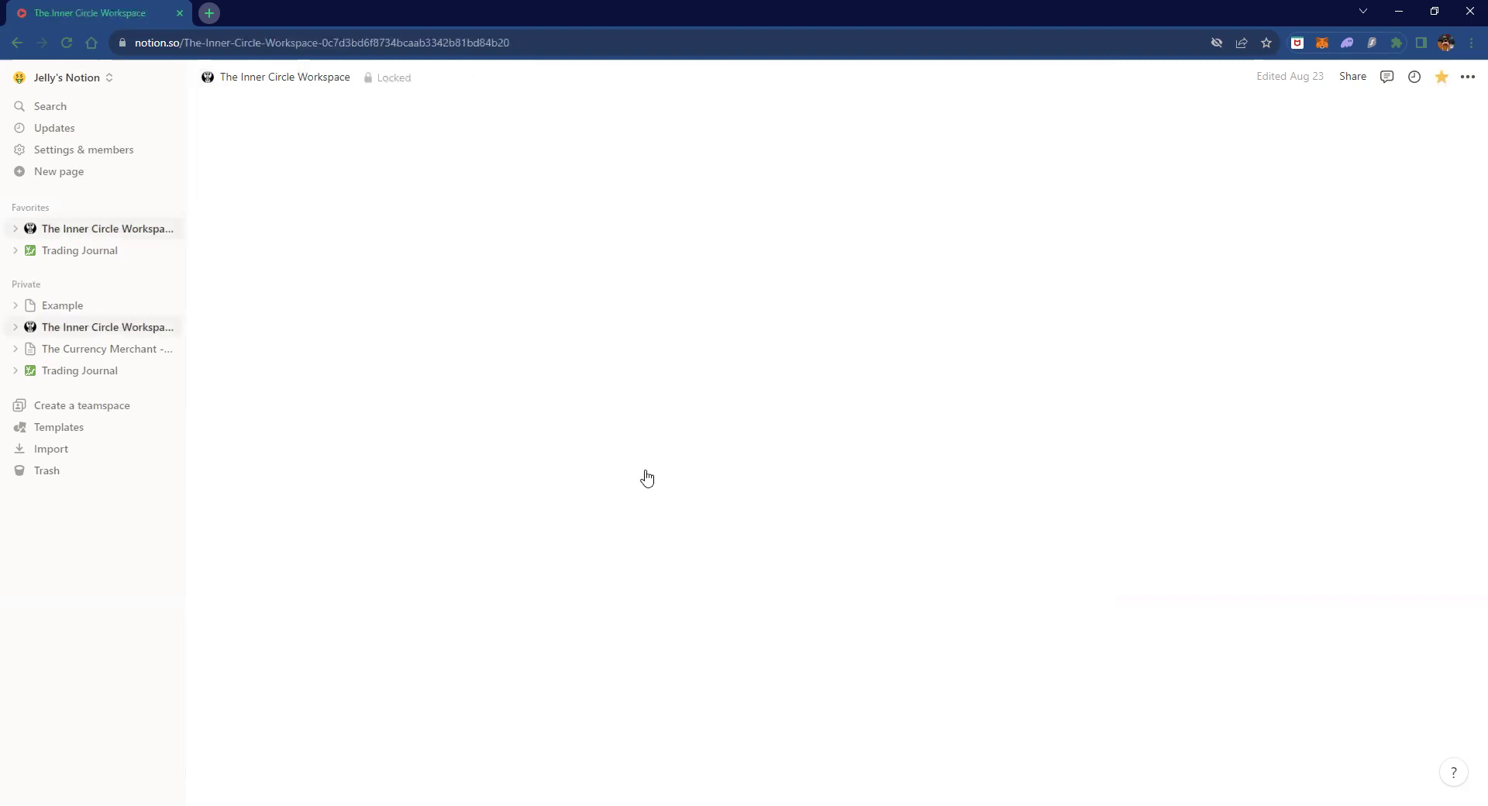
- Open the Pre-Market Routine page and examine its weekly template cards and the September 2023 calendar
click(494, 266)
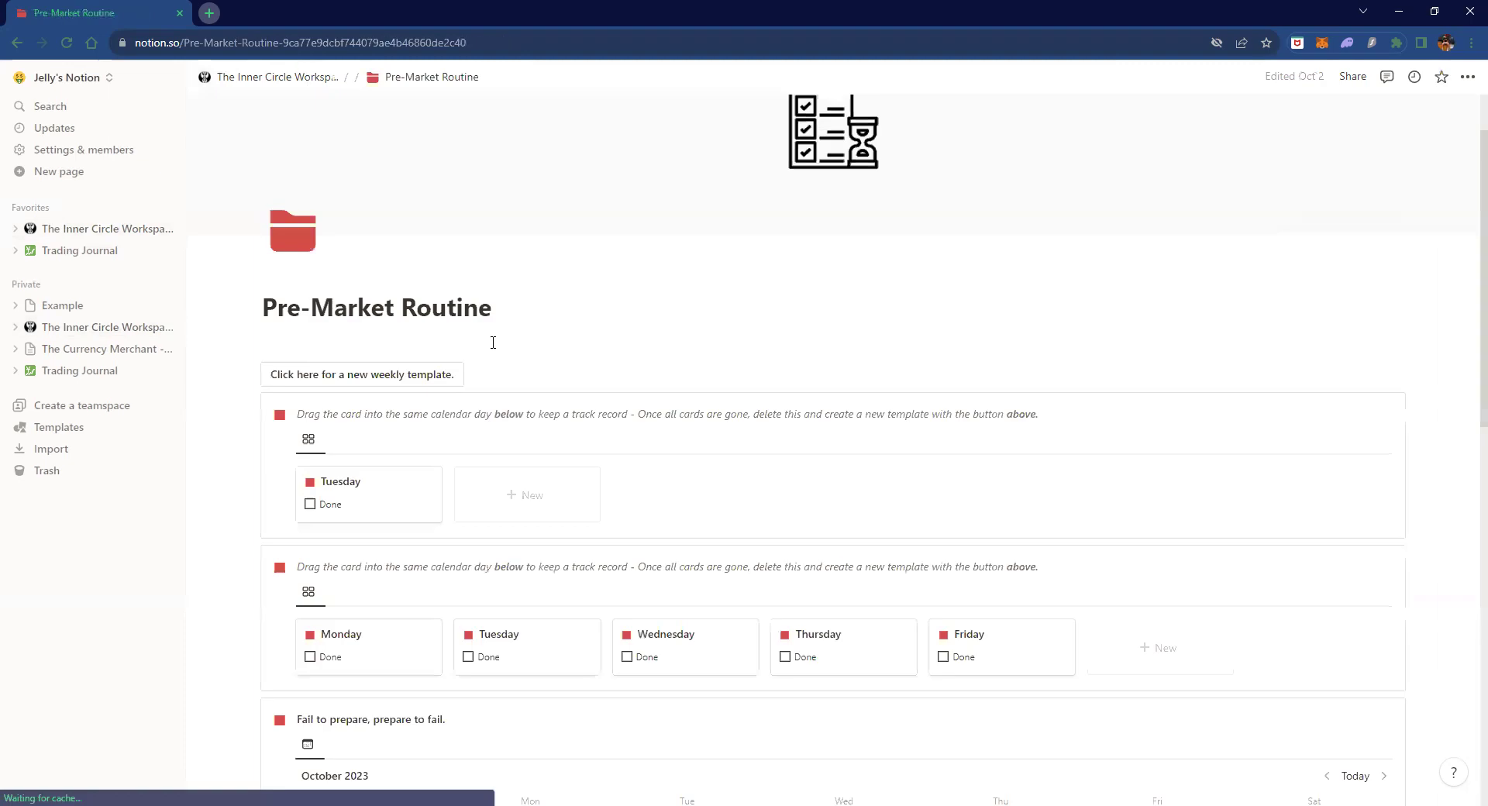
scroll(1278, 328, down, 4)
scroll(1328, 329, down, 1)
click(1326, 322)
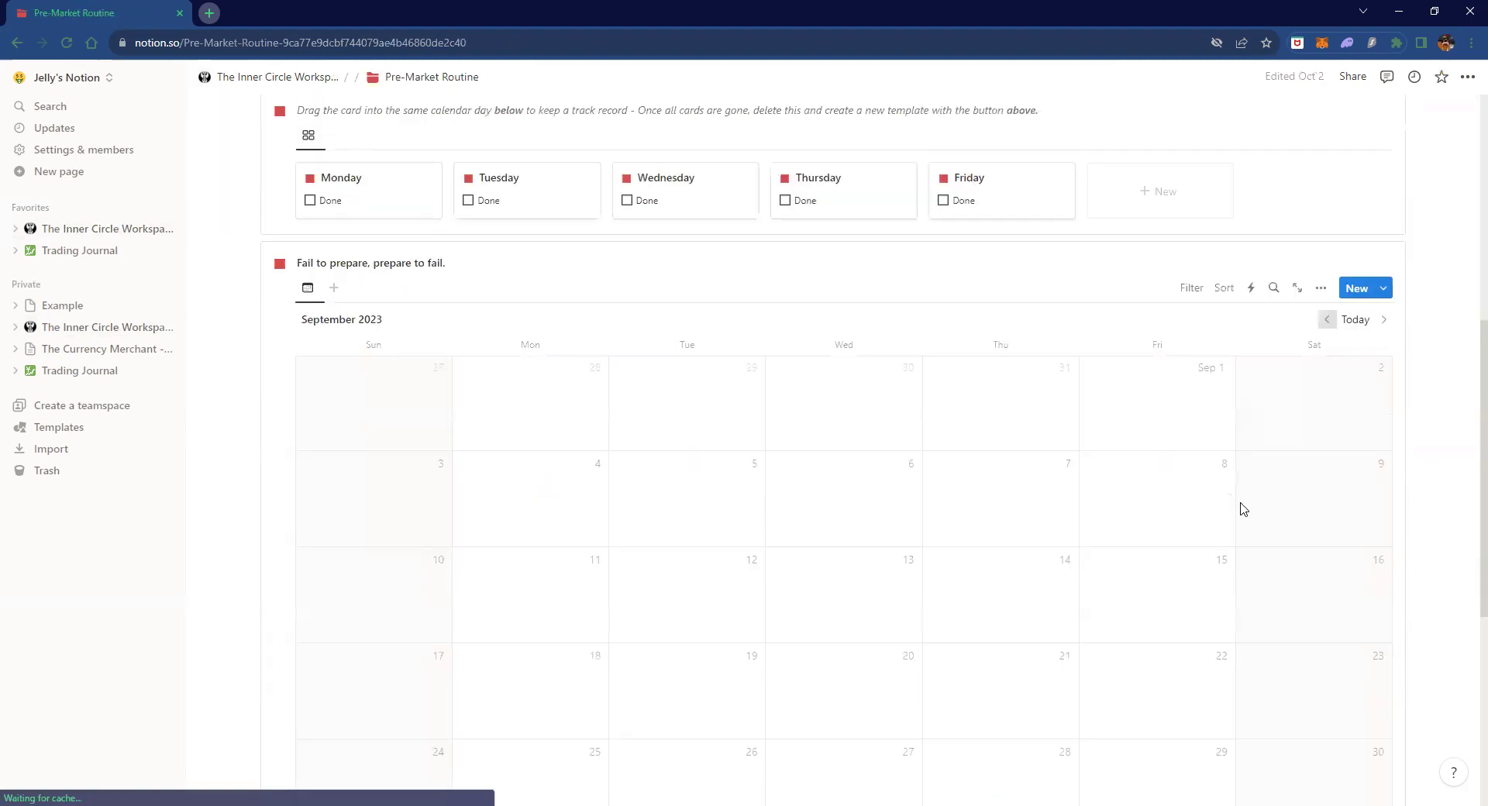
scroll(647, 440, down, 3)
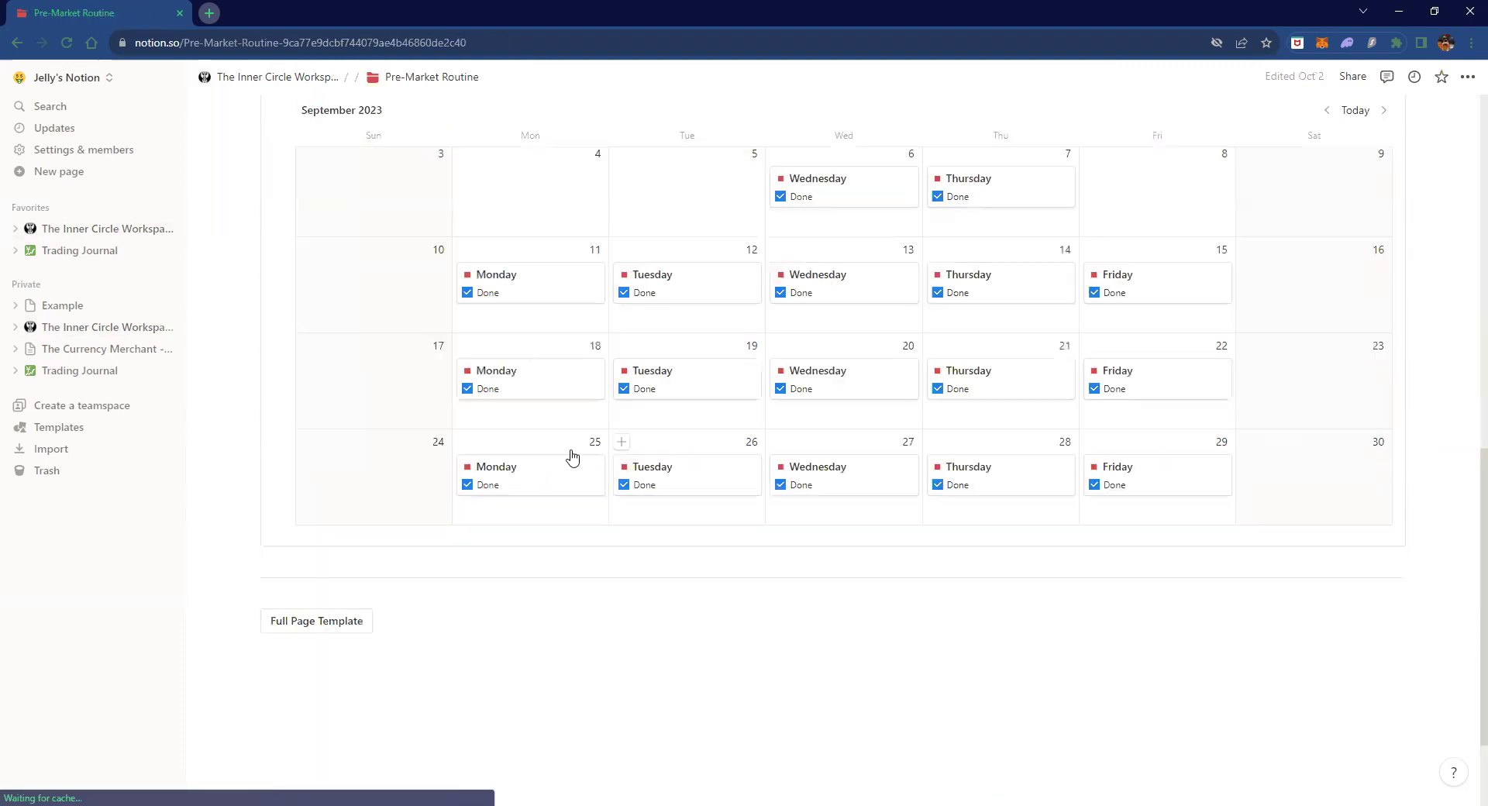
scroll(635, 348, up, 3)
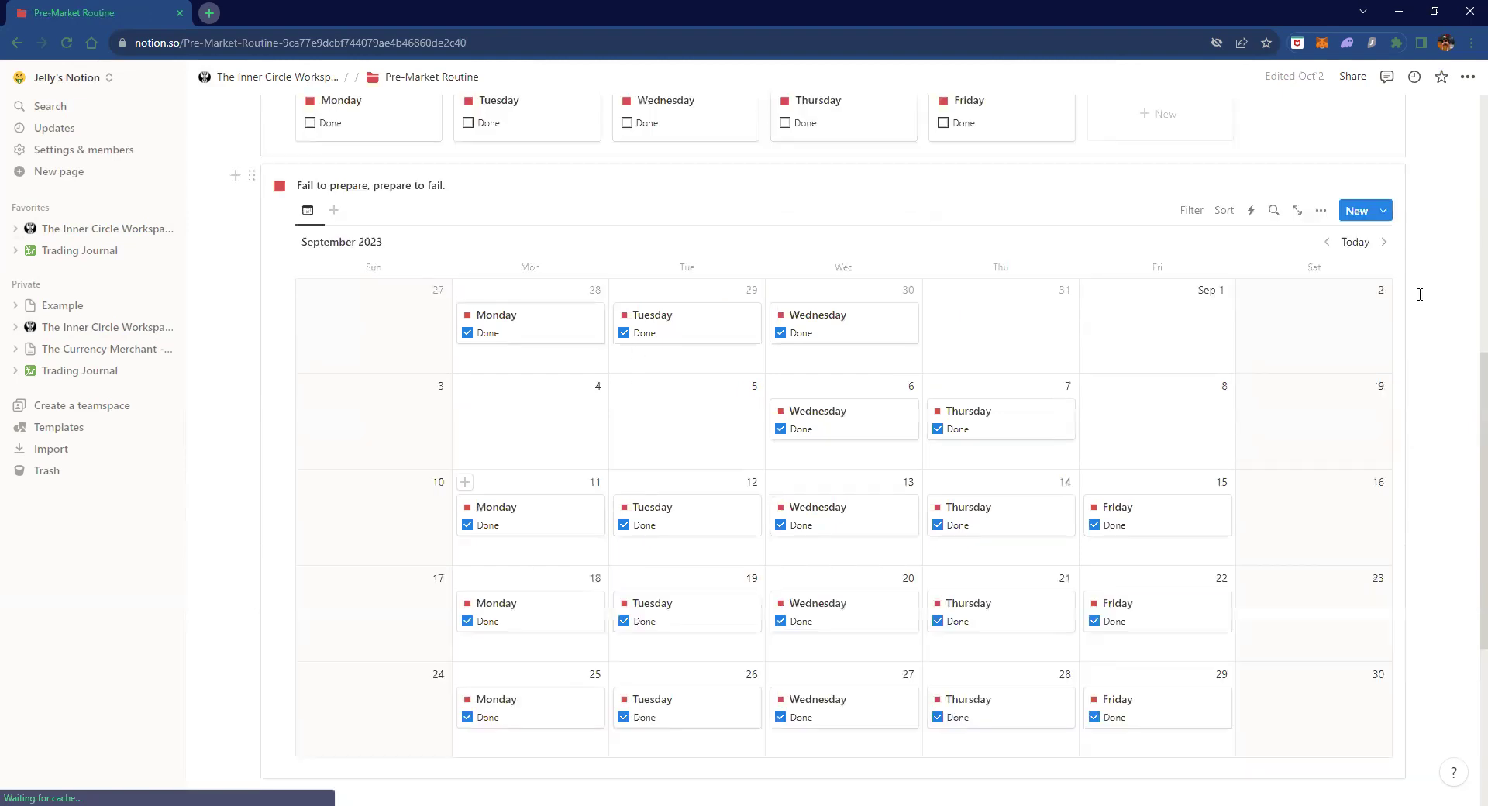
scroll(1314, 291, up, 5)
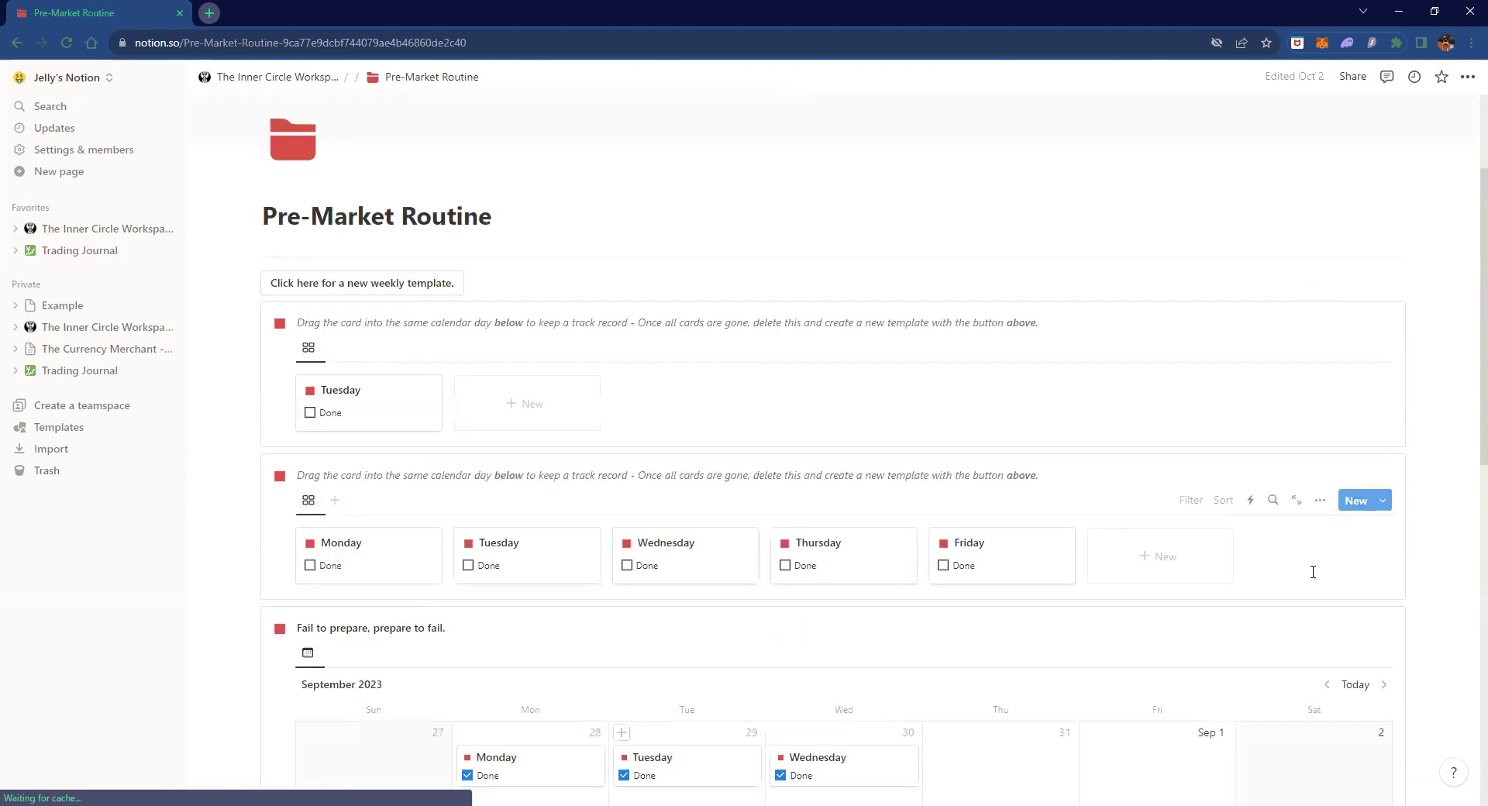
scroll(1313, 571, down, 2)
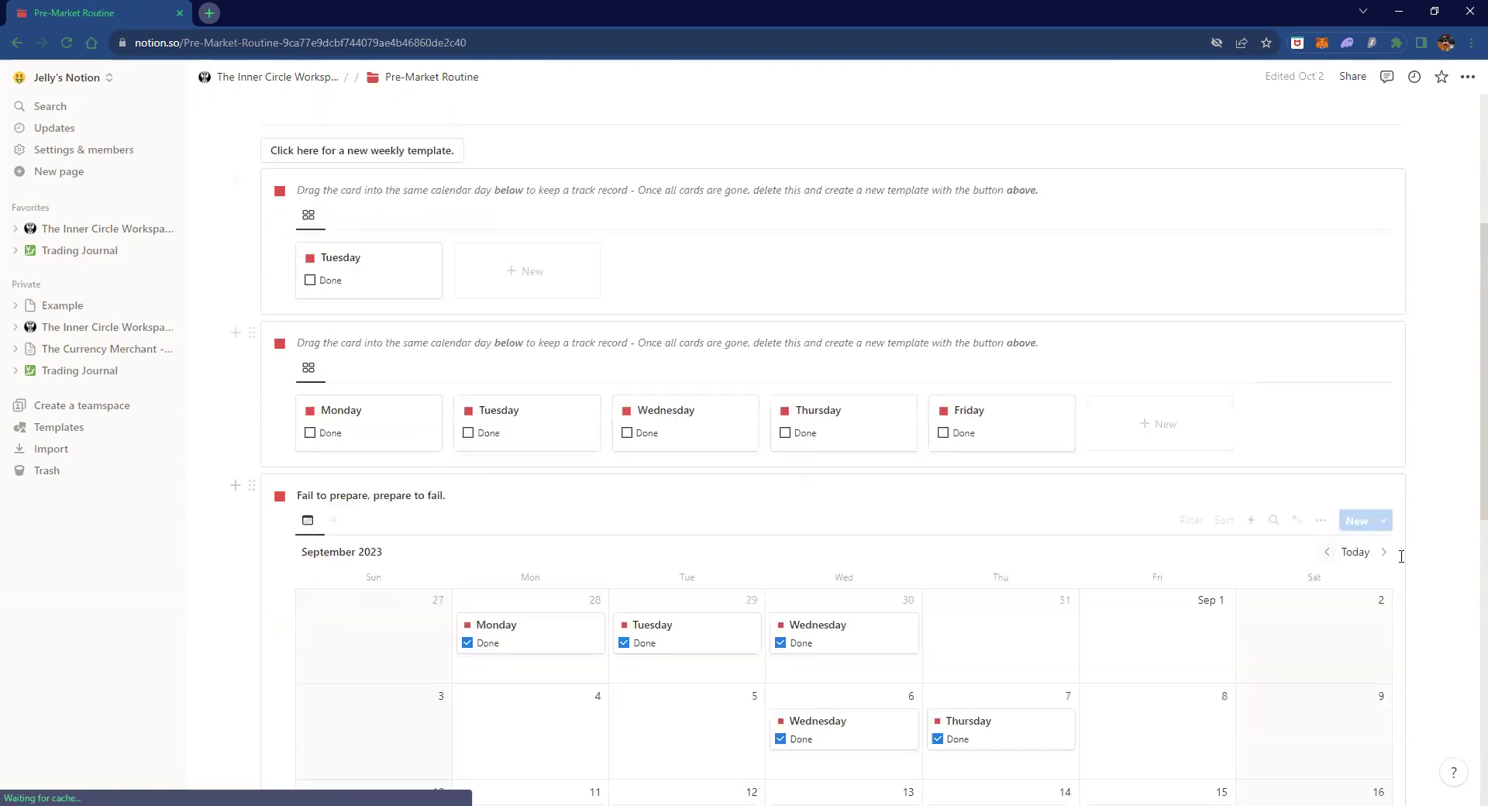
scroll(1312, 401, down, 2)
click(1327, 398)
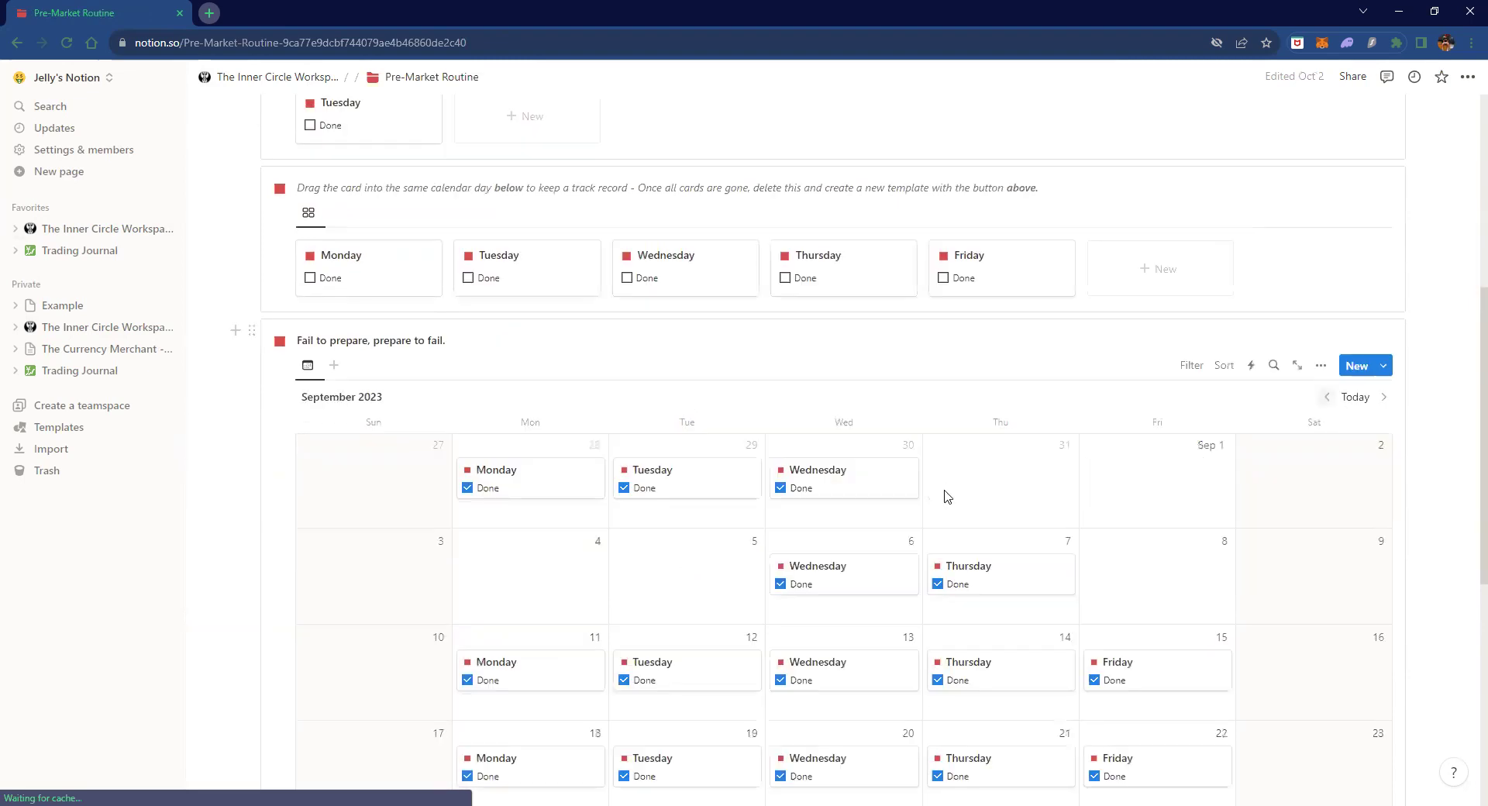
scroll(944, 496, down, 1)
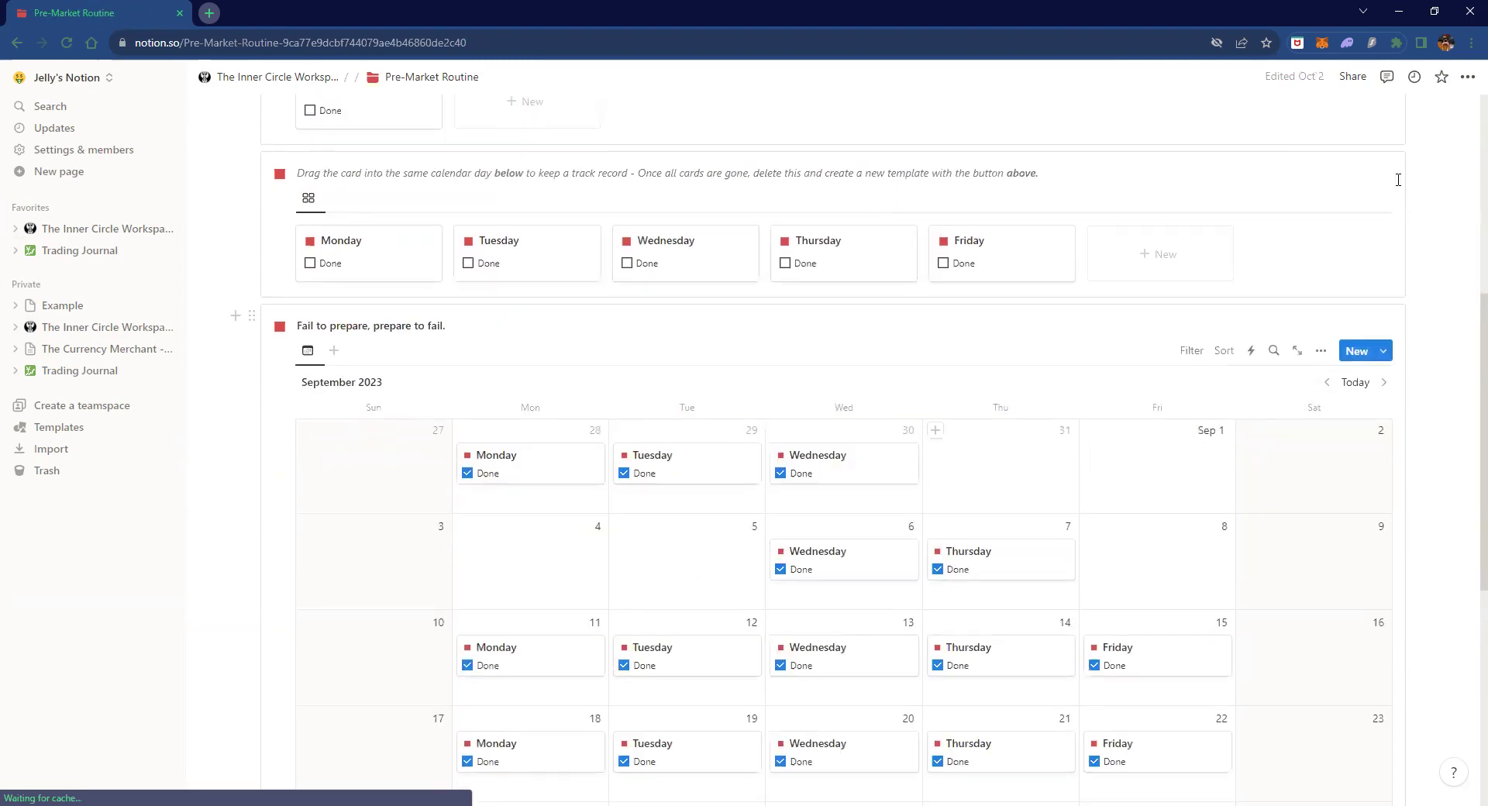
- Bring the routine calendar back to the current month and move the Monday template card onto October 9
scroll(1398, 180, down, 3)
click(1355, 165)
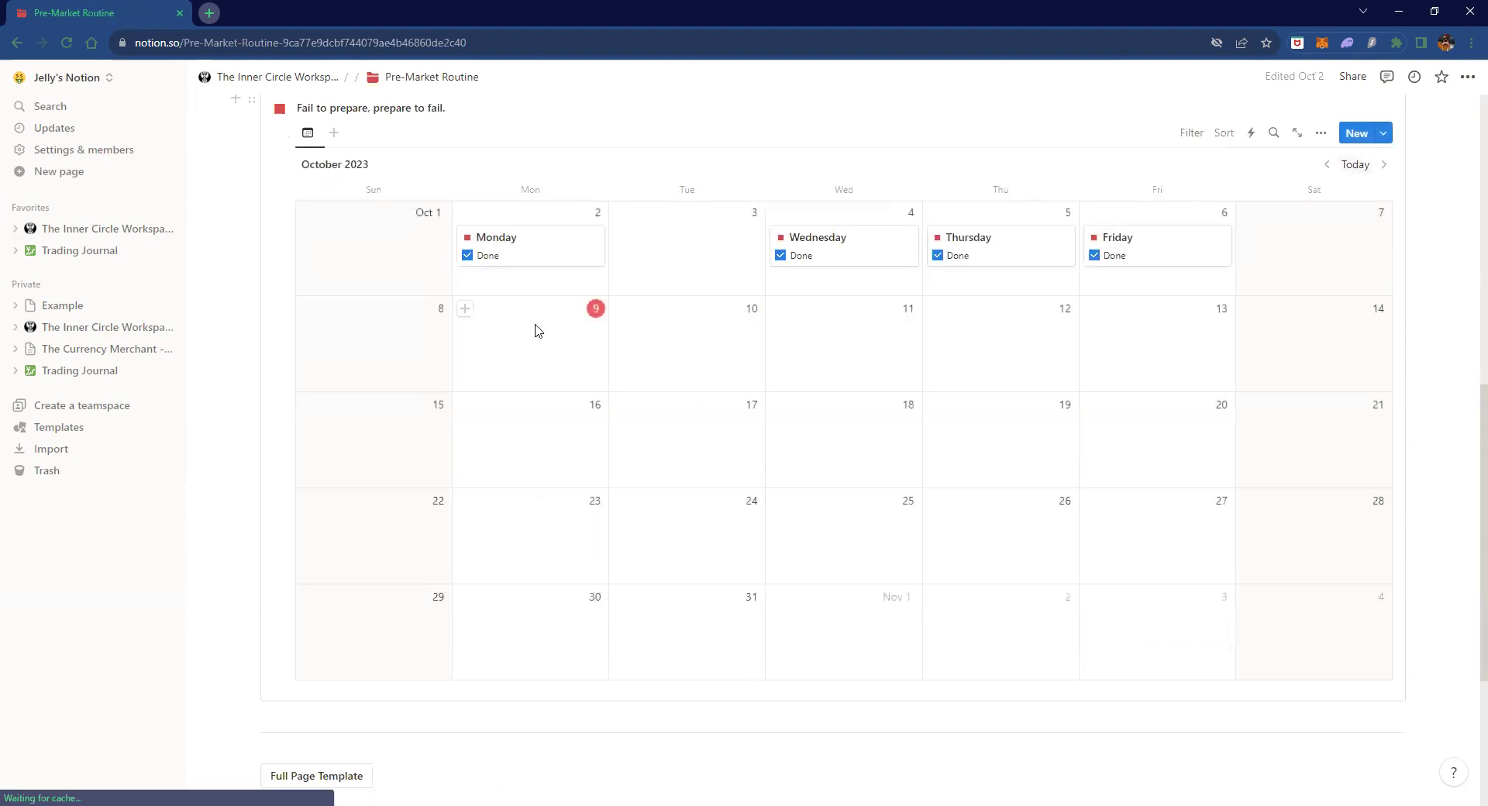
scroll(458, 375, up, 3)
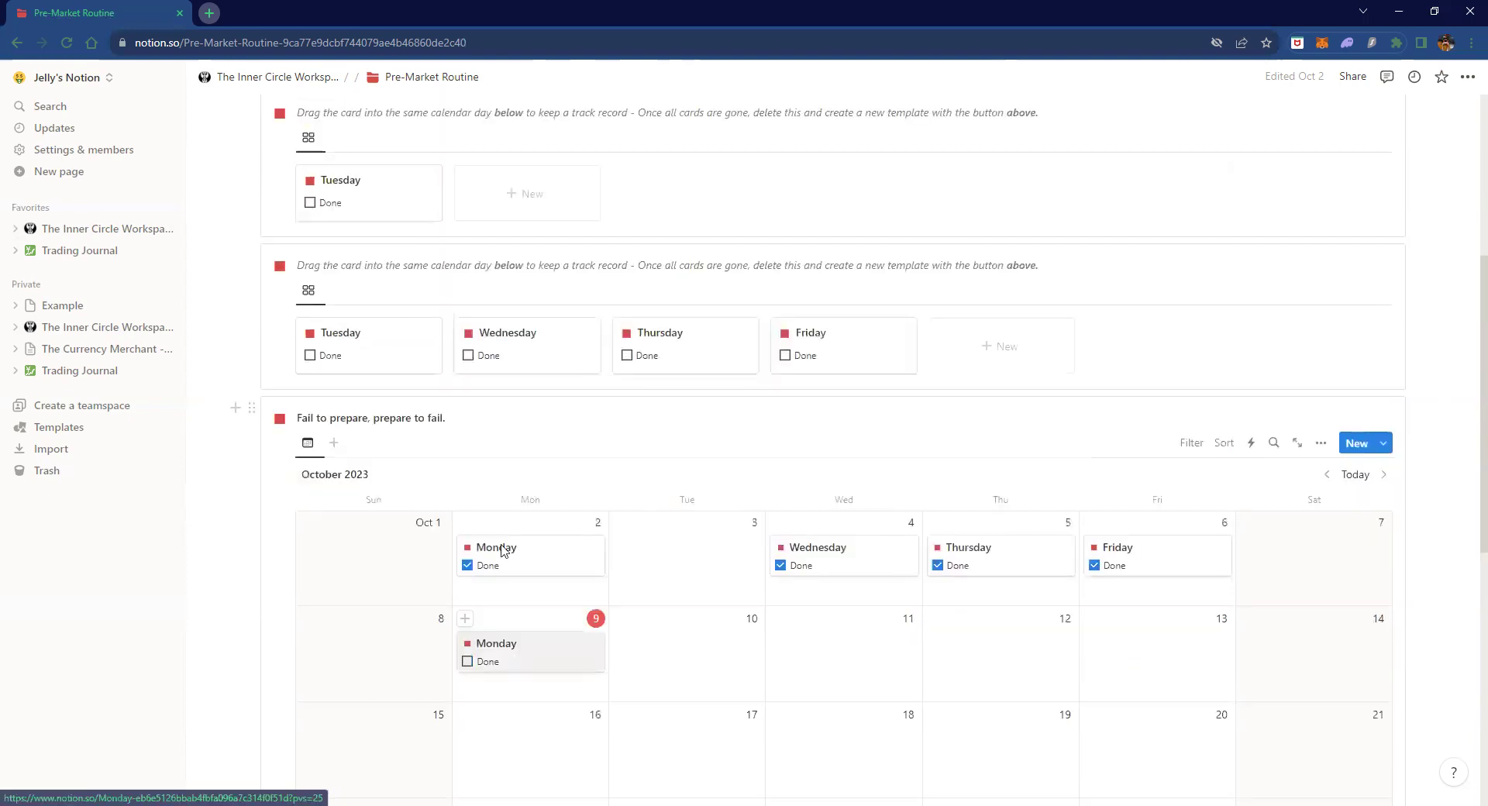
- Open the October 9 Monday card and read through its pre-market questions and screenshot sections
scroll(289, 338, down, 2)
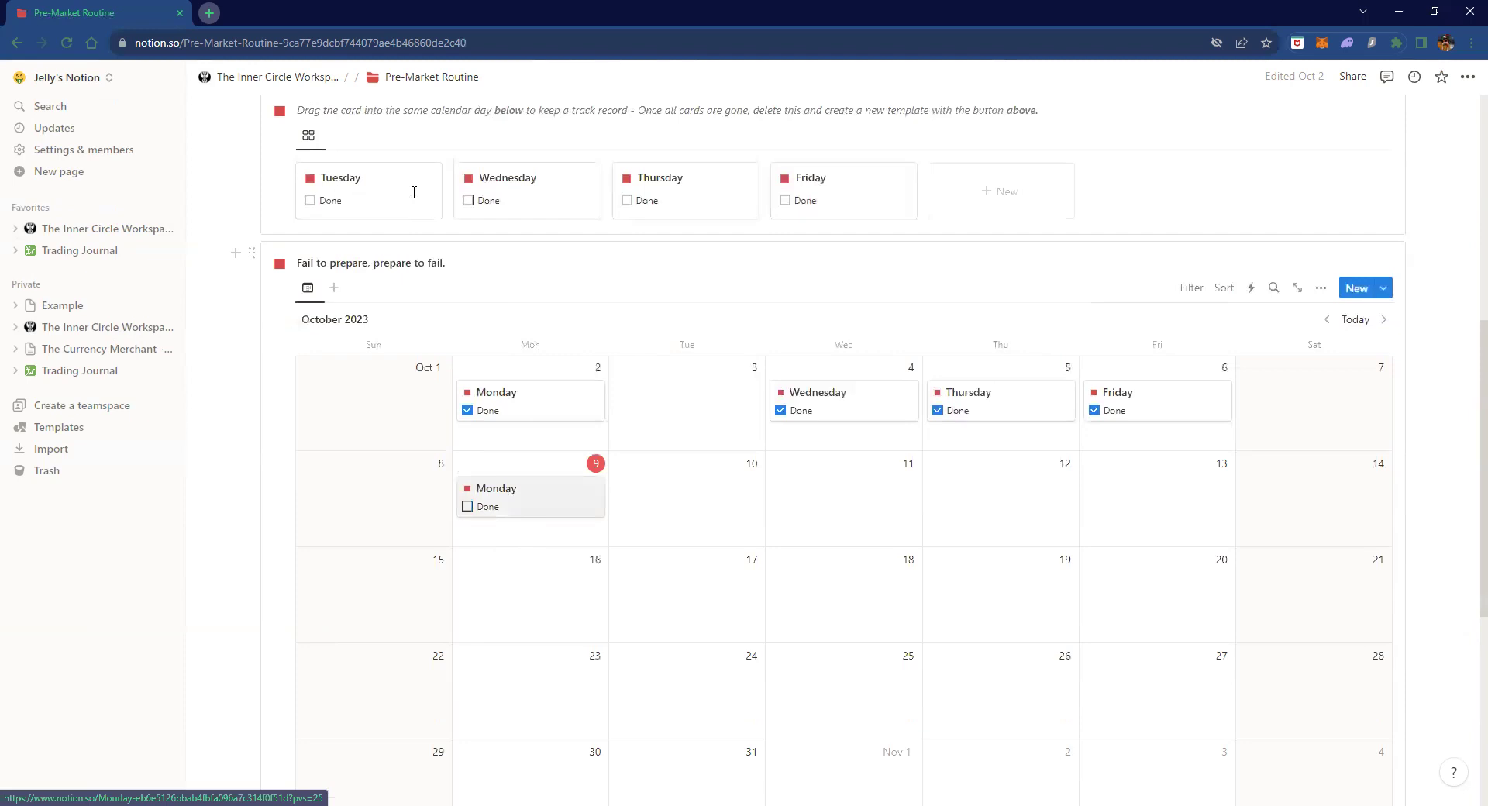
scroll(462, 385, down, 1)
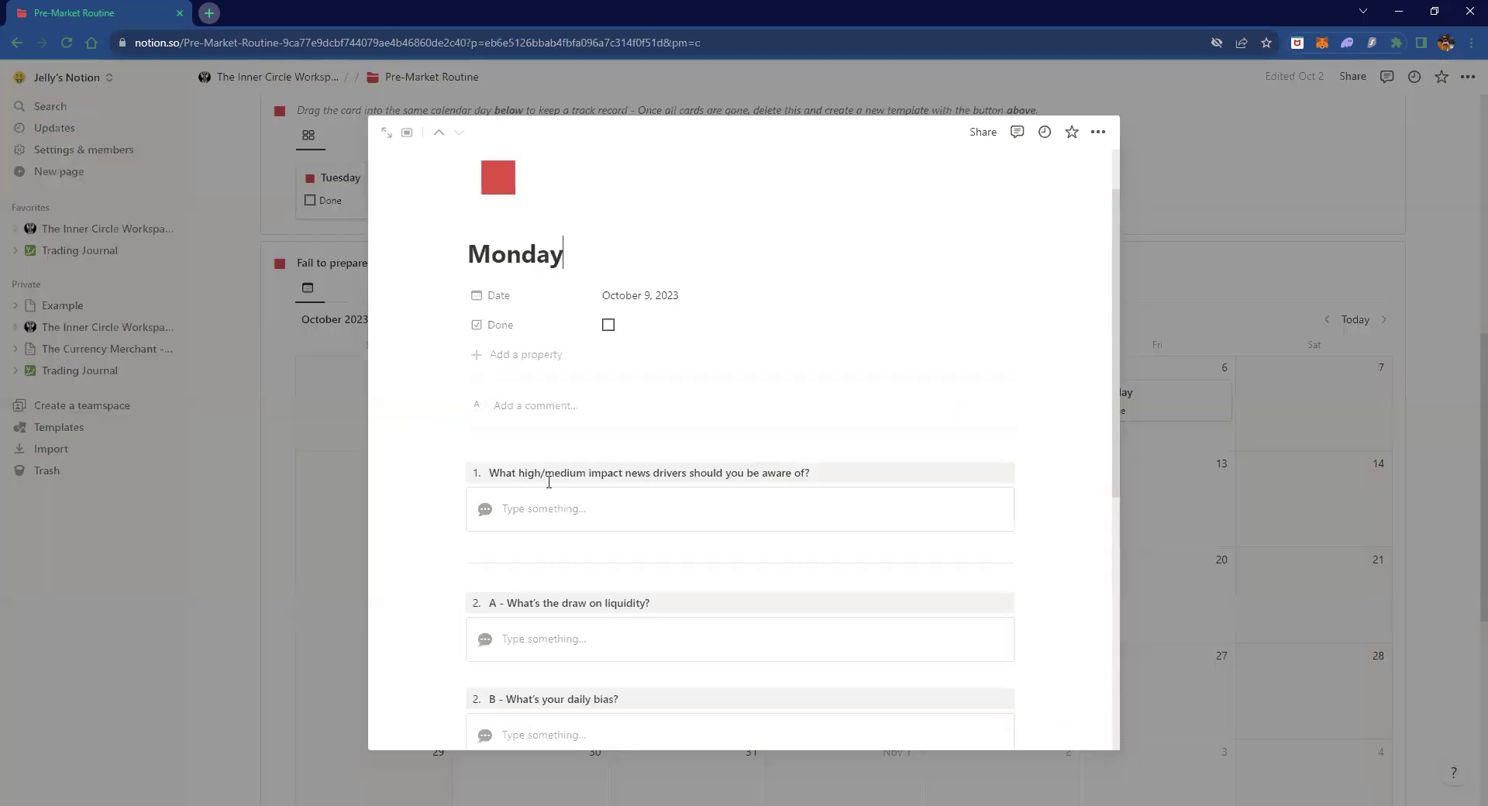
scroll(549, 542, down, 2)
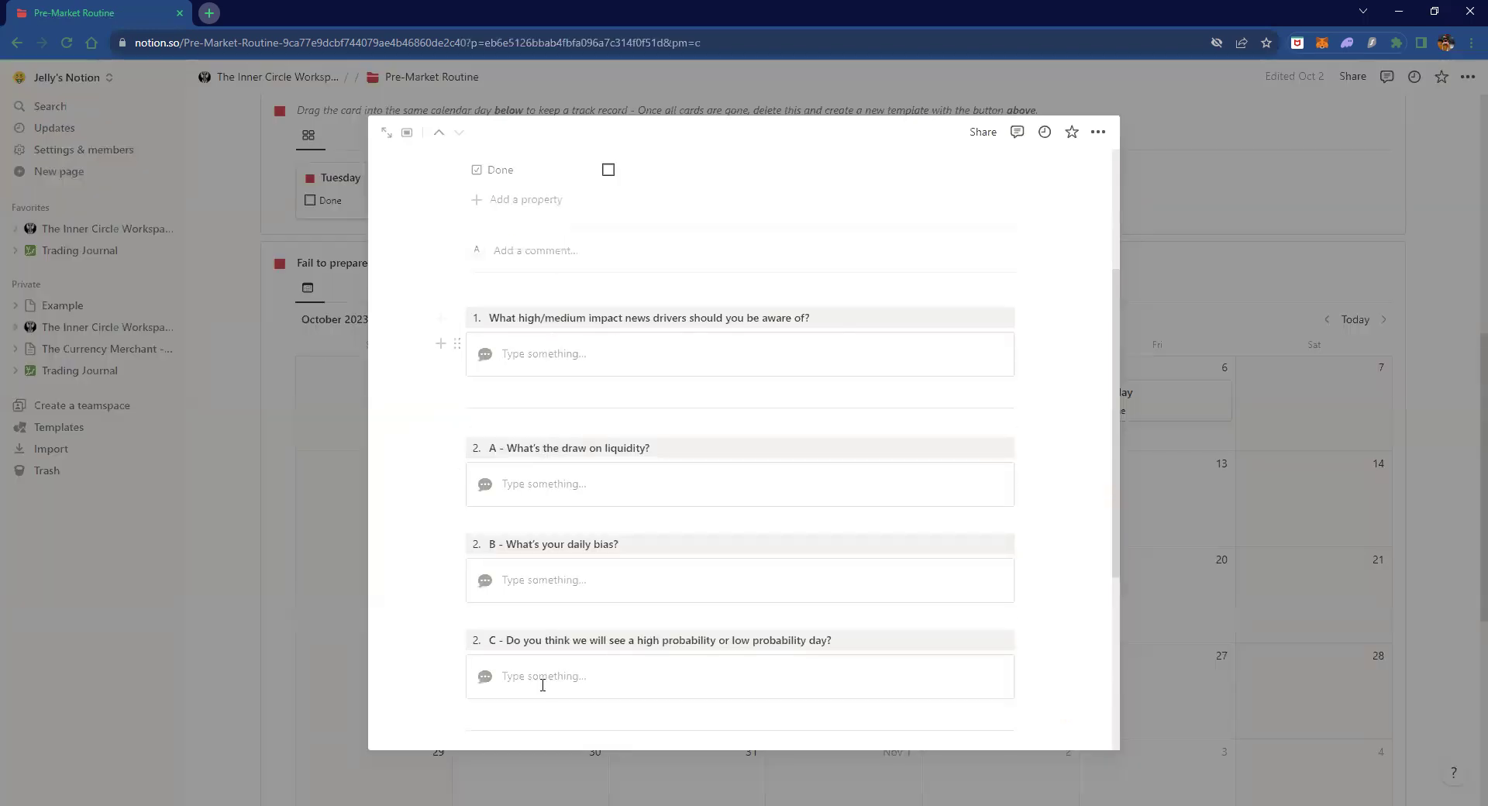
scroll(543, 682, down, 1)
scroll(550, 589, down, 2)
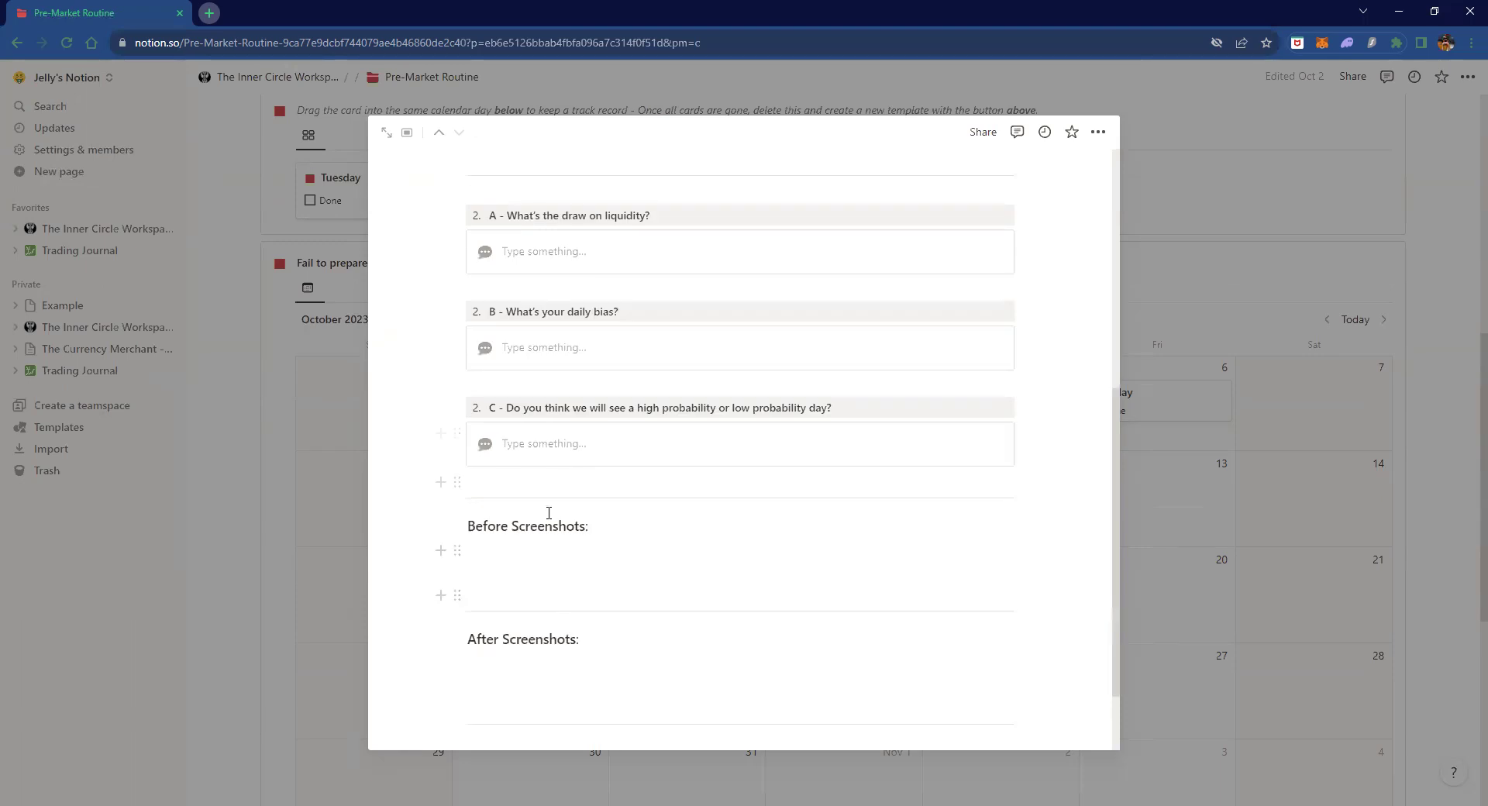
scroll(548, 465, up, 3)
- Examine the Monday card's first question on high/medium impact news drivers and its answer field
click(554, 353)
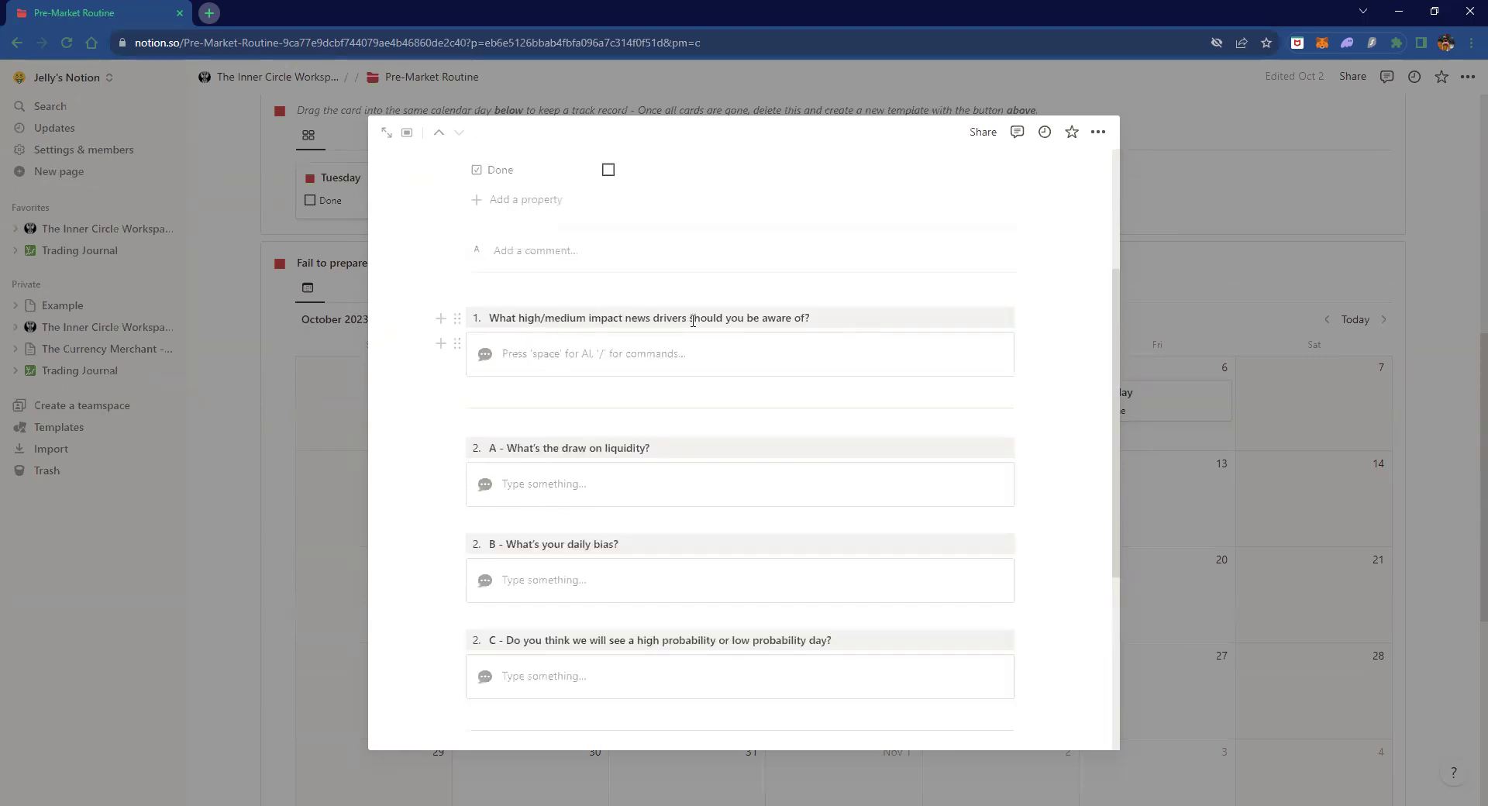
drag(692, 321, 688, 321)
click(755, 359)
scroll(372, 226, down, 2)
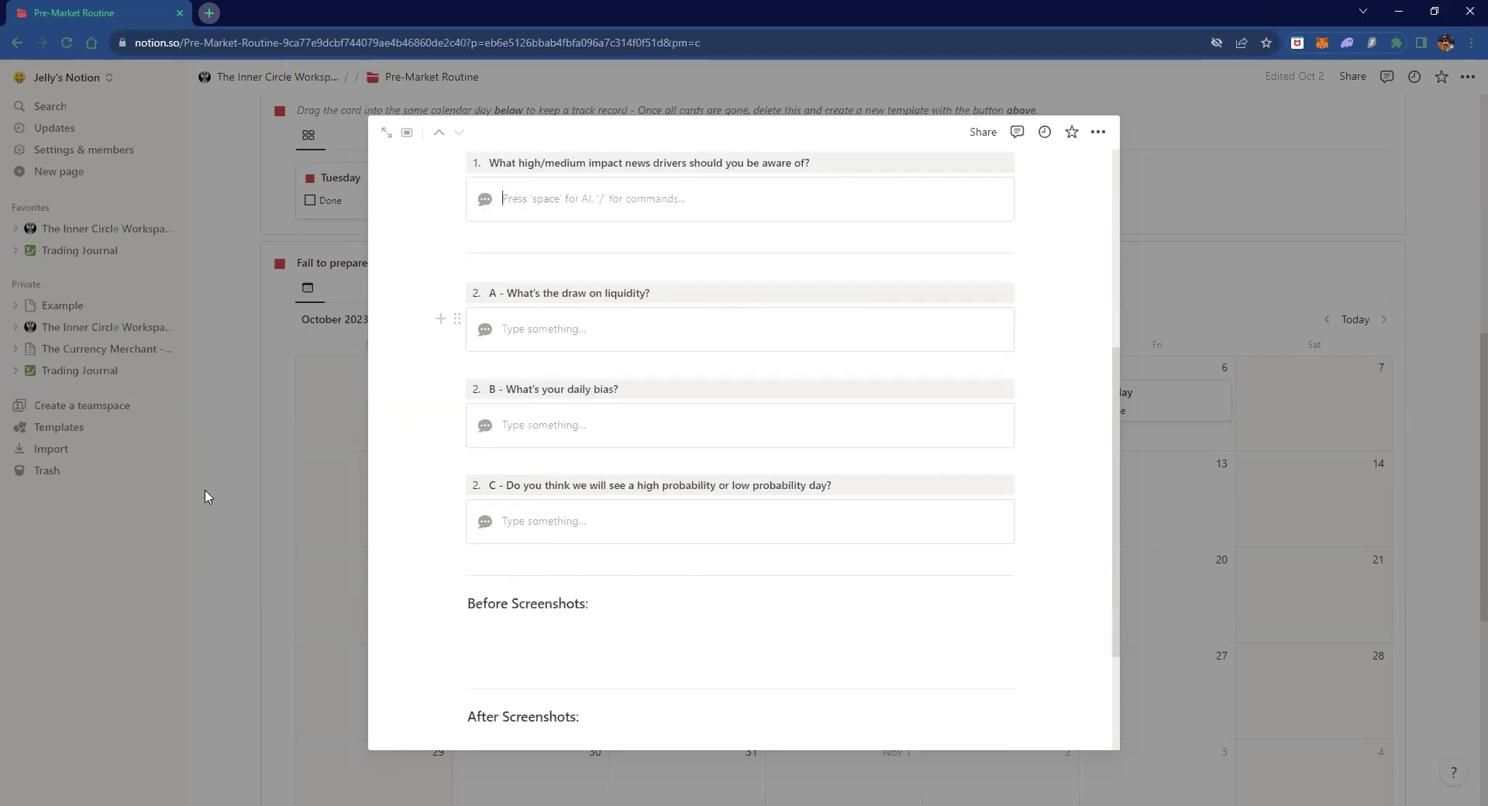
scroll(575, 445, up, 3)
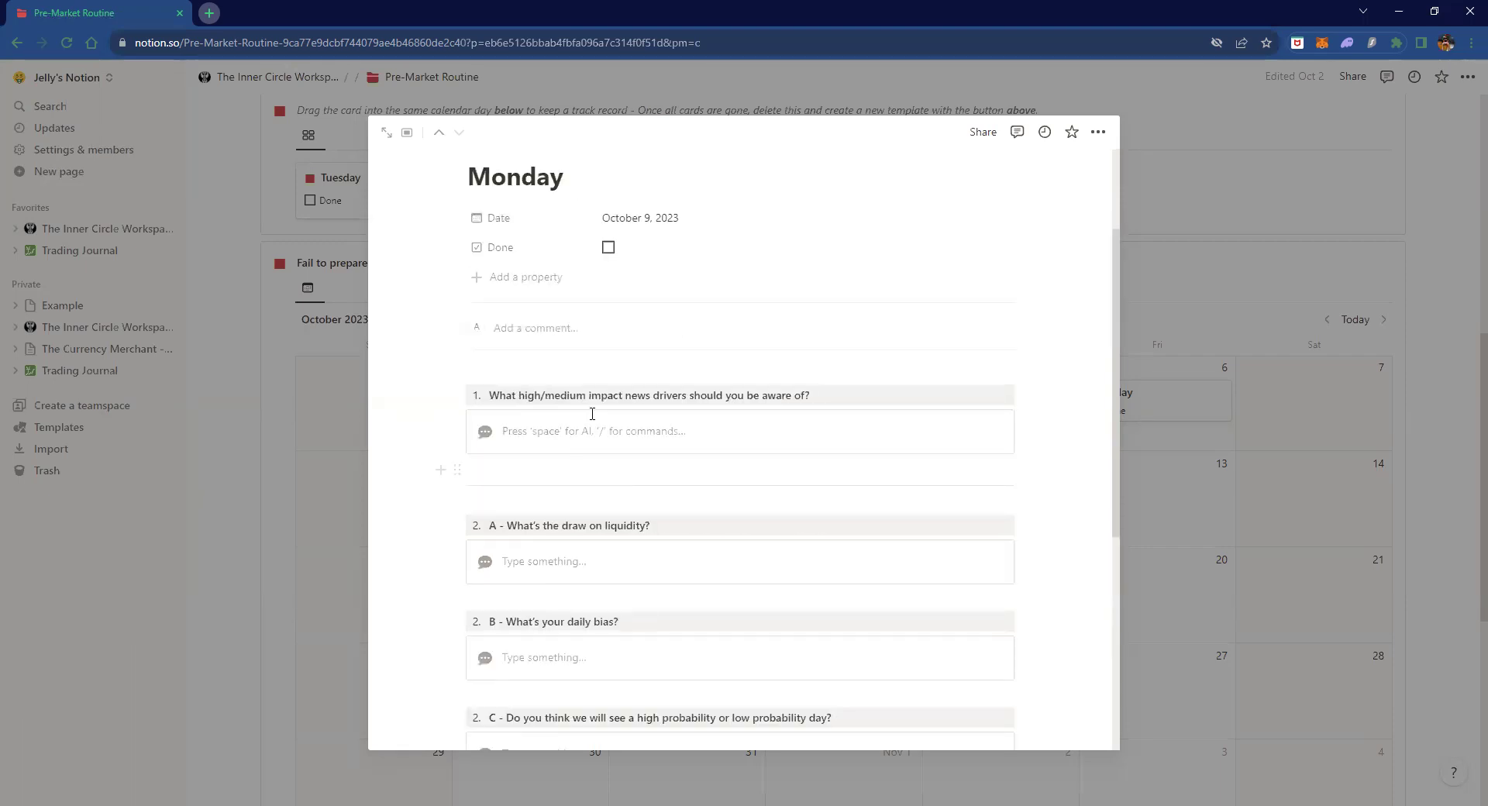
scroll(592, 414, down, 2)
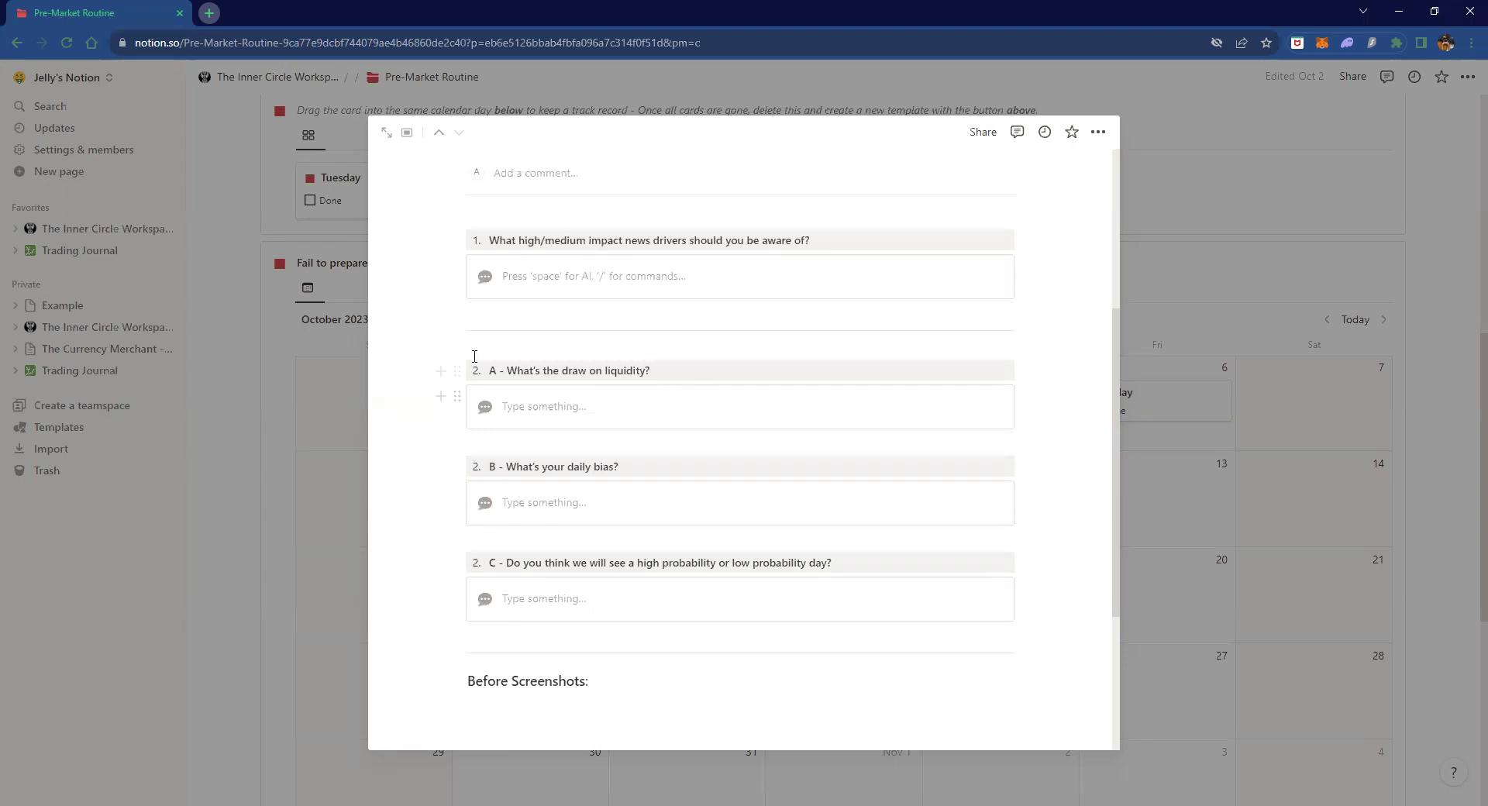
- Go through the Monday card's draw on liquidity, daily bias and probability questions and the Before and After Screenshots areas
click(475, 358)
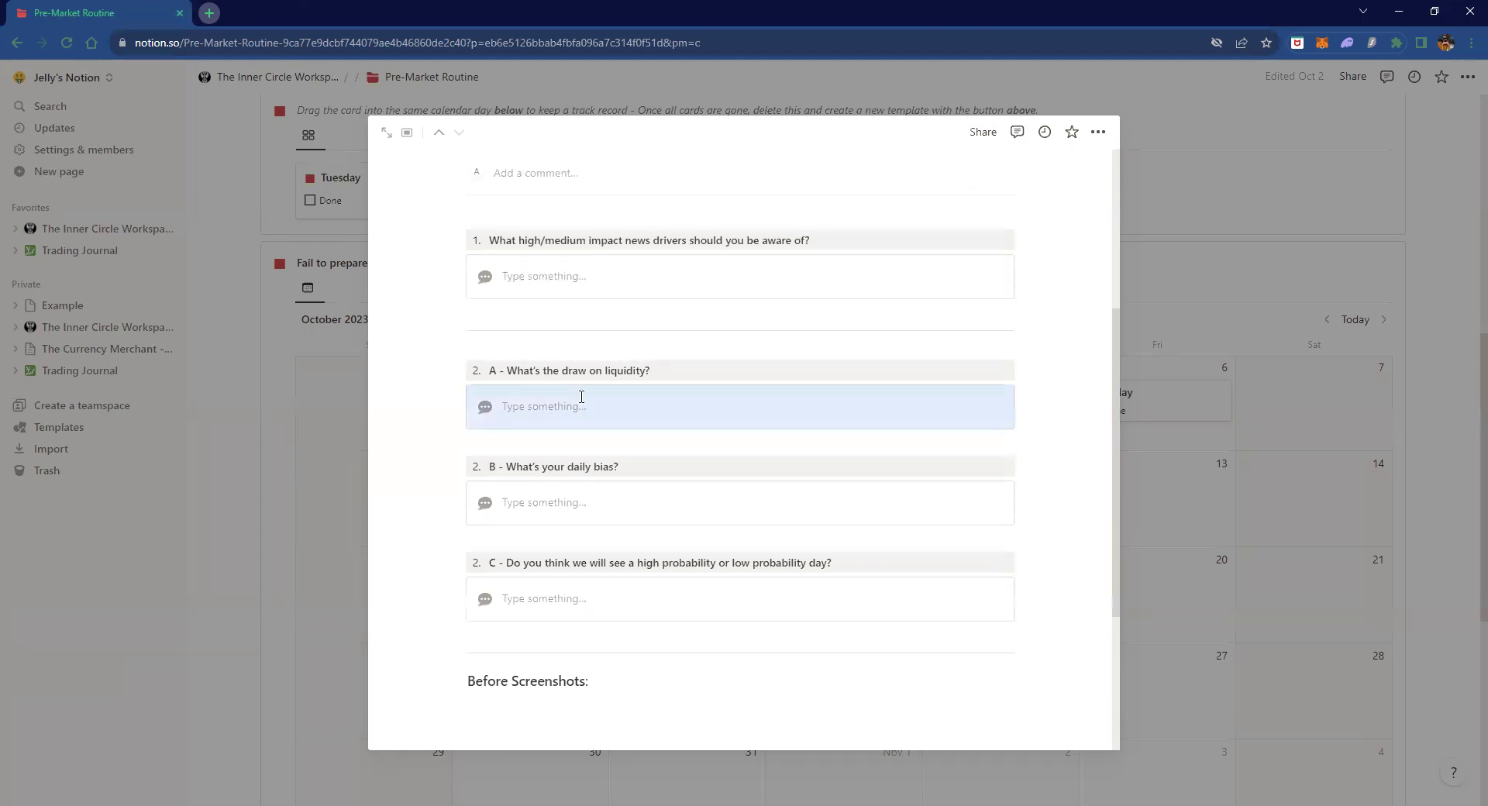
scroll(606, 380, down, 1)
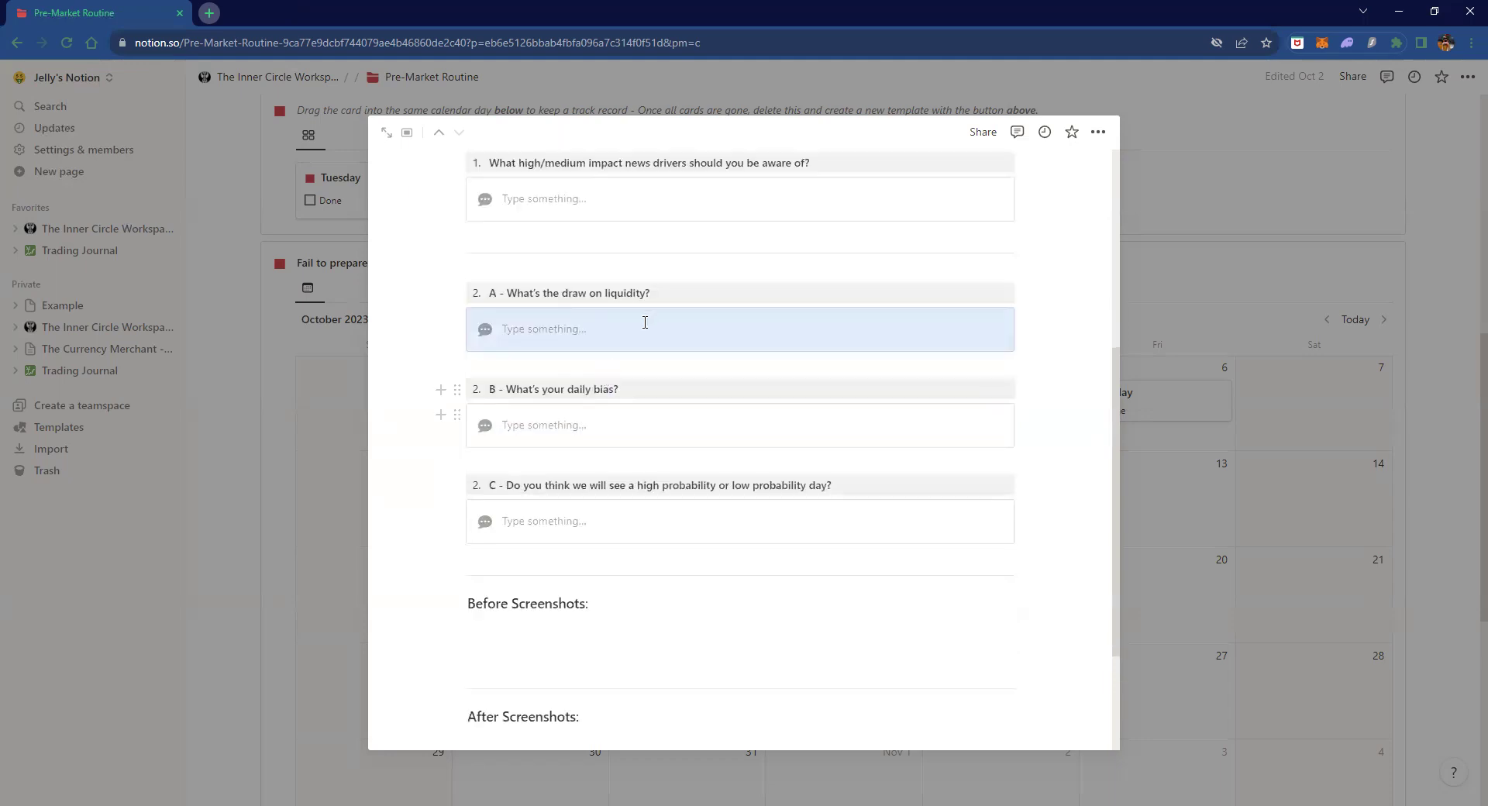
scroll(602, 432, down, 1)
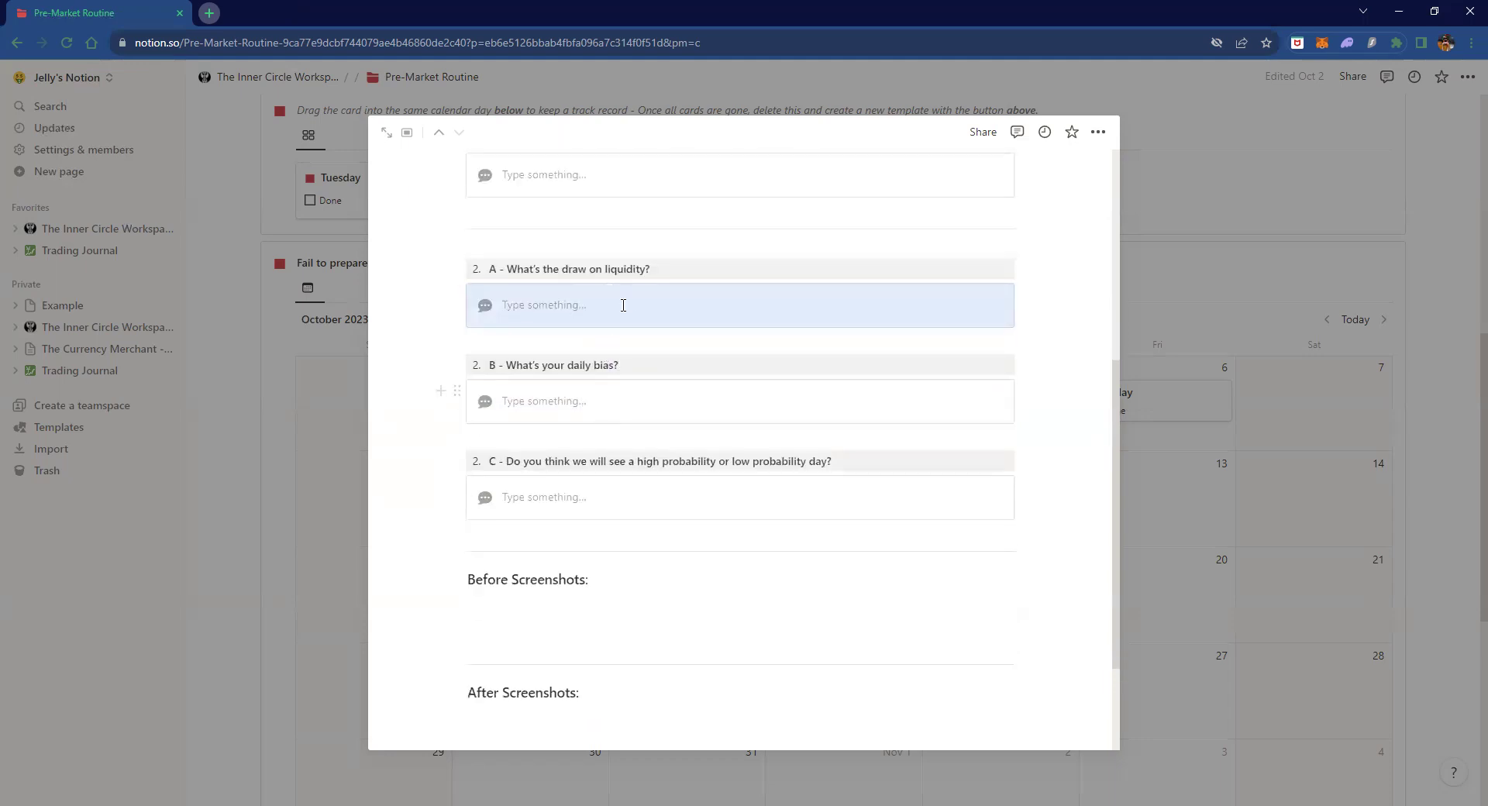
scroll(621, 306, down, 2)
click(606, 246)
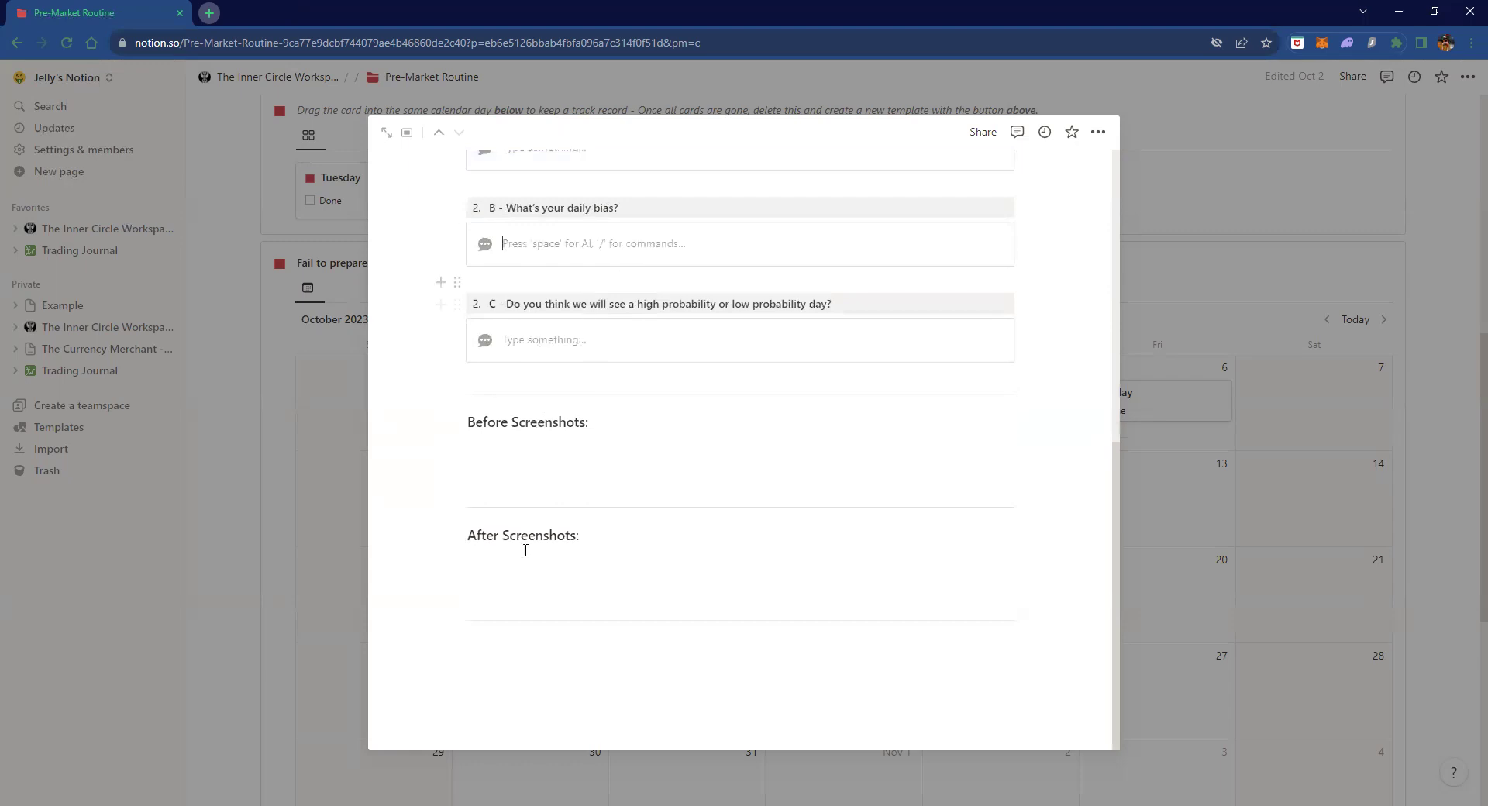
click(602, 439)
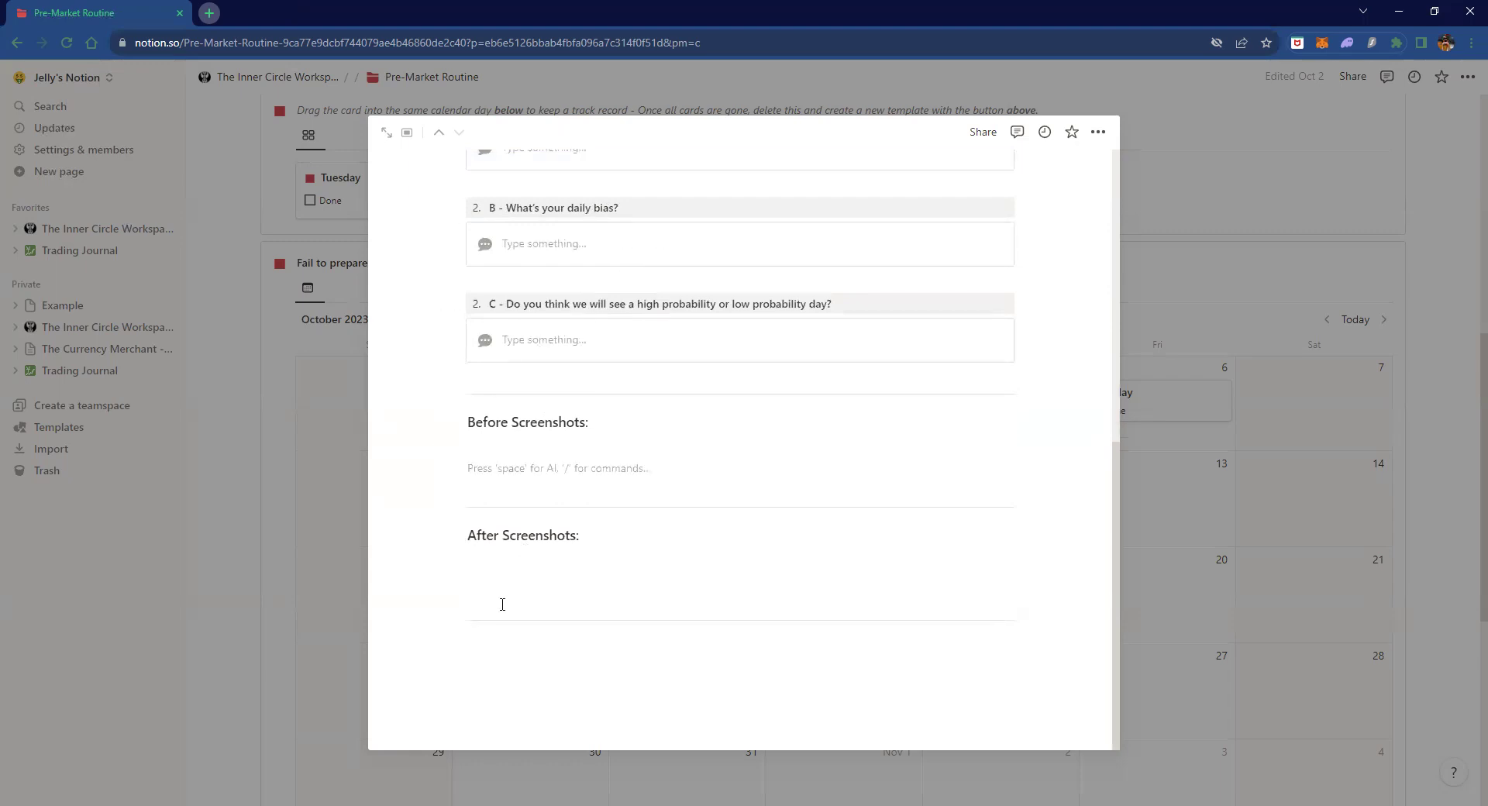
- Open the October 6 Friday card and read its news drivers, draw on liquidity, daily bias and probability answers
click(260, 524)
click(1153, 400)
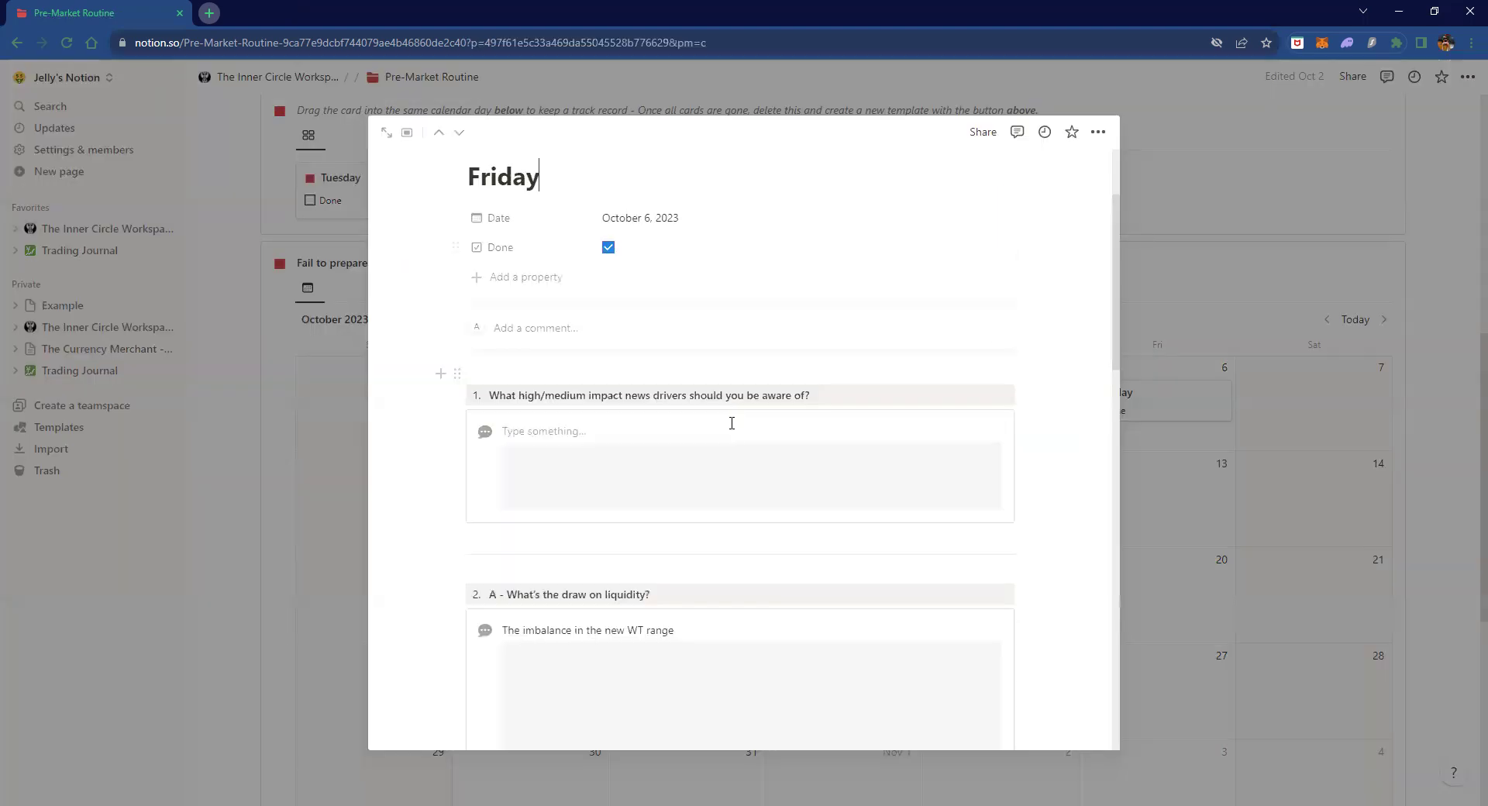
scroll(625, 398, down, 1)
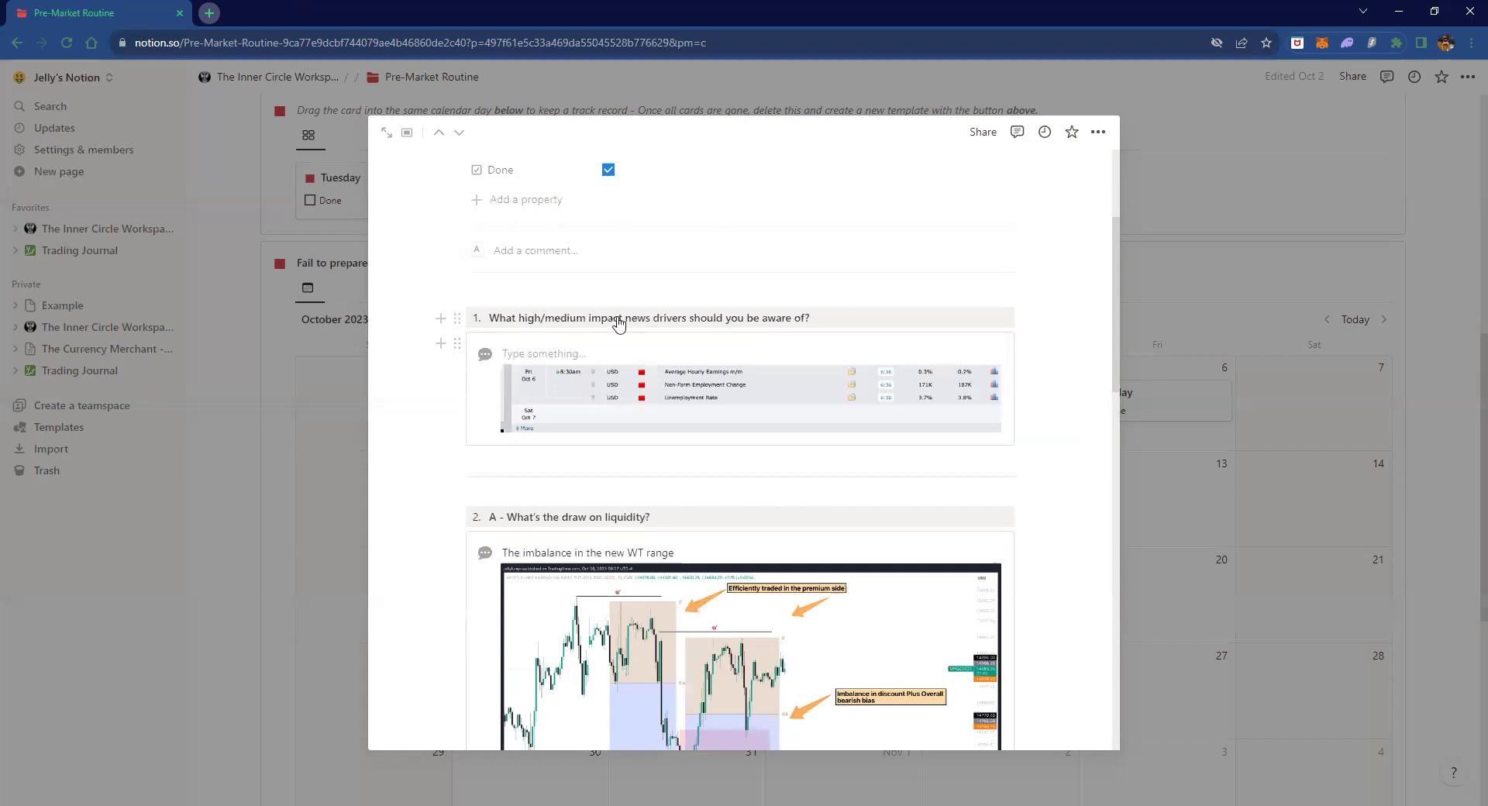
scroll(620, 325, down, 1)
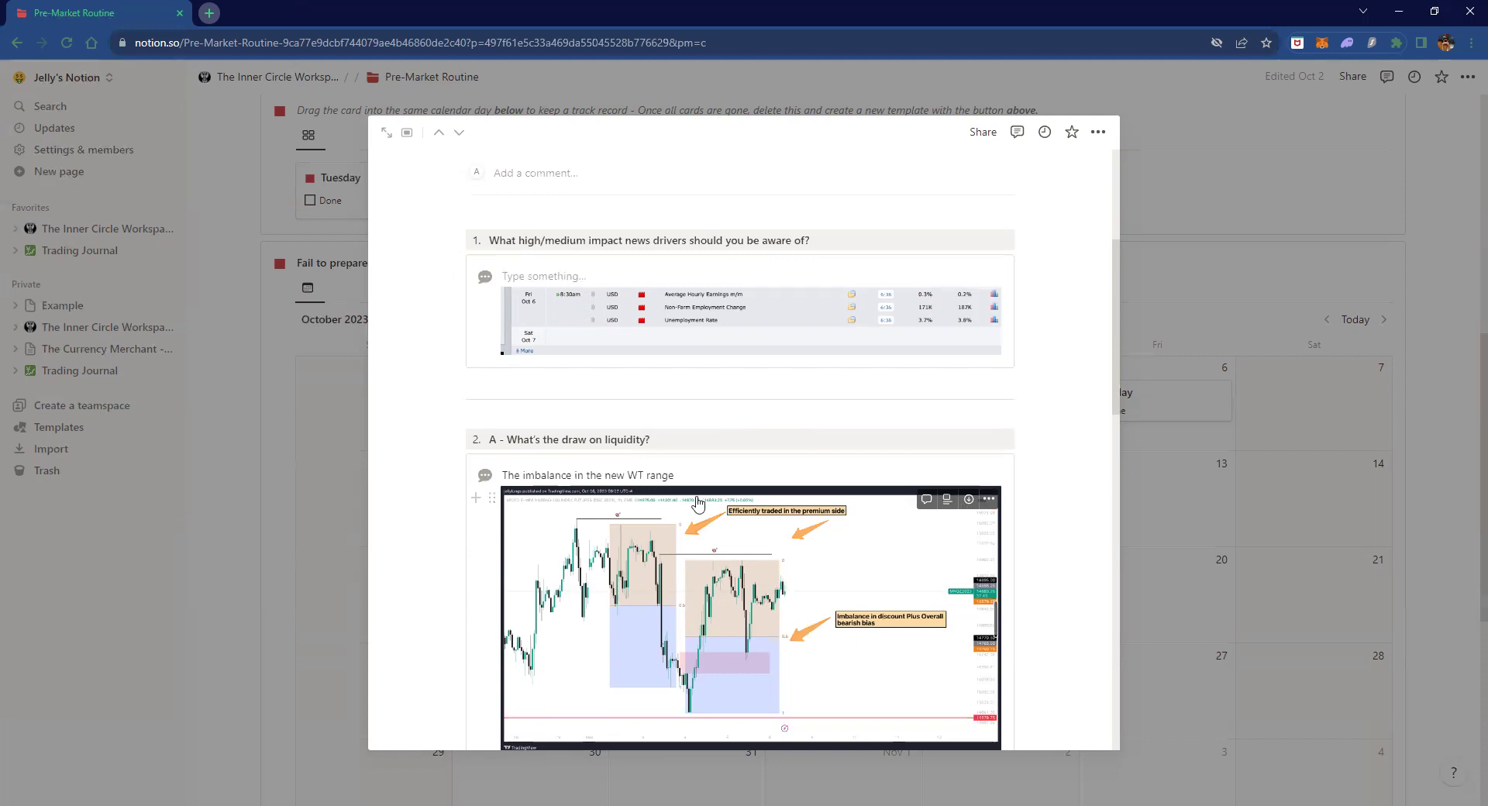
scroll(697, 503, down, 1)
scroll(747, 503, down, 1)
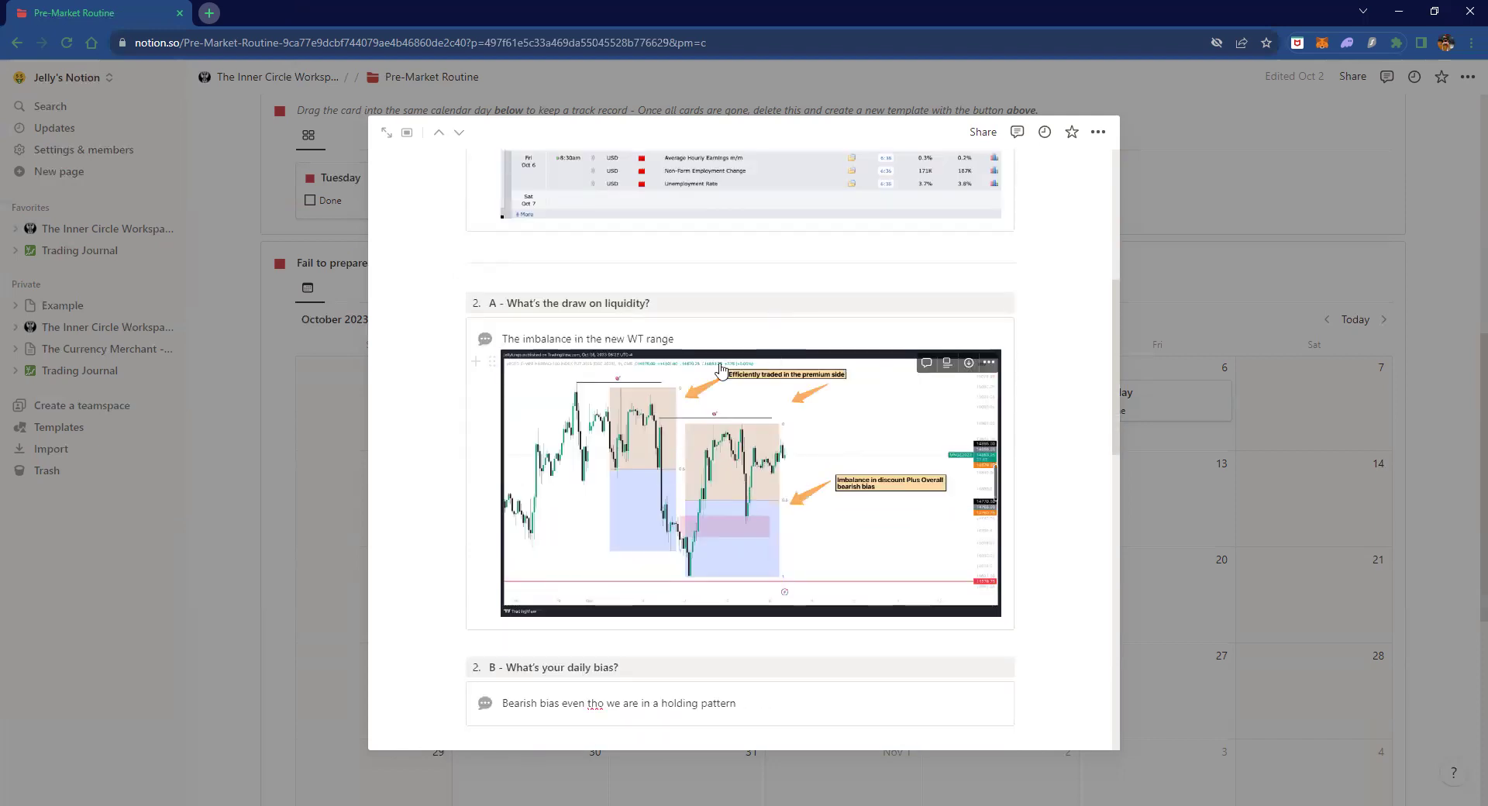
scroll(682, 341, down, 1)
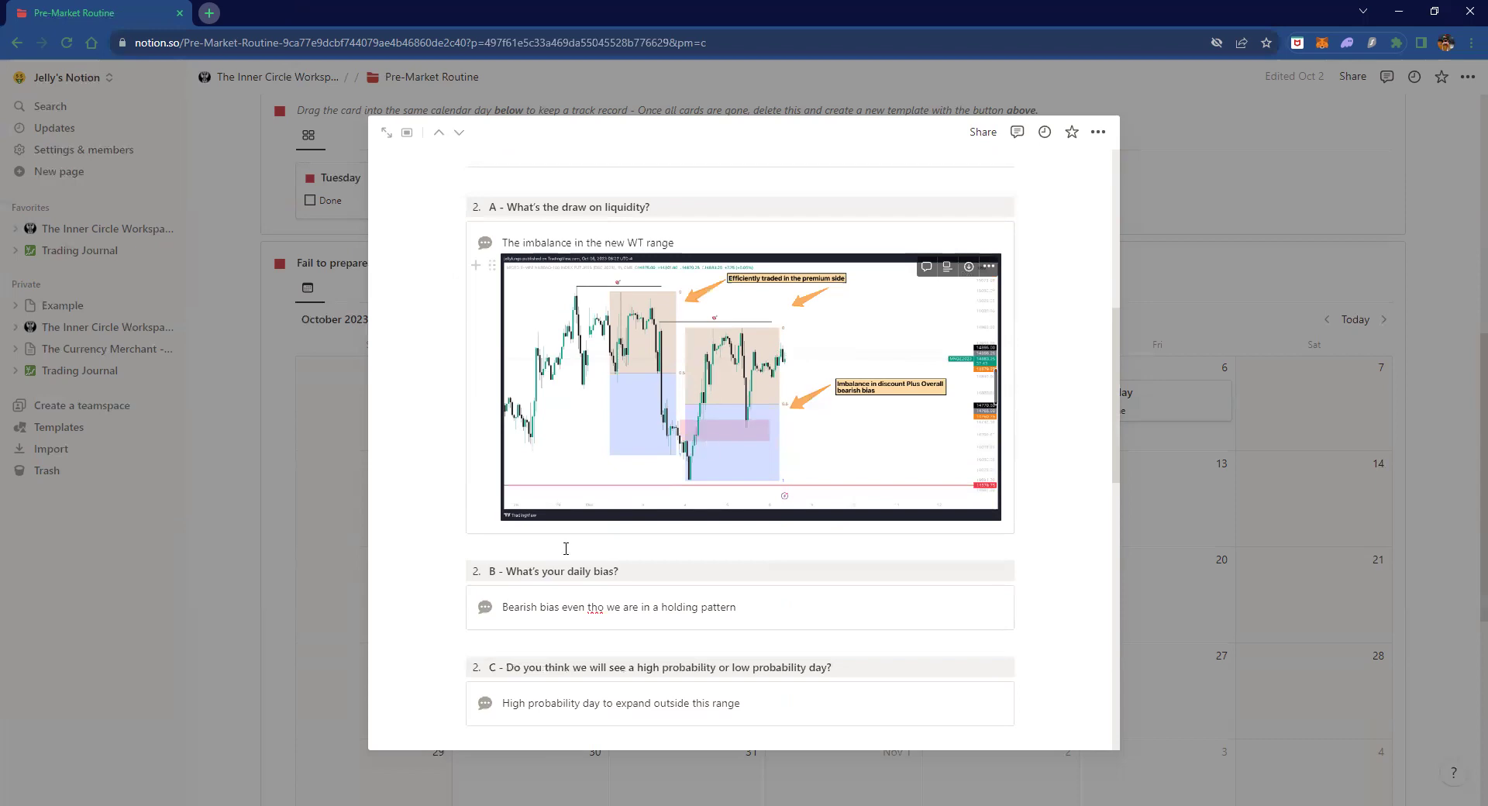
- Read the Friday card's mistake and improvement answers and examine the chart under Before Screenshots
scroll(650, 577, down, 6)
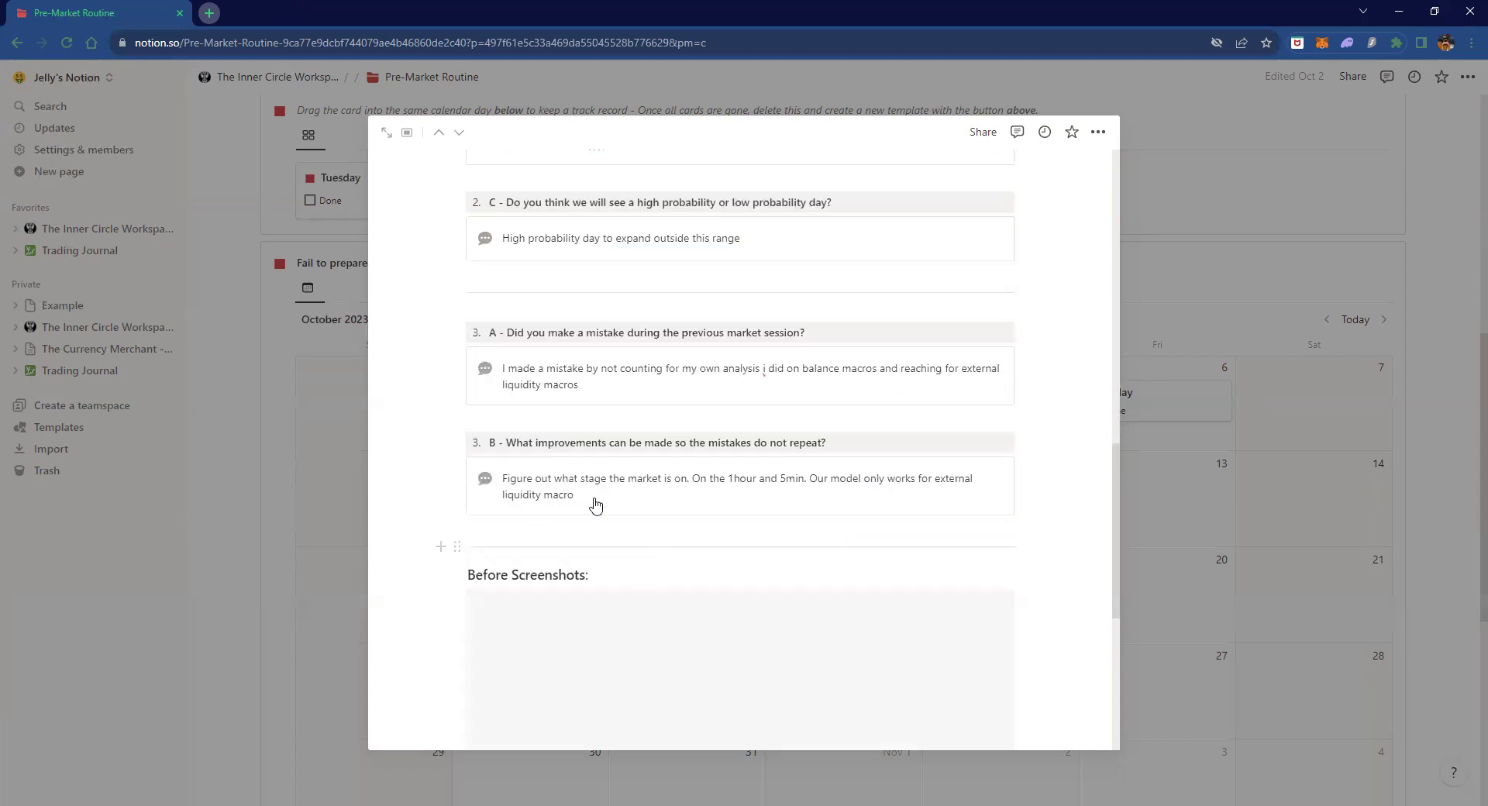
scroll(596, 507, down, 2)
scroll(713, 425, down, 3)
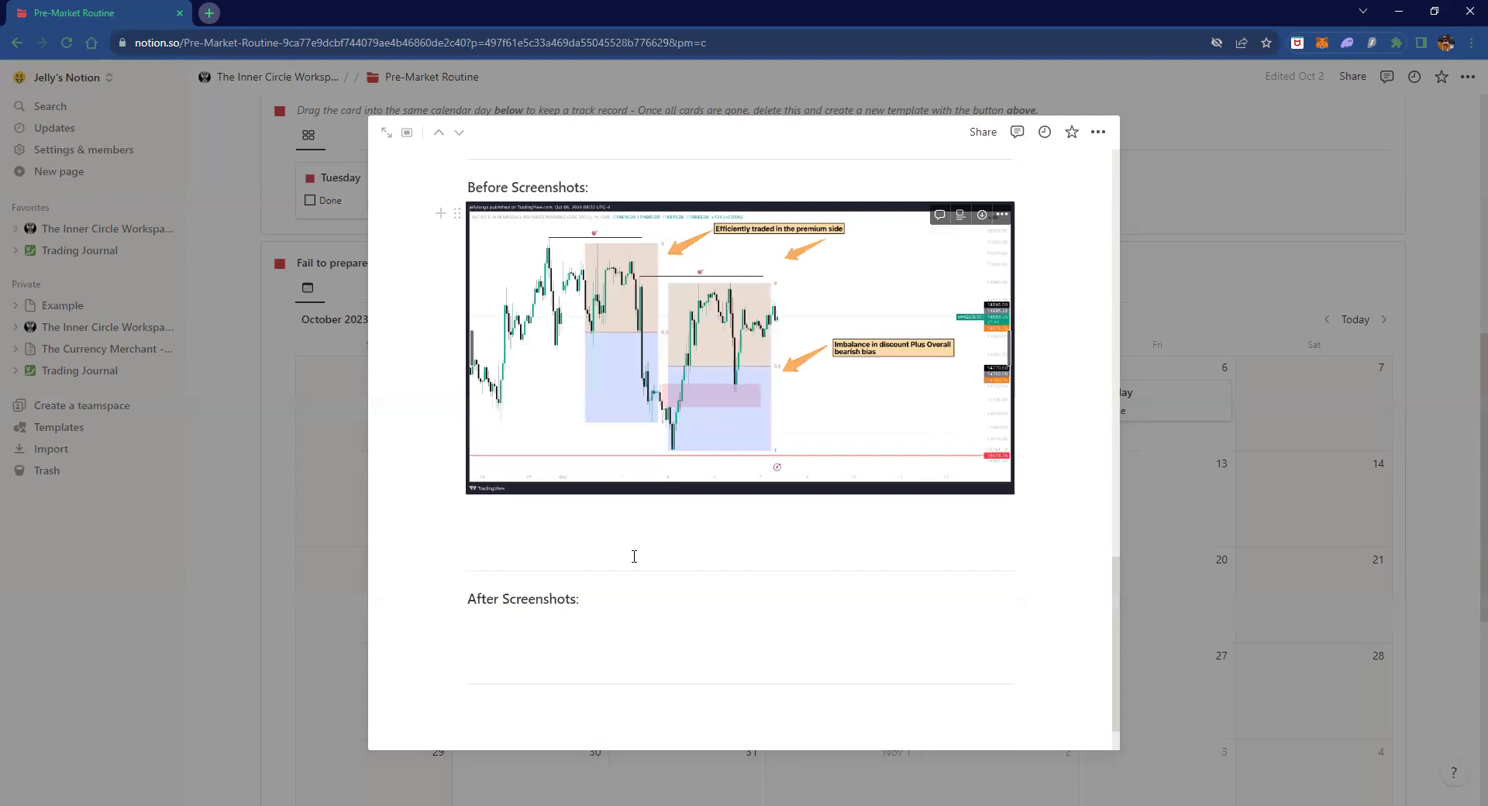
scroll(631, 555, down, 1)
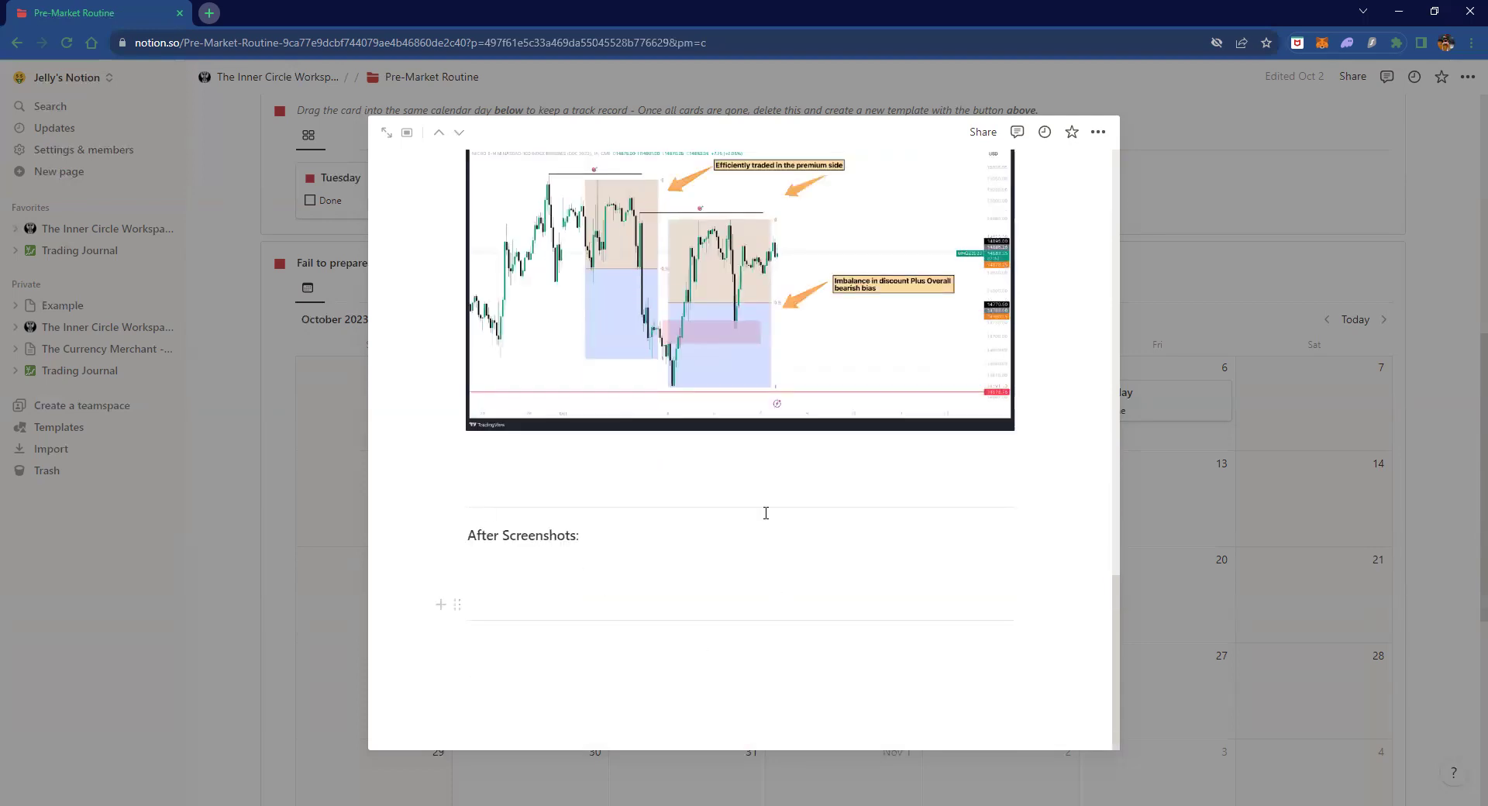
scroll(759, 516, up, 2)
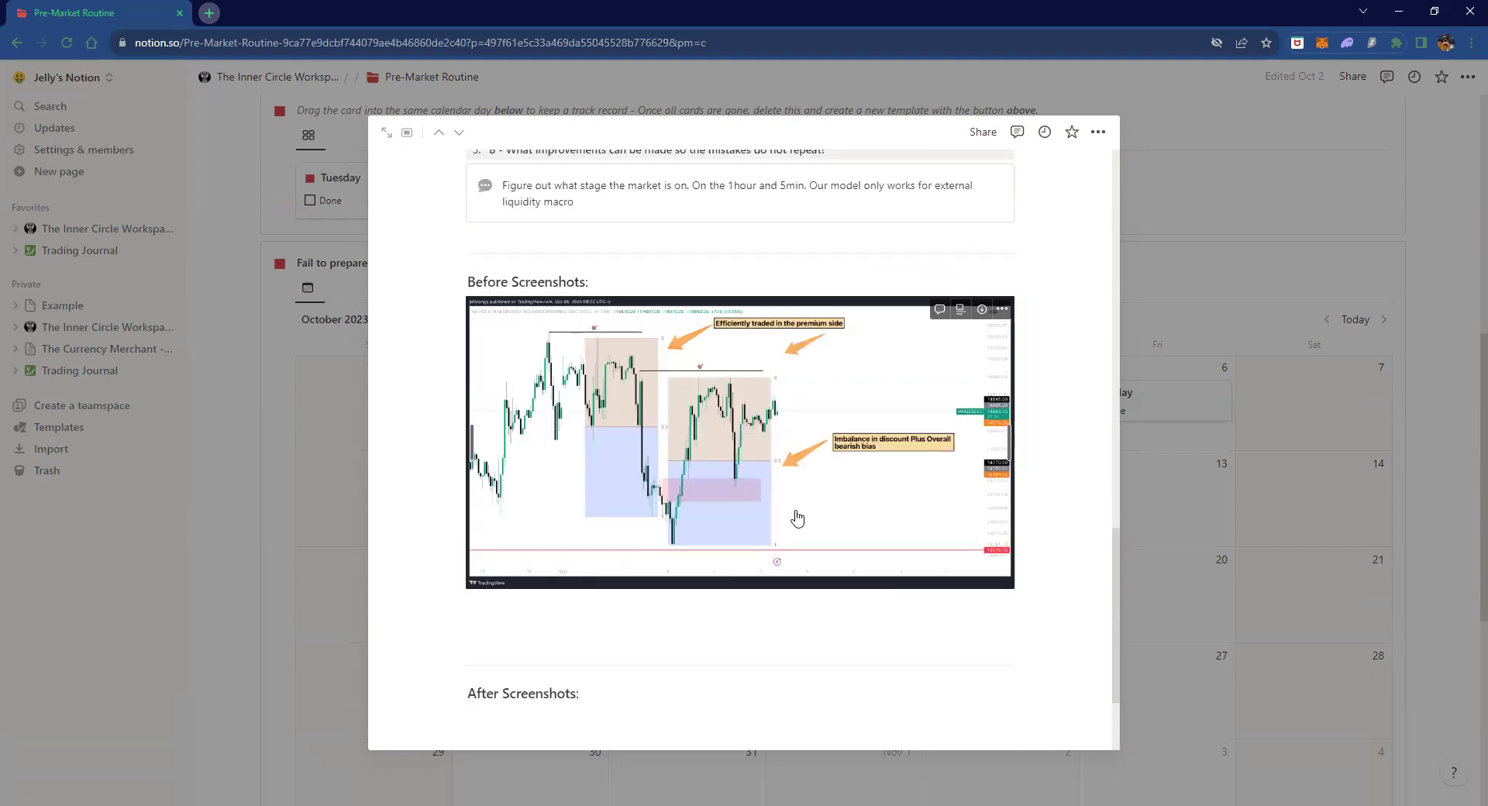
scroll(798, 510, up, 1)
scroll(795, 515, up, 1)
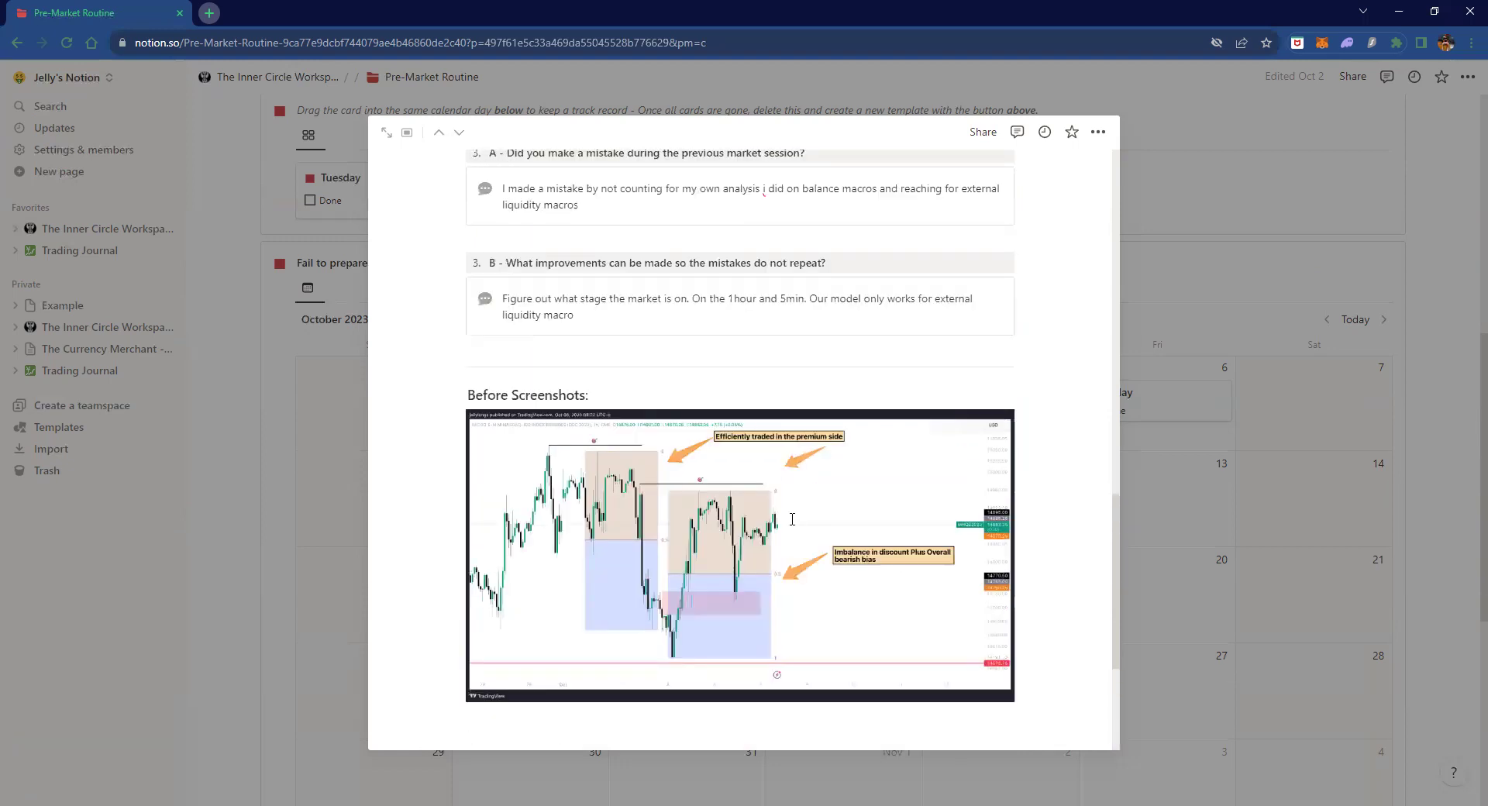
- Compare the Friday card's Before and After Screenshots areas, return to its first question and close the card
scroll(792, 519, down, 4)
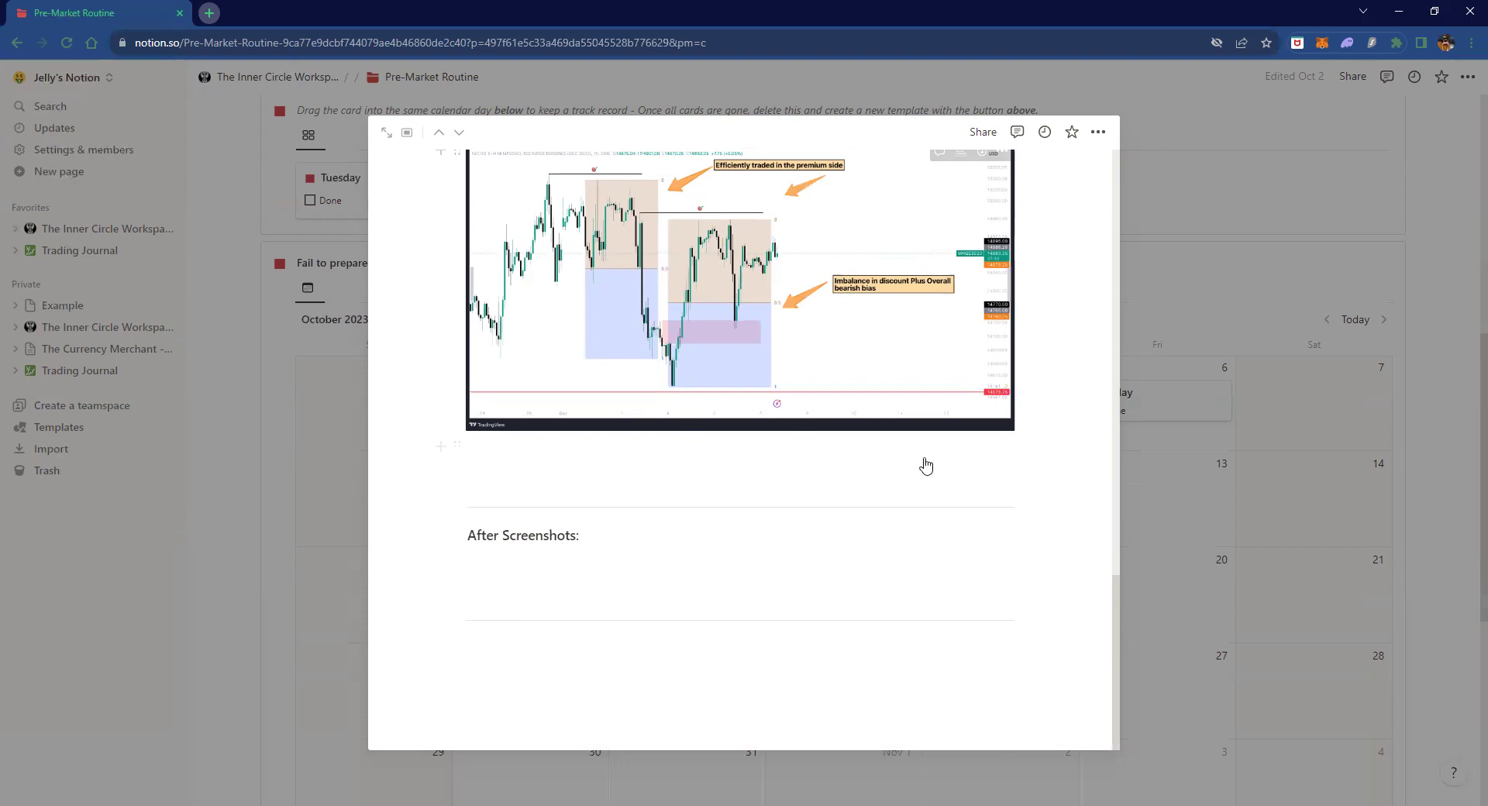
scroll(926, 465, up, 4)
scroll(822, 463, down, 1)
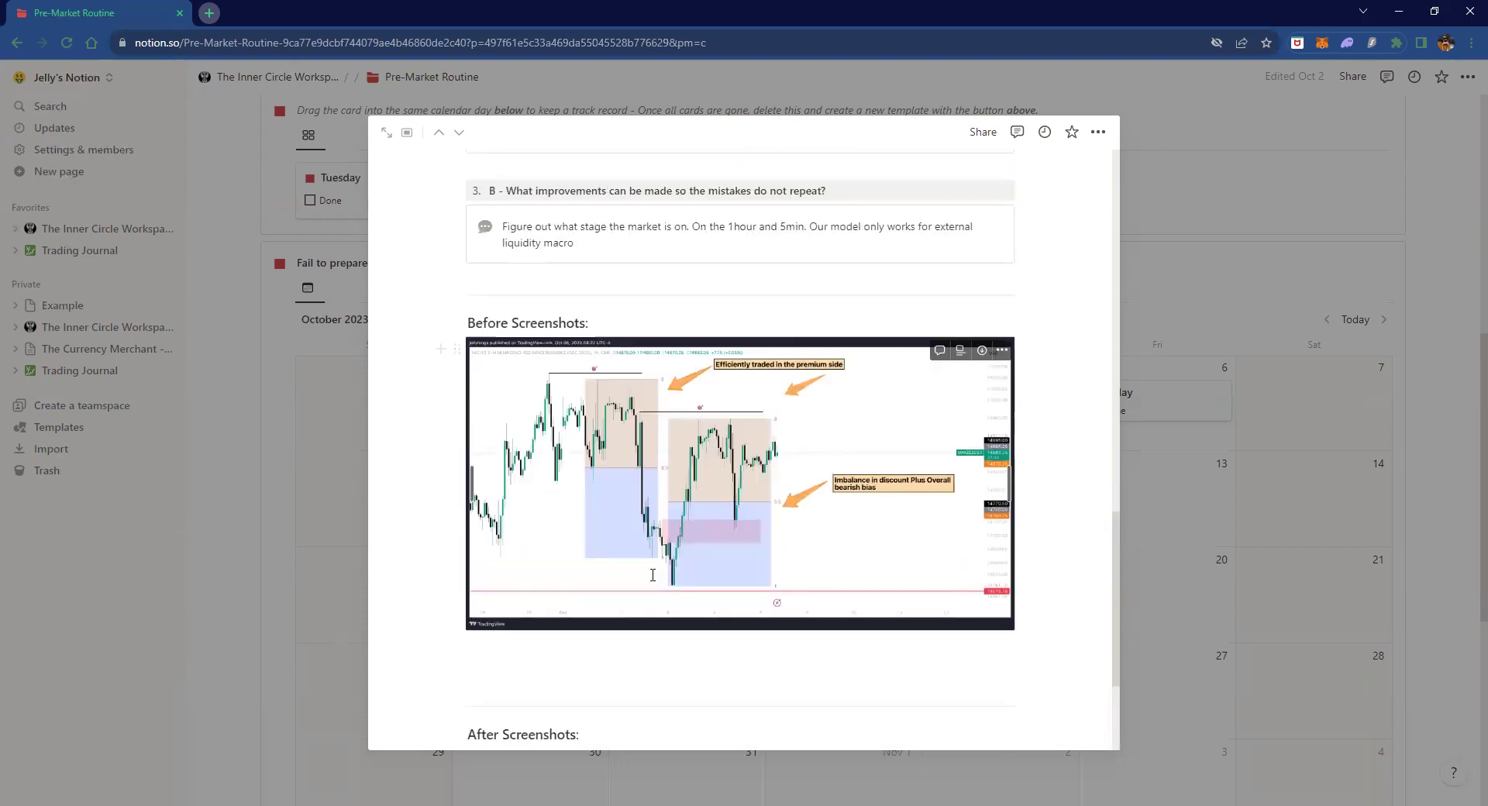
scroll(653, 575, down, 3)
scroll(653, 575, up, 10)
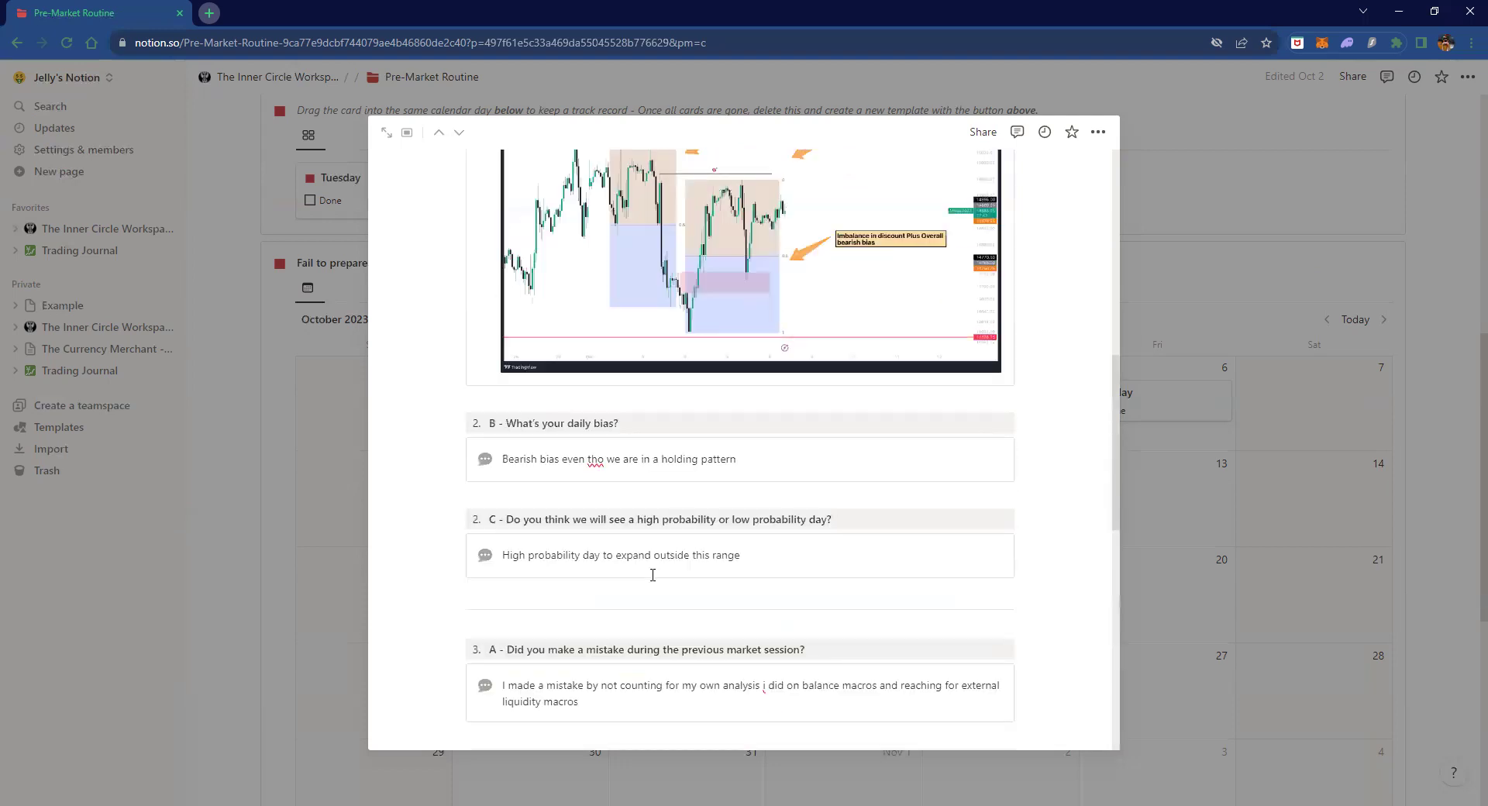
scroll(652, 575, up, 10)
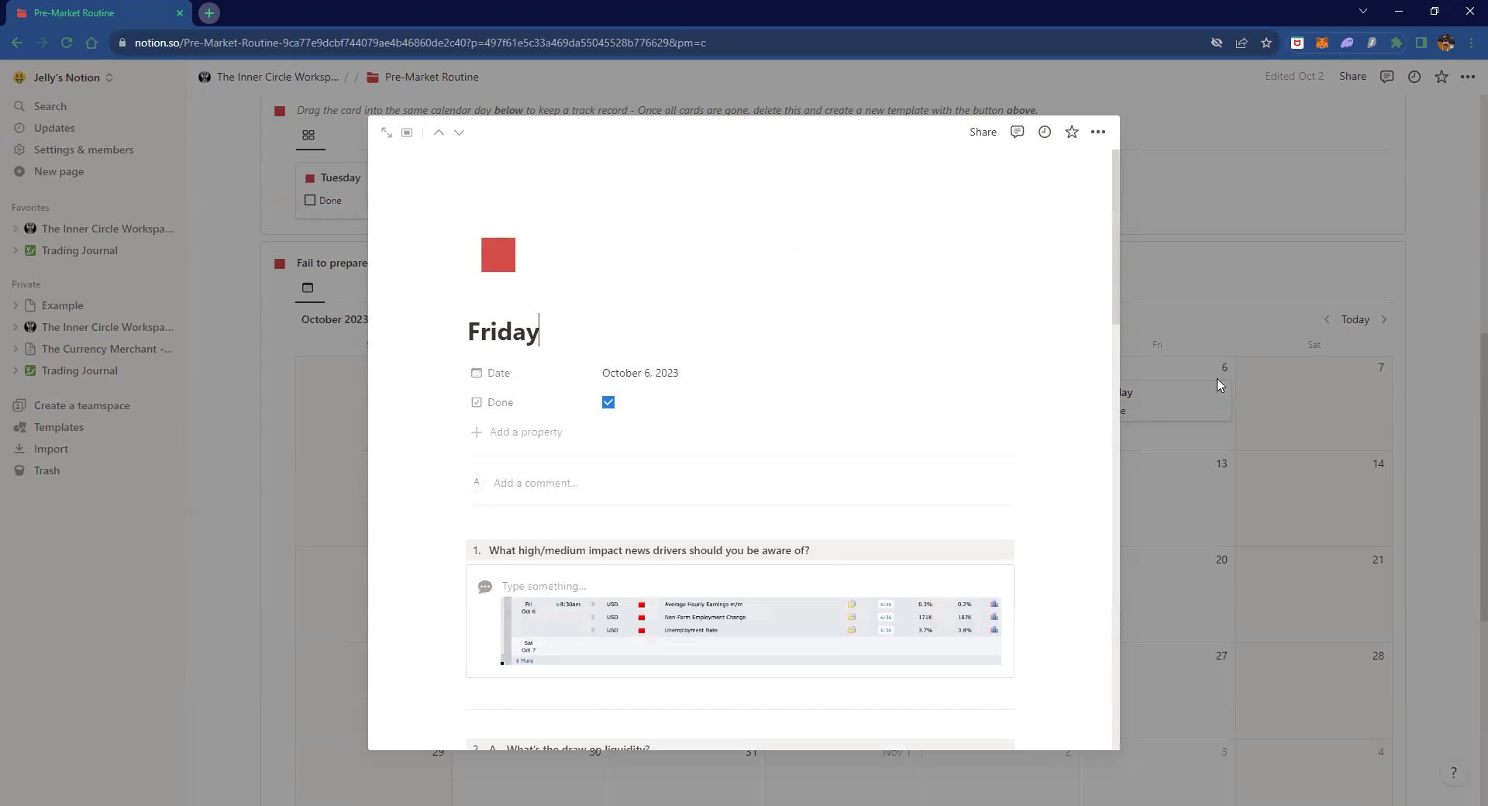
key(Escape)
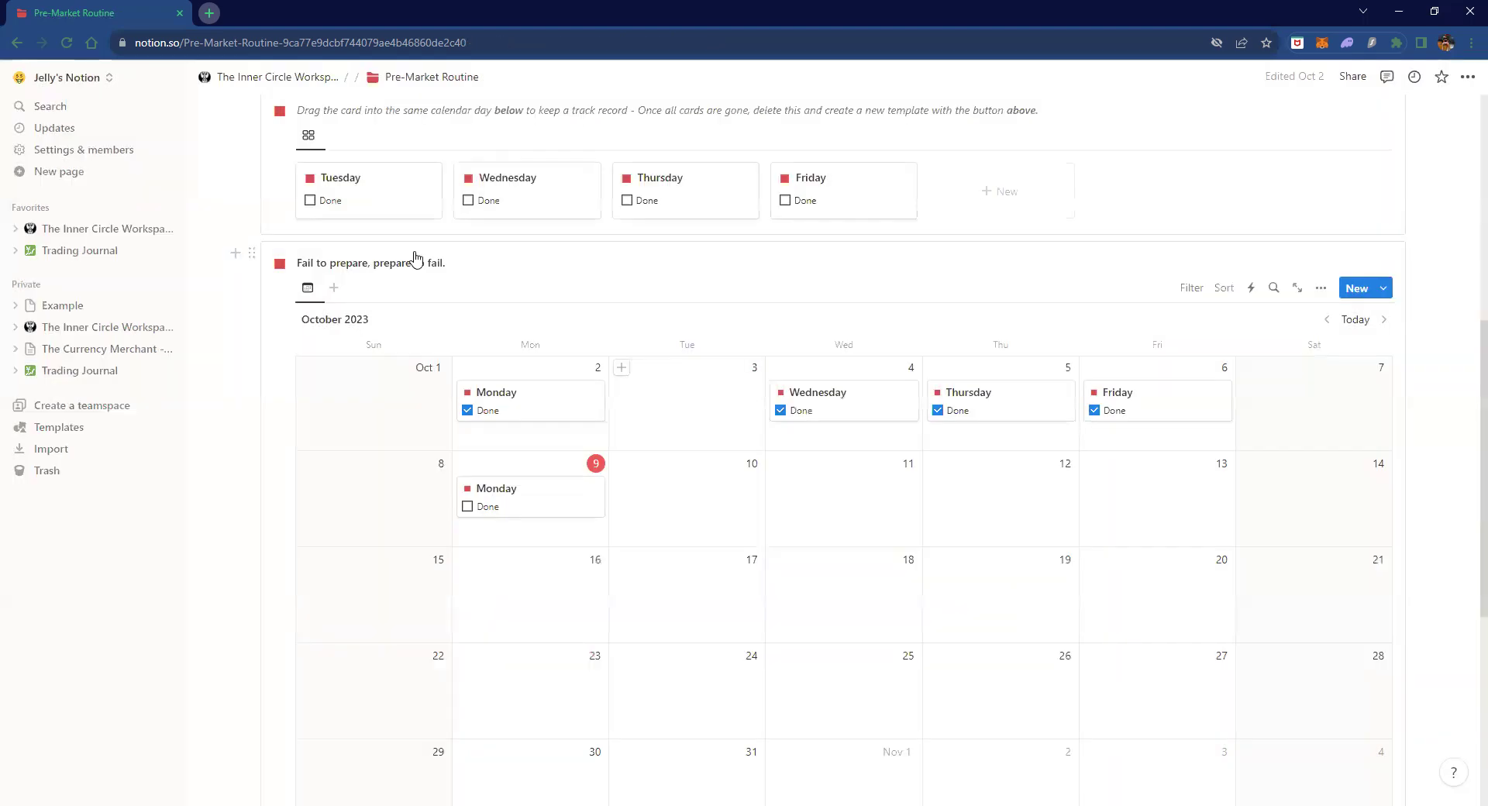
- Return to The Inner Circle Workspace main page and look over its Models and Routine sections
scroll(416, 258, up, 1)
click(300, 91)
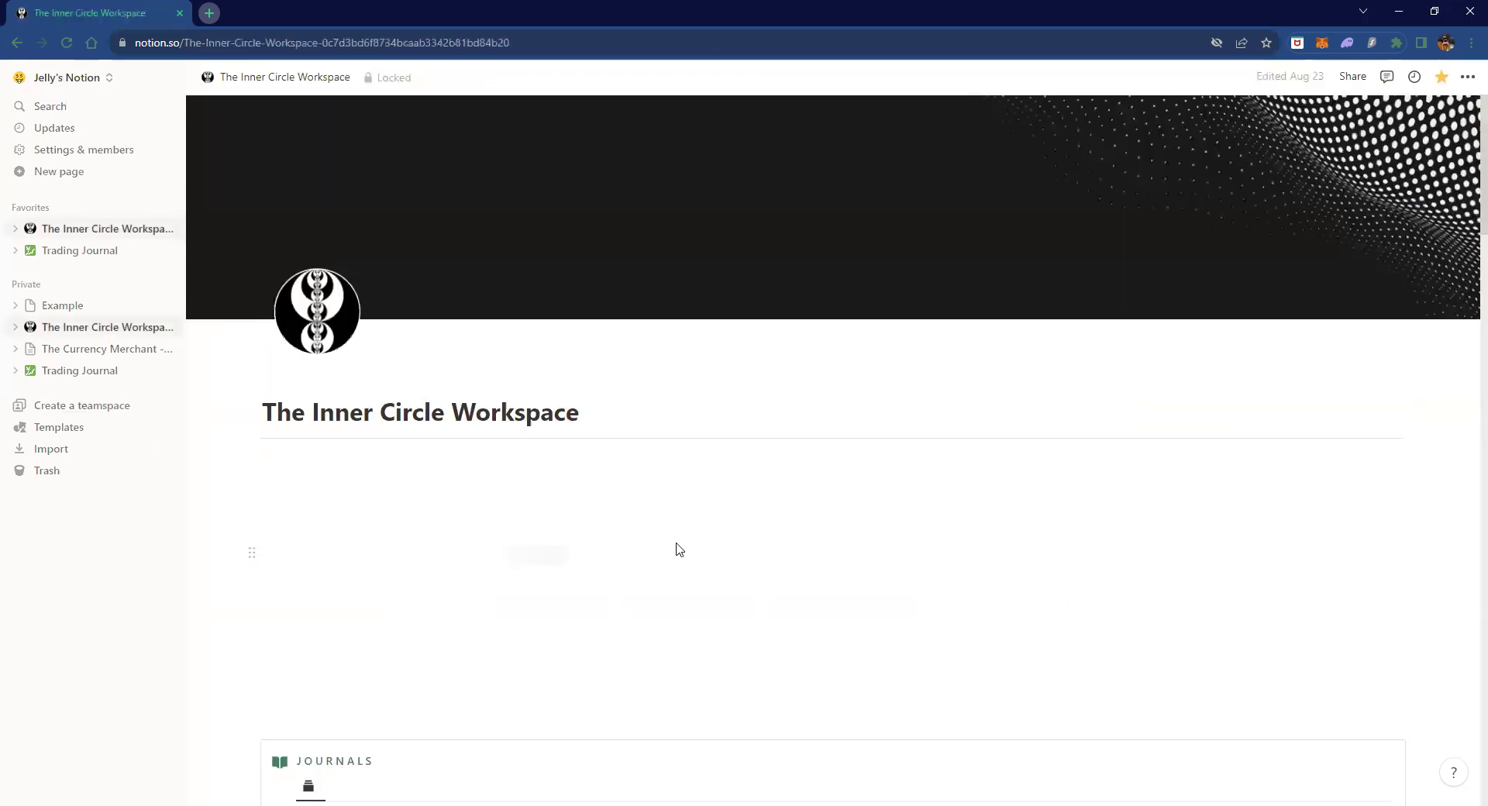
scroll(677, 551, down, 8)
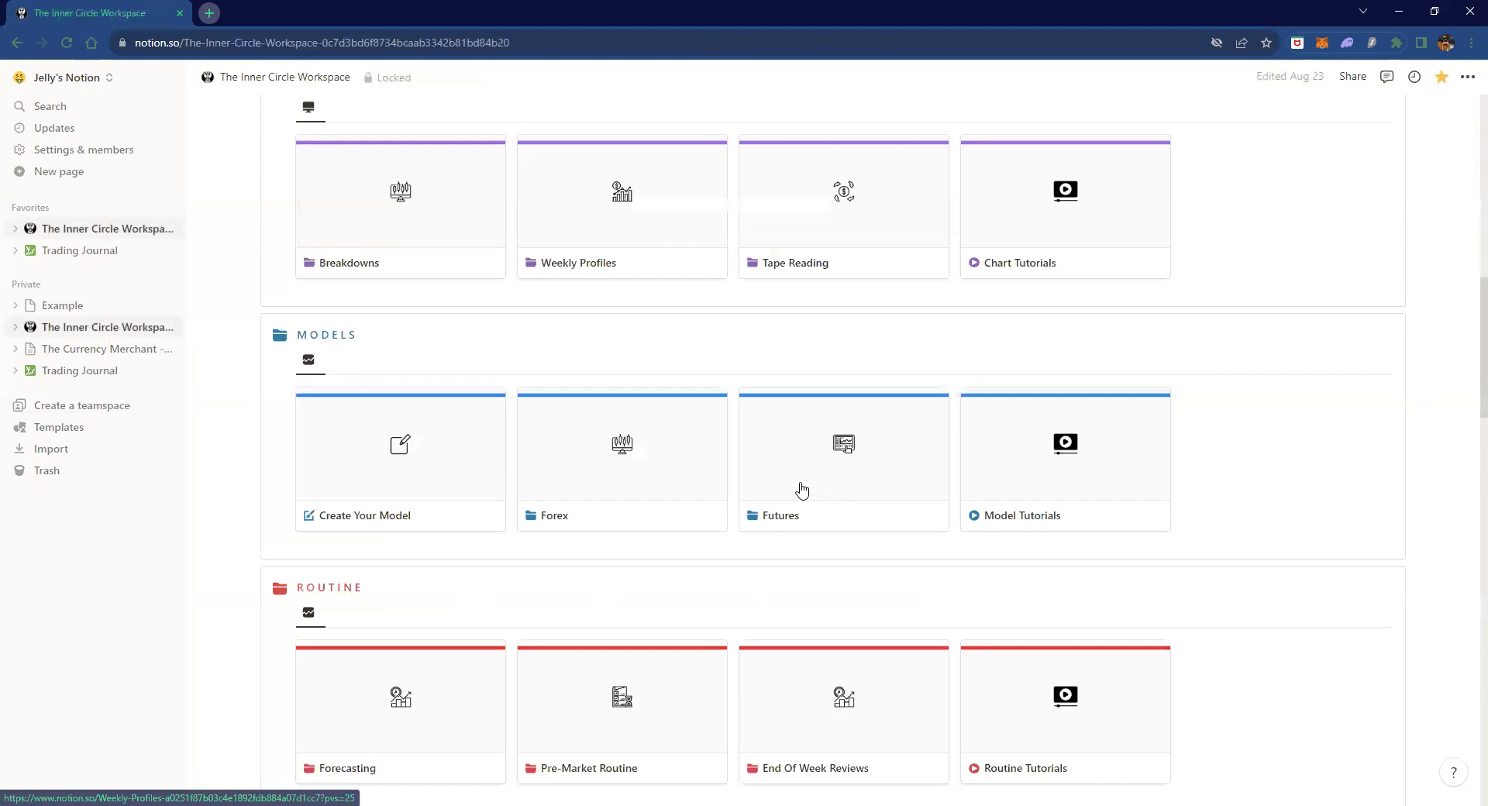
scroll(802, 489, down, 3)
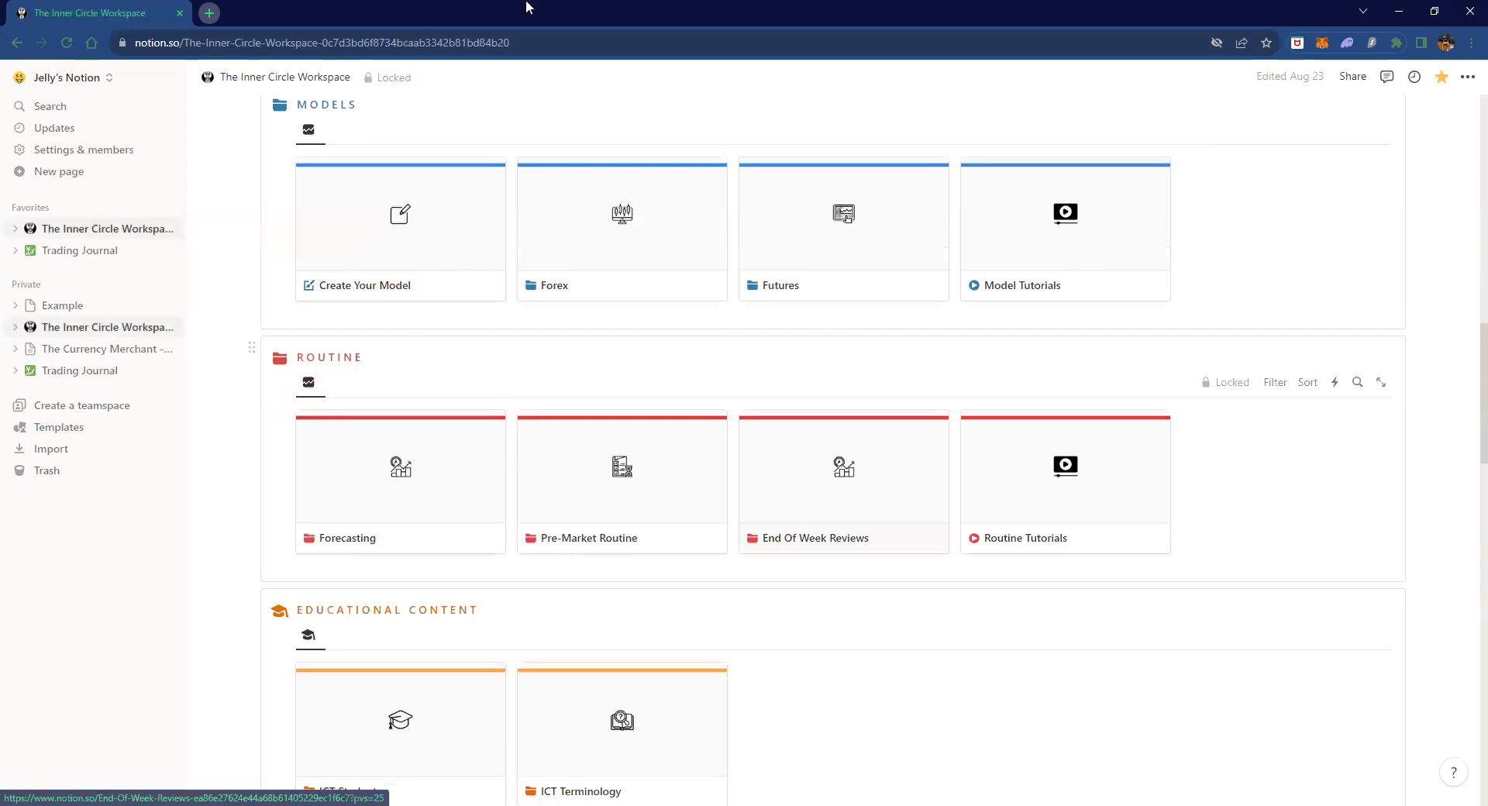
- Open the Futures models page and examine the BIZCARD SB model's summary table and screenshot gallery
click(841, 293)
scroll(578, 488, down, 3)
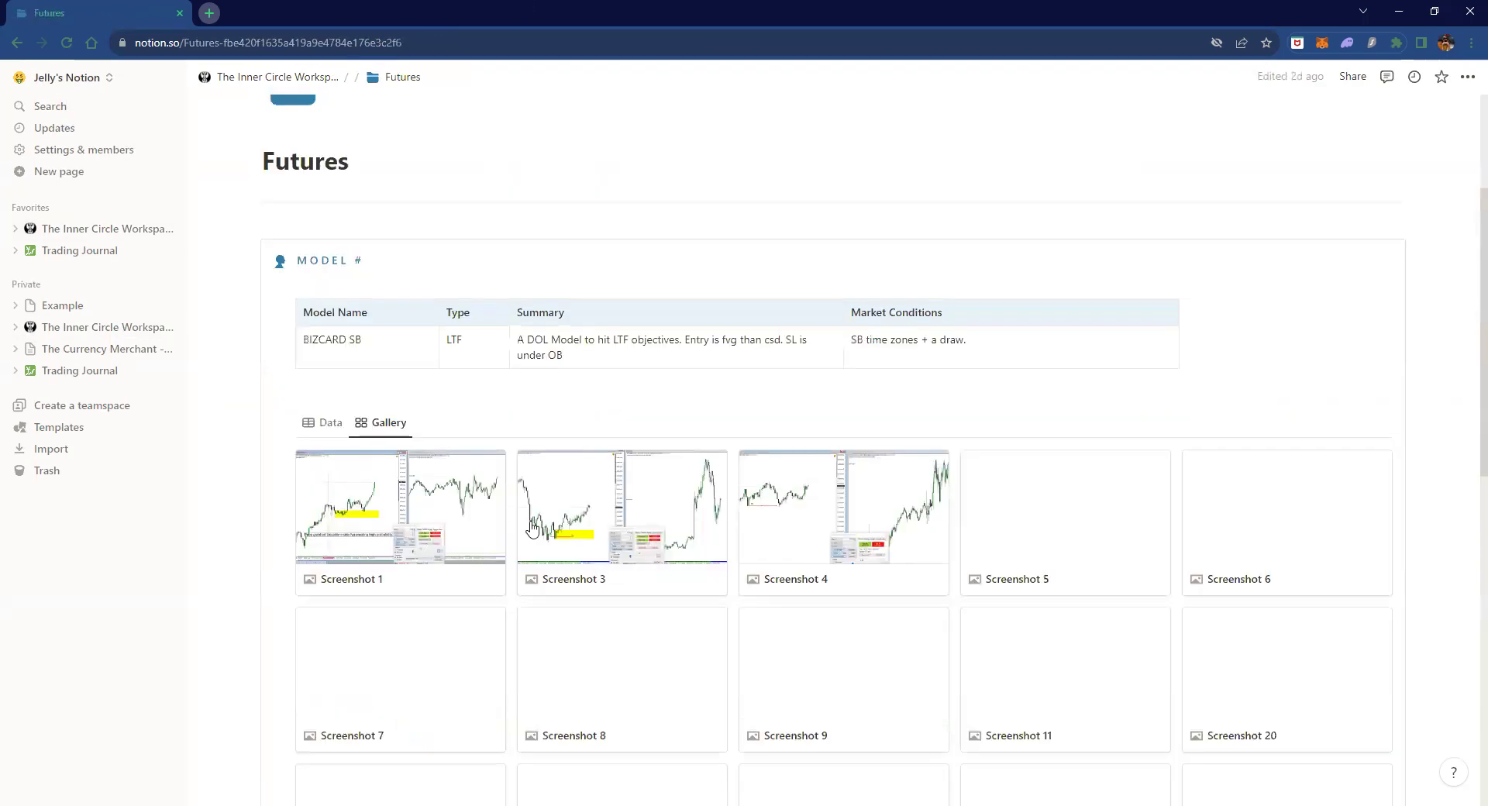
scroll(532, 527, down, 1)
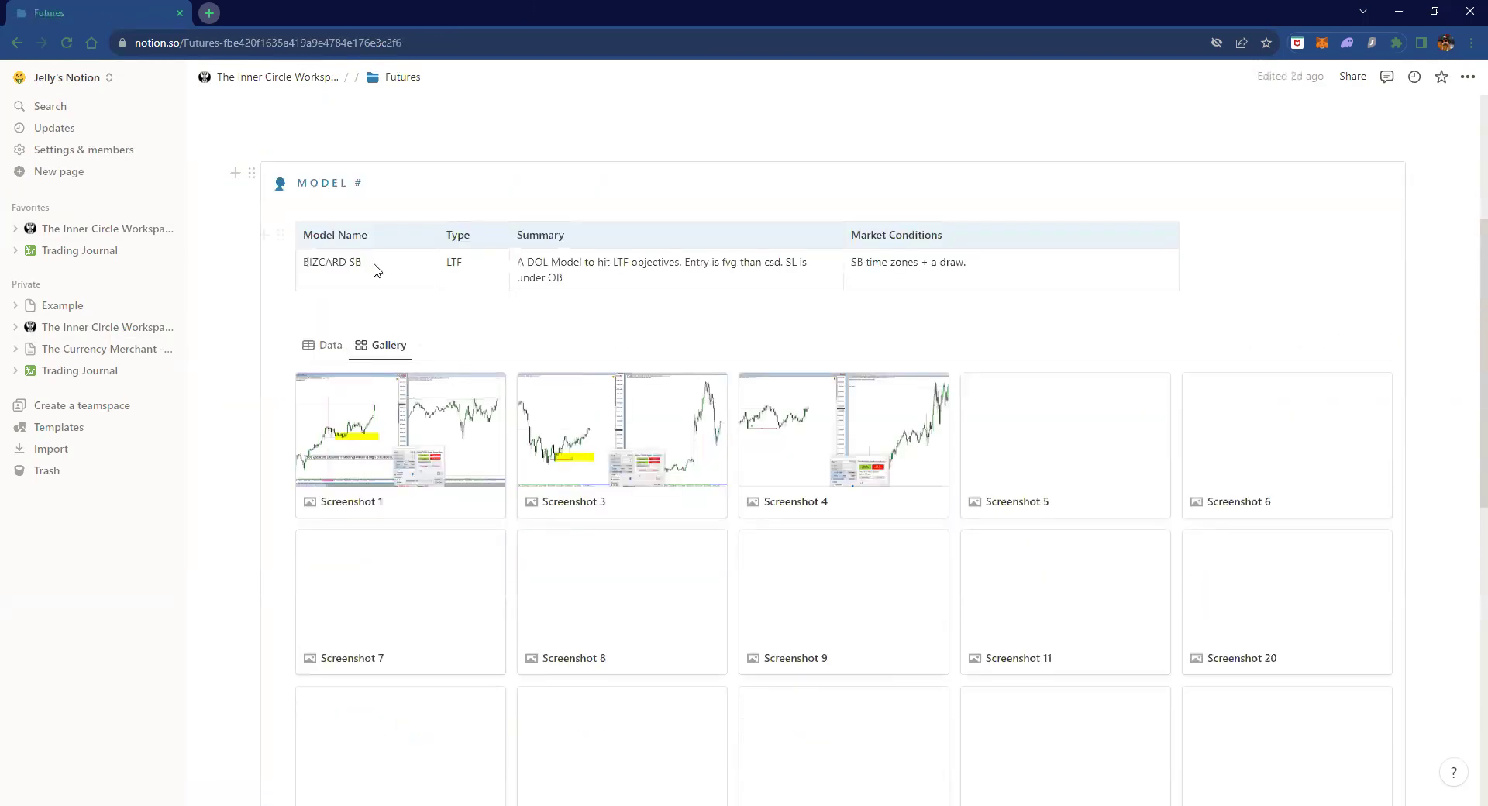
scroll(377, 270, down, 1)
scroll(432, 257, up, 1)
scroll(581, 372, down, 1)
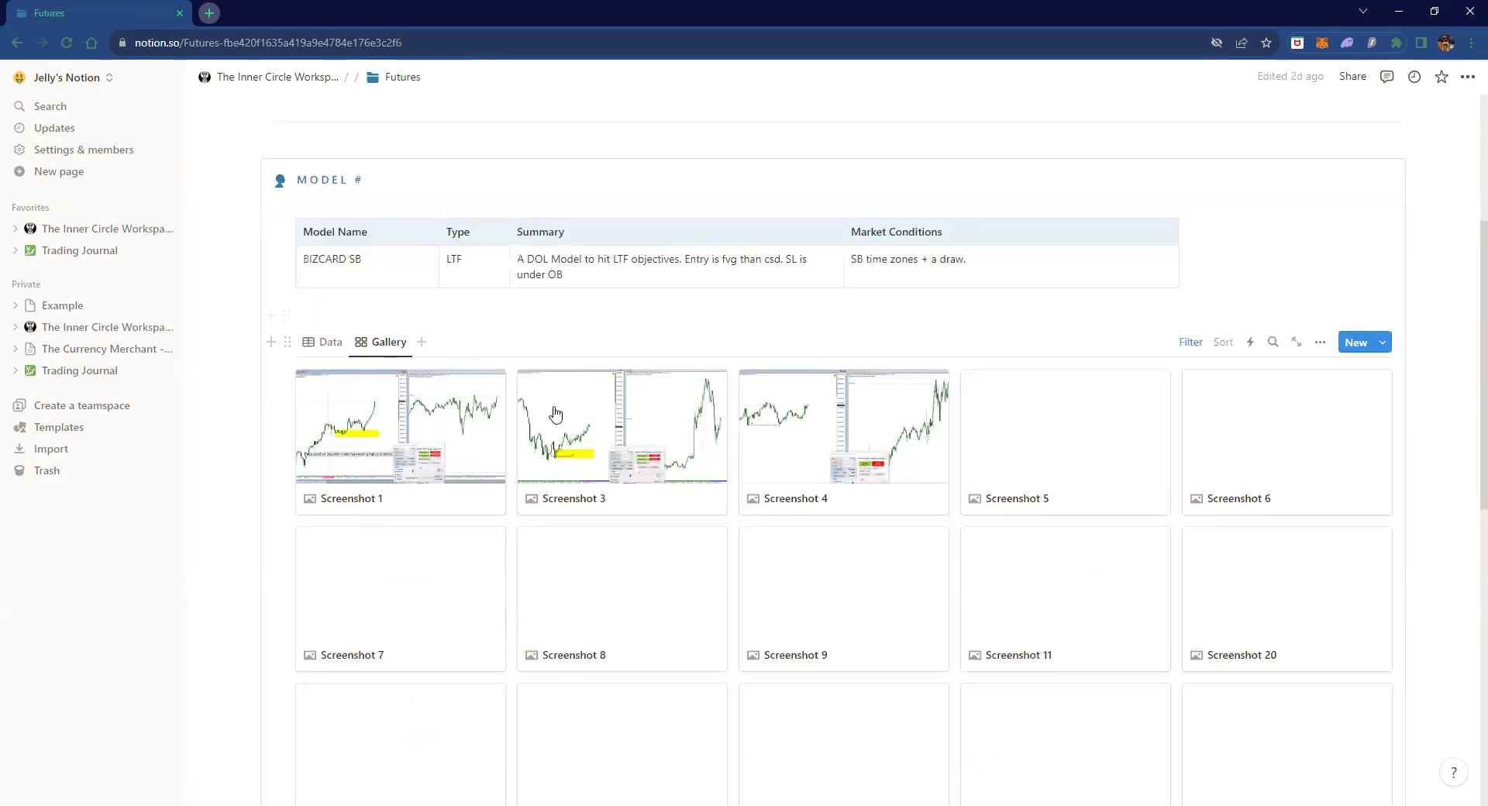
- Show the BIZCARD SB model's screenshots in the Data view and open the Screenshot 3 entry
click(322, 343)
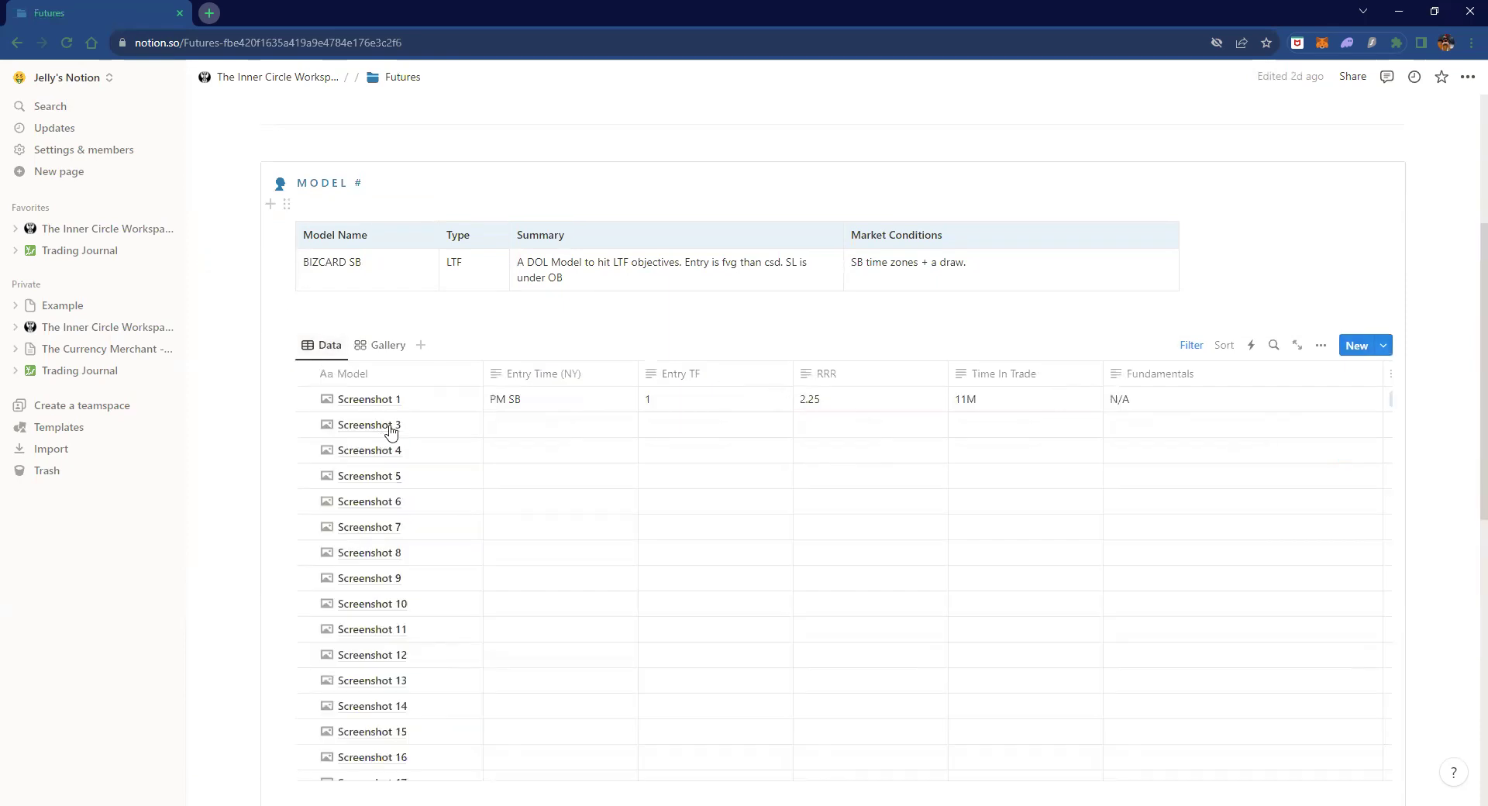
click(519, 425)
click(457, 426)
click(458, 425)
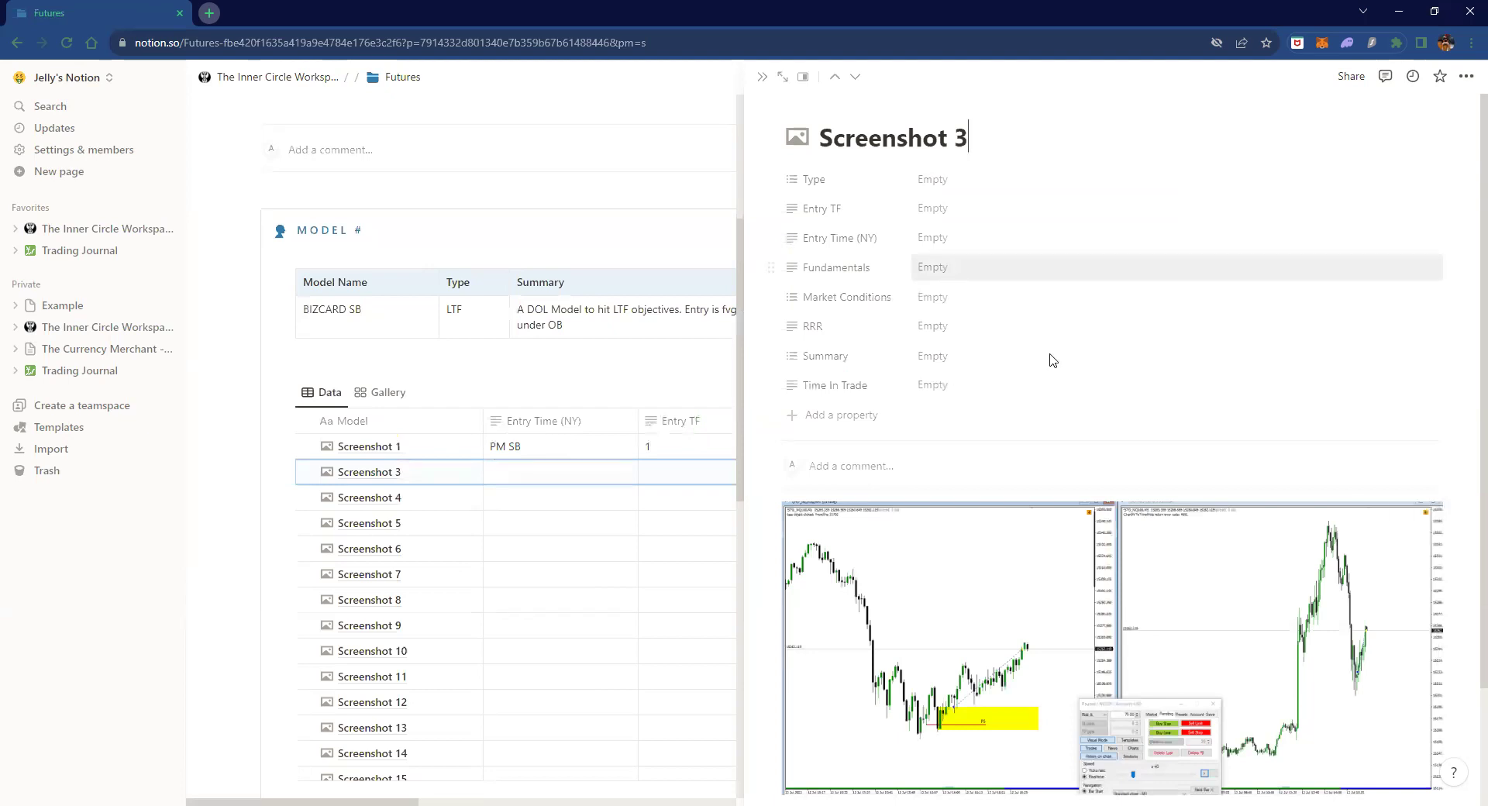
- Check Screenshot 3's Fundamentals field and Market Conditions options without choosing one, and close the entry
click(1050, 266)
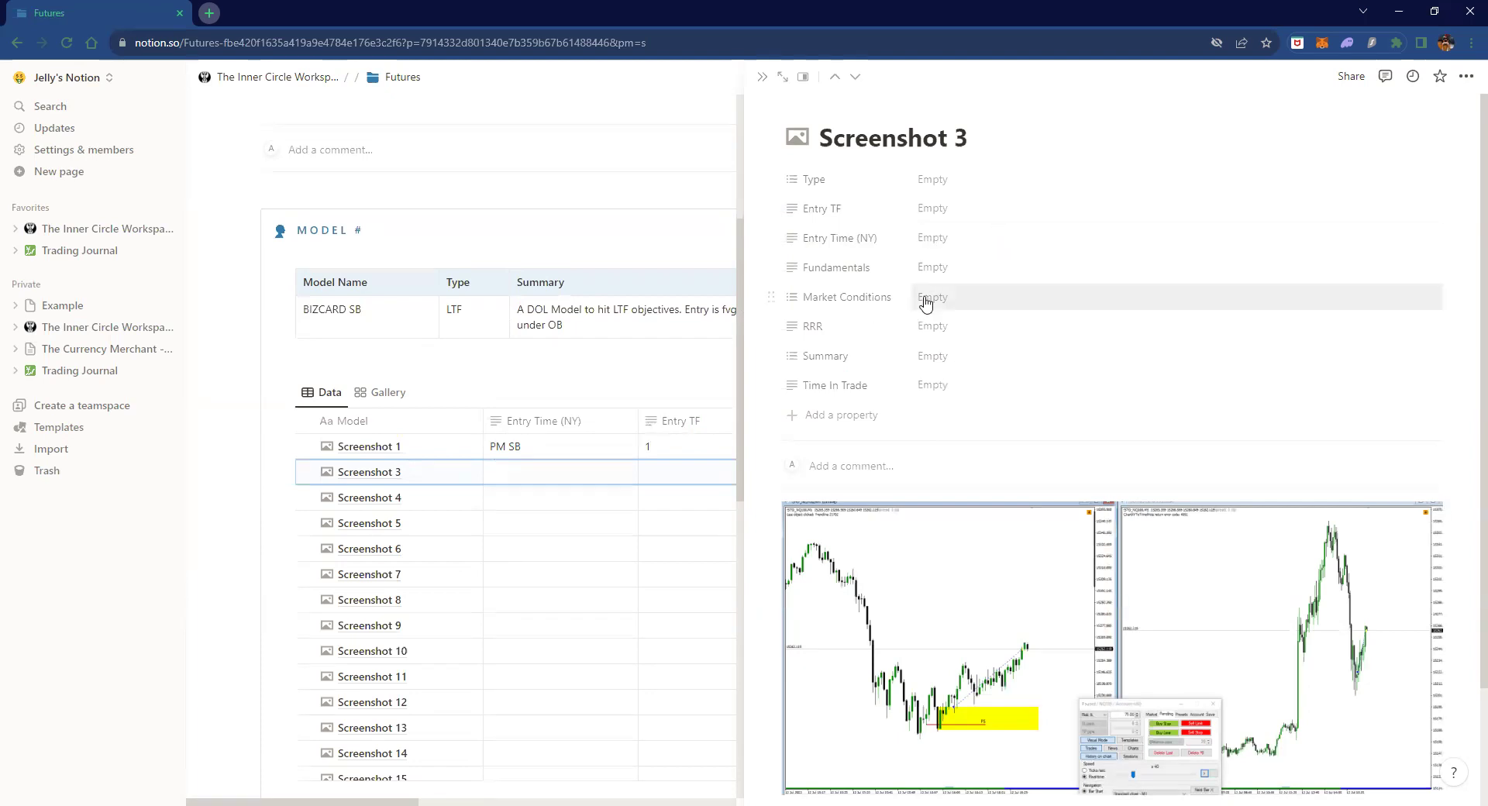
click(956, 297)
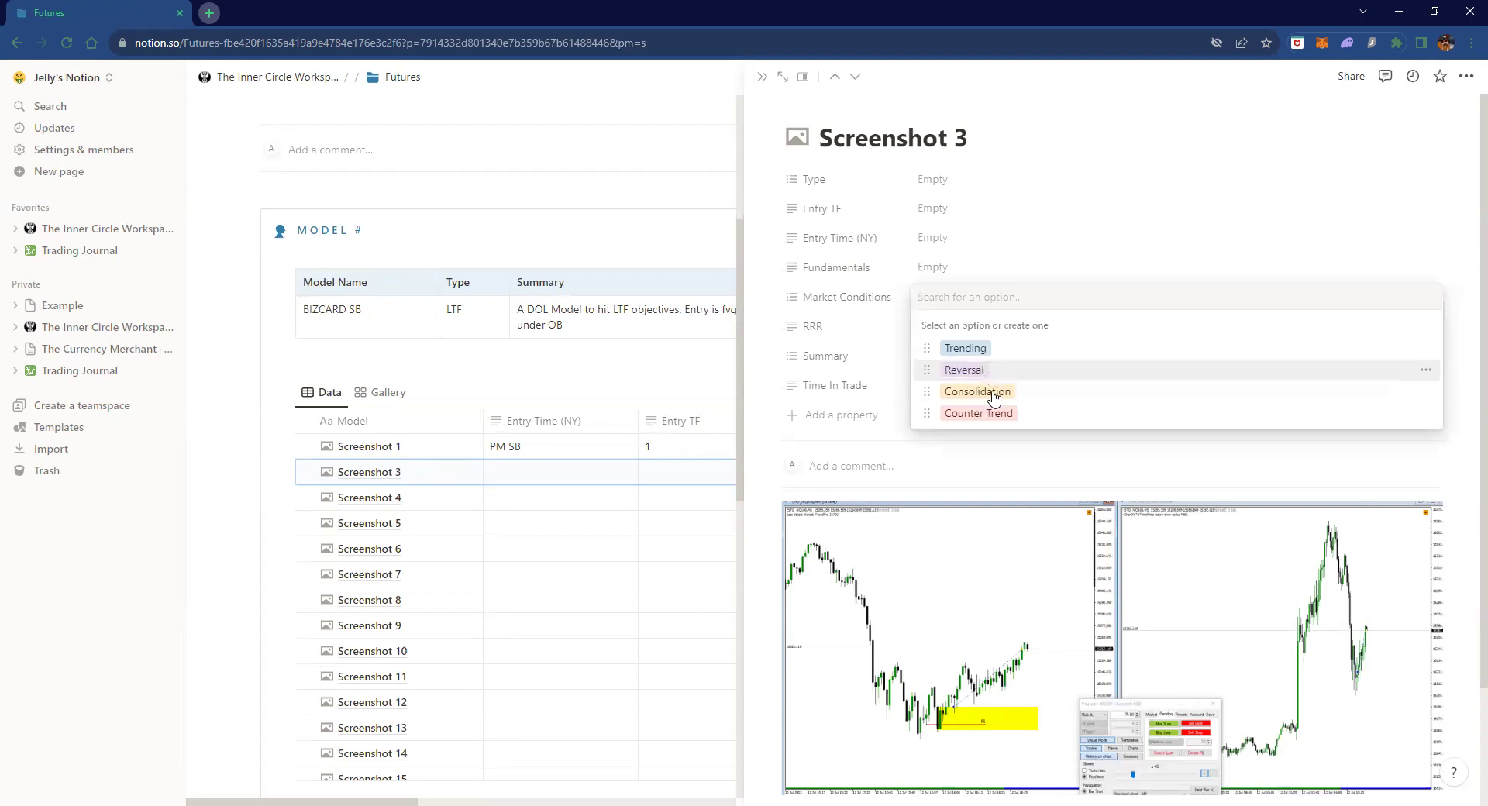
key(Escape)
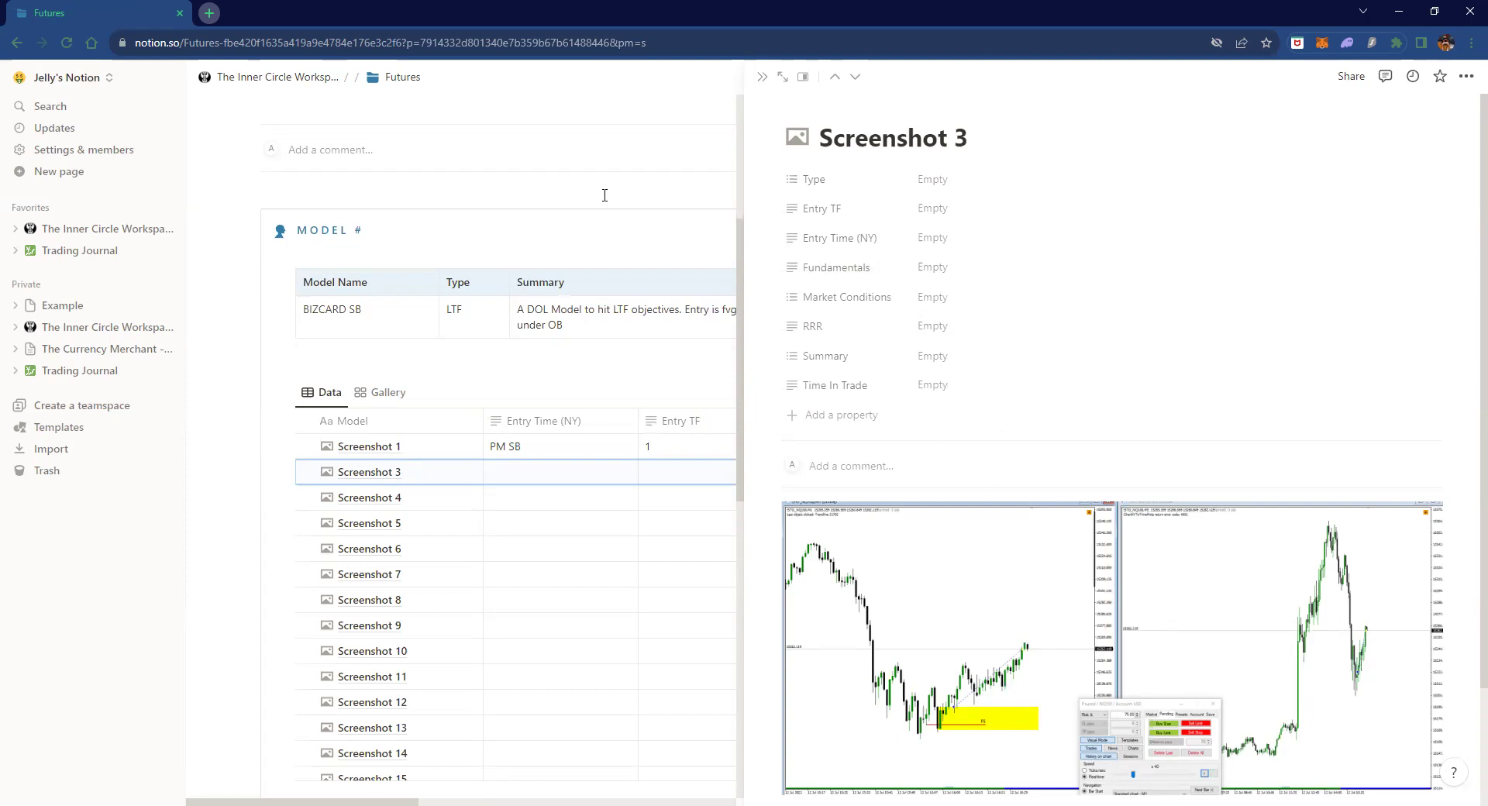
click(671, 136)
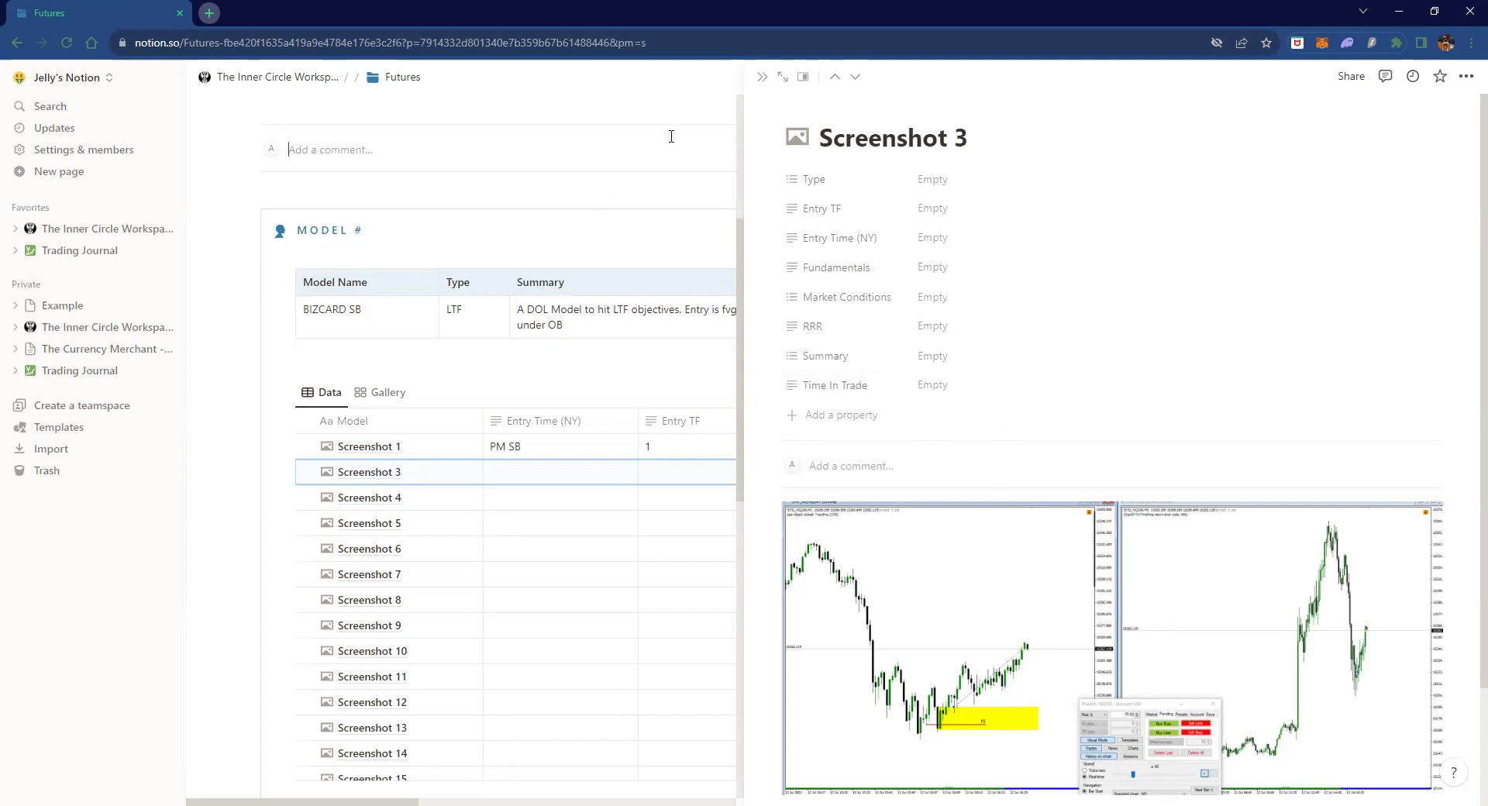
click(487, 475)
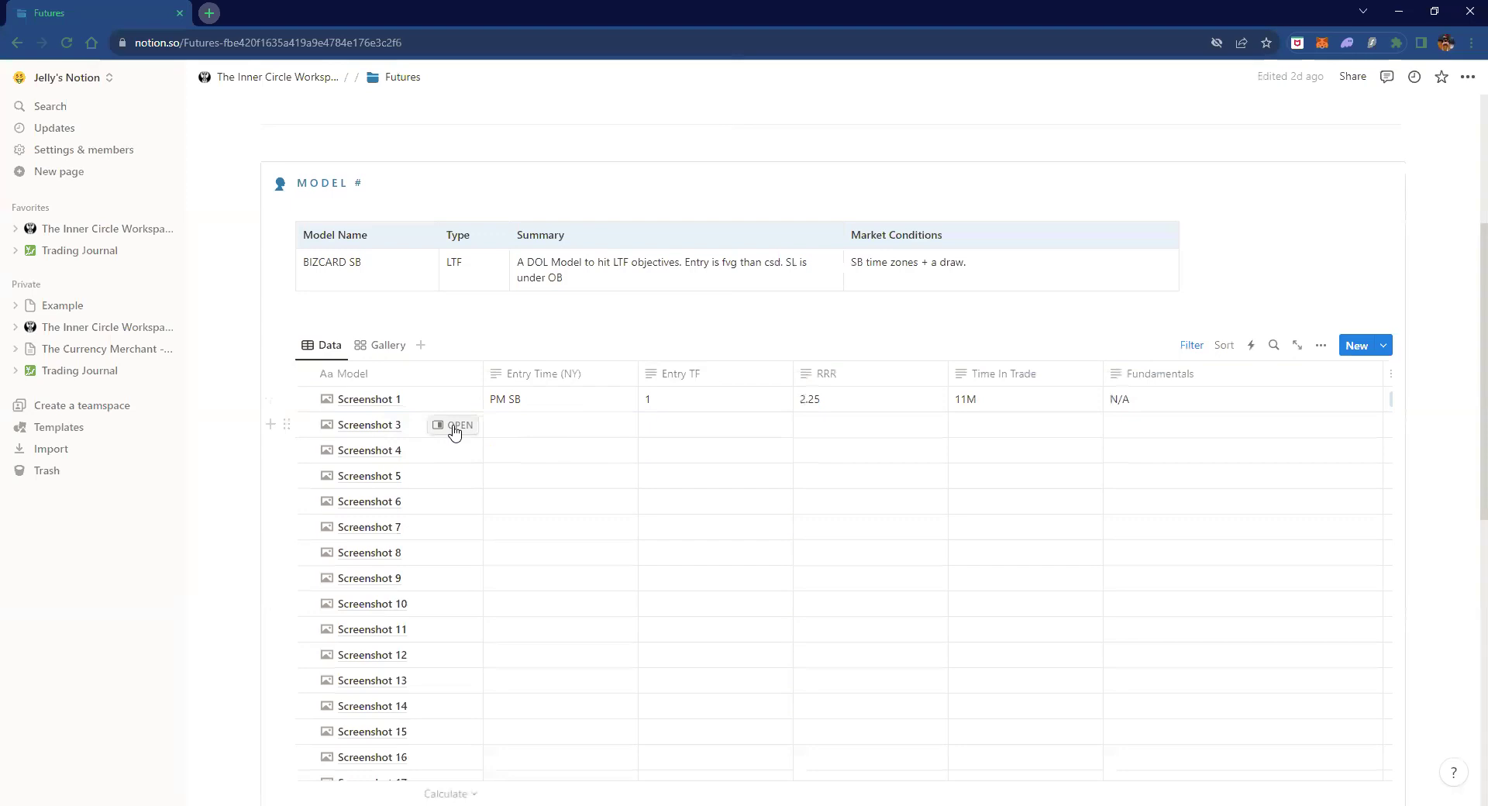
- Reopen the Screenshot 3 entry and look over its properties and attached chart image
click(455, 426)
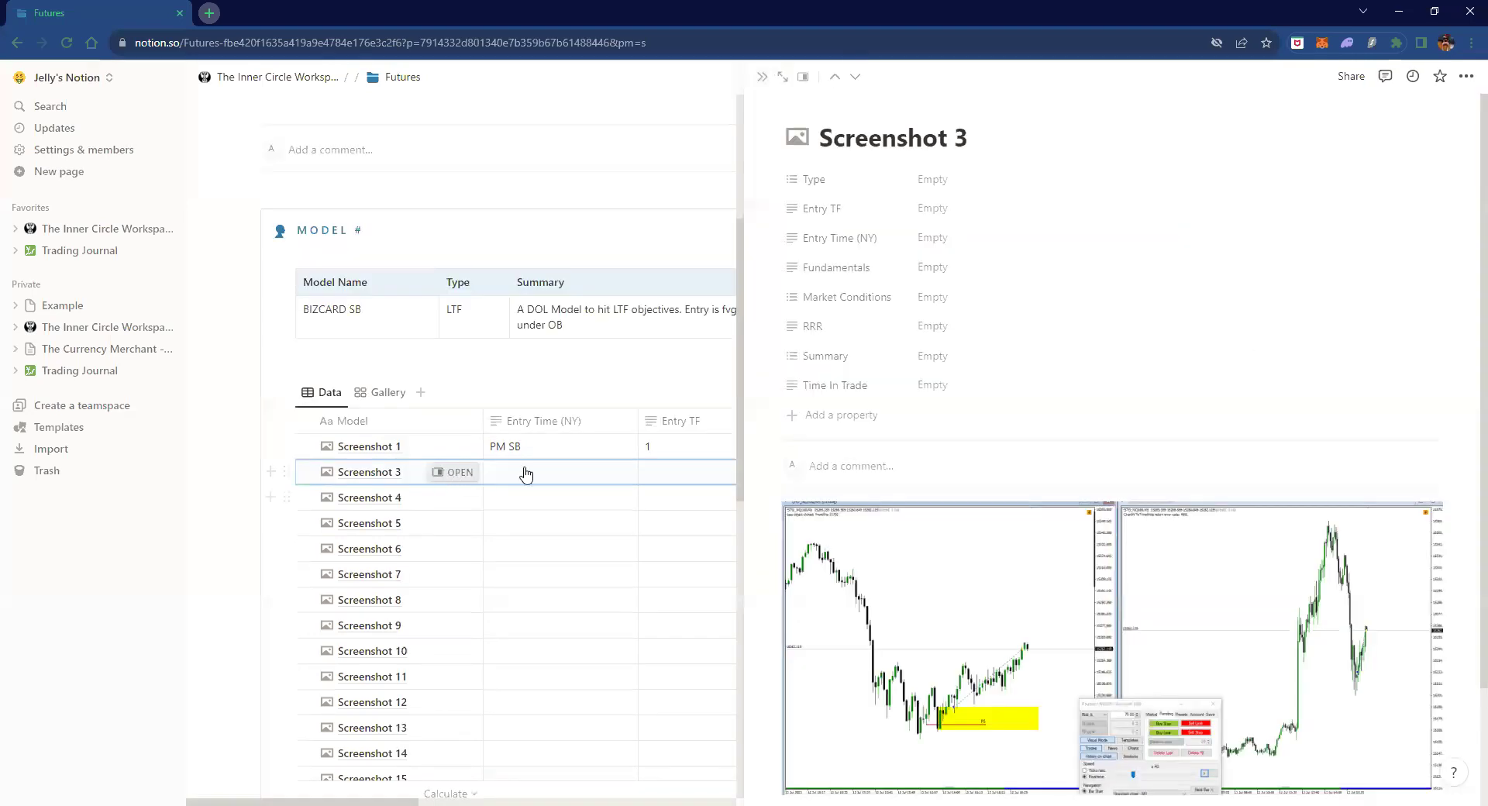
scroll(882, 486, down, 2)
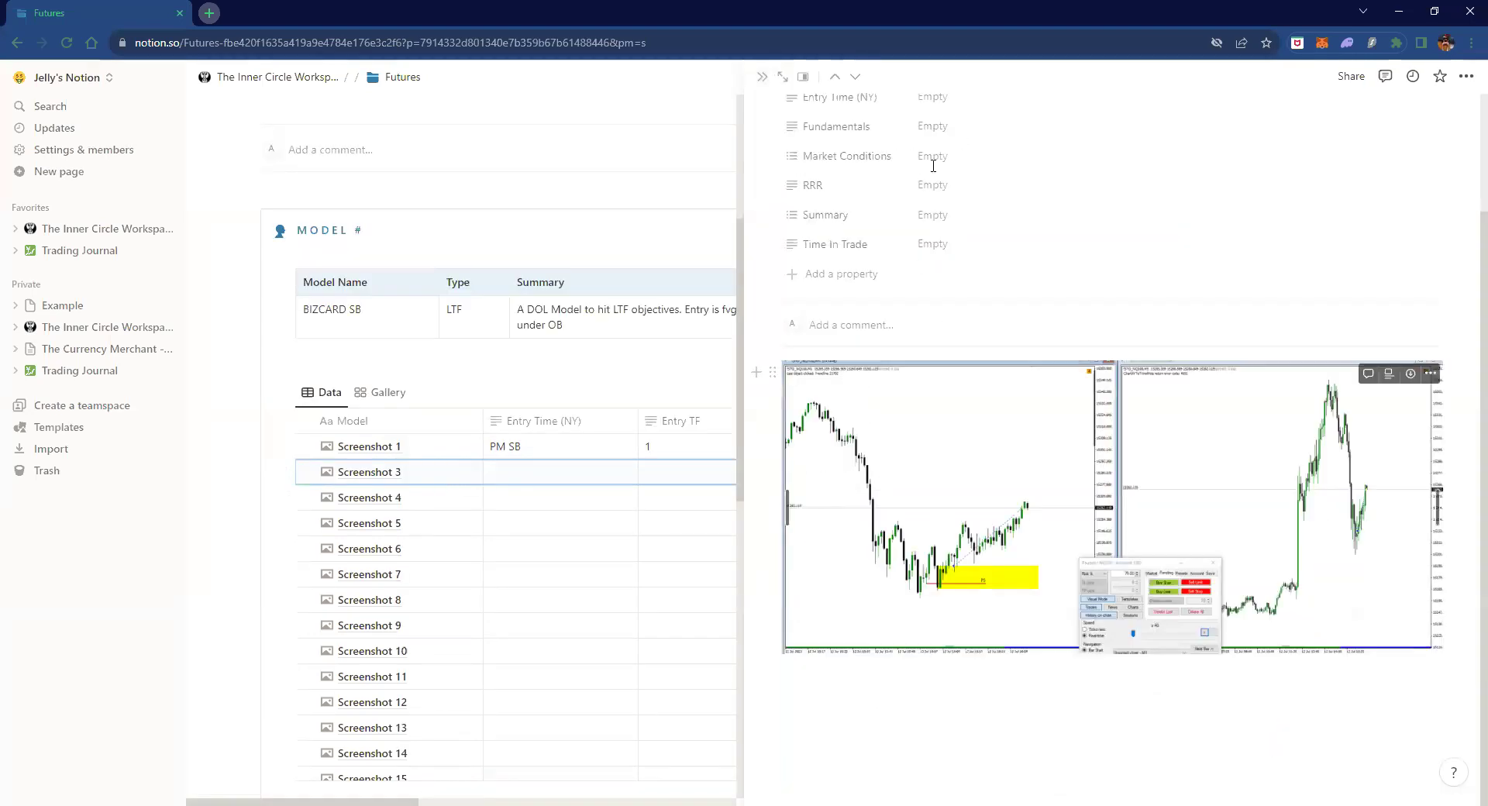
scroll(965, 420, up, 2)
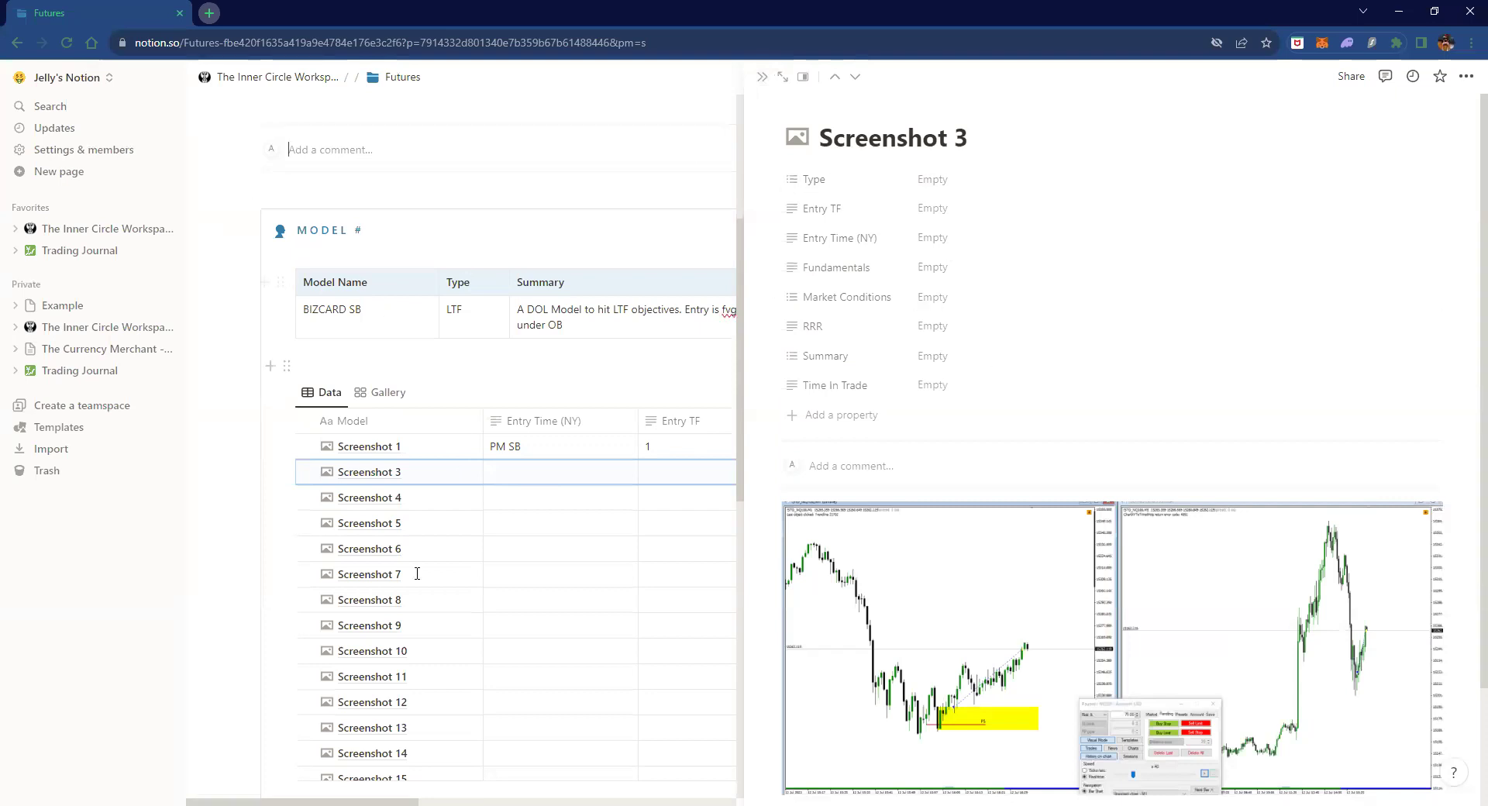
- Add a new model block to the Futures page with Create Your Model Template and close the Screenshot 3 entry
scroll(417, 574, down, 9)
click(375, 499)
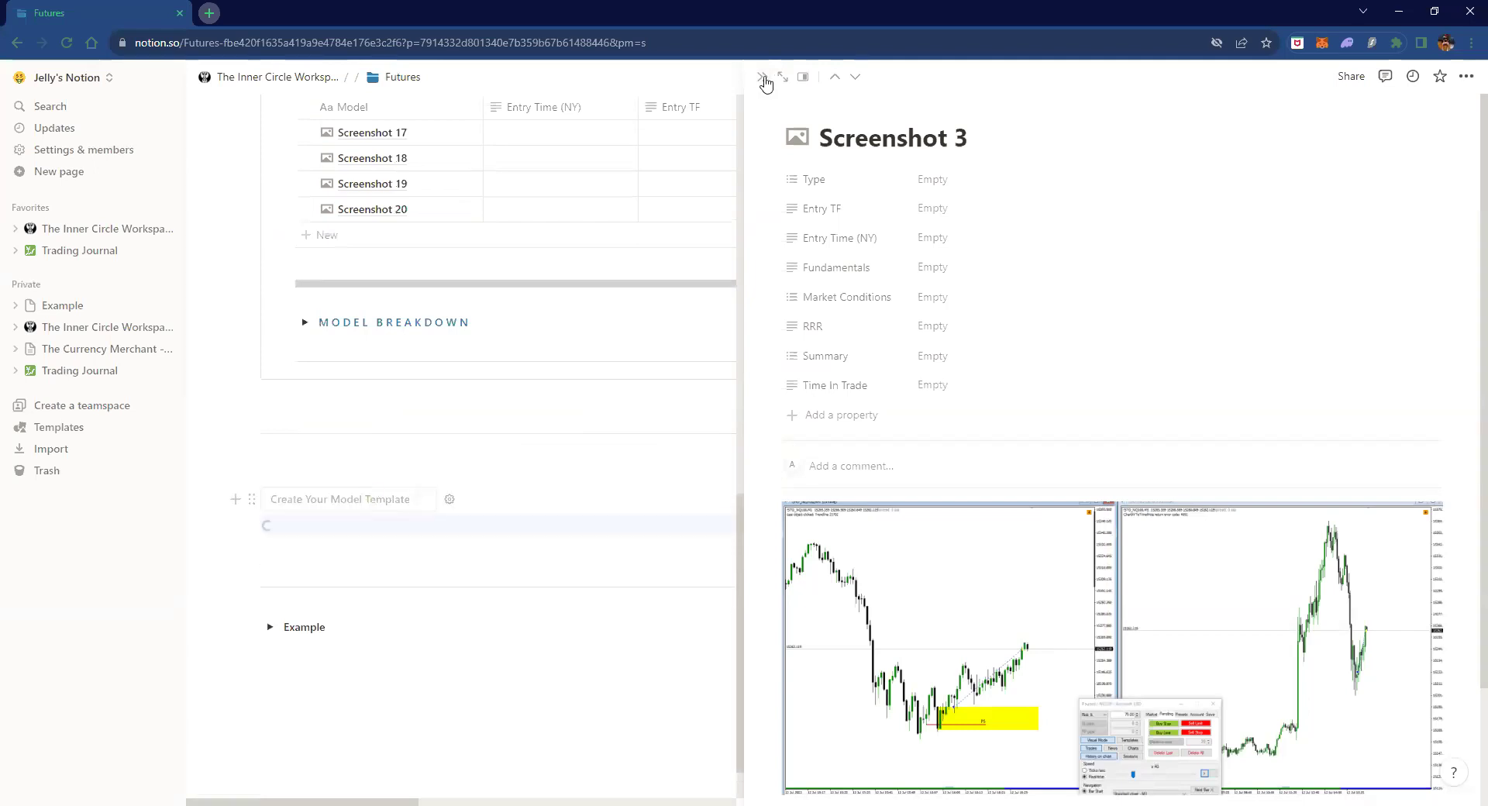
click(280, 512)
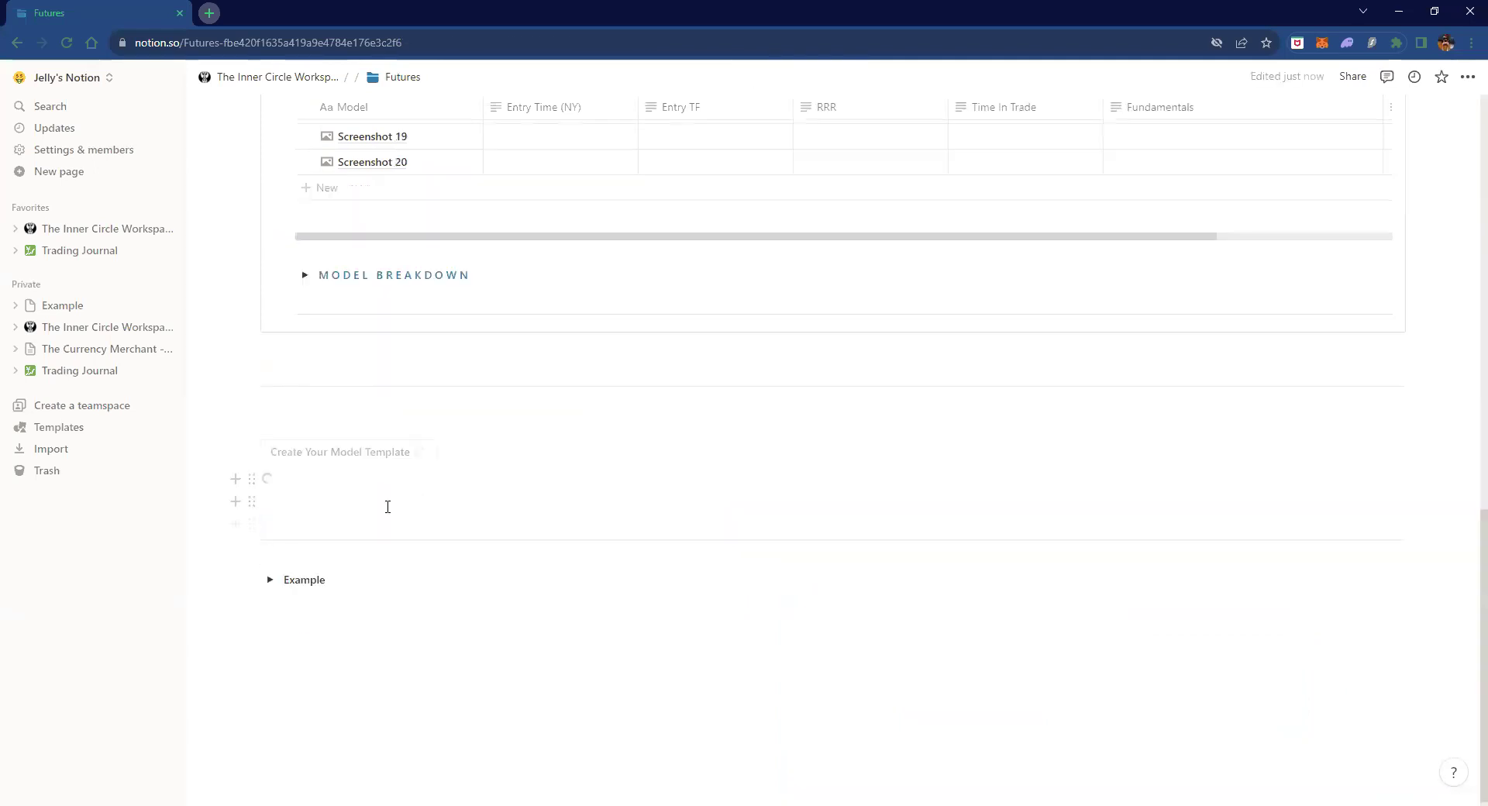
scroll(336, 220, down, 5)
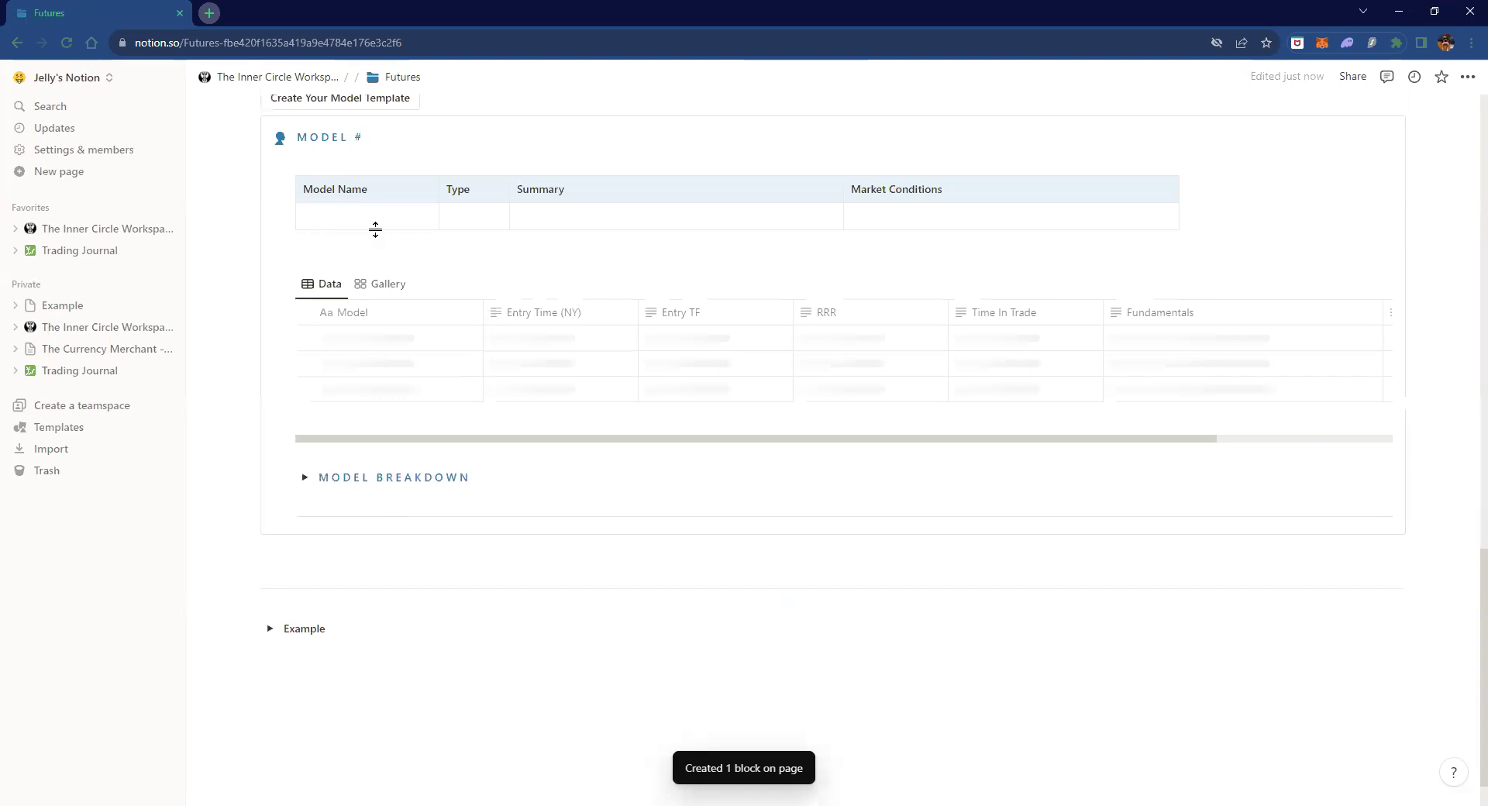
- Go through the new model block's Model Name, Type, Summary and Market Conditions cells without filling them, and review its screenshot rows
click(340, 211)
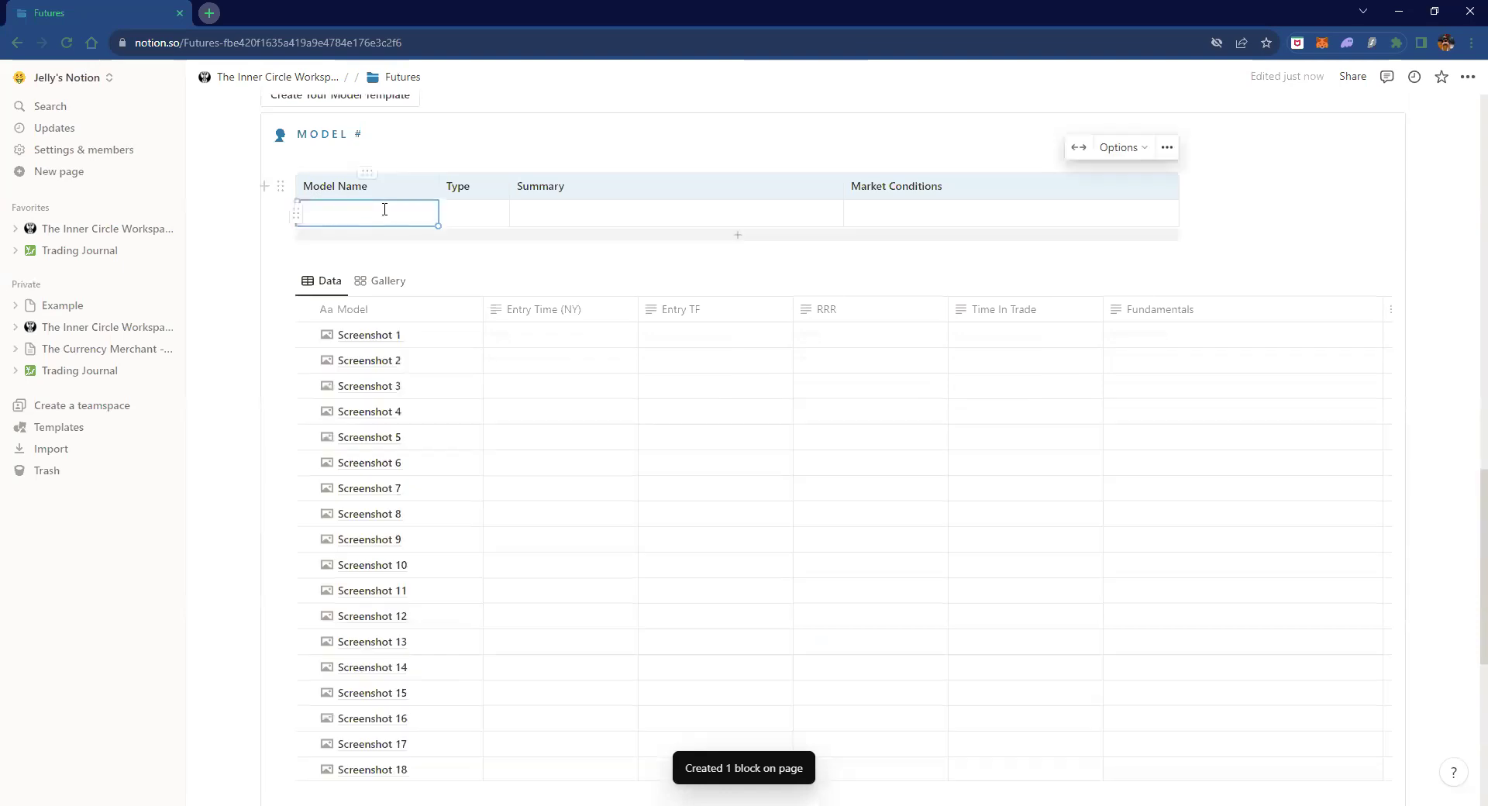
click(477, 203)
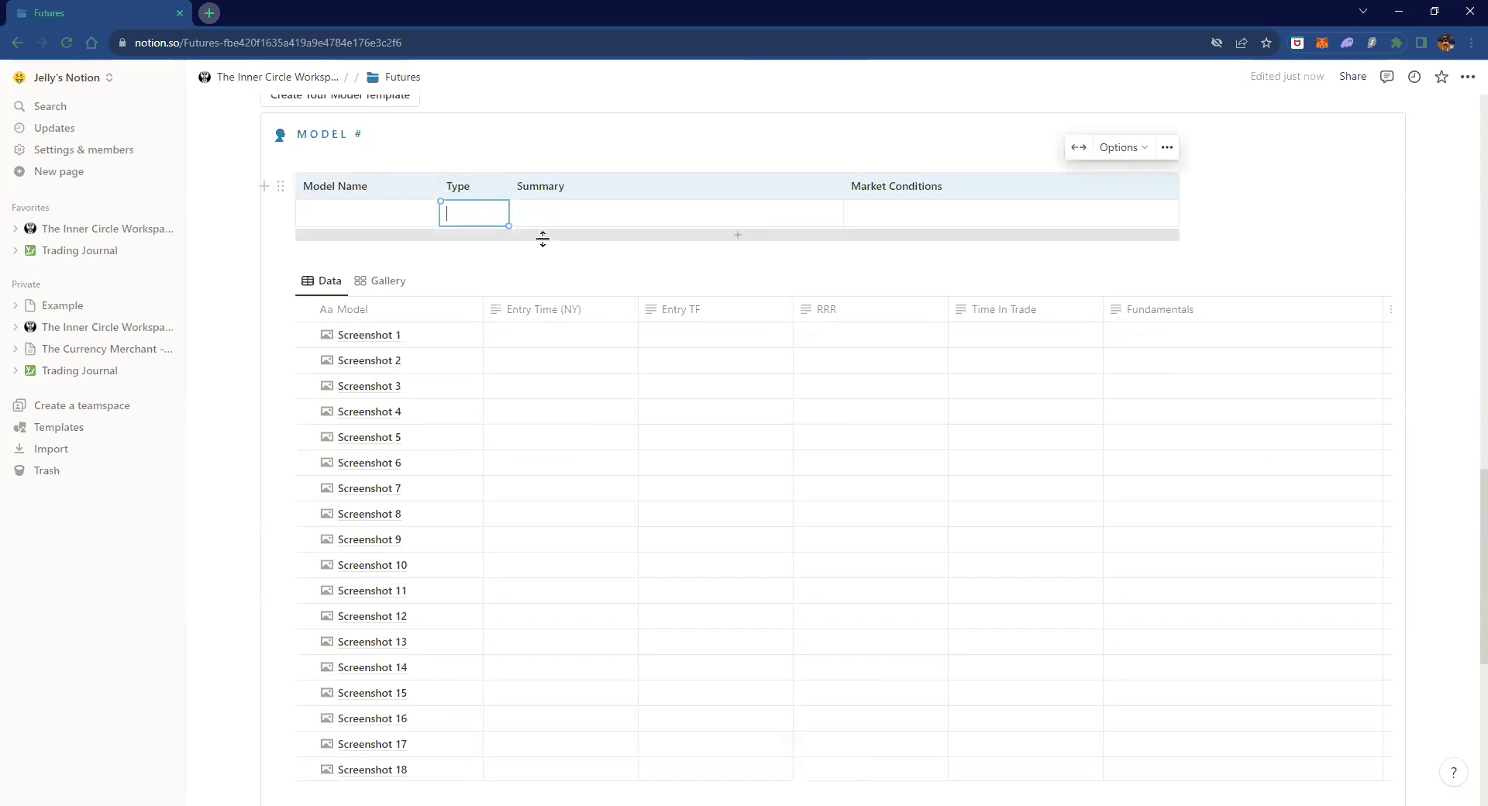
click(549, 214)
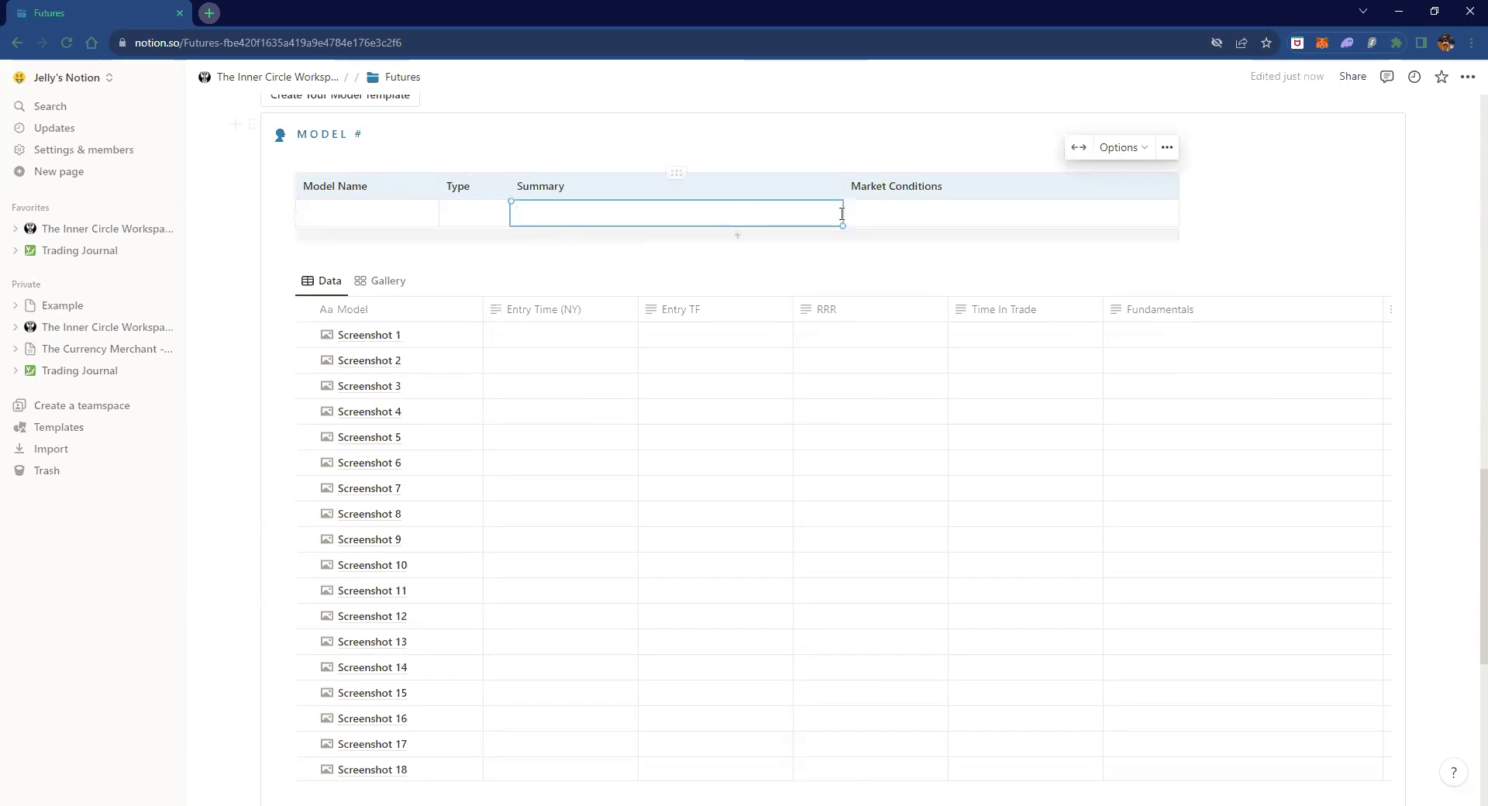
click(875, 217)
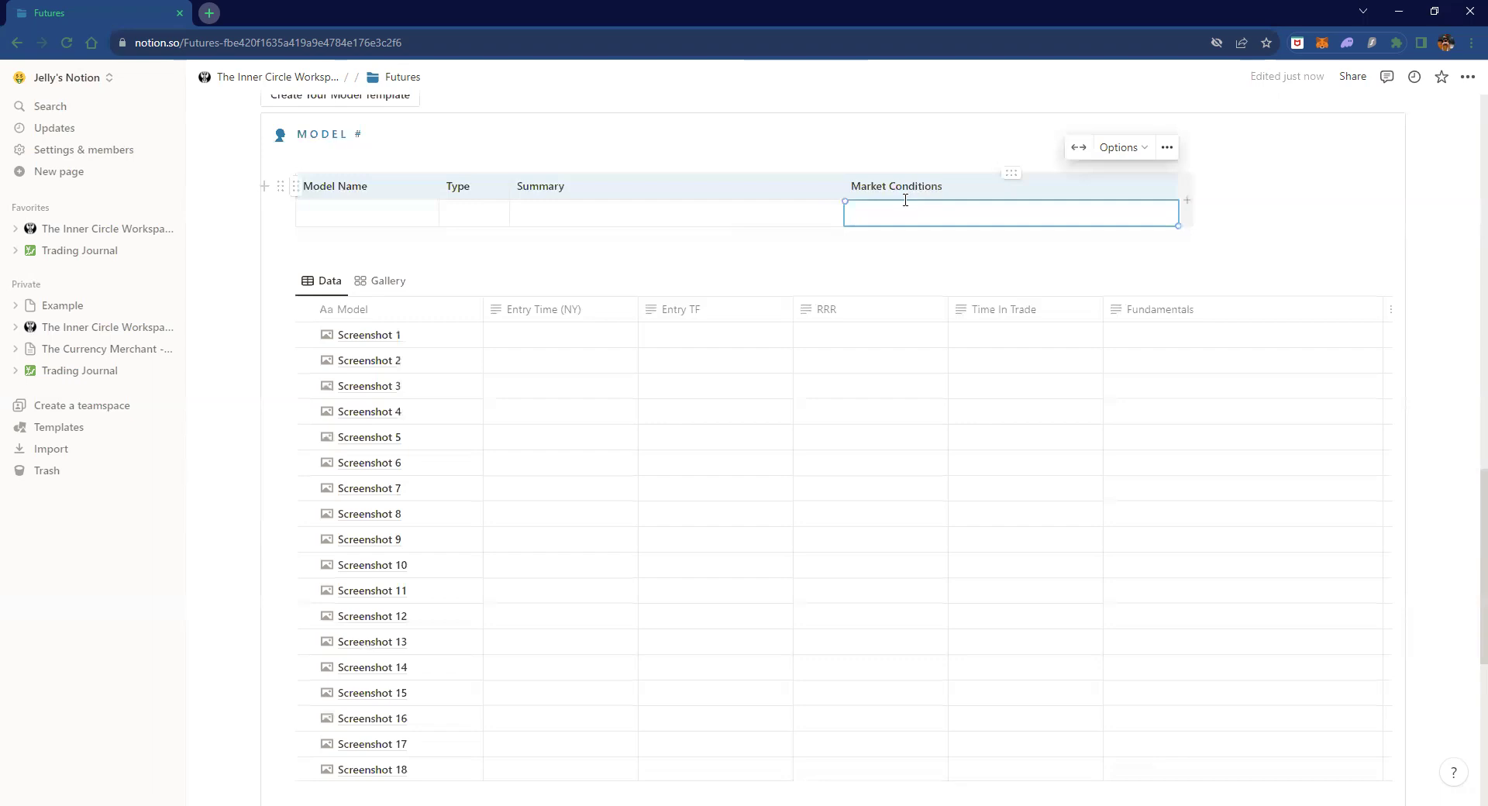
click(956, 216)
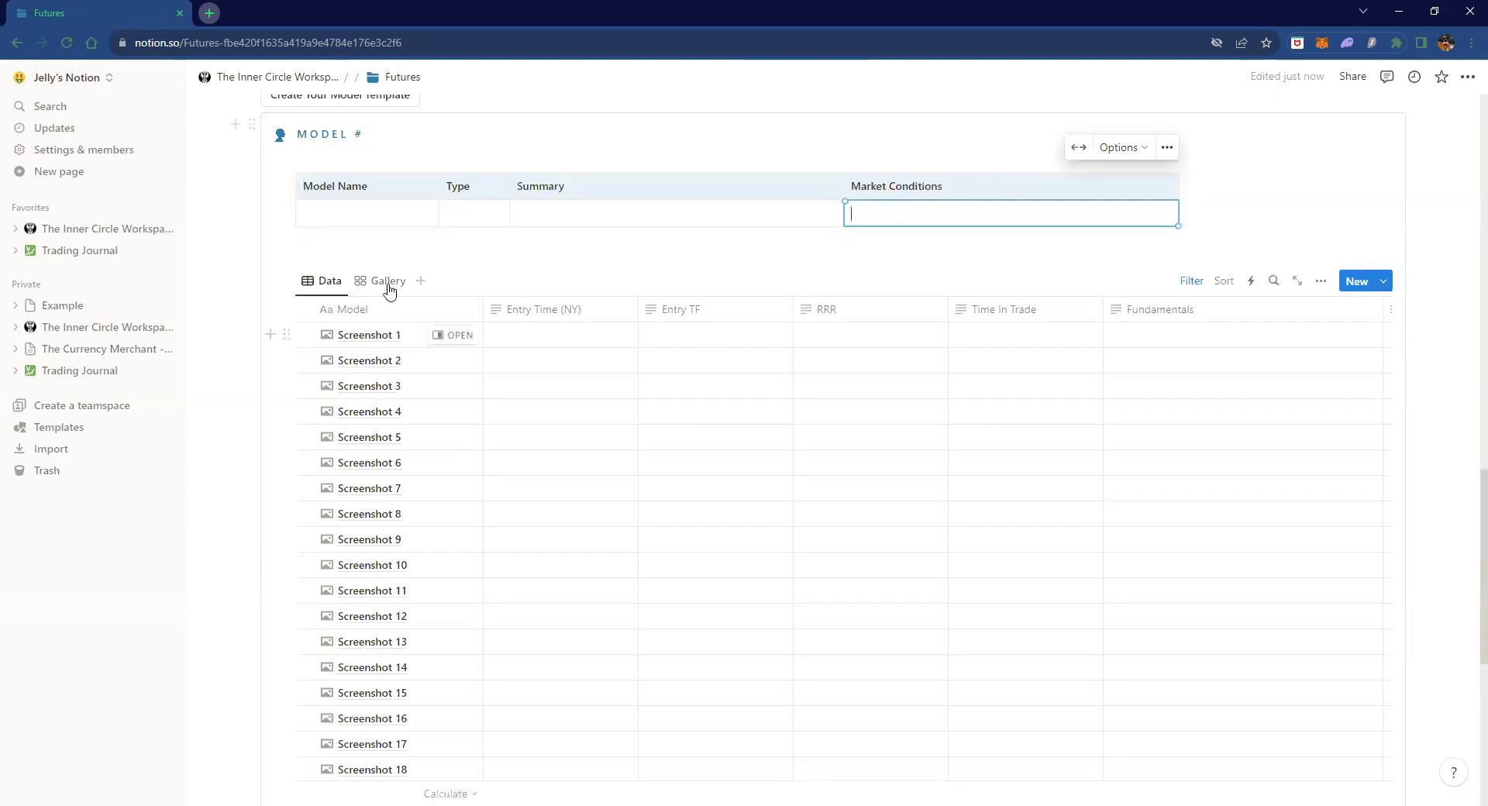
scroll(540, 335, down, 5)
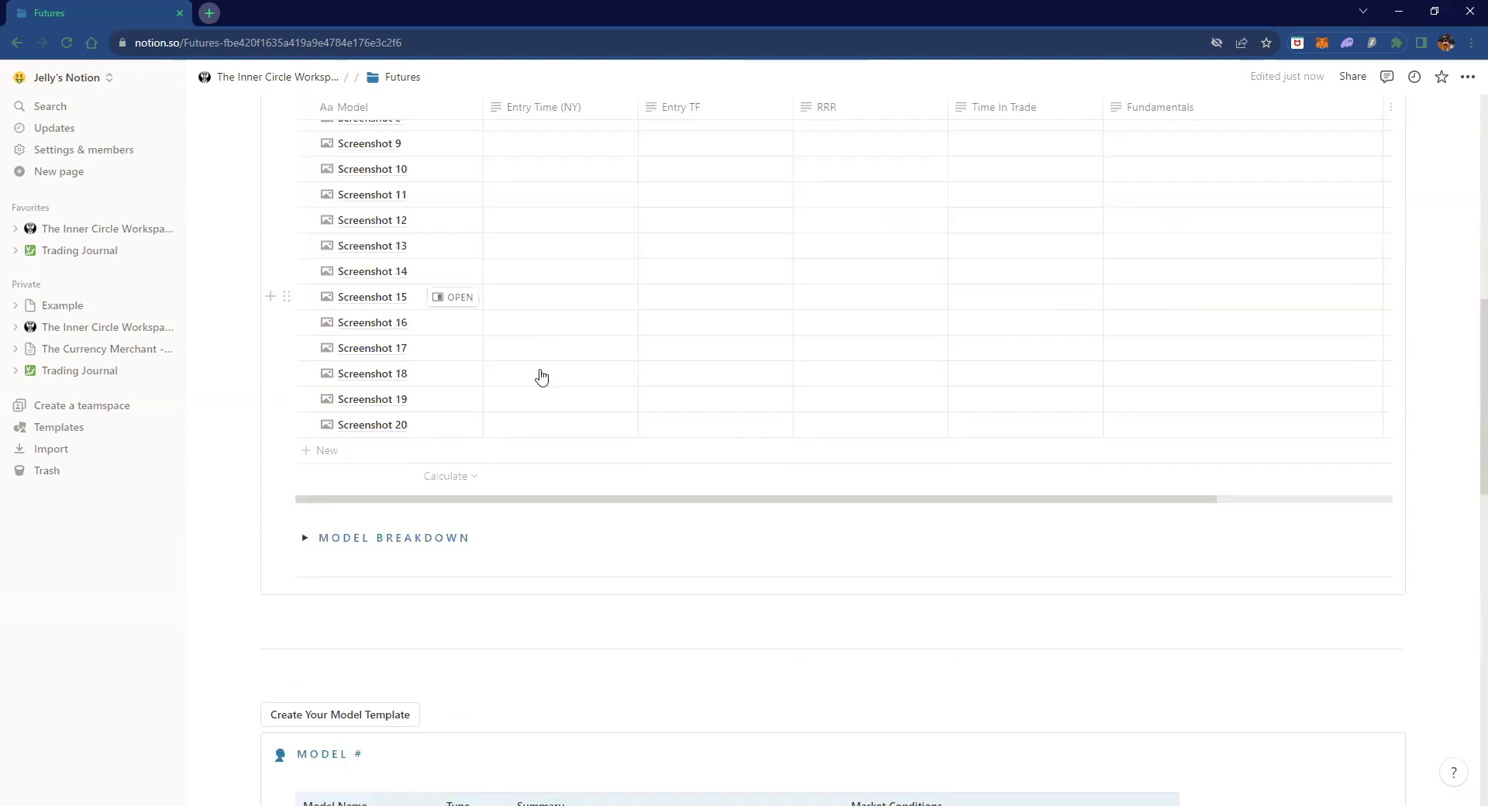
click(542, 516)
- Go back to The Inner Circle Workspace, open the Forex page, and look over the Silver Bullet model's summary and Data entries
scroll(415, 118, up, 8)
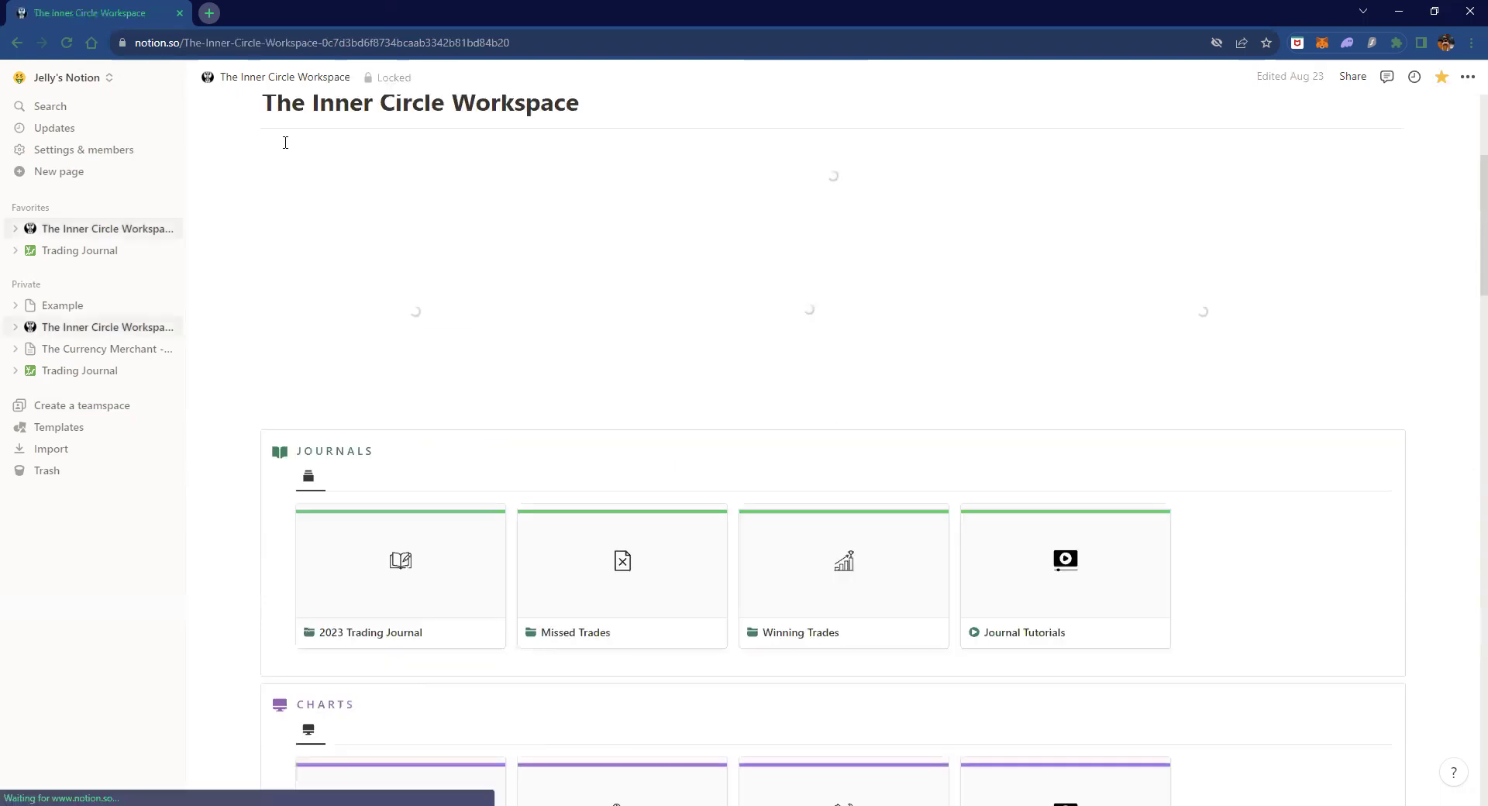
key(alt+Left)
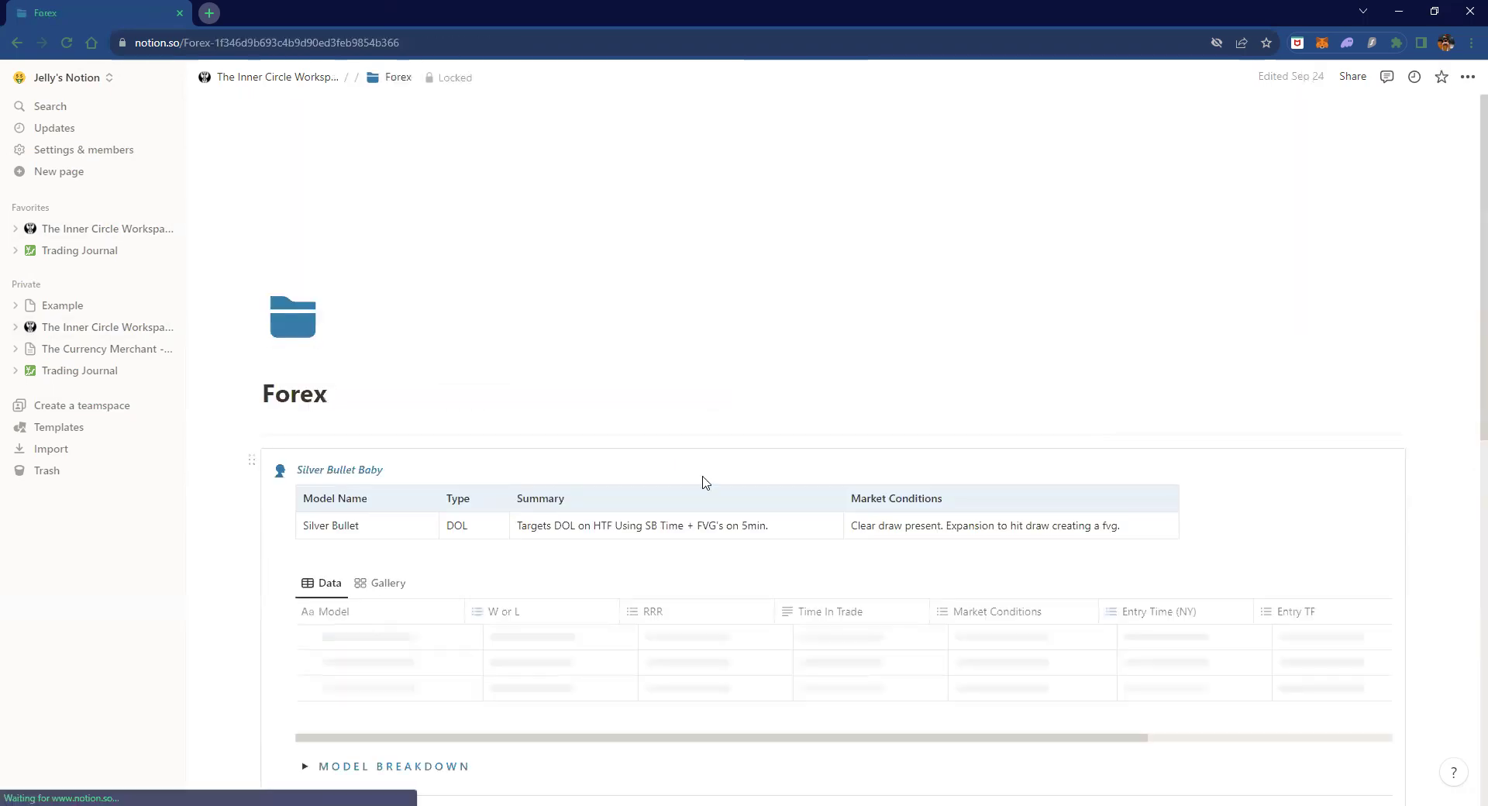
scroll(673, 541, down, 2)
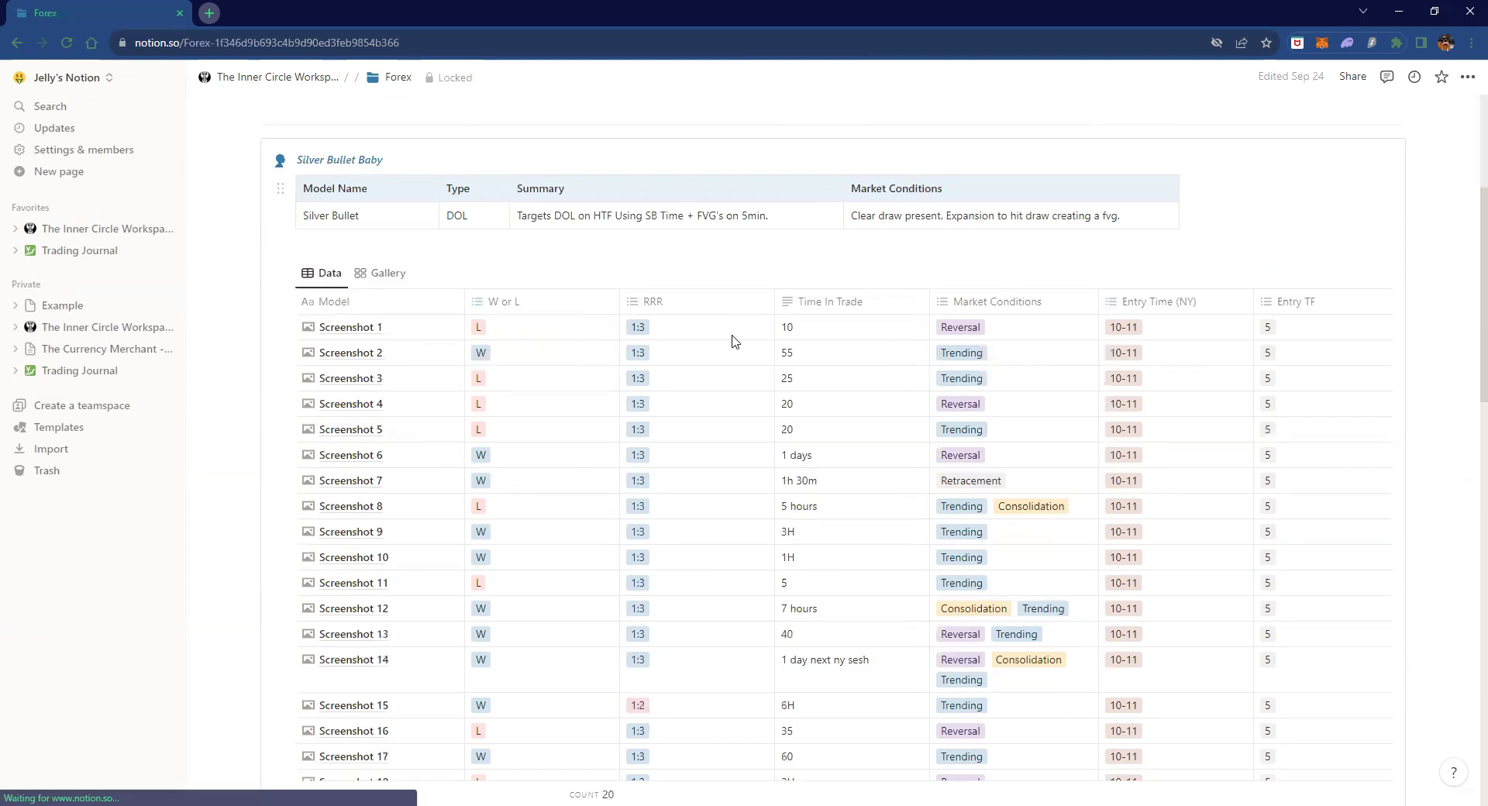
scroll(733, 338, down, 2)
scroll(806, 549, up, 2)
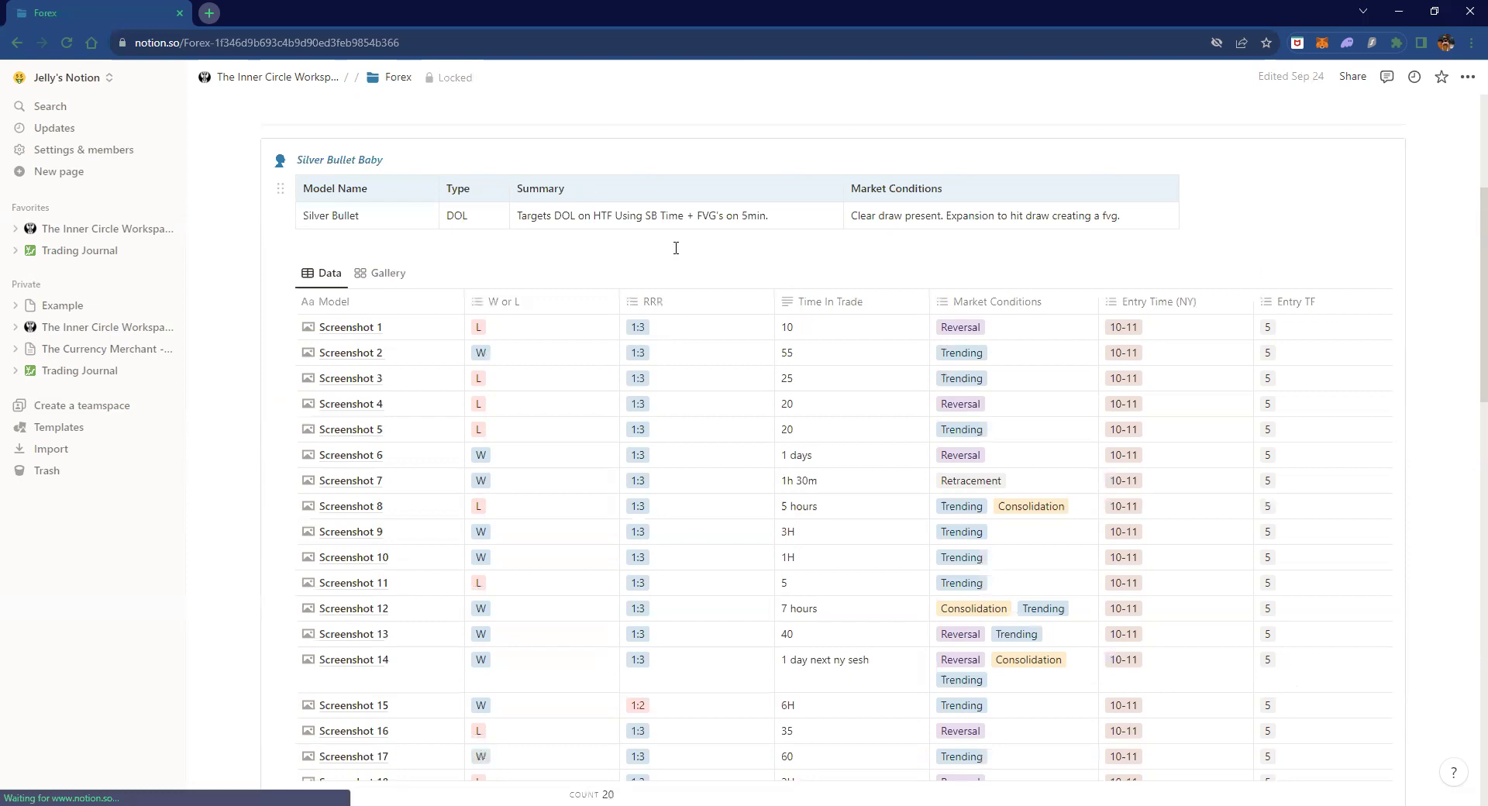
scroll(517, 404, up, 1)
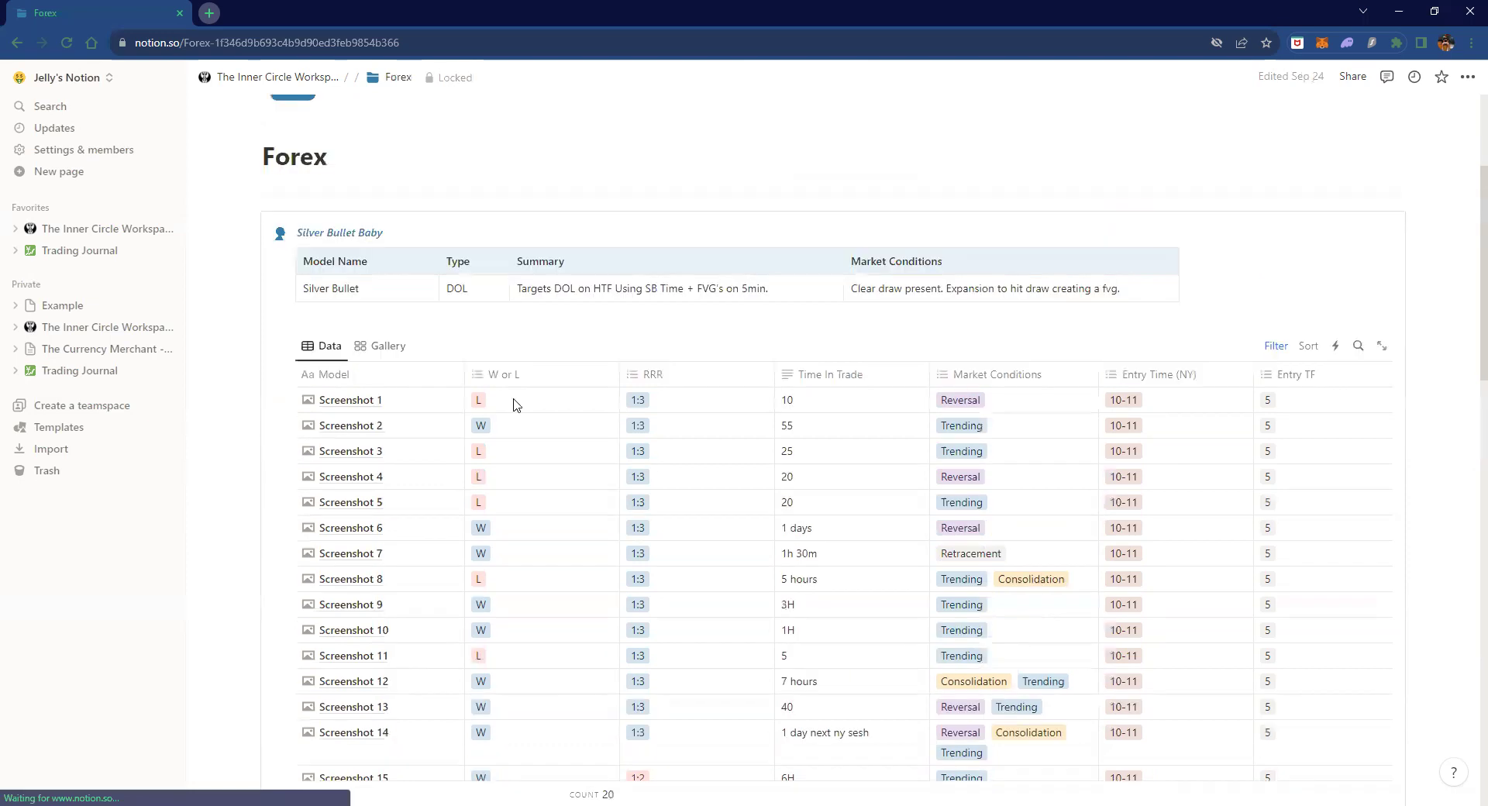
- Show the Silver Bullet model's screenshots in the Gallery view and look over the chart cards
click(378, 358)
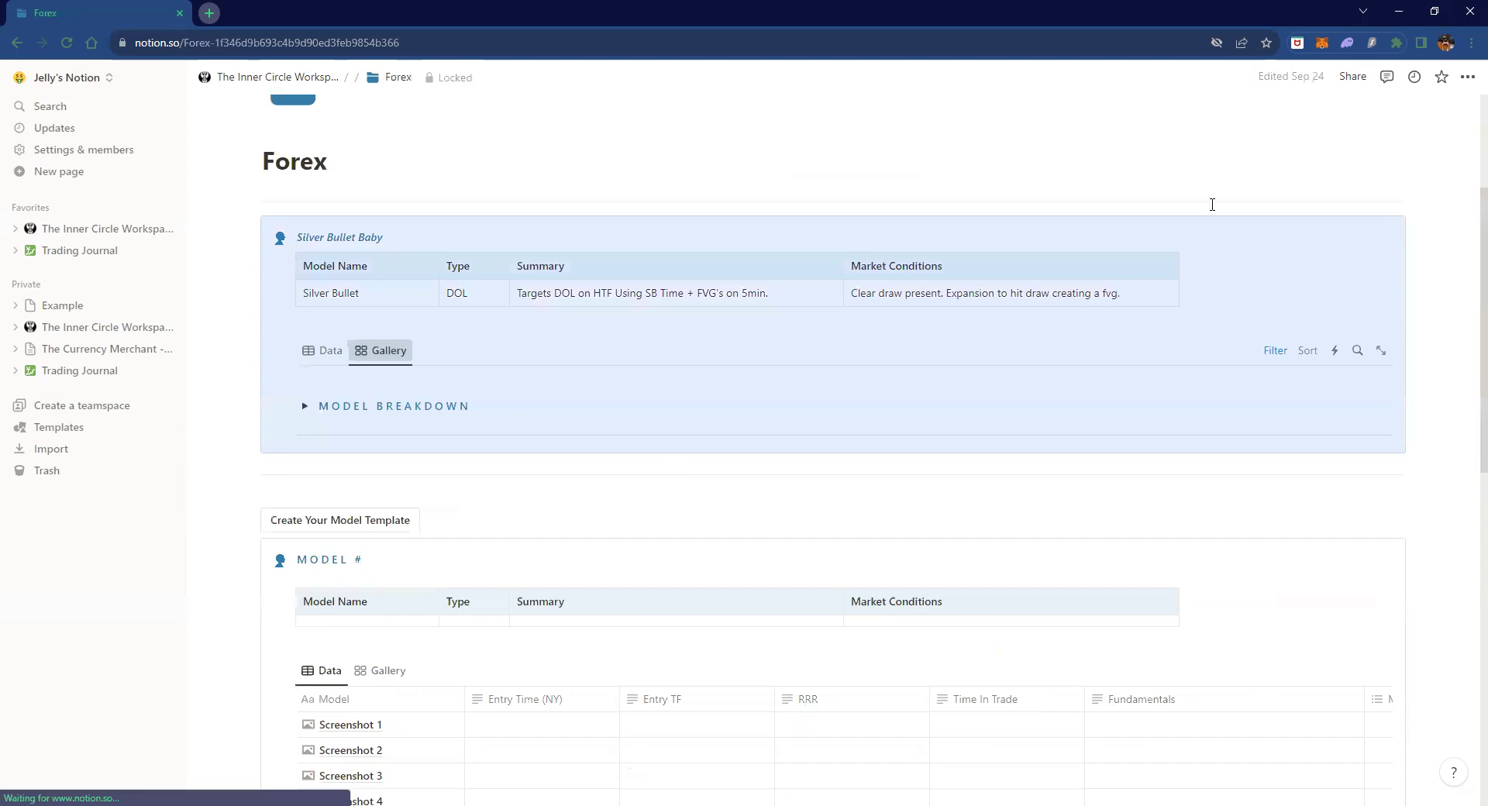
scroll(607, 203, down, 2)
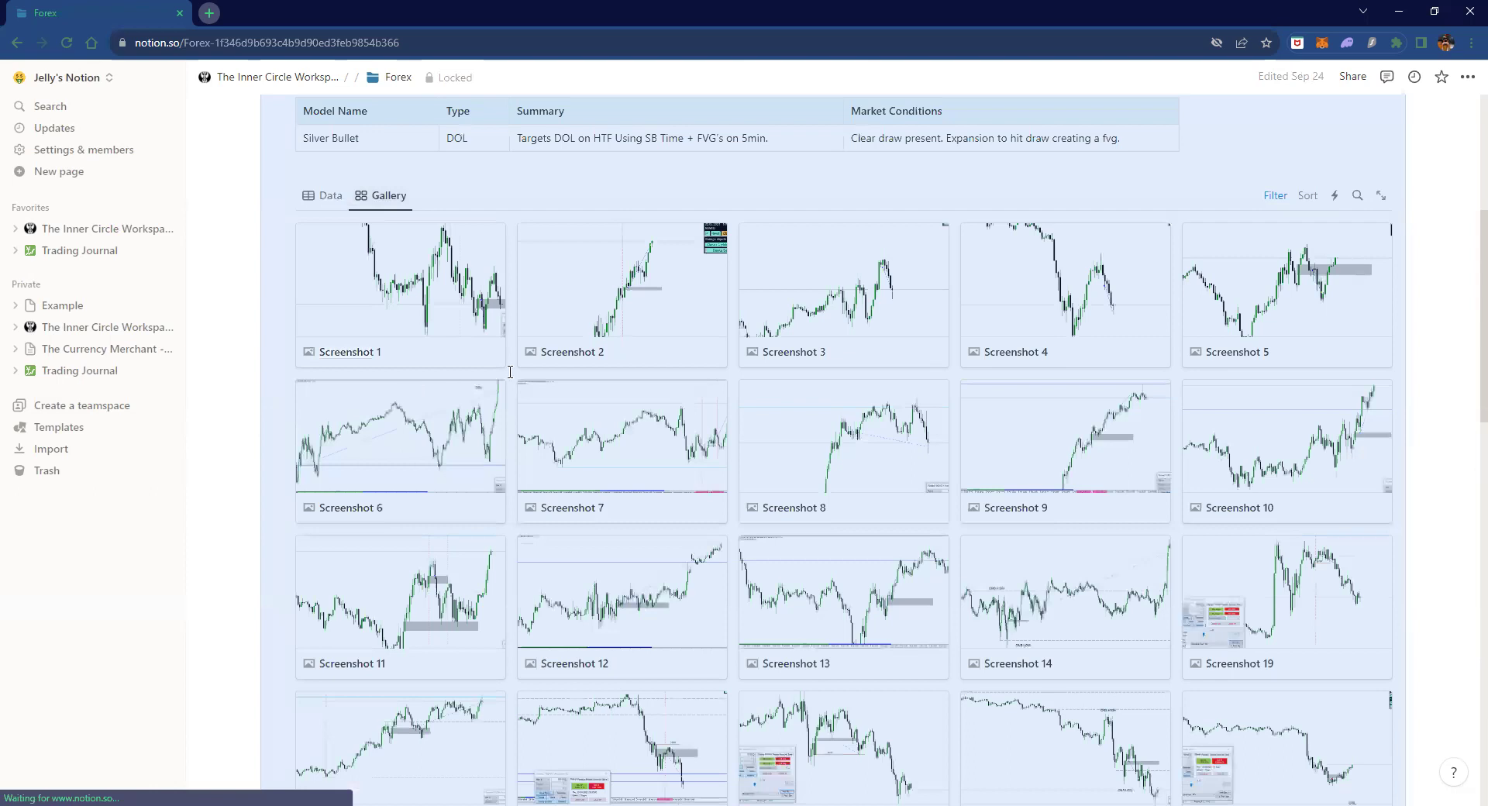
scroll(511, 372, down, 1)
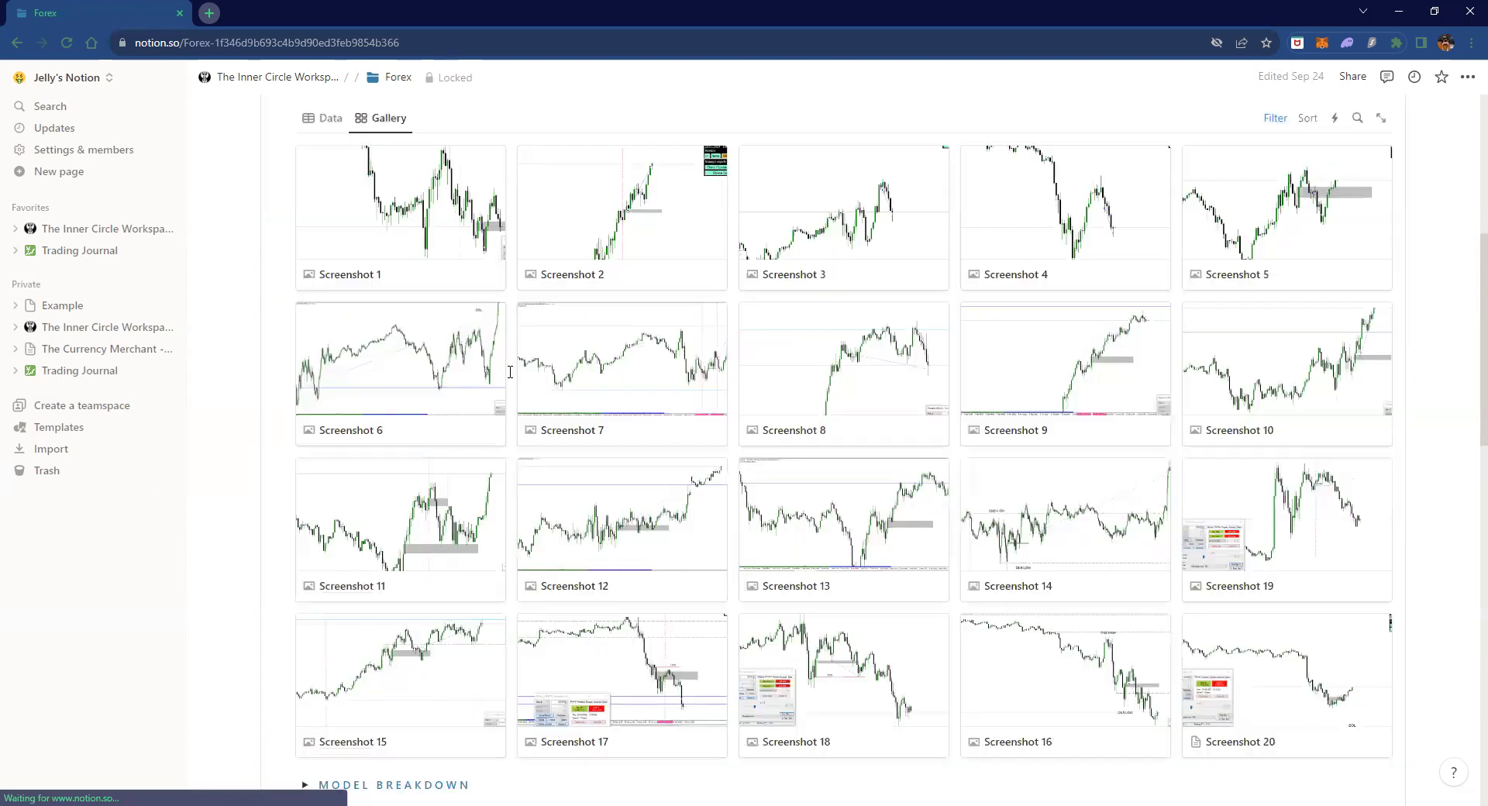
- Enlarge the page to examine the Silver Bullet gallery's chart images up close, and restore the normal page size
key(ctrl+plus)
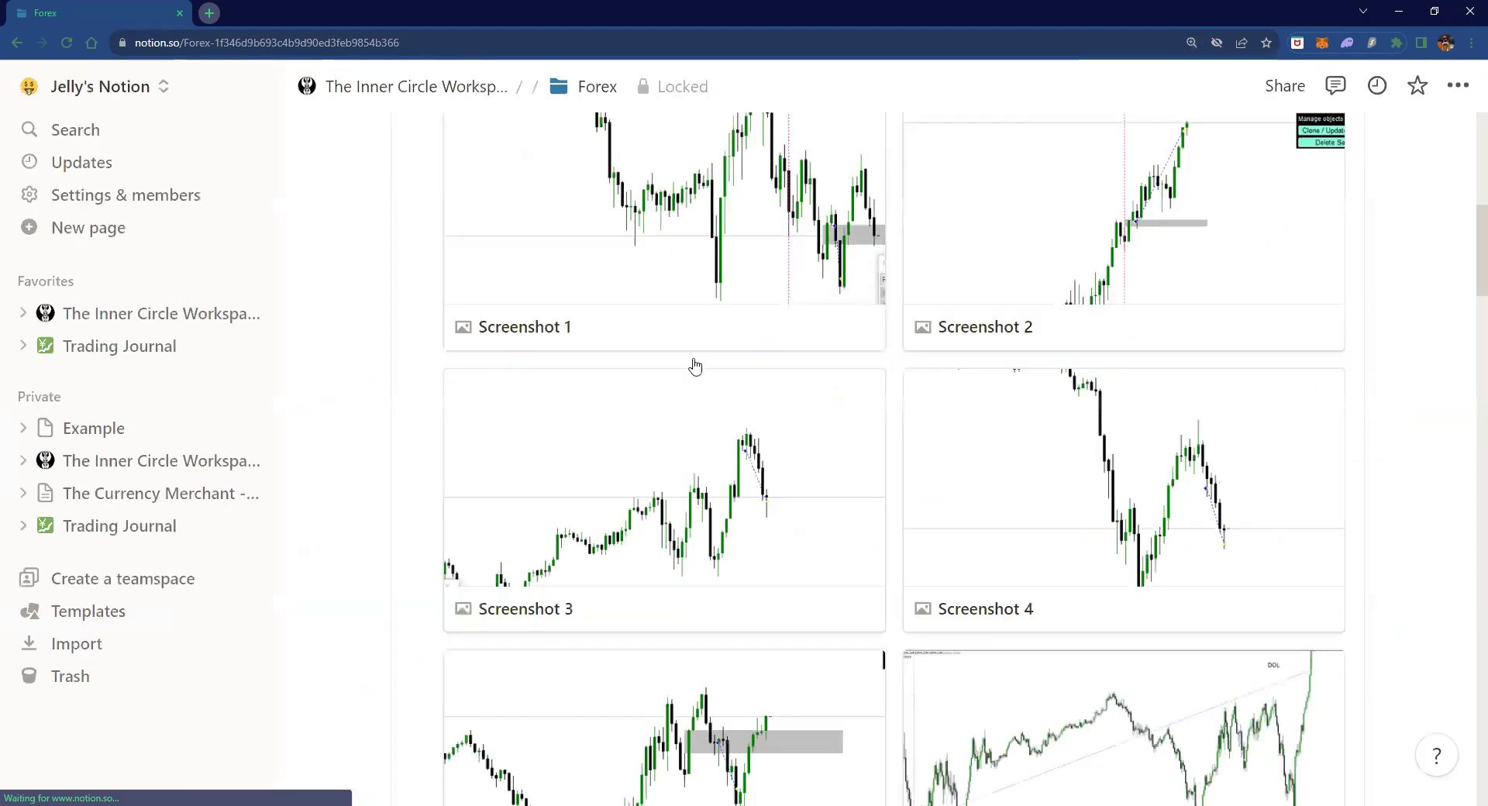
scroll(747, 401, down, 1)
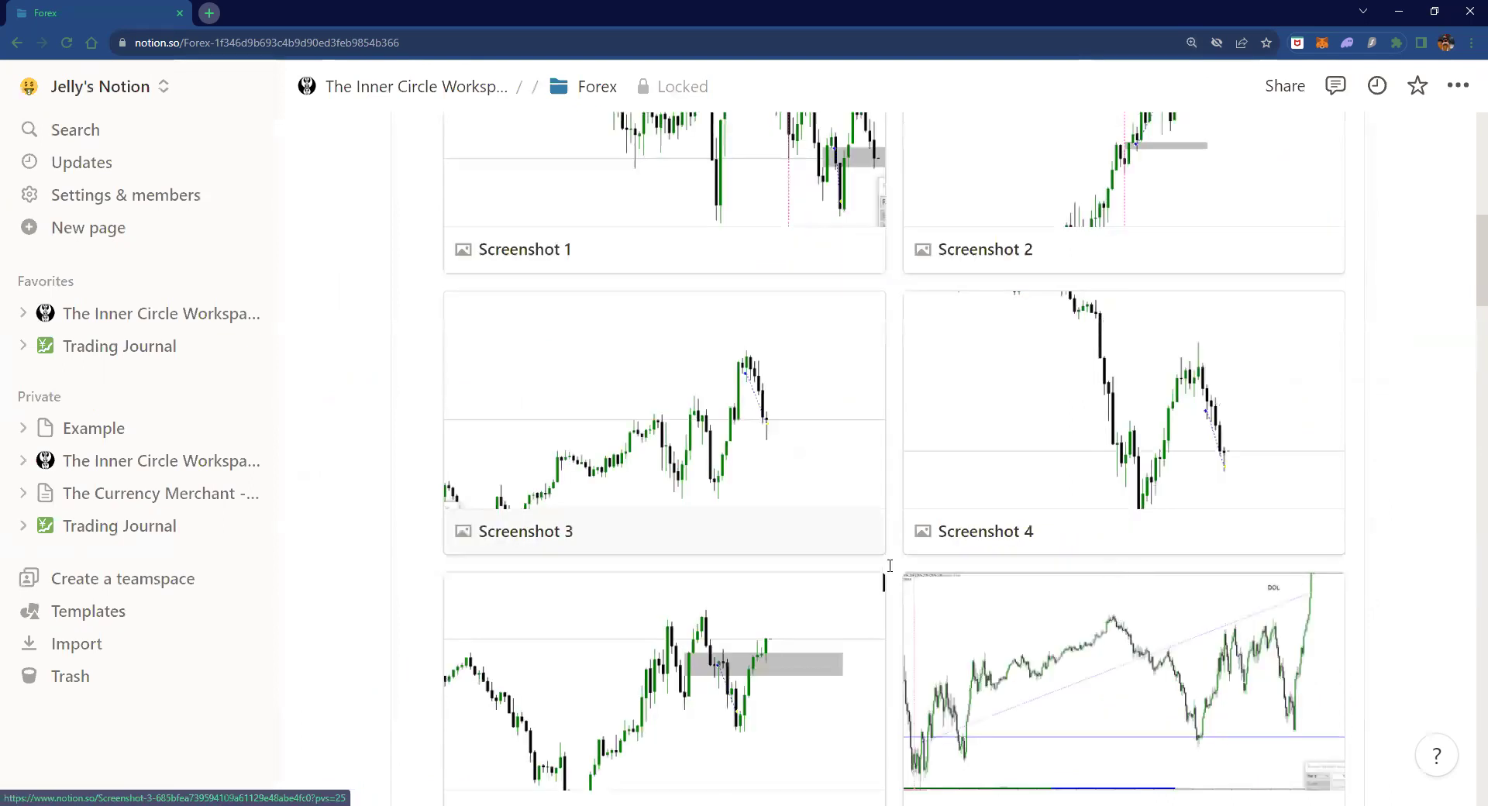
scroll(888, 566, down, 3)
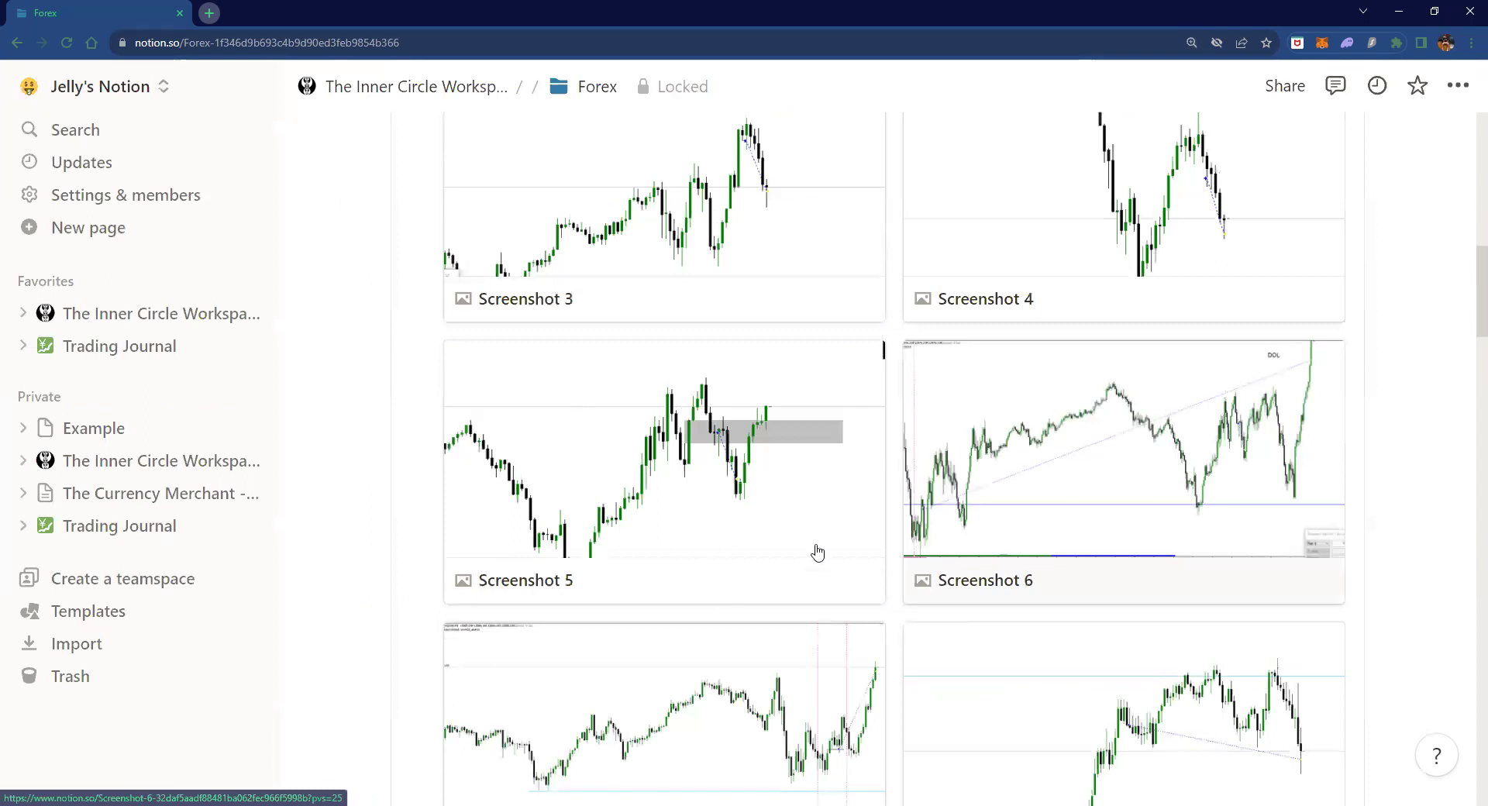
scroll(853, 521, down, 3)
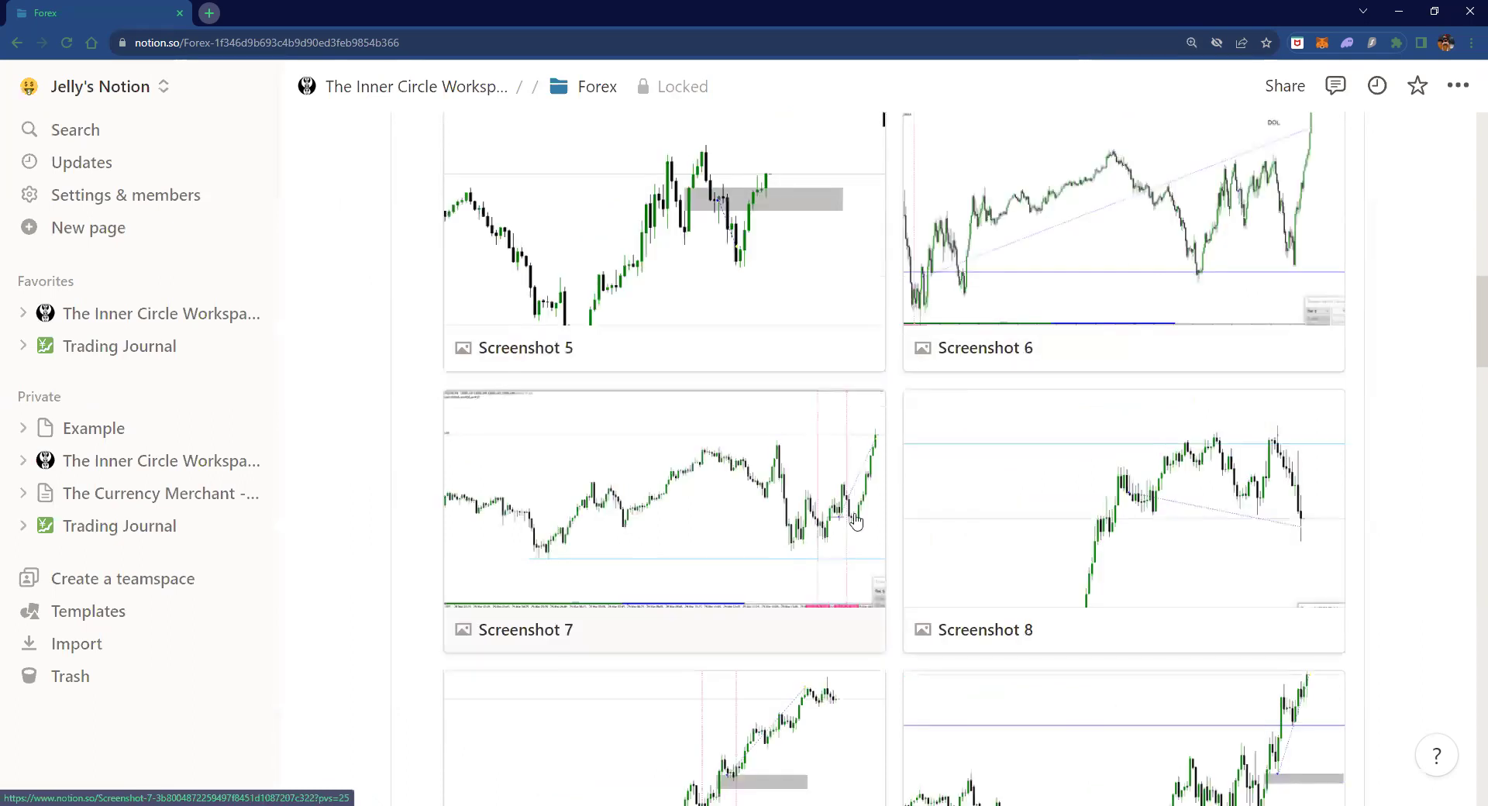
key(ctrl+minus)
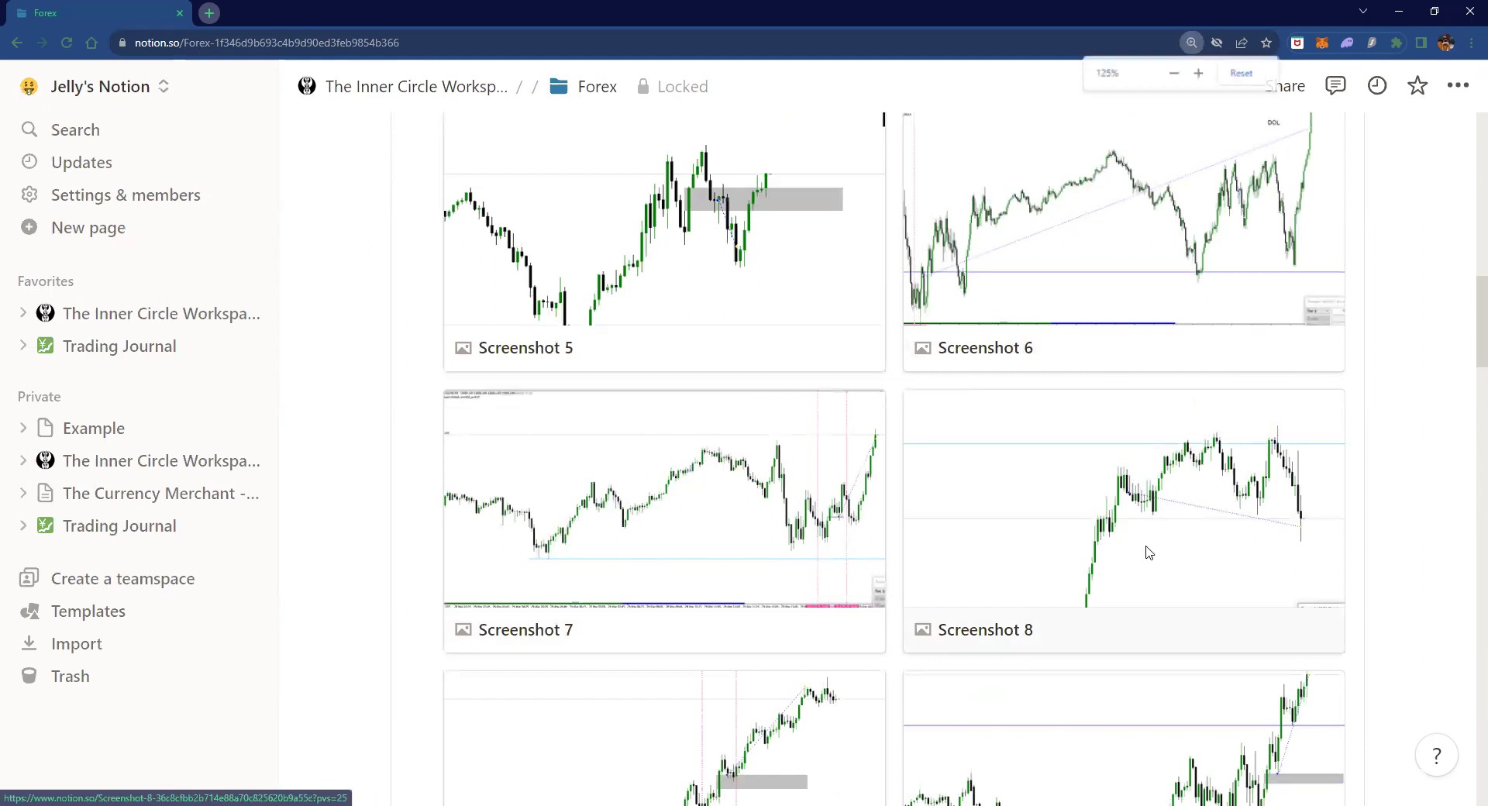
key(ctrl+minus)
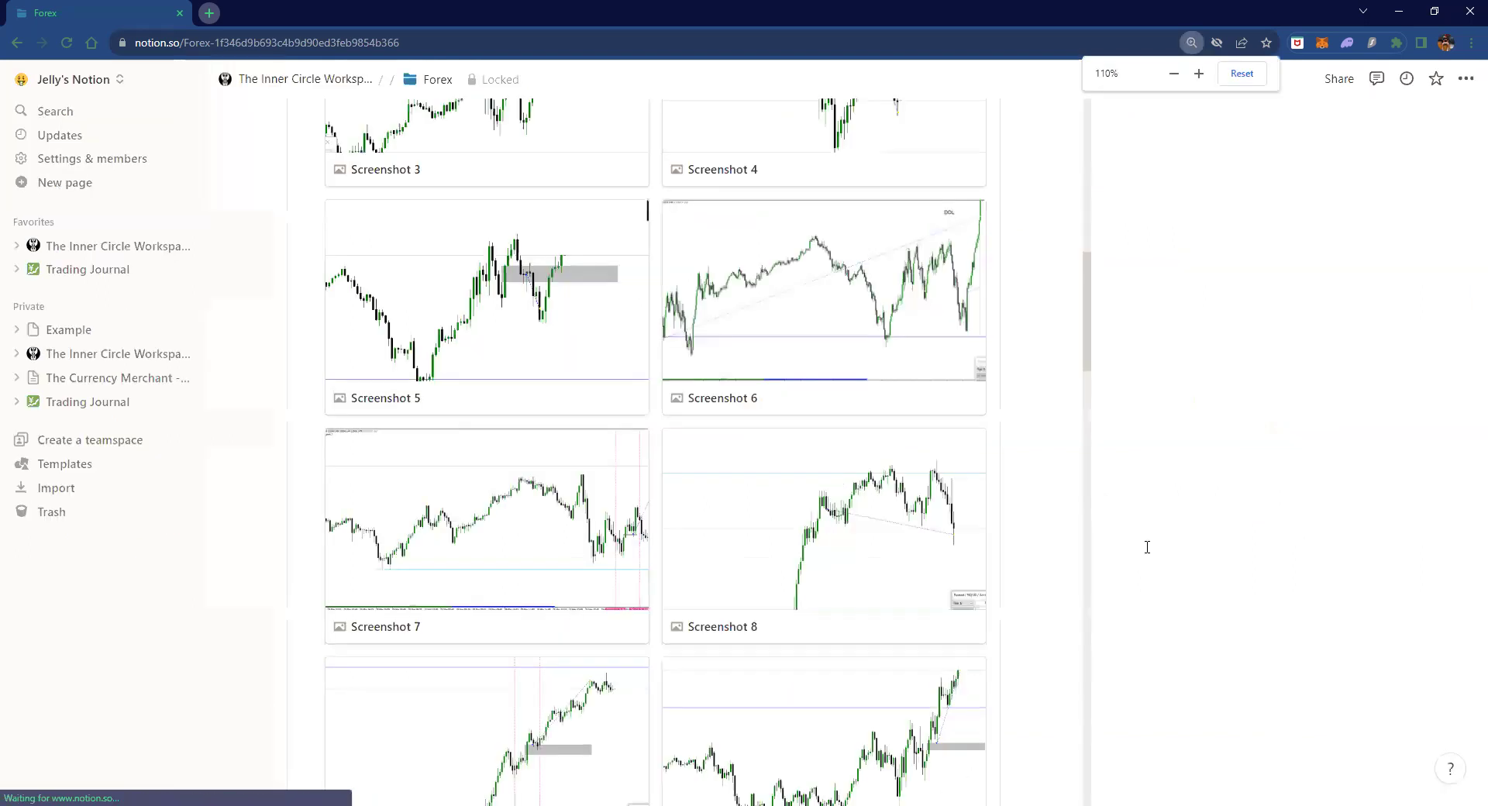
key(ctrl+minus)
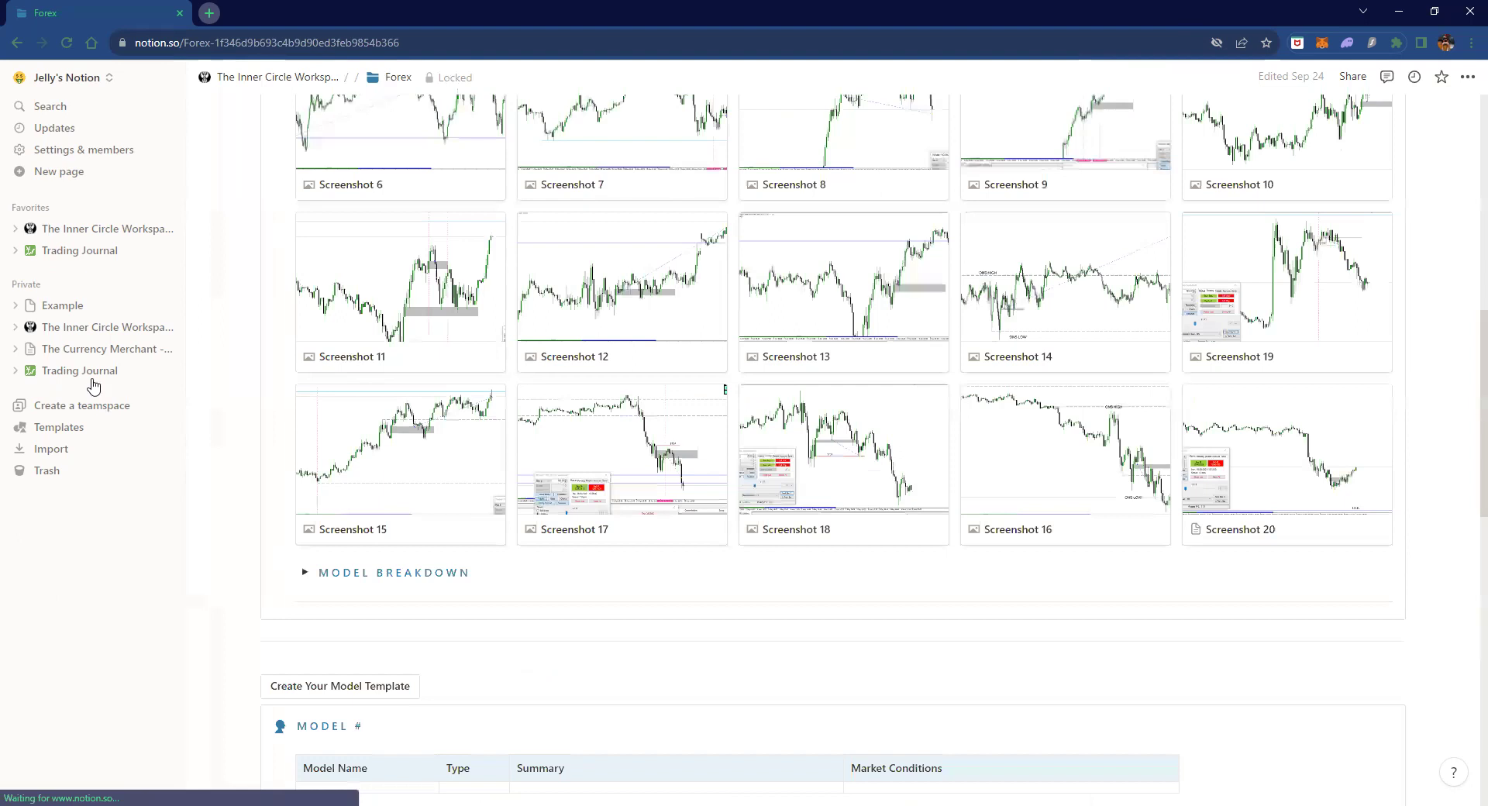